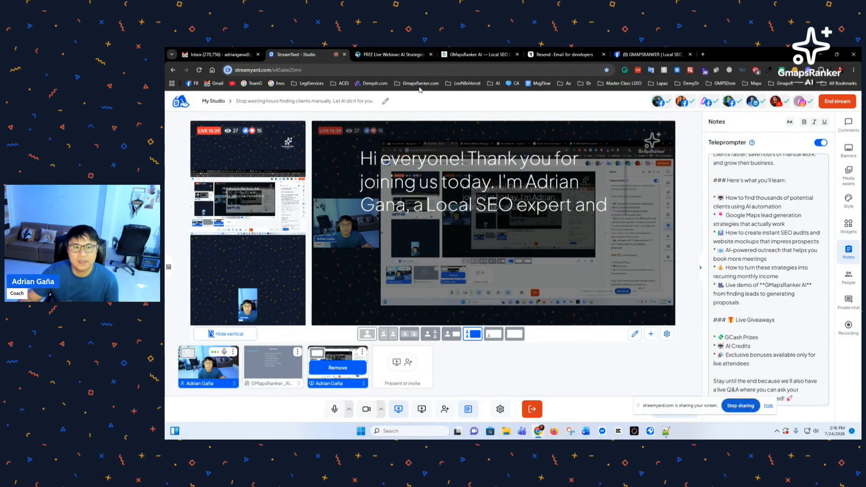
# Step: Check viewer comments in the StreamYard Studio, then return to the GMapsRanker AI landing page
pyautogui.click(483, 52)
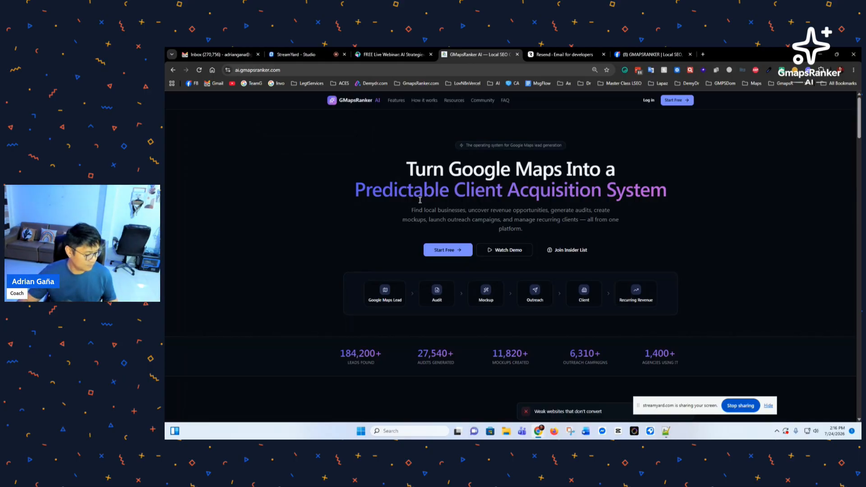
pyautogui.click(296, 54)
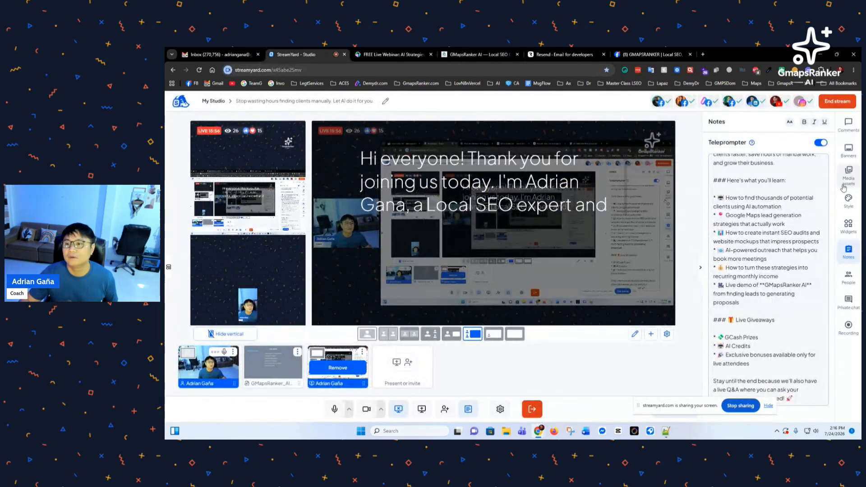
pyautogui.click(849, 123)
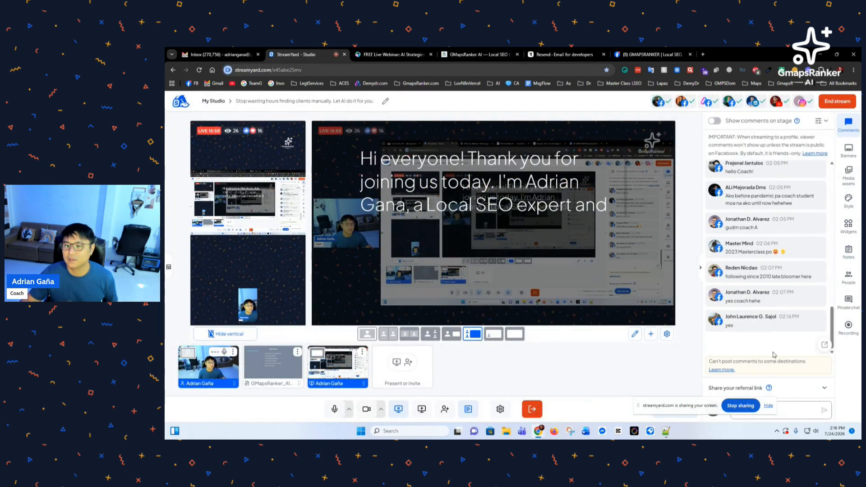
pyautogui.click(479, 55)
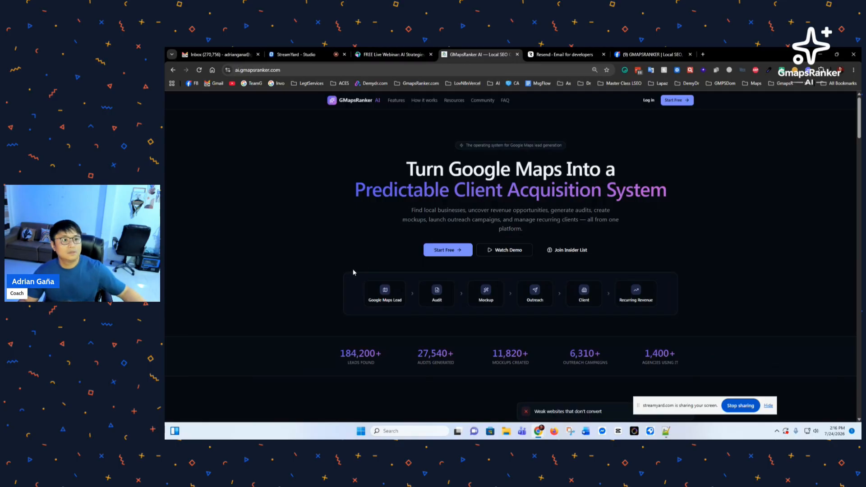
# Step: Reset the landing page zoom to 100%, look over the page, and open the Start Free sign-up page
pyautogui.hotkey('ctrl', '0')
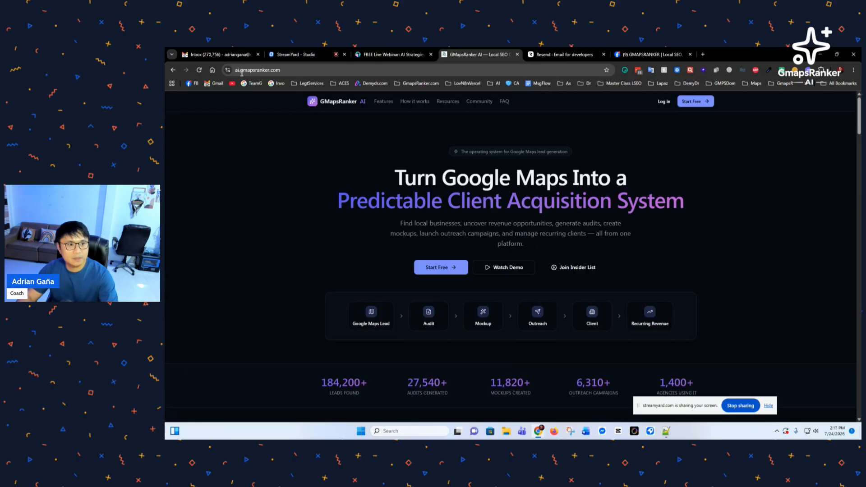
pyautogui.moveTo(241, 72); pyautogui.dragTo(298, 72)
pyautogui.click(229, 176)
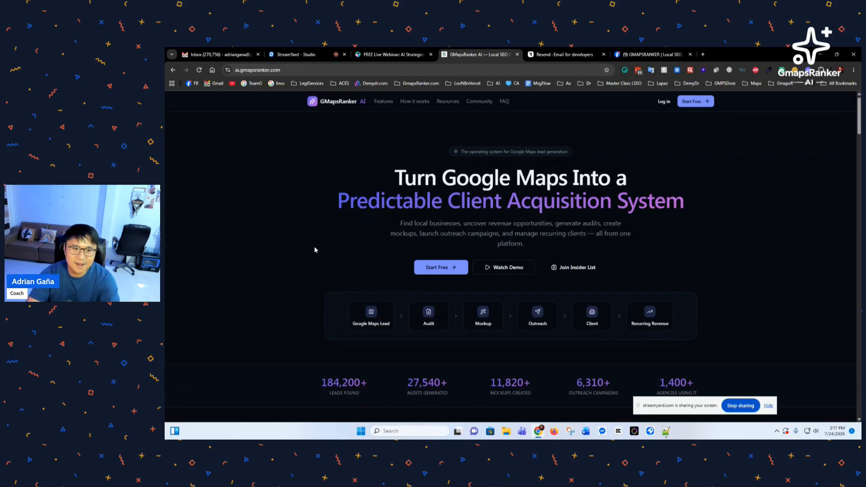
pyautogui.scroll(-1, 354, 287)
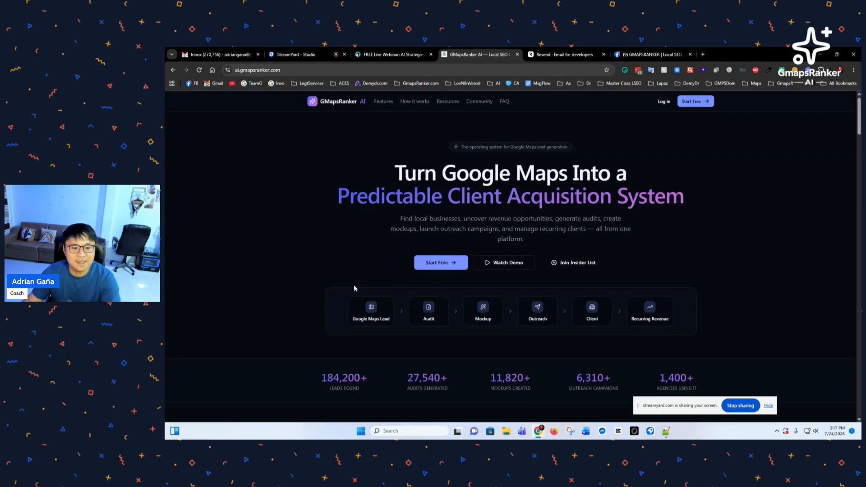
pyautogui.scroll(-3, 354, 288)
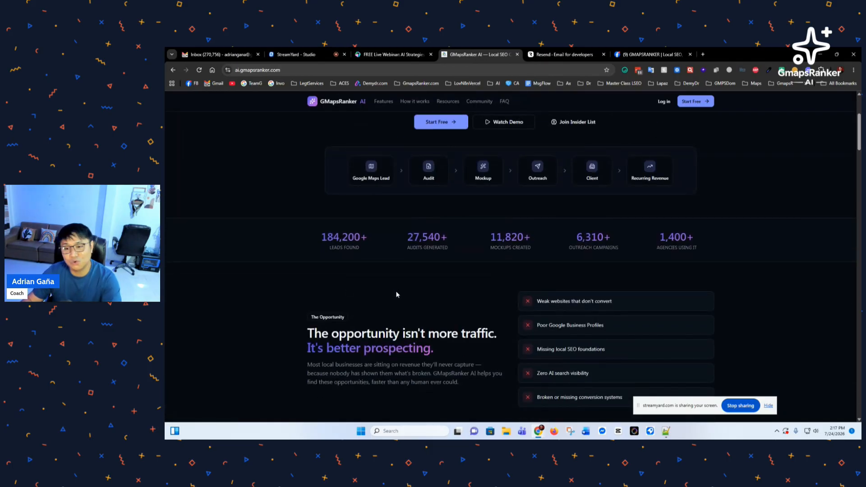
pyautogui.scroll(3, 397, 303)
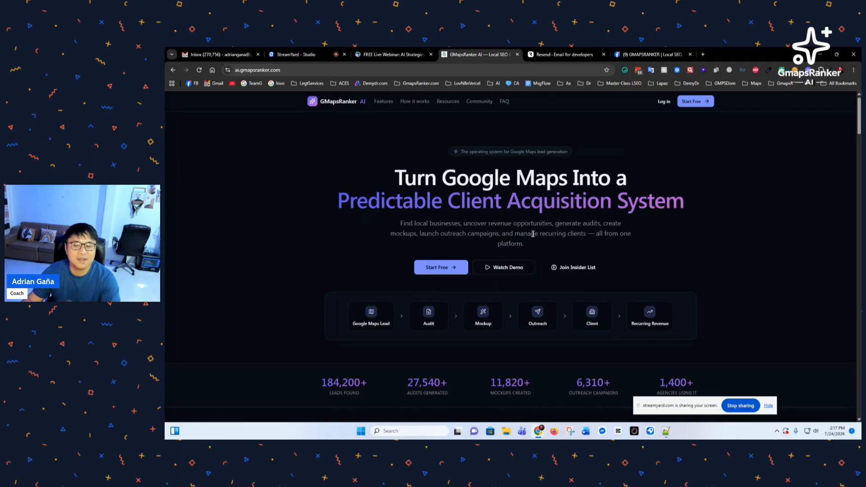
pyautogui.click(696, 102)
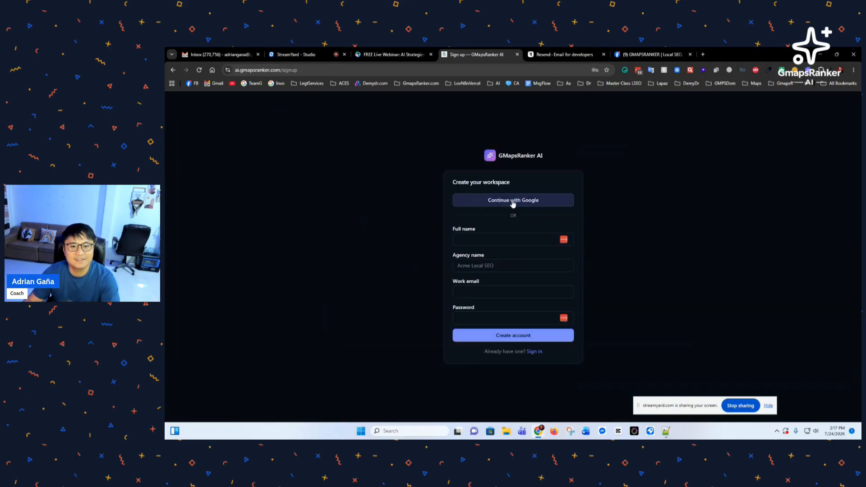
# Step: Sign up with Continue with Google using the chosen Google account, and move the screen-sharing notice aside
pyautogui.click(513, 201)
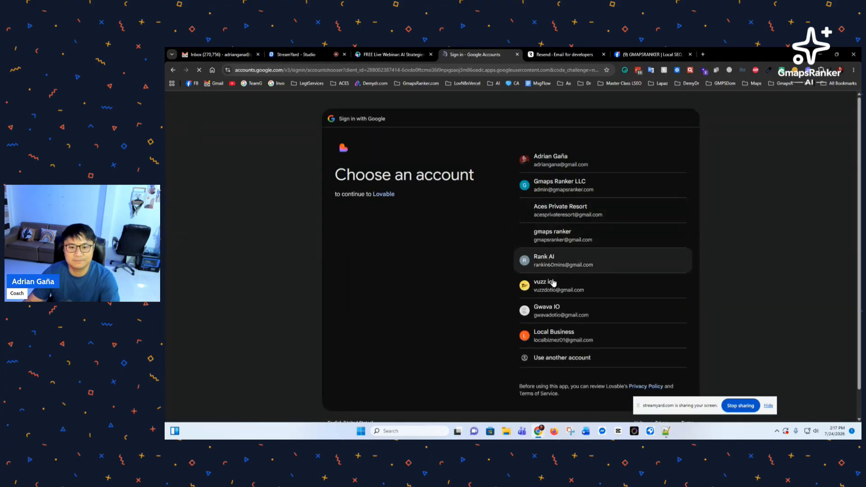
pyautogui.click(557, 264)
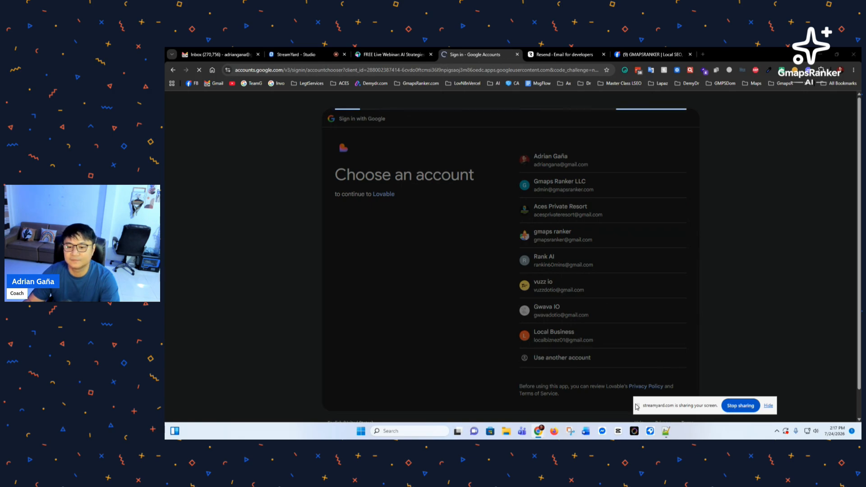
pyautogui.moveTo(638, 406); pyautogui.dragTo(689, 408)
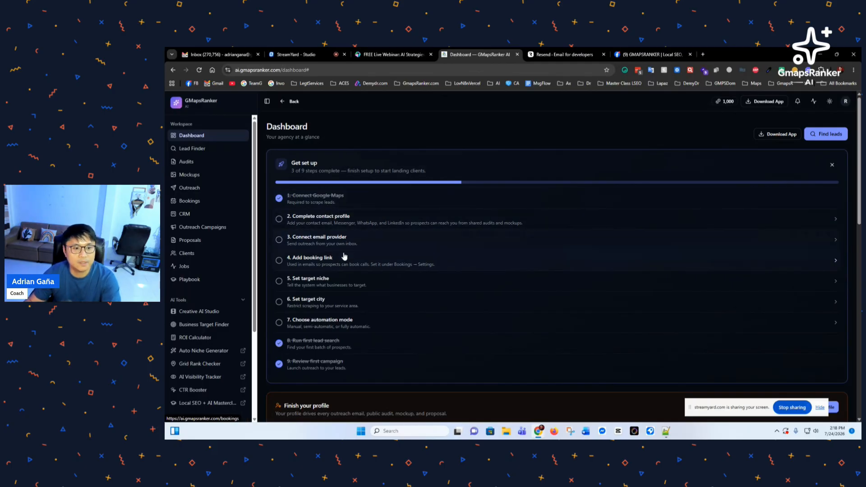
# Step: Open workspace settings from the 'Complete contact profile' checklist item
pyautogui.click(319, 226)
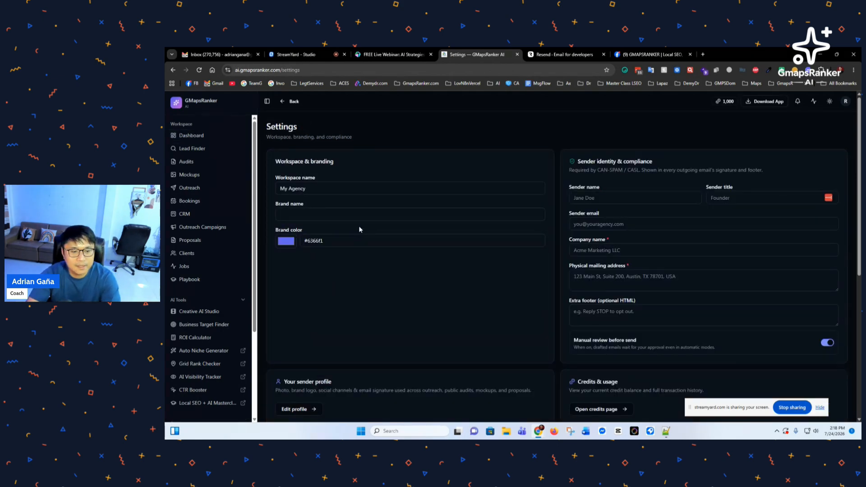
pyautogui.scroll(-6, 443, 273)
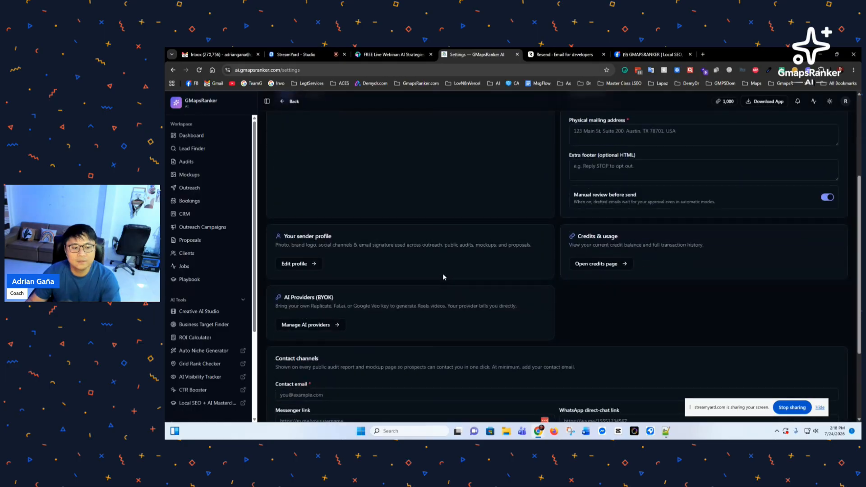
pyautogui.scroll(5, 370, 309)
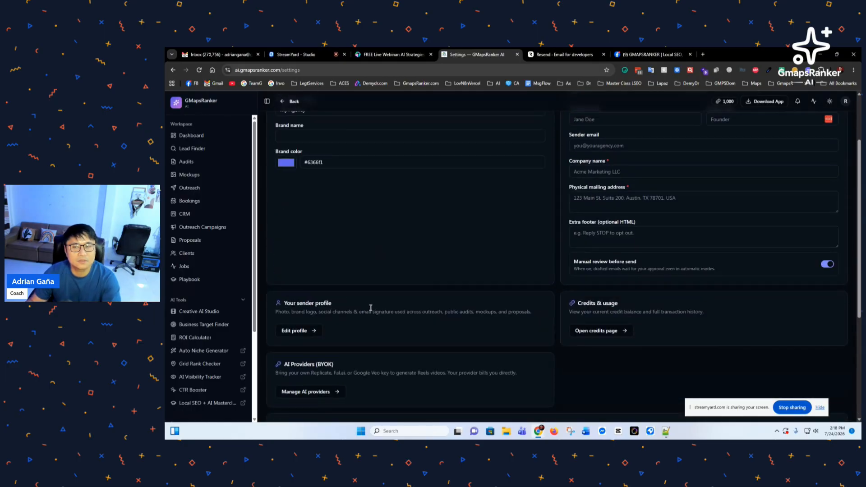
pyautogui.scroll(2, 371, 311)
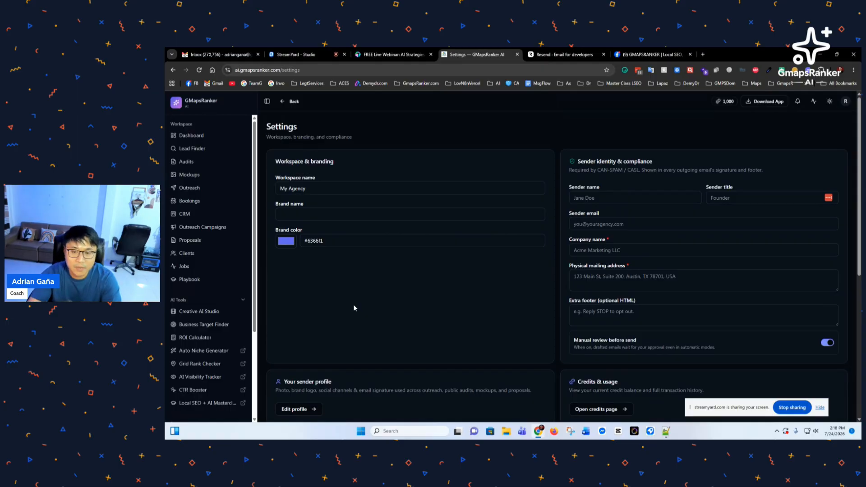
# Step: Rename the workspace to PrimeBuild and open Business Target Finder in a new tab
pyautogui.tripleClick(315, 189)
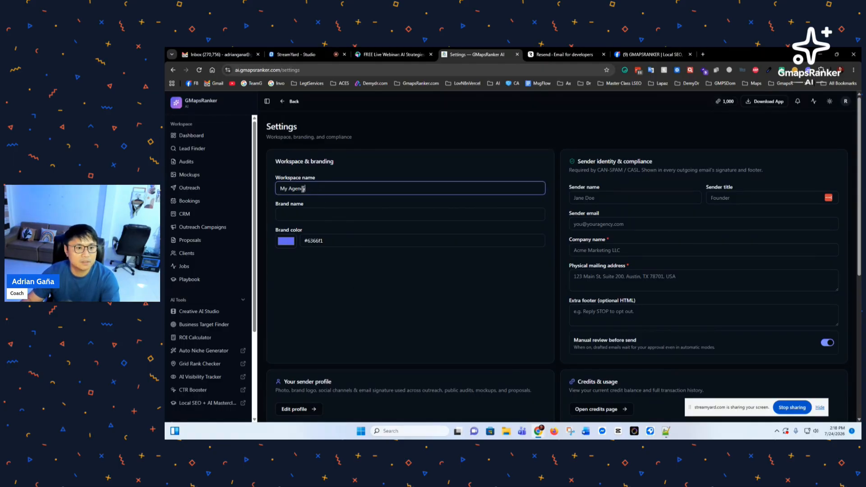
pyautogui.write('A')
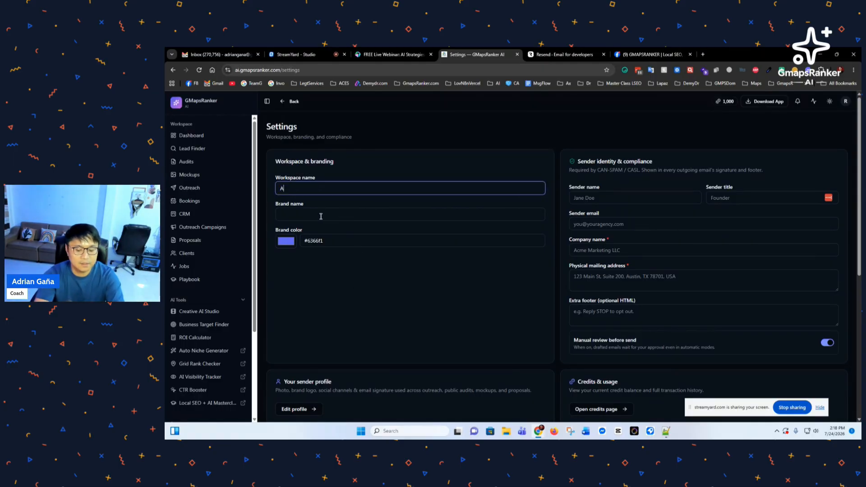
pyautogui.write('ces Private')
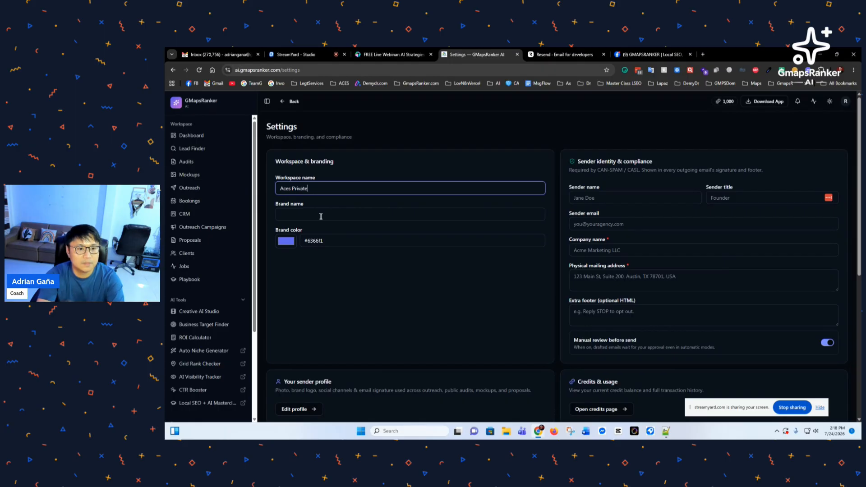
pyautogui.hotkey('ctrl', 'a')
pyautogui.write('PrimeBu')
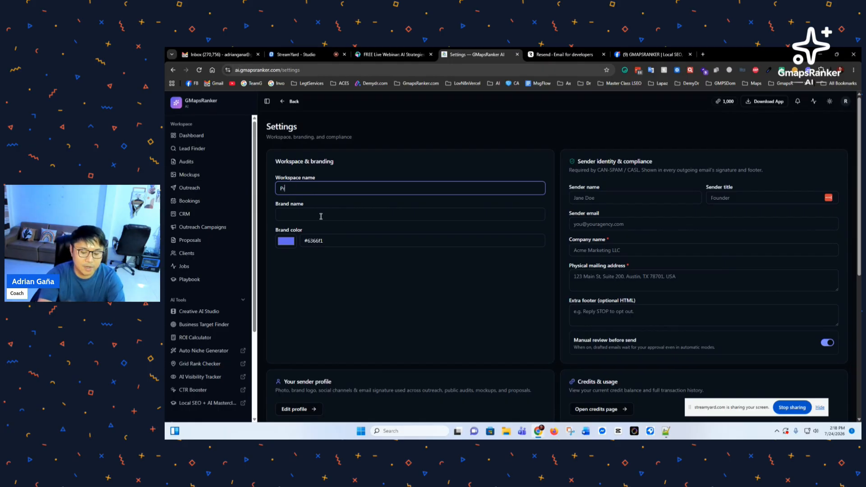
pyautogui.write('ild')
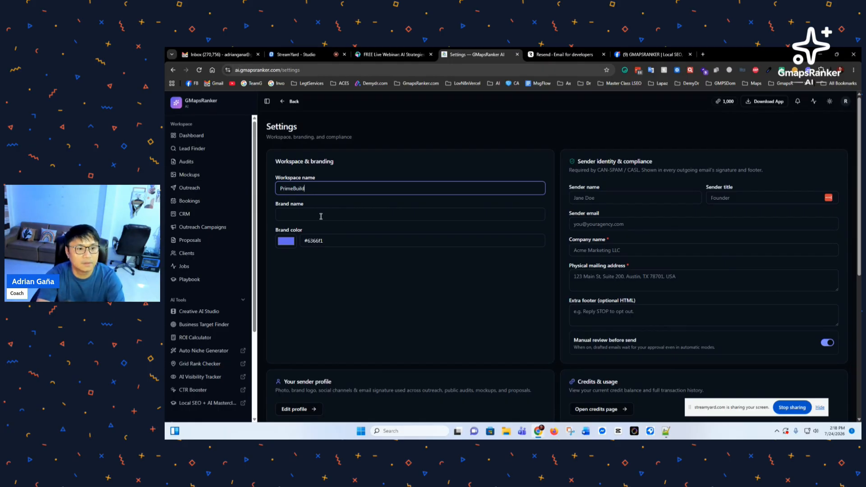
pyautogui.write(' R')
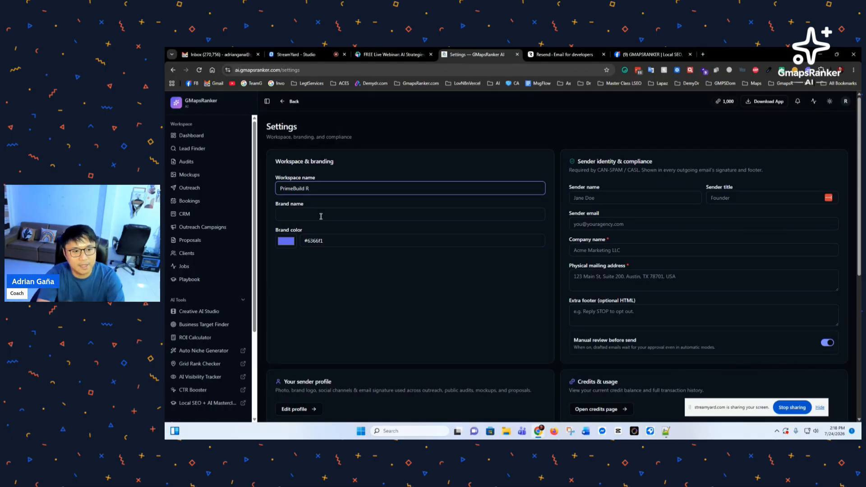
pyautogui.press('BackSpace')
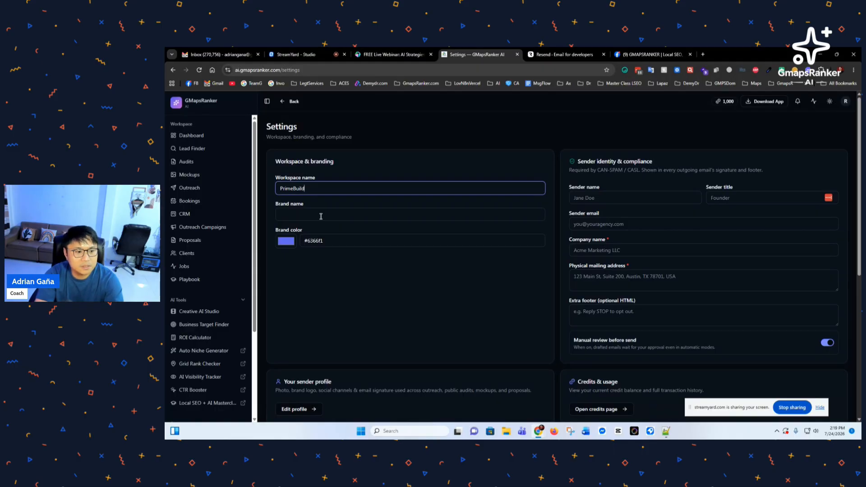
pyautogui.middleClick(193, 326)
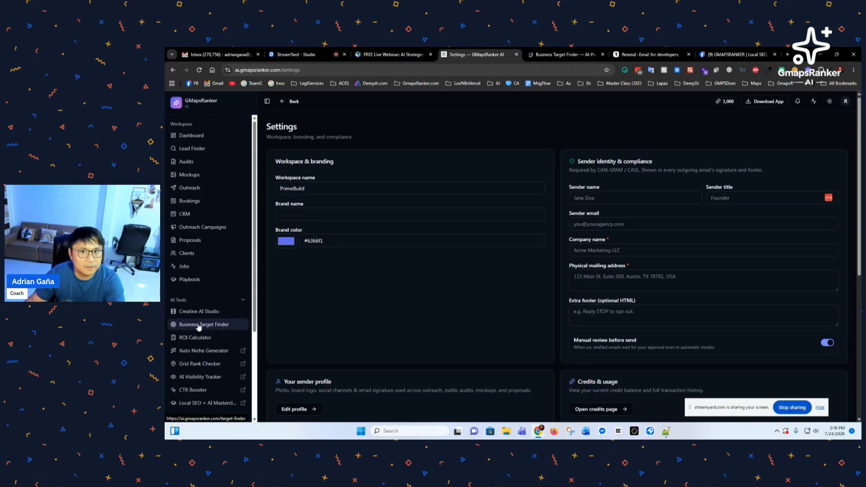
# Step: Describe the service as 'lots for sale' and set location to Mabalacat City, Pampanga, Philippines
pyautogui.click(561, 55)
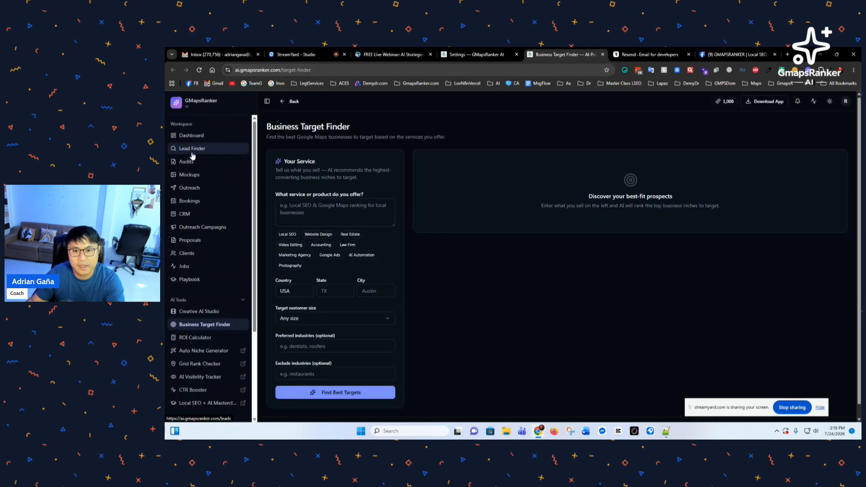
pyautogui.click(341, 212)
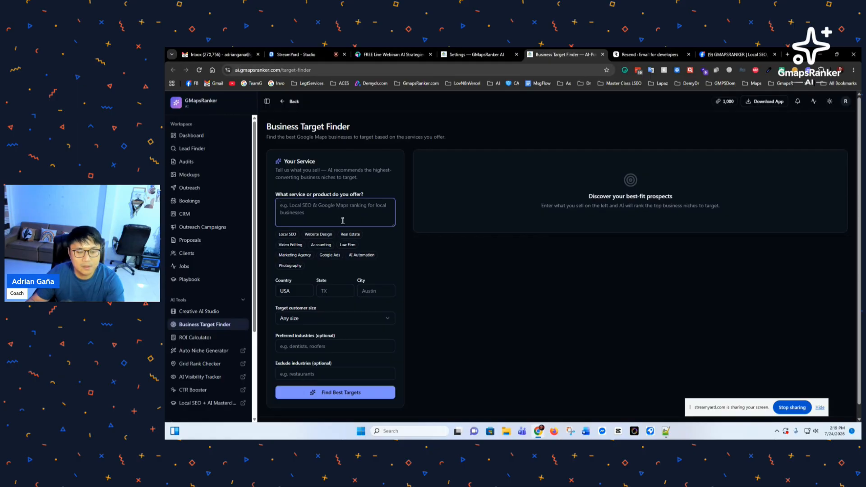
pyautogui.write('lots ')
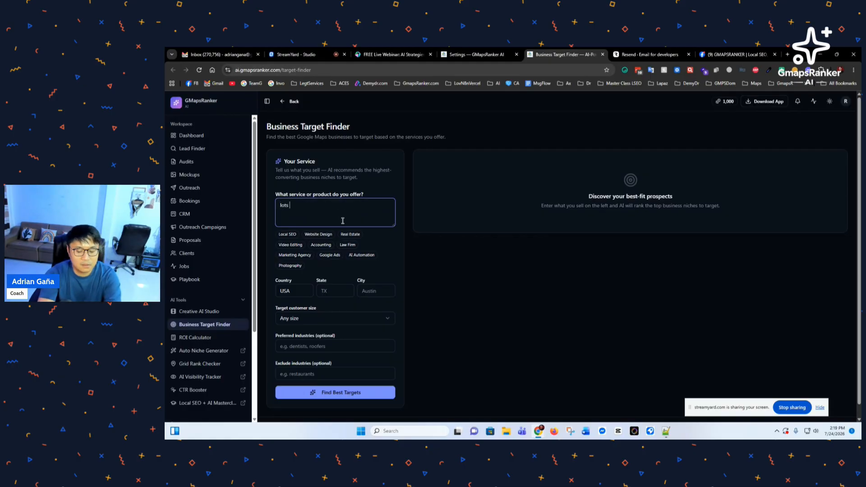
pyautogui.write('for sale')
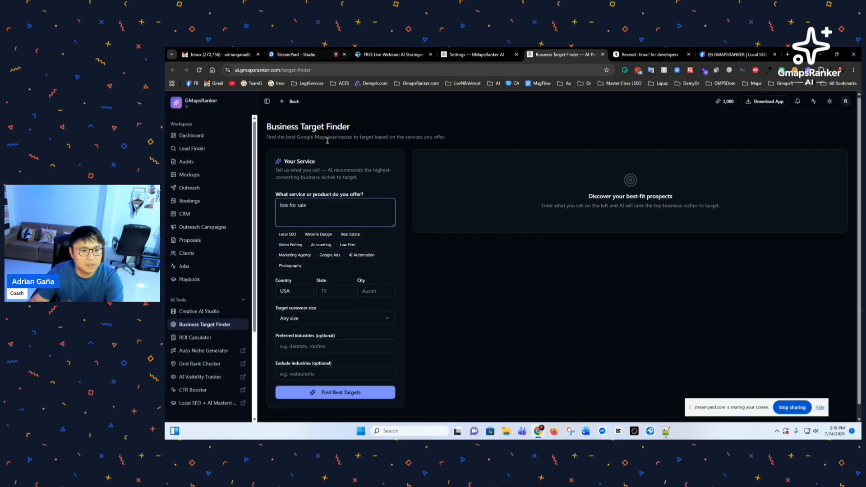
pyautogui.doubleClick(288, 292)
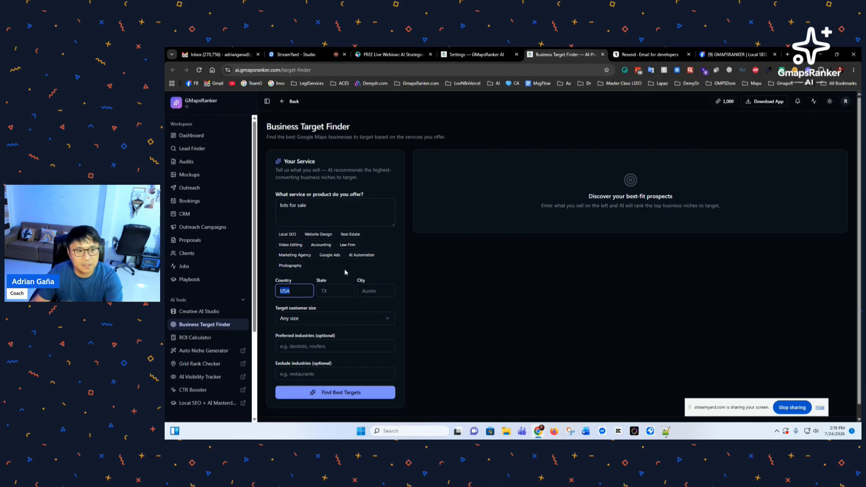
pyautogui.click(325, 215)
pyautogui.doubleClick(297, 292)
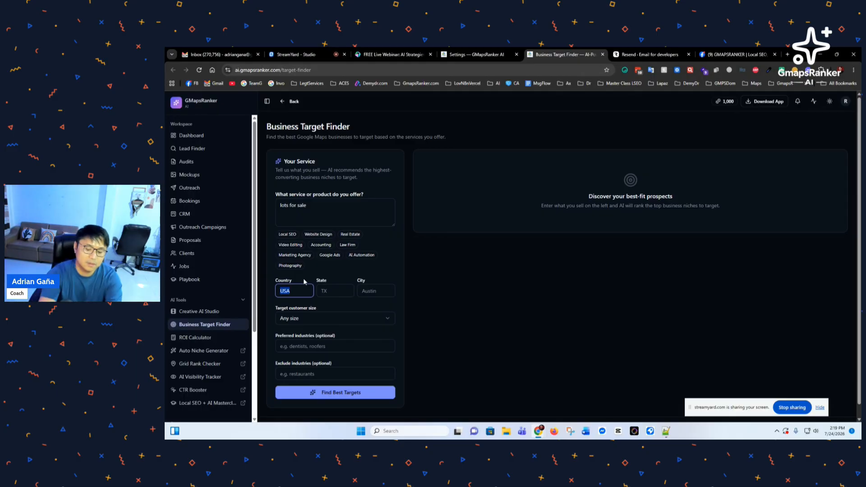
pyautogui.write('Ph')
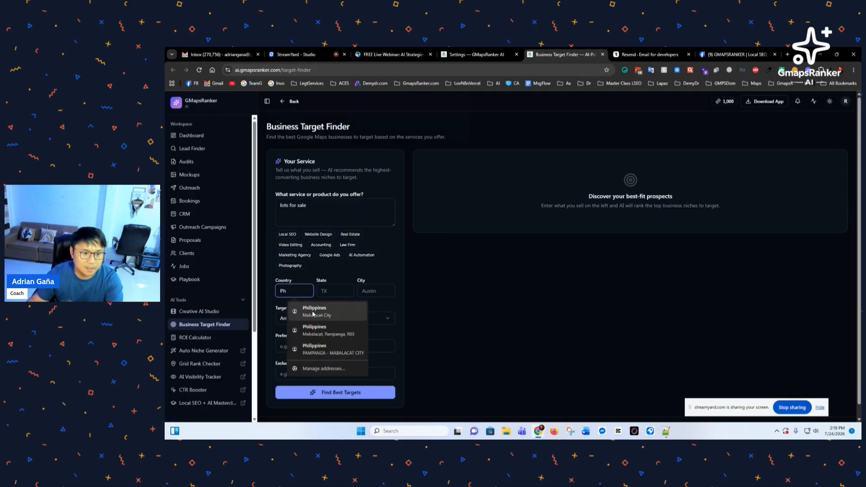
pyautogui.click(327, 315)
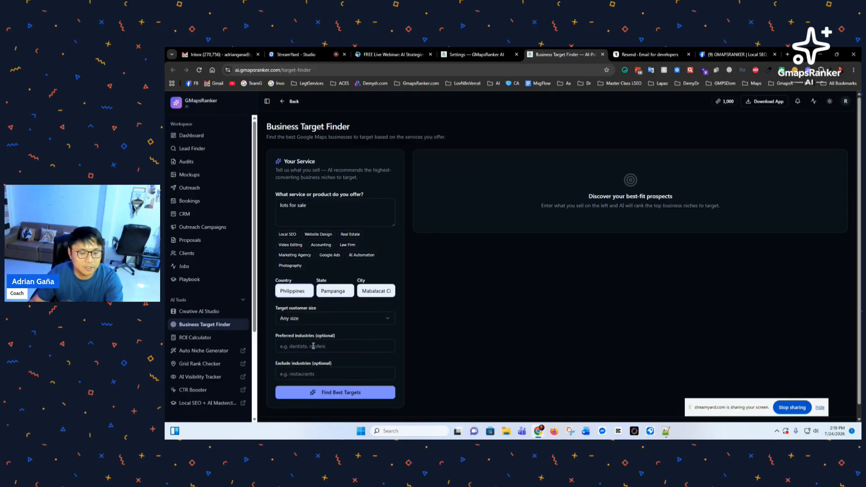
# Step: Run Find Best Targets to rank best-fit business niches
pyautogui.click(313, 347)
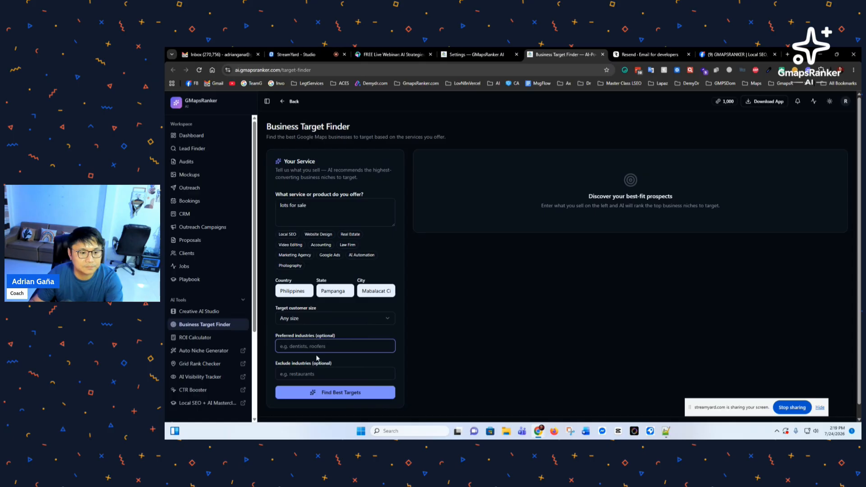
pyautogui.click(319, 391)
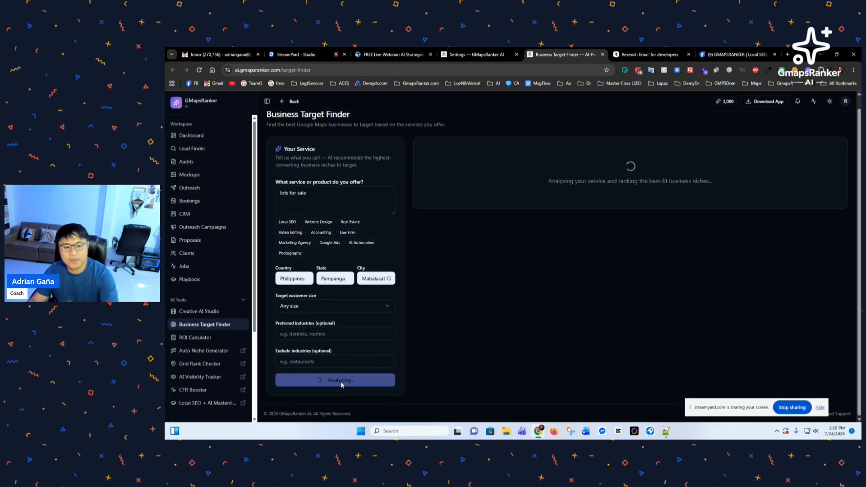
pyautogui.scroll(1, 404, 345)
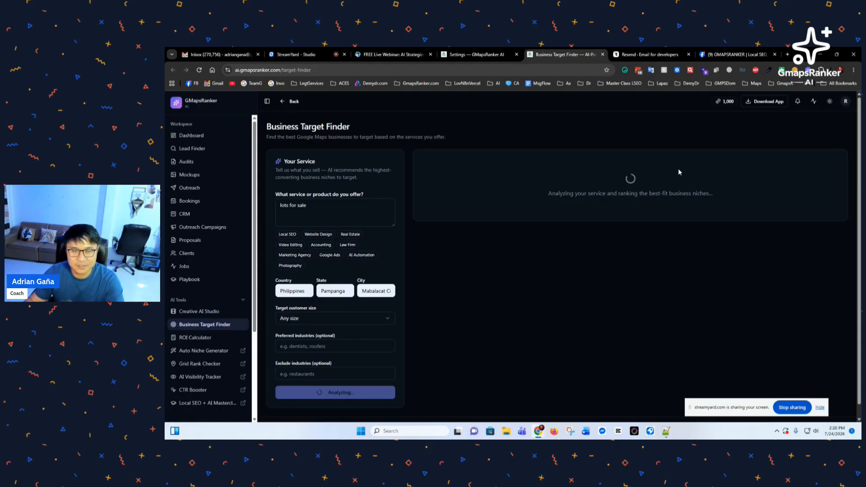
# Step: Set both the workspace name and brand name to PrimeBuild
pyautogui.click(474, 54)
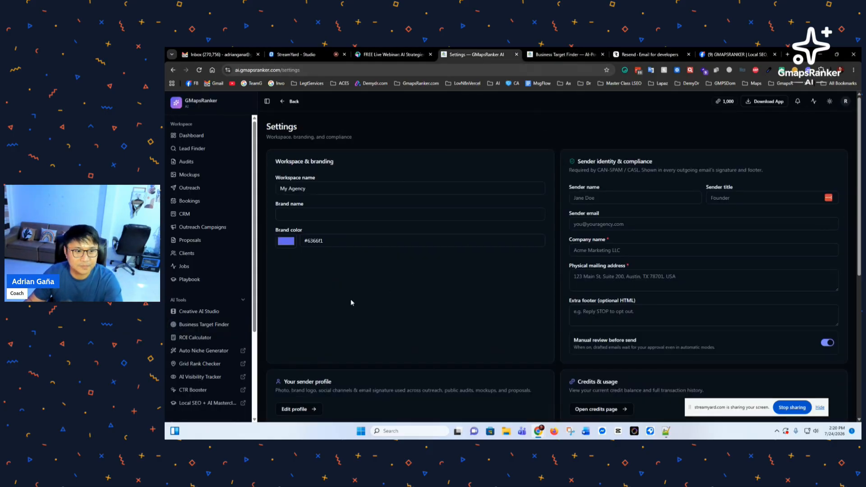
pyautogui.click(321, 215)
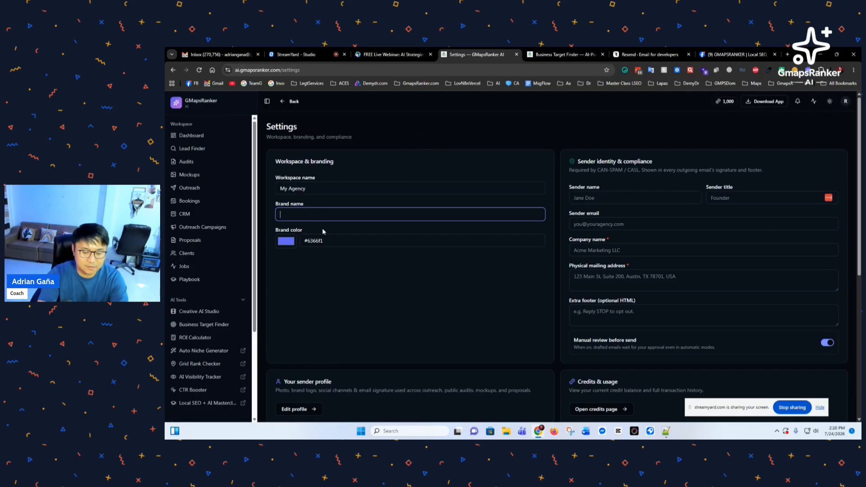
pyautogui.tripleClick(323, 187)
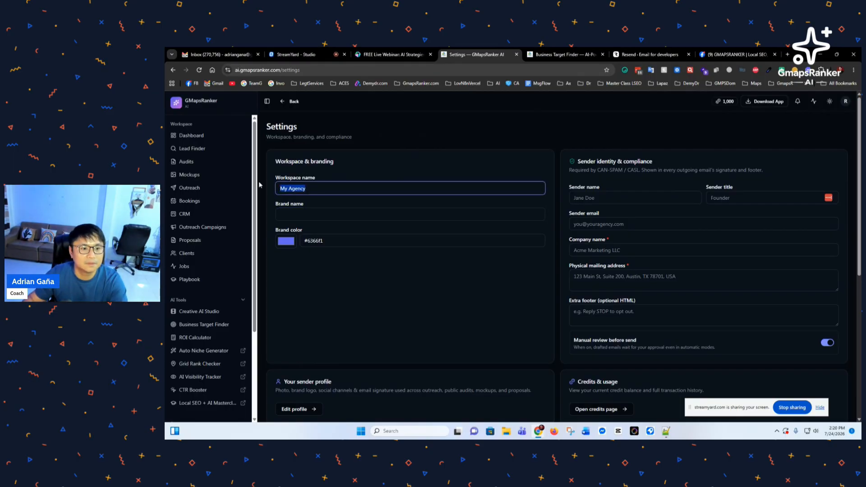
pyautogui.write('PrimeBuild')
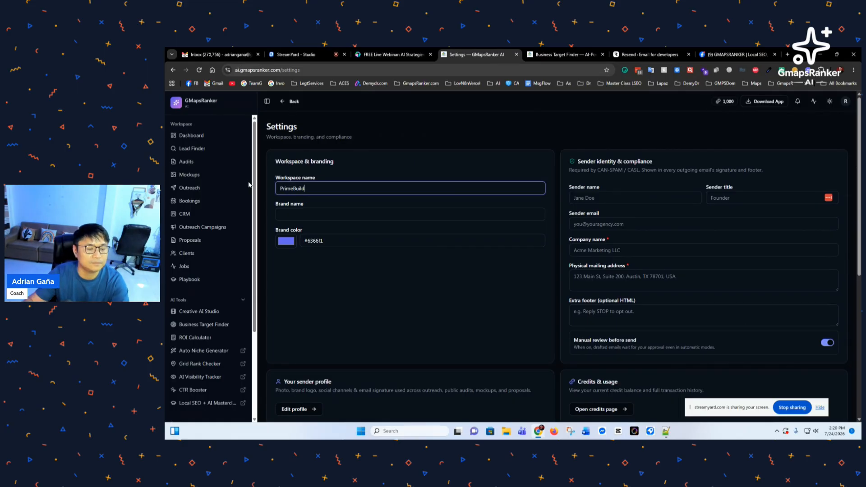
pyautogui.click(301, 211)
pyautogui.doubleClick(312, 190)
pyautogui.hotkey('ctrl', 'c')
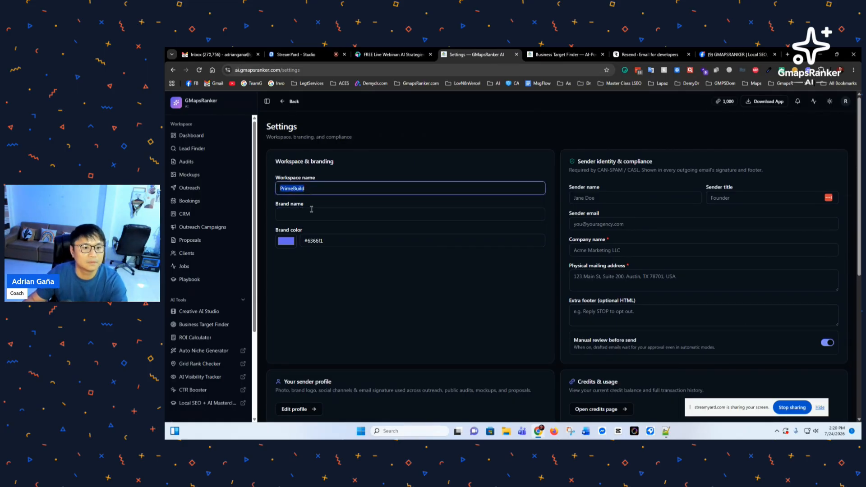
pyautogui.click(310, 213)
pyautogui.hotkey('ctrl', 'v')
# Step: Enter the sender's name, title Real Estate Agent, and autofill e-mail, company and mailing address
pyautogui.click(603, 199)
pyautogui.write('A')
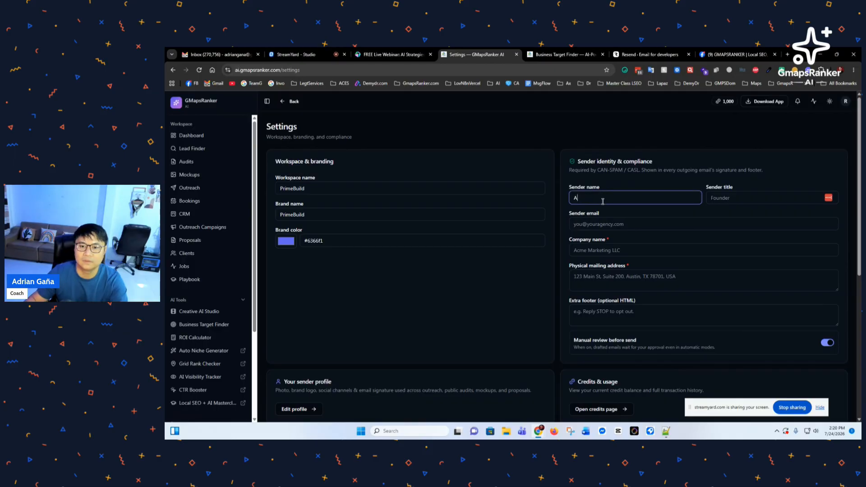
pyautogui.write('drian')
pyautogui.press('Tab')
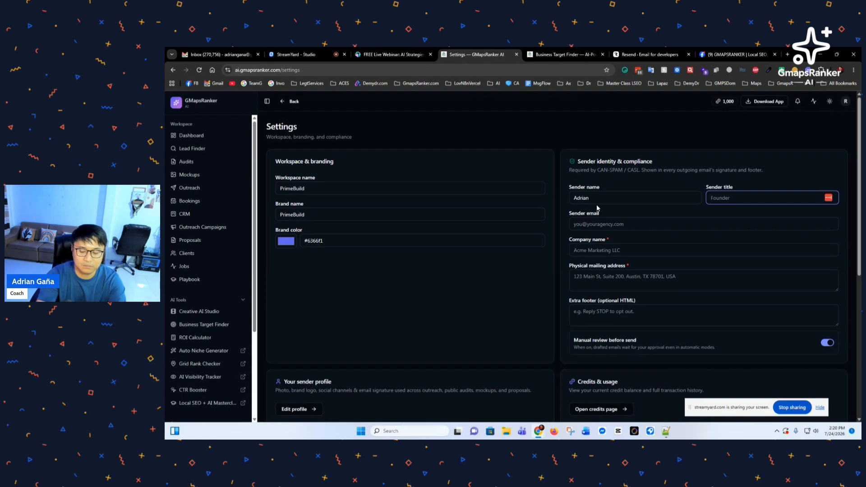
pyautogui.write('Real Estate Agent')
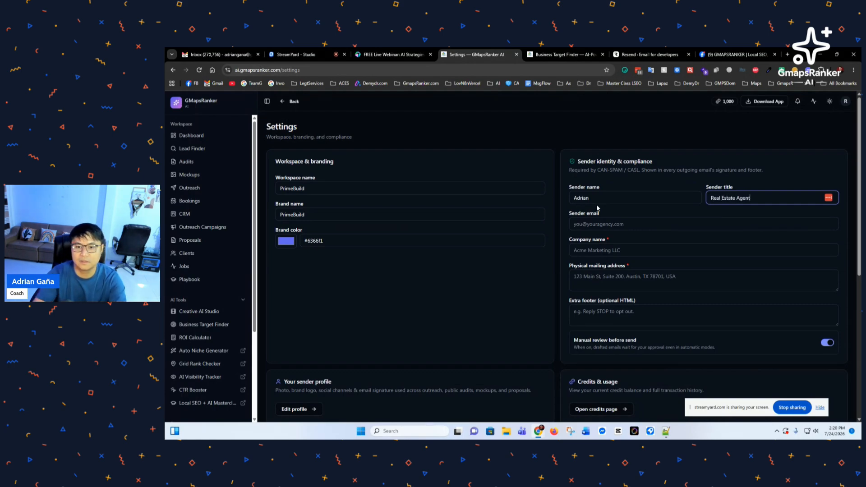
pyautogui.click(607, 224)
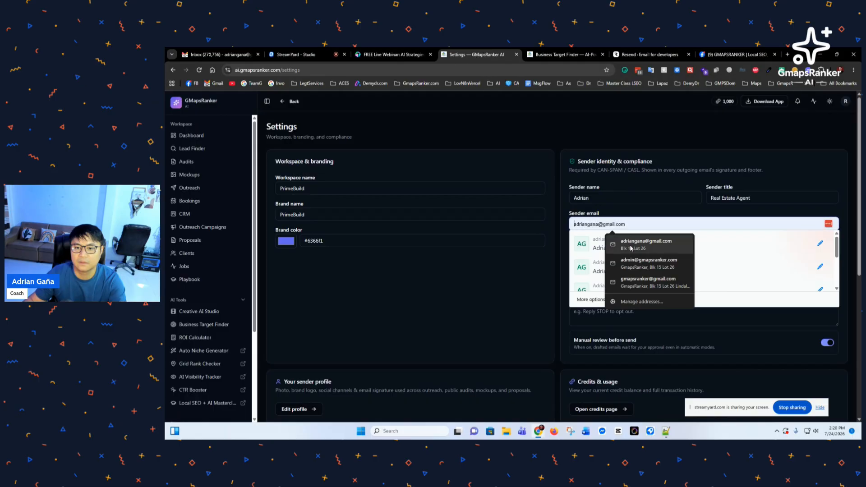
pyautogui.click(646, 244)
# Step: Save the workspace and sender settings
pyautogui.scroll(-1, 632, 271)
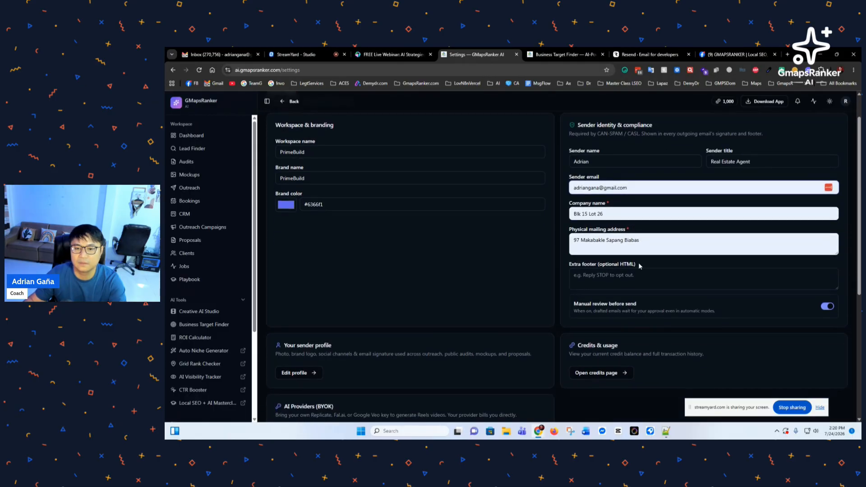
pyautogui.scroll(-2, 622, 272)
pyautogui.click(619, 207)
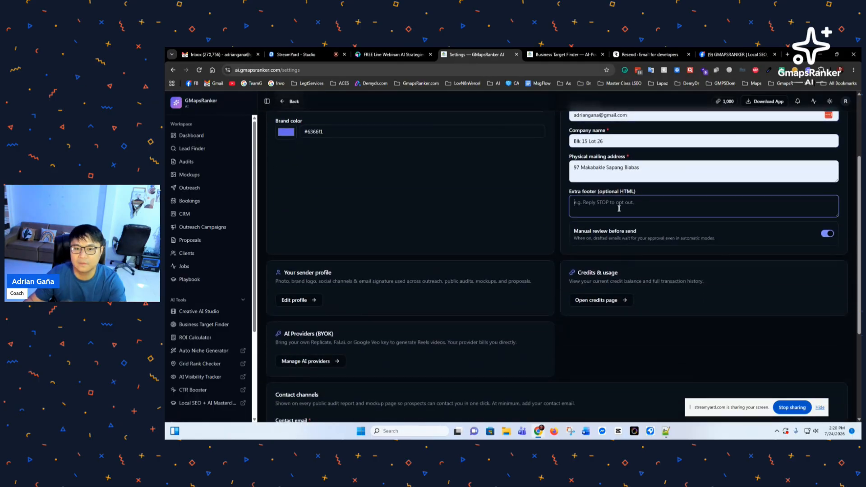
pyautogui.scroll(-3, 316, 257)
pyautogui.scroll(3, 318, 259)
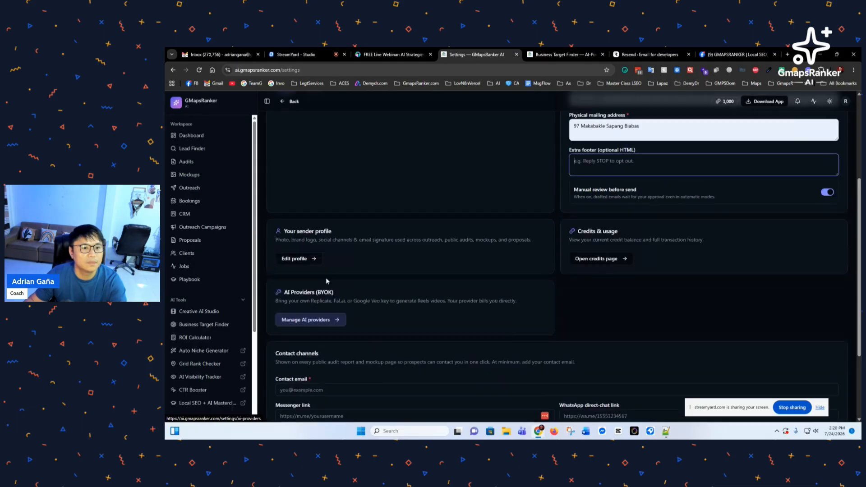
pyautogui.scroll(-4, 337, 301)
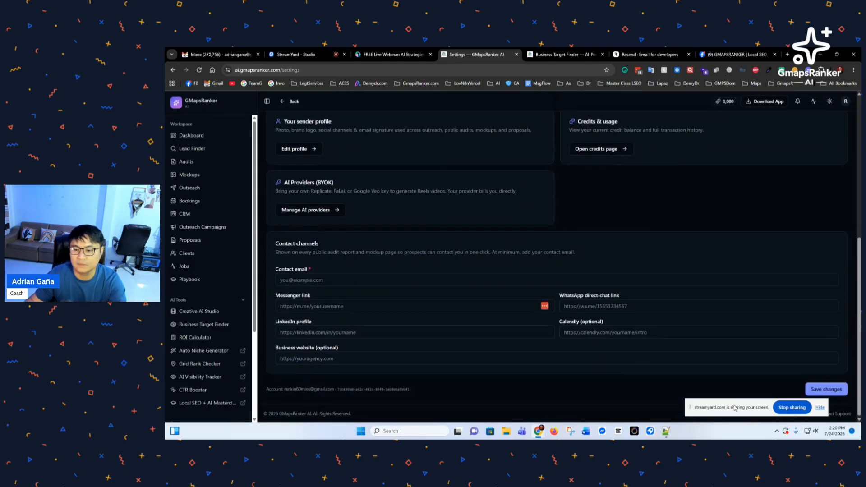
pyautogui.click(815, 388)
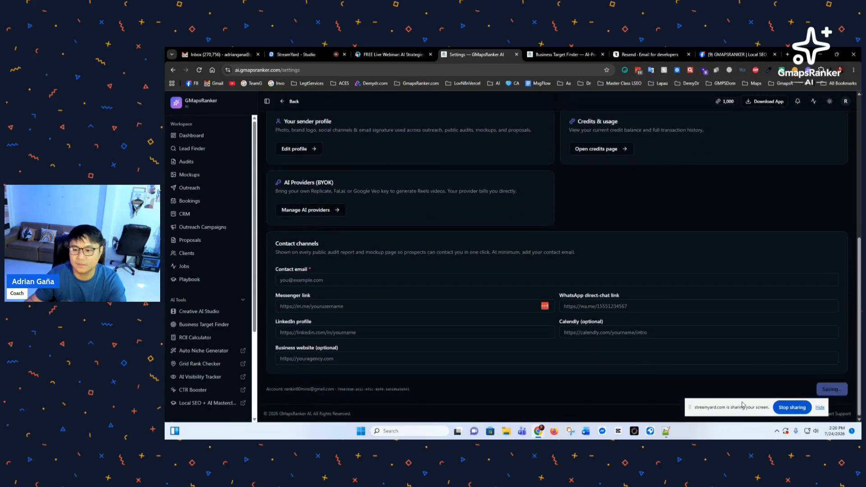
pyautogui.scroll(4, 397, 298)
pyautogui.scroll(-1, 369, 307)
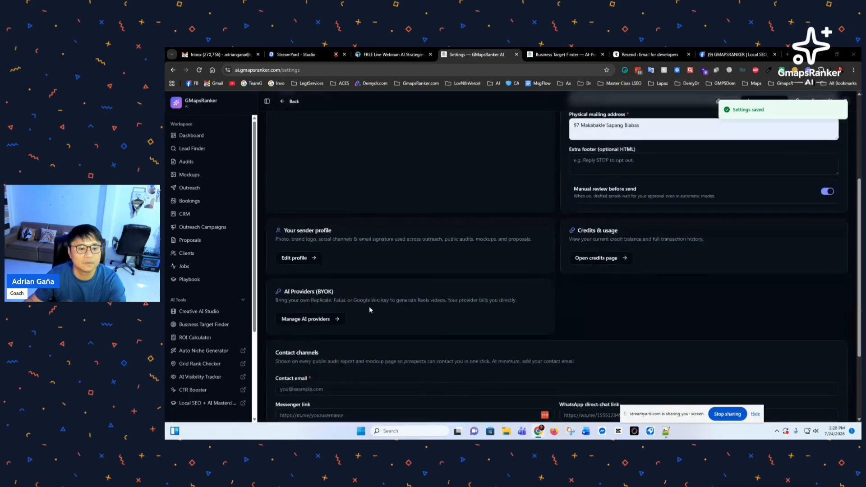
# Step: Upload a profile photo from the personal photos folder on the sender Profile page
pyautogui.click(297, 259)
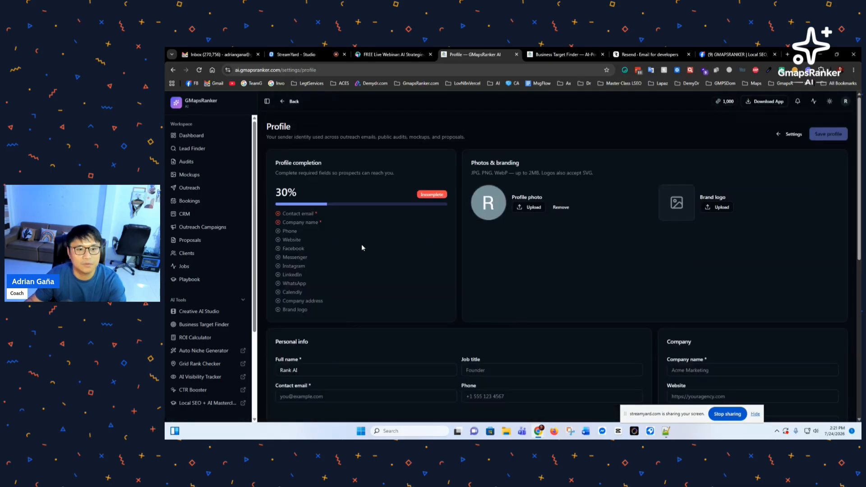
pyautogui.click(531, 209)
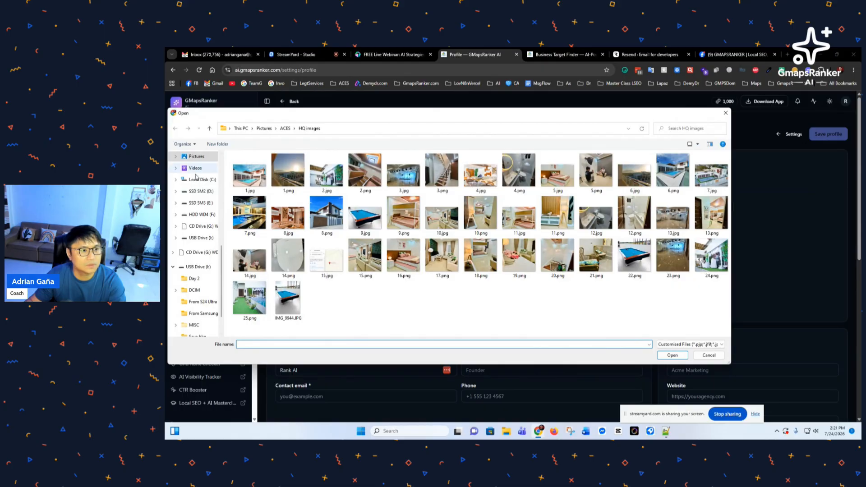
pyautogui.scroll(4, 196, 176)
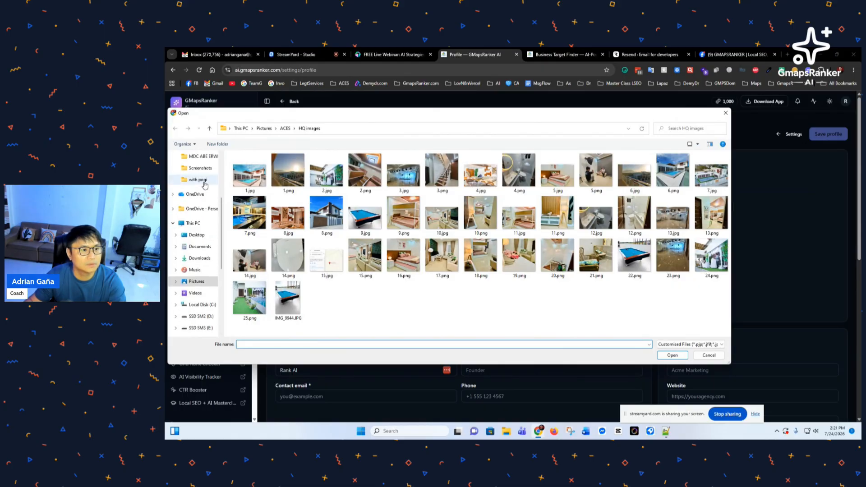
pyautogui.click(202, 180)
pyautogui.doubleClick(366, 176)
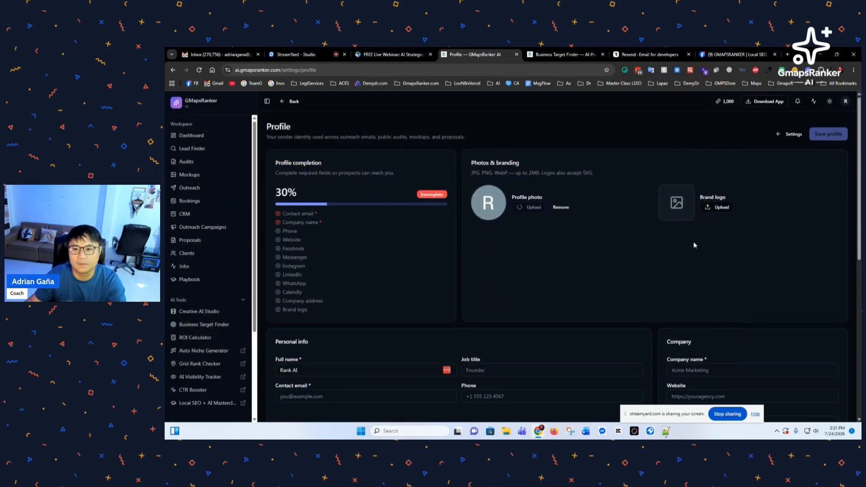
# Step: Upload the bee image from the Desktop as the brand logo
pyautogui.click(720, 209)
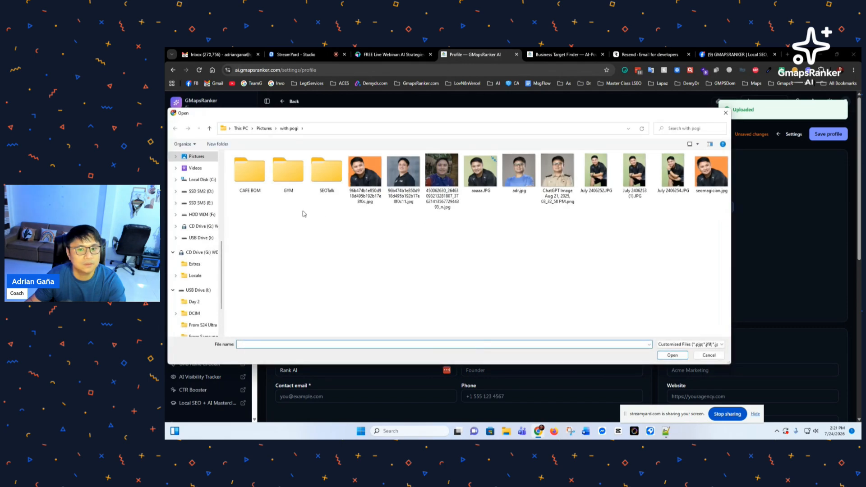
pyautogui.scroll(4, 206, 198)
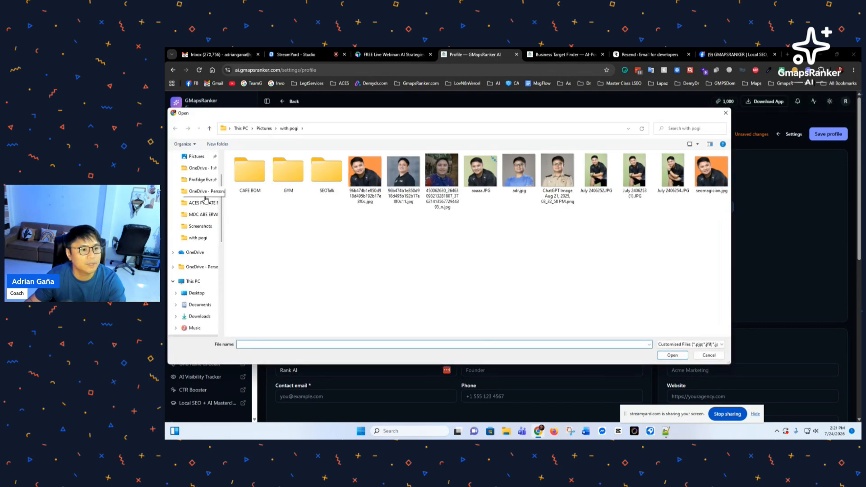
pyautogui.click(197, 293)
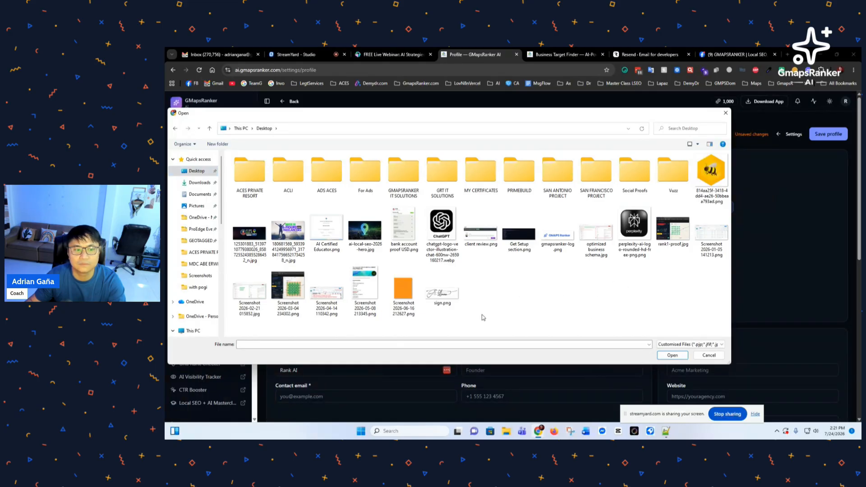
pyautogui.doubleClick(710, 181)
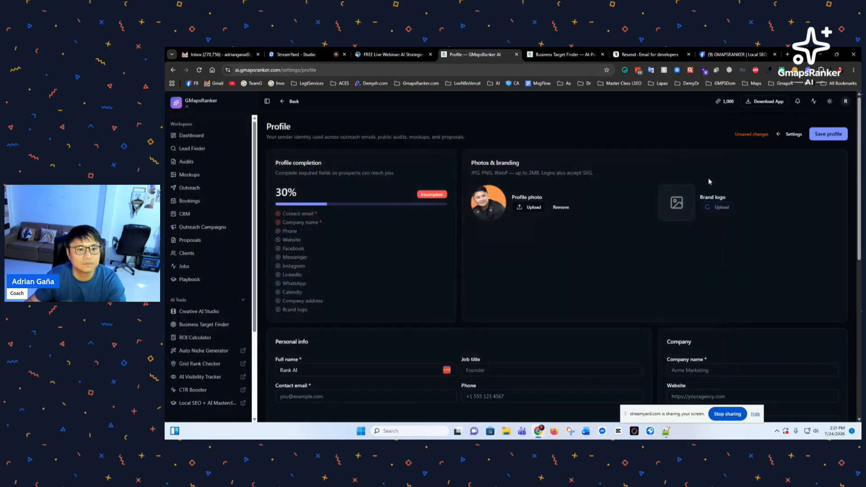
pyautogui.scroll(-3, 453, 289)
pyautogui.scroll(3, 428, 299)
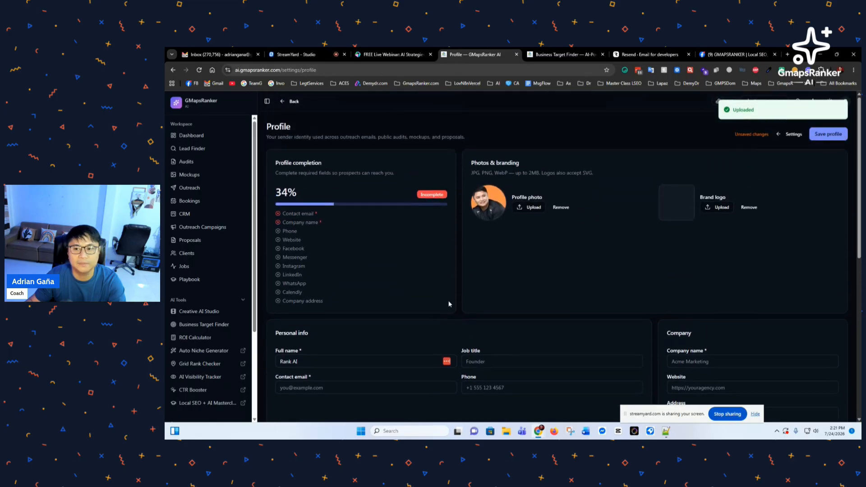
# Step: Autofill full name, contact email, phone, company and address from saved contact details
pyautogui.scroll(-3, 386, 296)
pyautogui.click(313, 253)
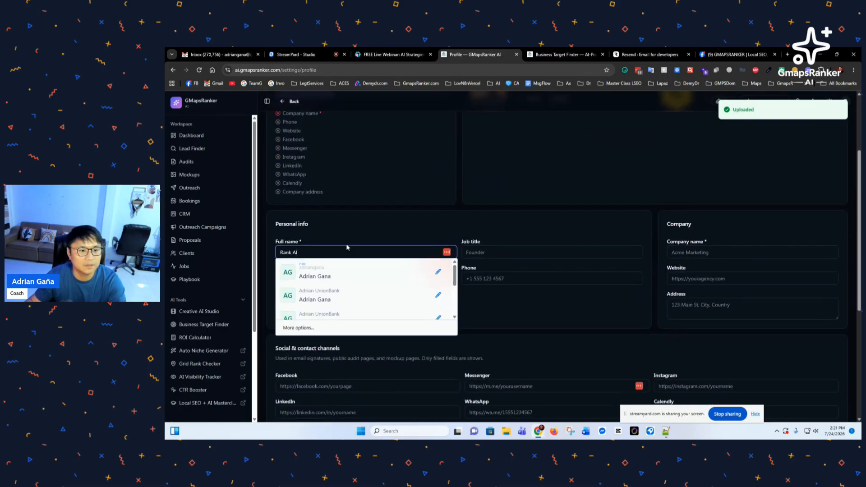
pyautogui.hotkey('ctrl', 'a')
pyautogui.write('Ad')
pyautogui.click(341, 272)
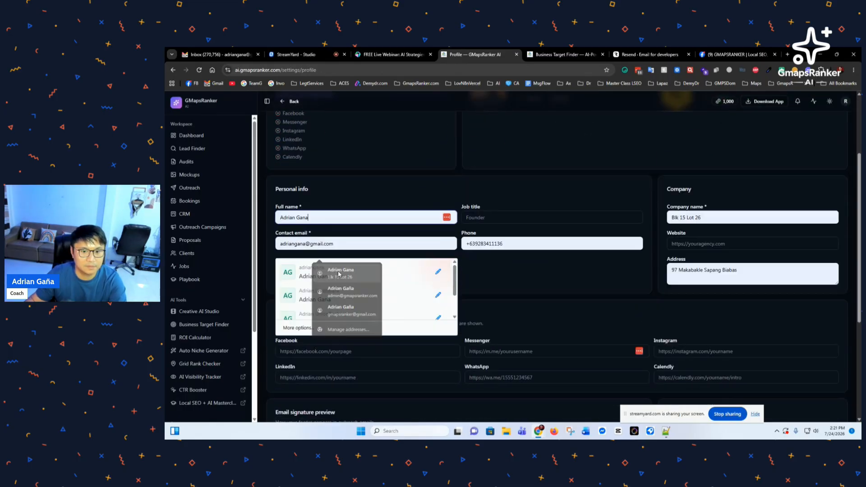
# Step: Set the profile job title to Real Estate Agent
pyautogui.click(497, 216)
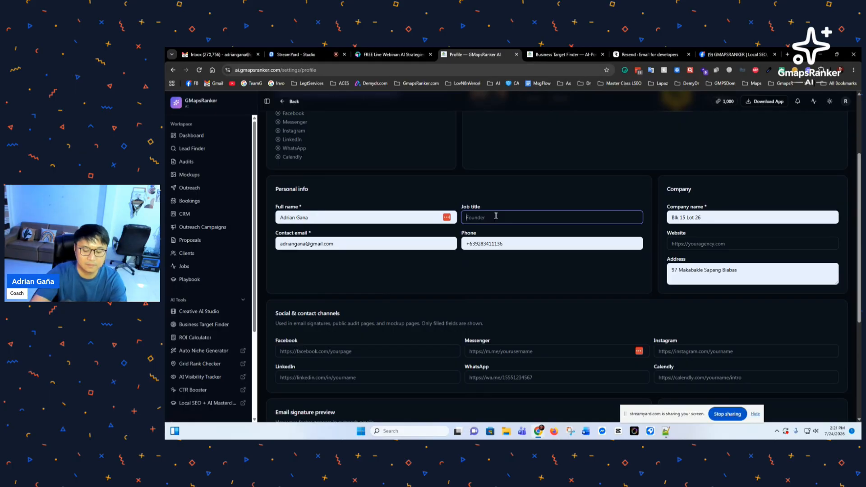
pyautogui.write('Real Estate')
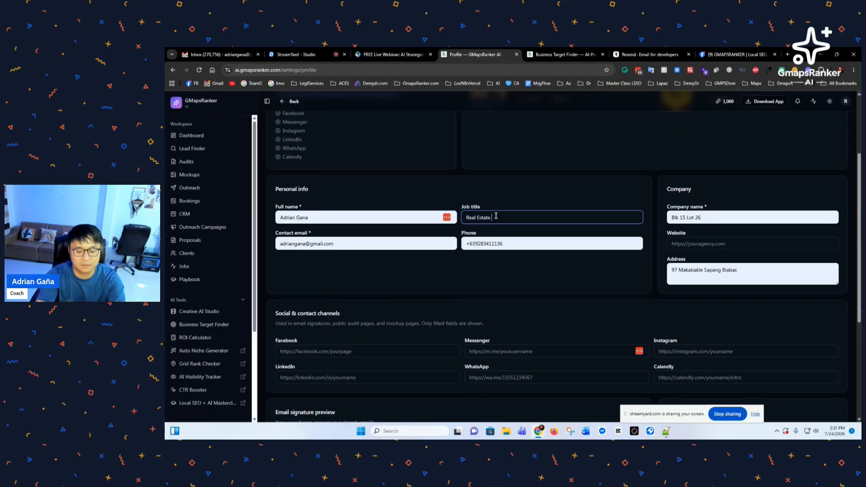
pyautogui.write(' Agent')
pyautogui.click(492, 267)
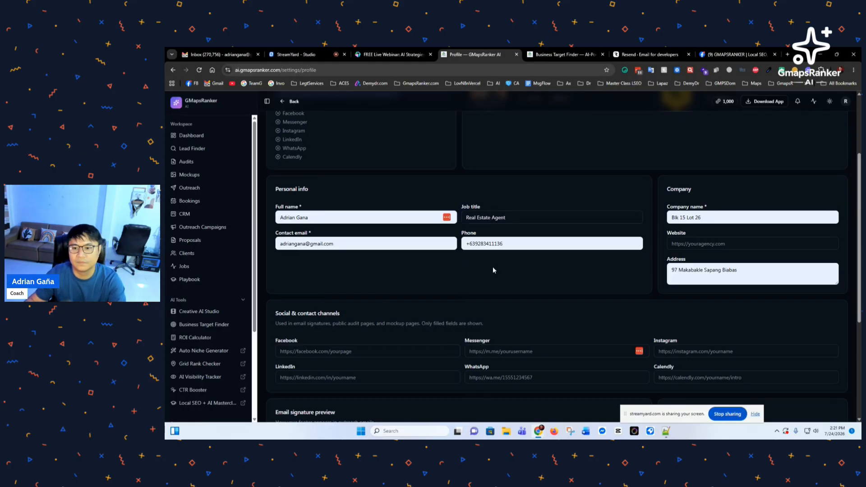
pyautogui.scroll(-4, 501, 279)
pyautogui.scroll(2, 442, 309)
pyautogui.click(365, 244)
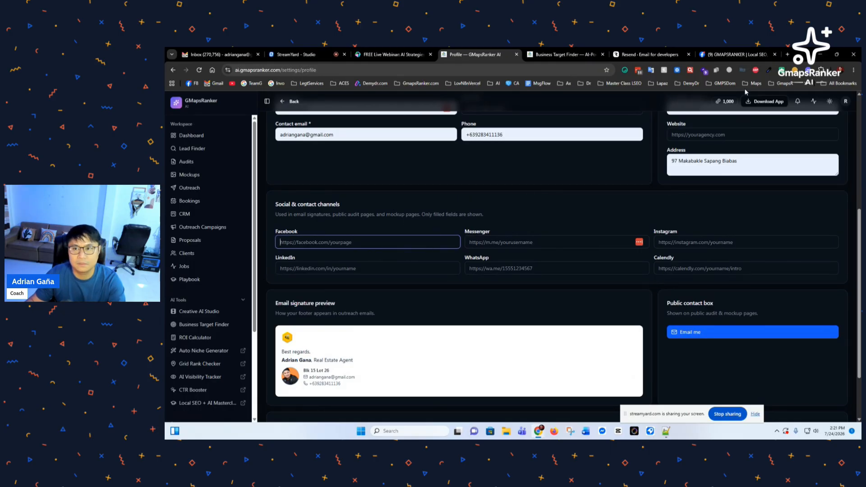
# Step: Open the personal Facebook profile in a new tab and copy its web address
pyautogui.click(738, 54)
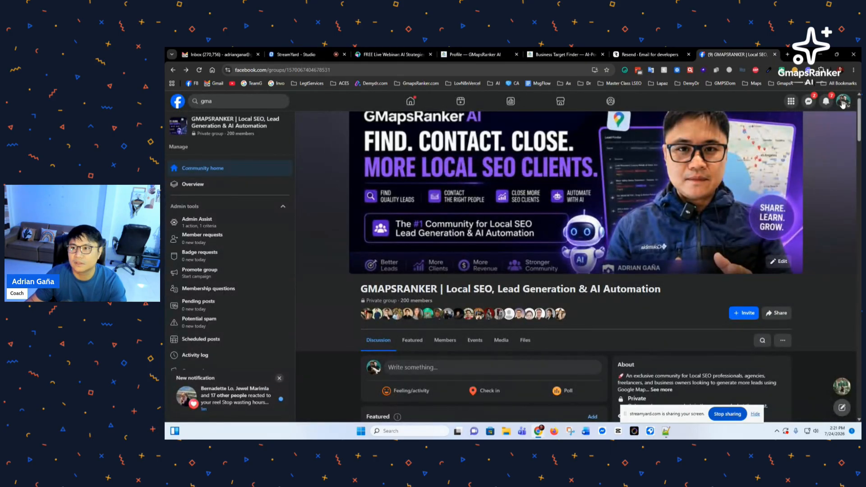
pyautogui.click(843, 104)
pyautogui.middleClick(765, 130)
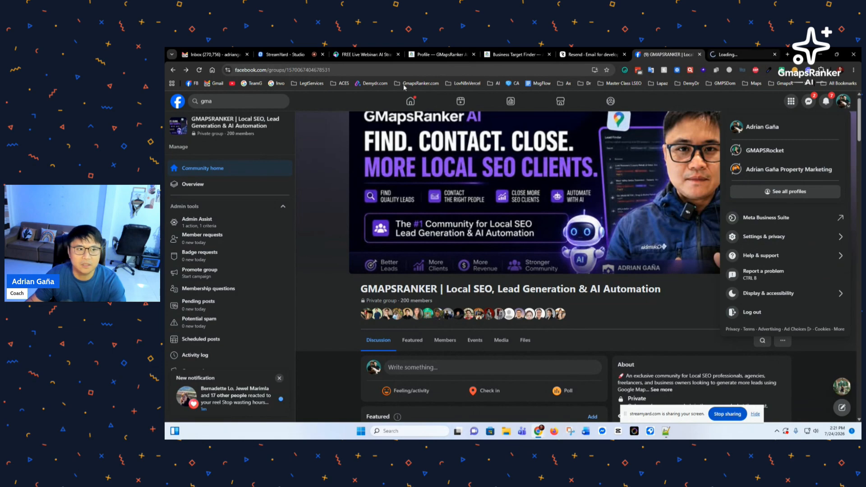
pyautogui.hotkey('ctrl', 'Tab')
pyautogui.click(370, 70)
pyautogui.hotkey('ctrl', 'c')
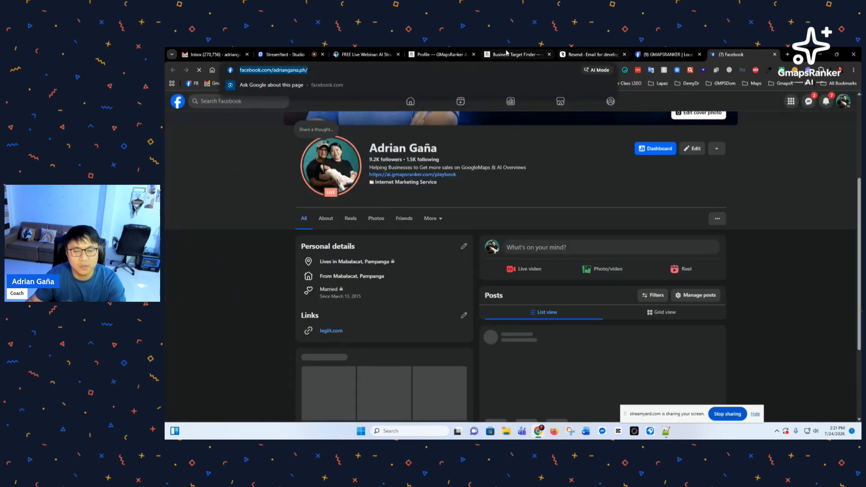
# Step: Paste the Facebook profile link into the GMapsRanker profile's Facebook field
pyautogui.click(506, 54)
pyautogui.click(437, 54)
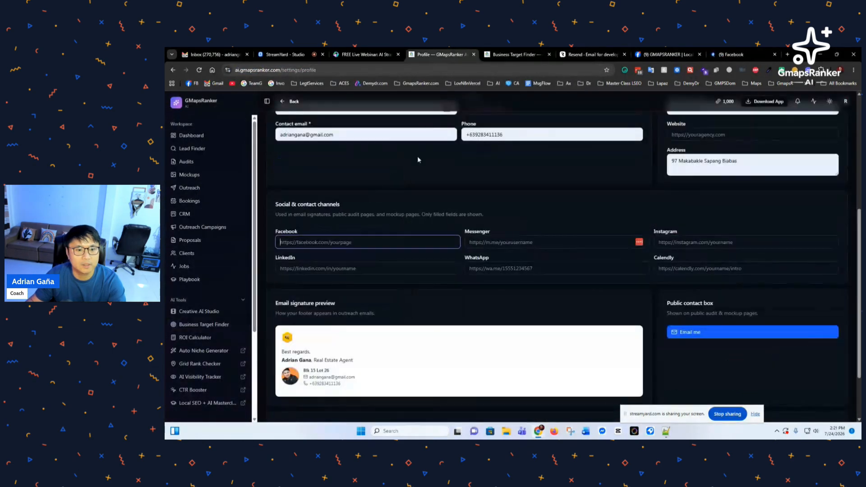
pyautogui.click(361, 239)
pyautogui.hotkey('ctrl', 'v')
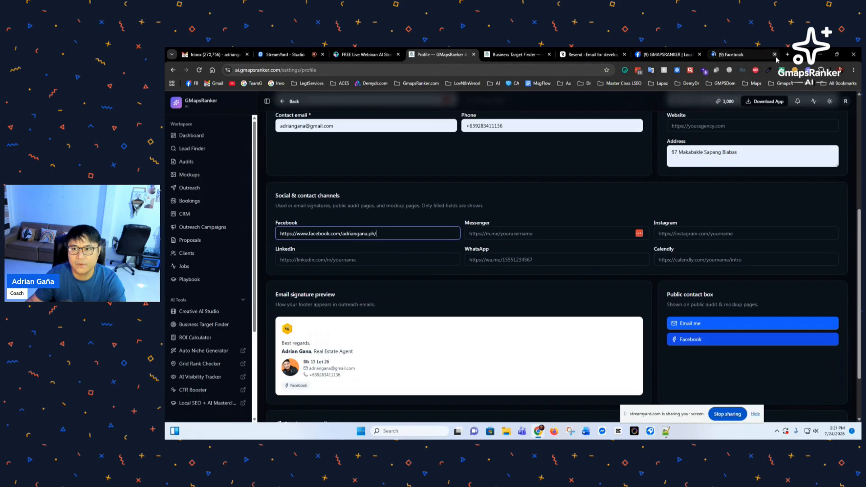
pyautogui.click(788, 54)
pyautogui.write('lin')
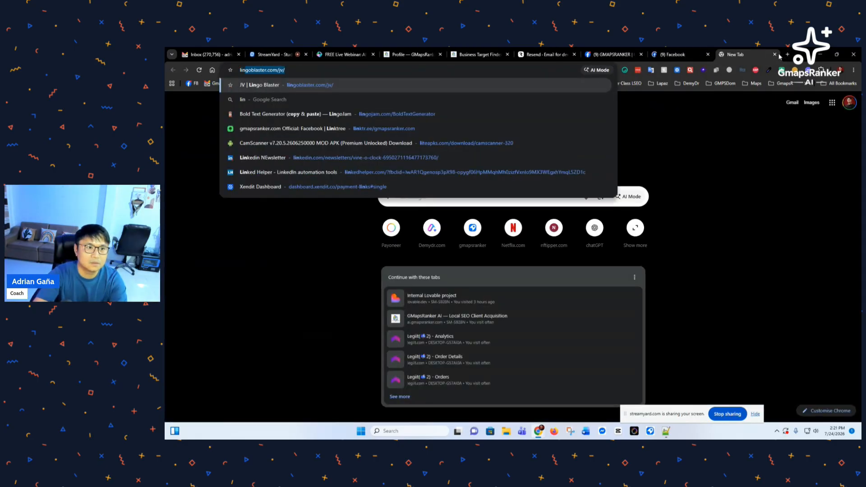
pyautogui.press('BackSpace')
pyautogui.press('BackSpace')
pyautogui.press('BackSpace')
pyautogui.press('BackSpace')
pyautogui.write('ink')
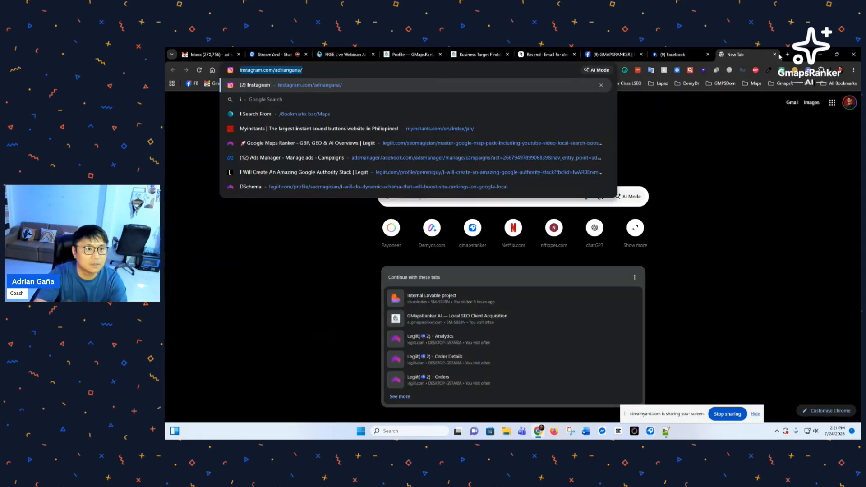
pyautogui.press('BackSpace')
pyautogui.press('BackSpace')
pyautogui.press('BackSpace')
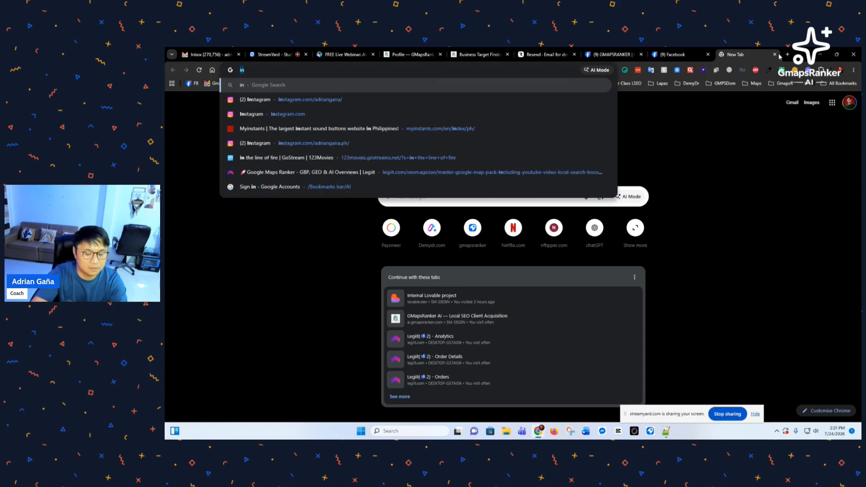
pyautogui.write('link')
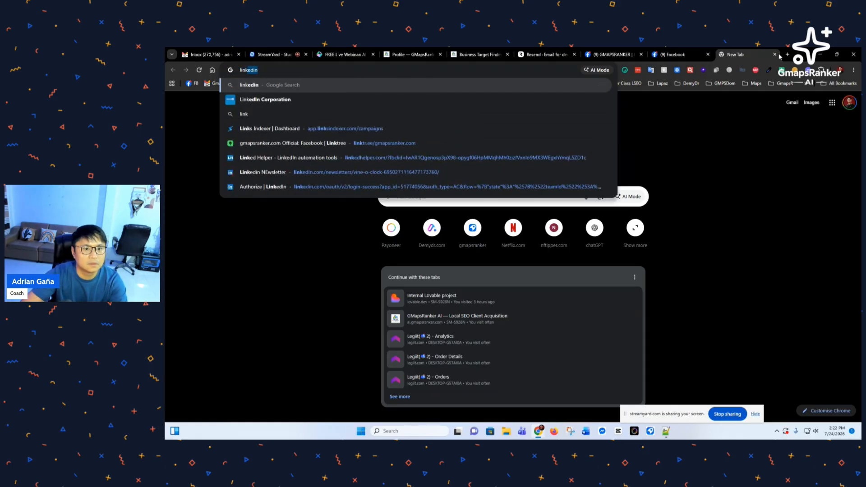
pyautogui.write('edin')
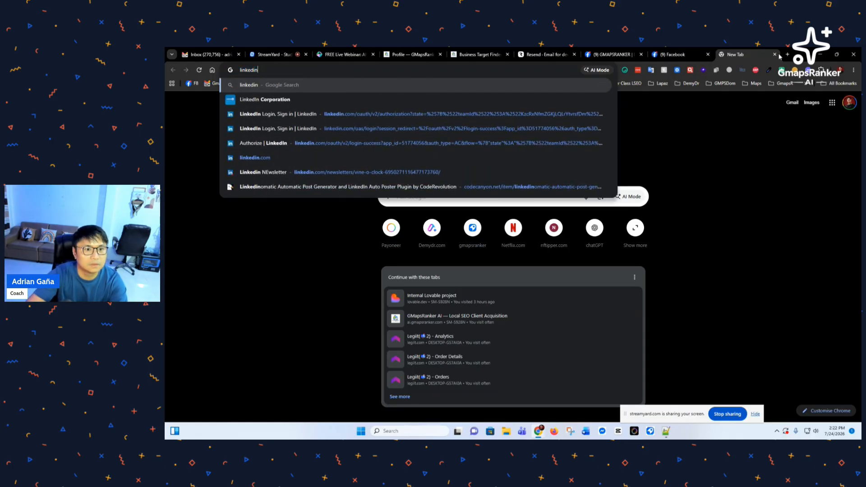
pyautogui.write(' a')
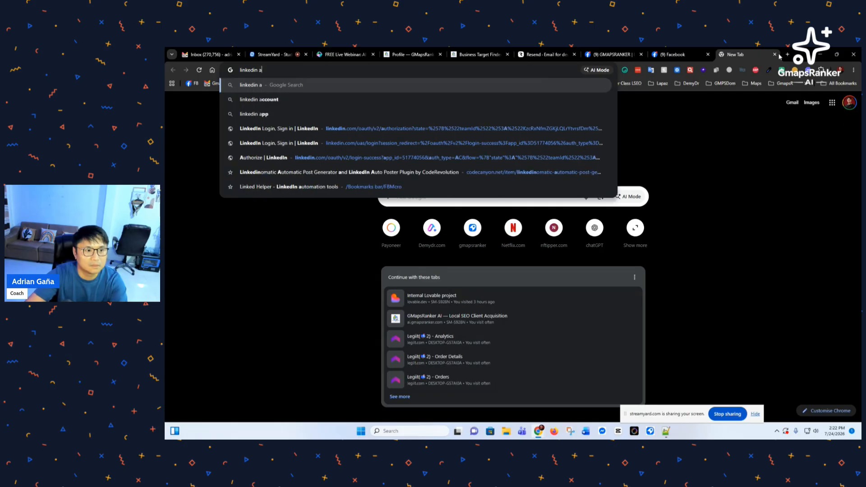
pyautogui.write('driangana')
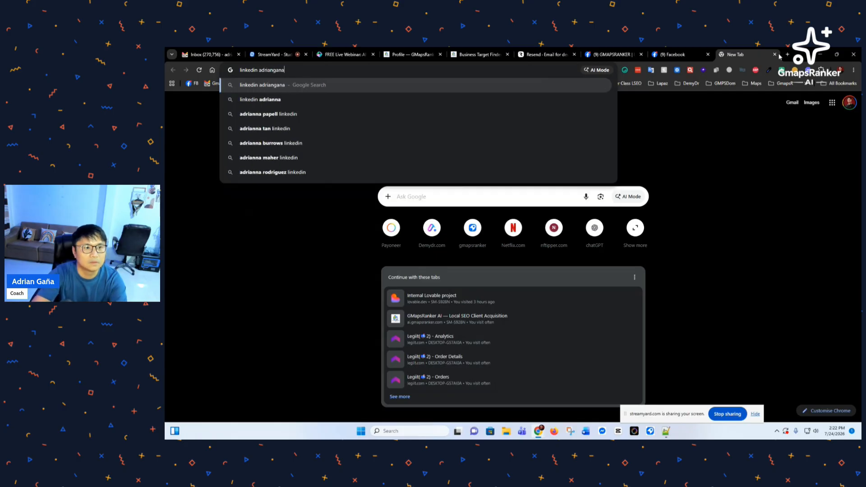
pyautogui.press('Return')
pyautogui.scroll(-2, 291, 180)
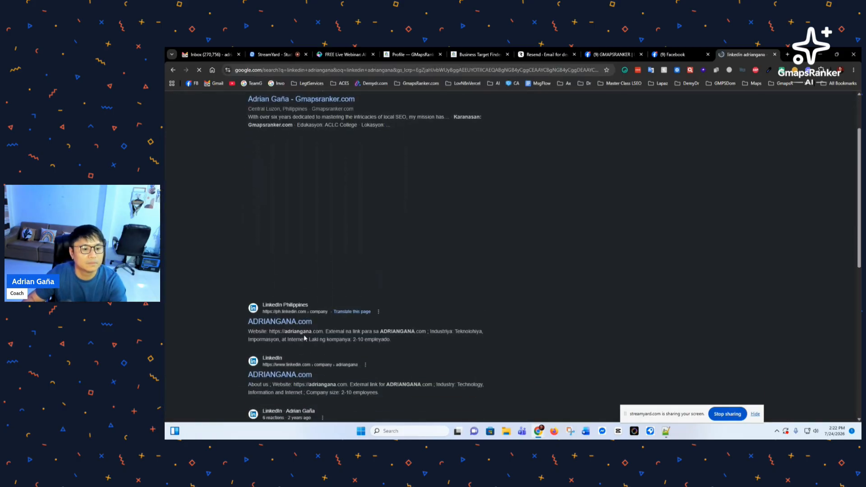
pyautogui.click(289, 376)
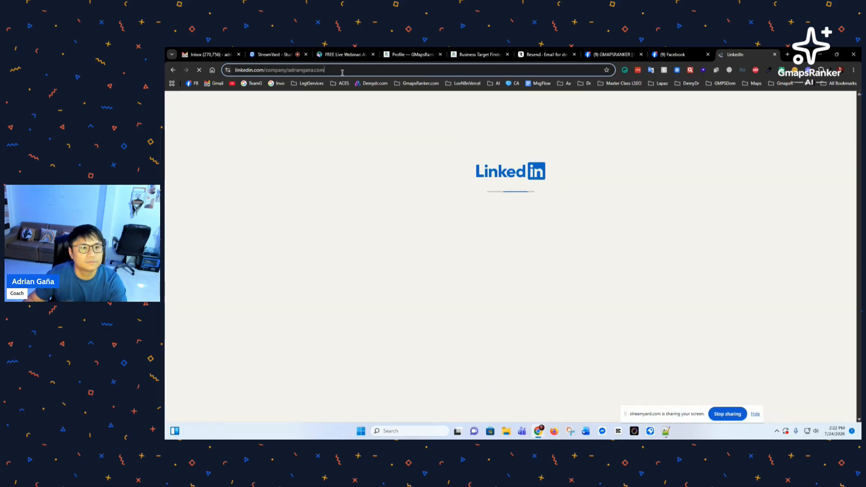
pyautogui.click(399, 71)
pyautogui.hotkey('ctrl', 'c')
# Step: Paste the LinkedIn link into the profile and remove 'company/' from it
pyautogui.click(775, 54)
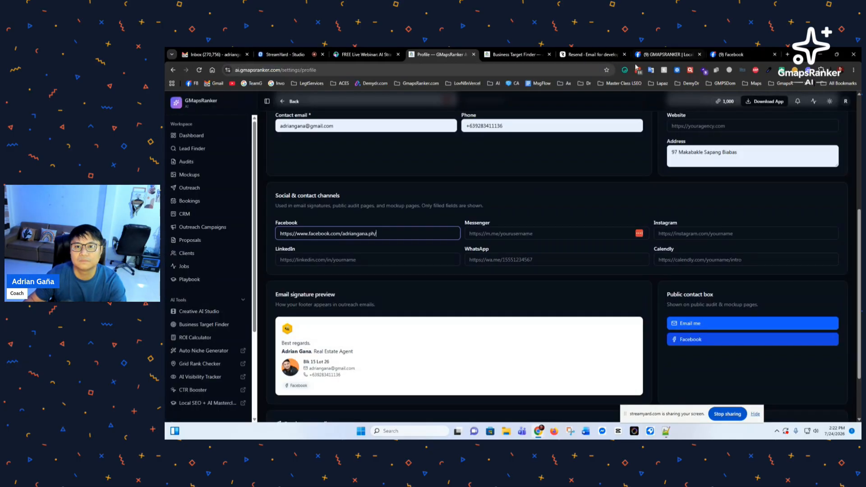
pyautogui.click(348, 260)
pyautogui.hotkey('ctrl', 'v')
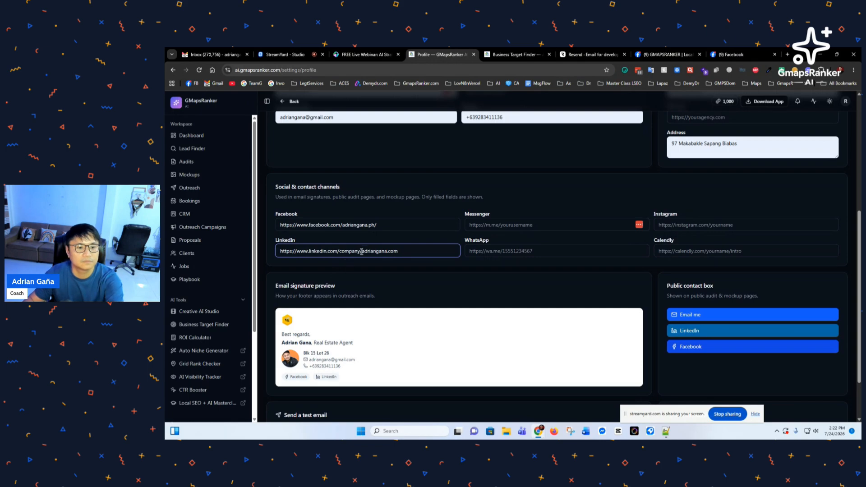
pyautogui.moveTo(362, 252); pyautogui.dragTo(341, 251)
pyautogui.press('BackSpace')
pyautogui.press('BackSpace')
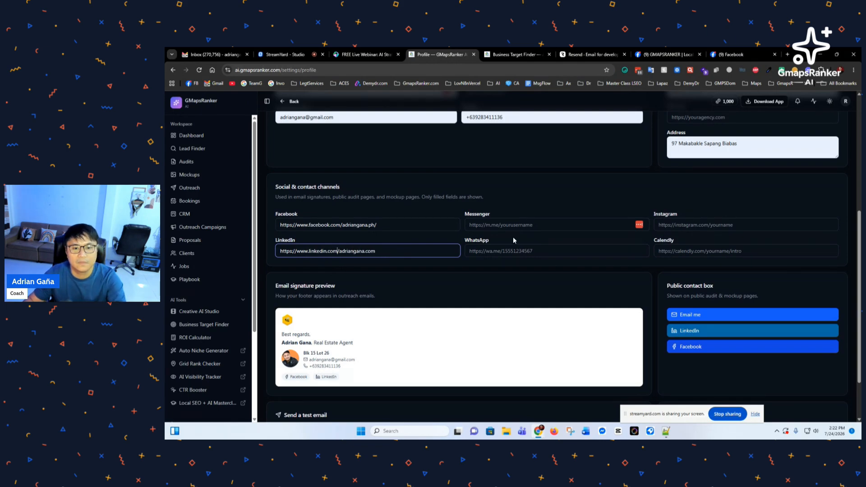
# Step: Start on the Messenger link via the Facebook profile, then begin a search in a new tab
pyautogui.click(511, 225)
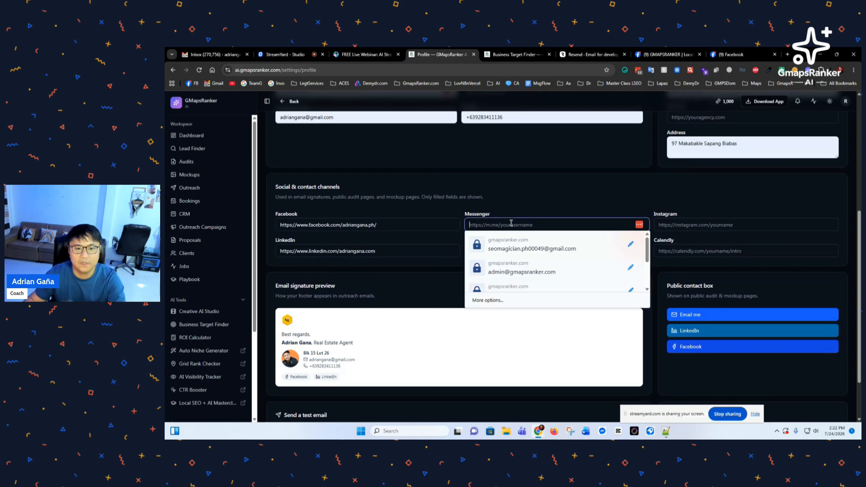
pyautogui.click(739, 55)
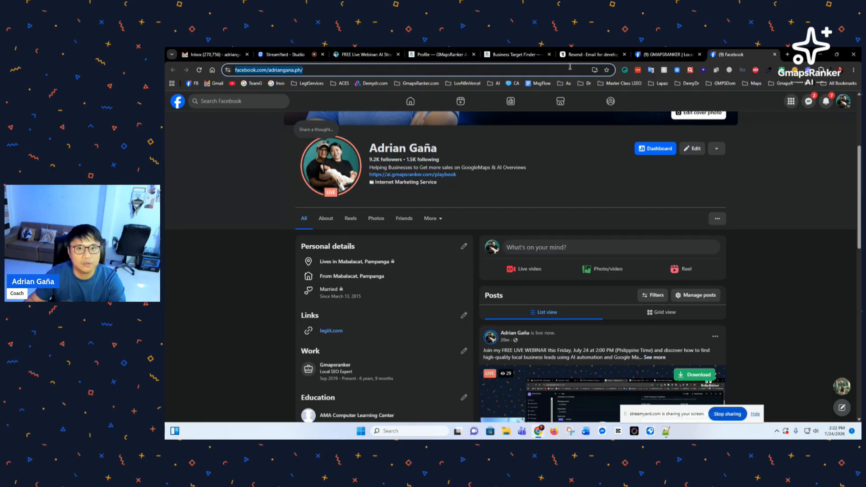
pyautogui.click(787, 54)
pyautogui.write('find')
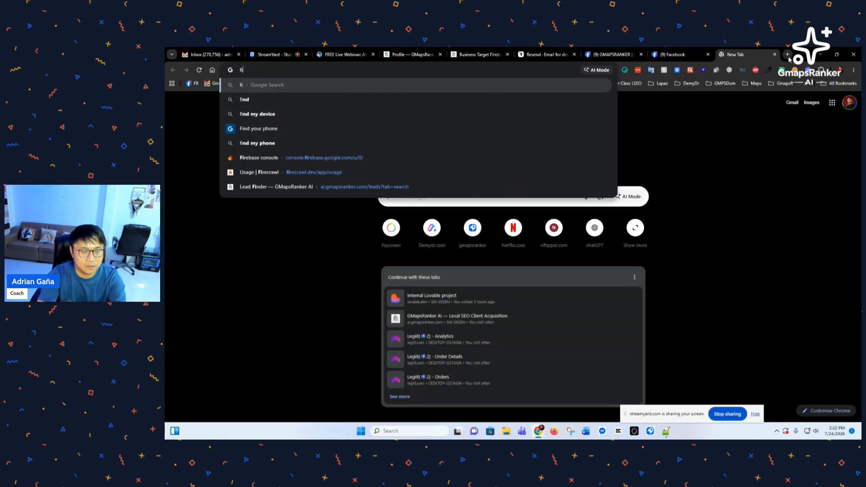
pyautogui.press('BackSpace')
pyautogui.press('BackSpace')
pyautogui.press('BackSpace')
pyautogui.press('BackSpace')
pyautogui.write('g')
pyautogui.press('BackSpace')
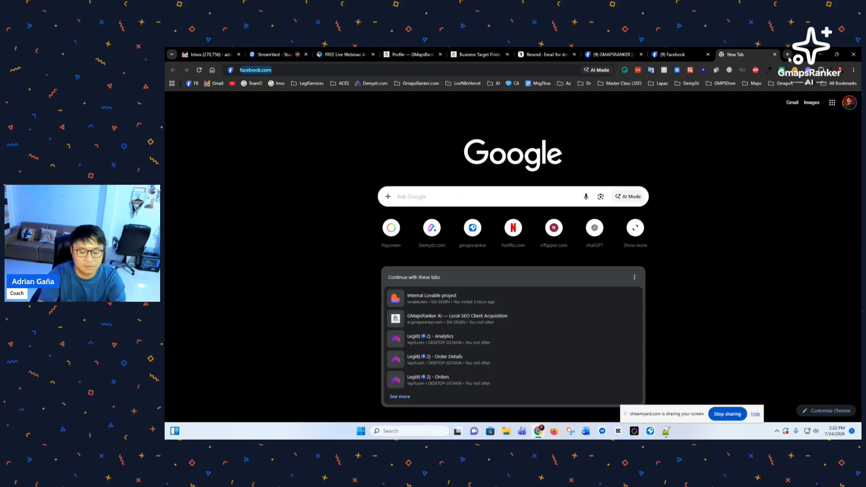
# Step: Search Google for 'find messenger url' and scan the results
pyautogui.write('find mese')
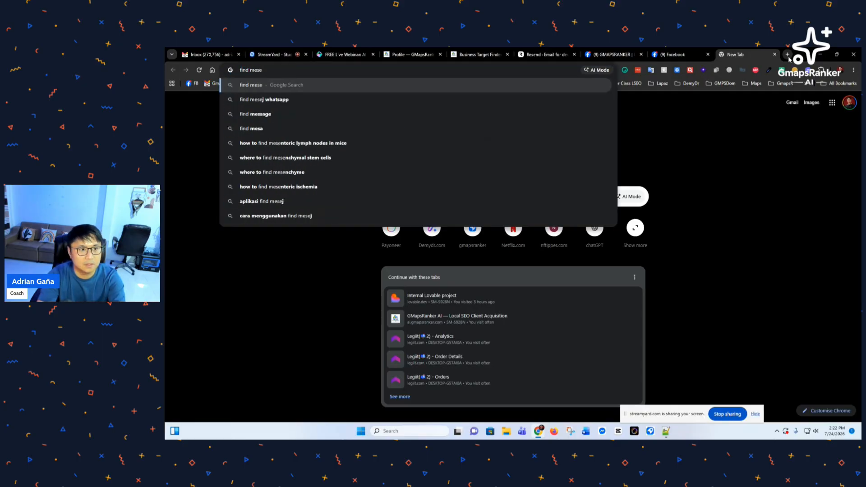
pyautogui.press('BackSpace')
pyautogui.write('s')
pyautogui.write('enger url')
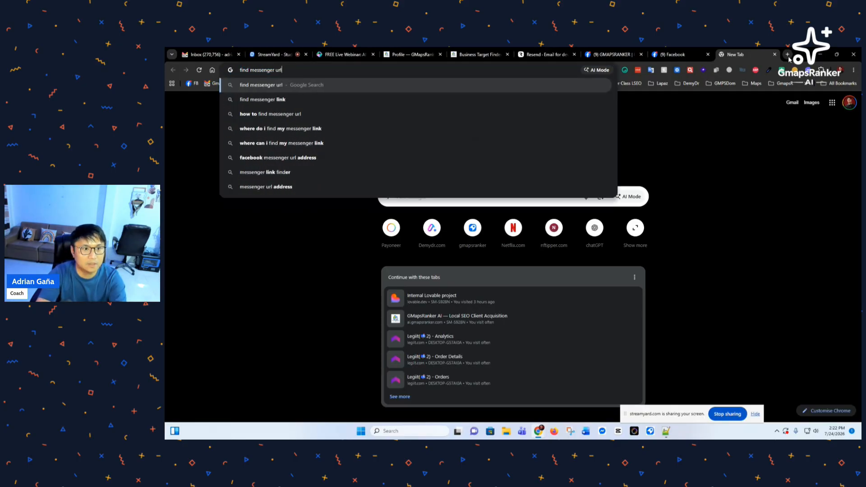
pyautogui.press('Return')
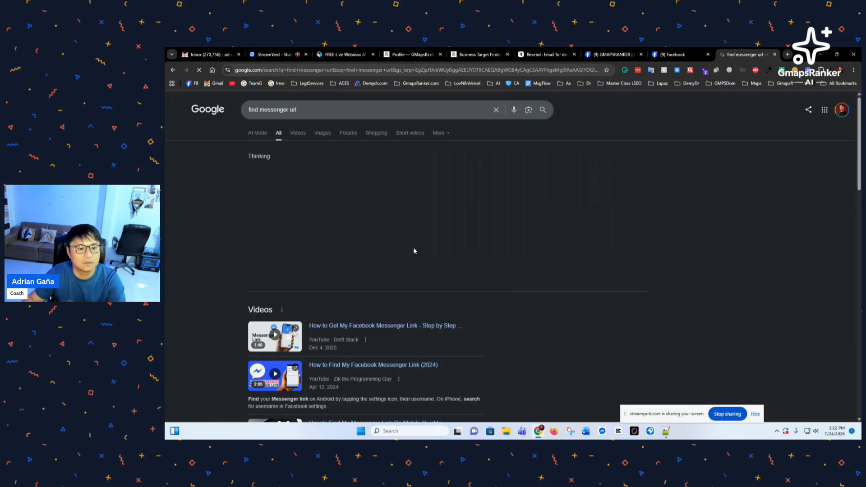
pyautogui.scroll(-5, 361, 246)
pyautogui.scroll(3, 303, 322)
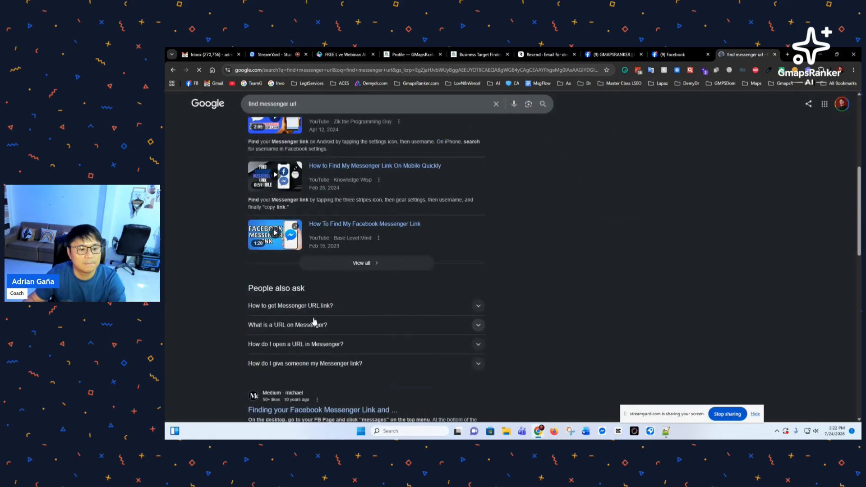
pyautogui.click(672, 55)
pyautogui.click(745, 55)
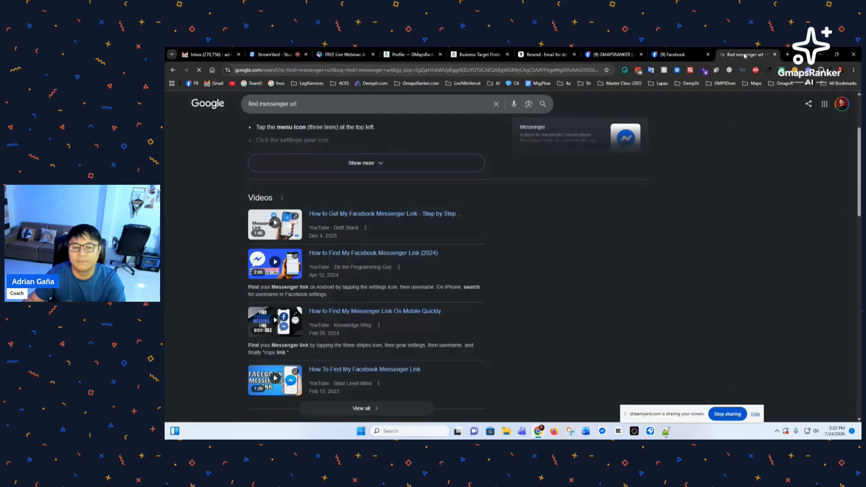
# Step: Refine the search to 'find messenger url online' and review the new results
pyautogui.click(341, 107)
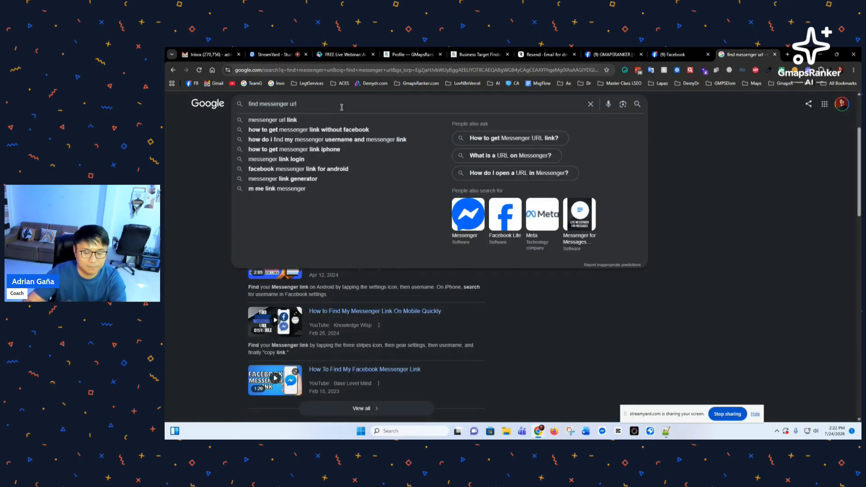
pyautogui.write('online')
pyautogui.press('Return')
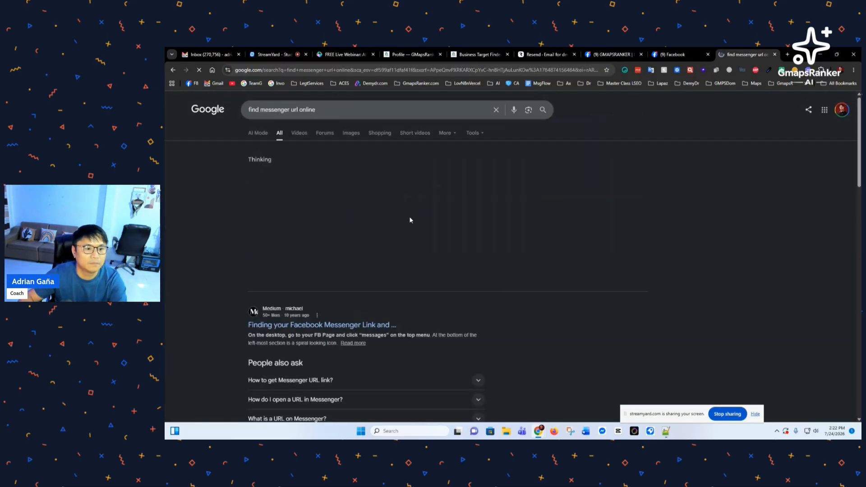
pyautogui.scroll(-6, 383, 265)
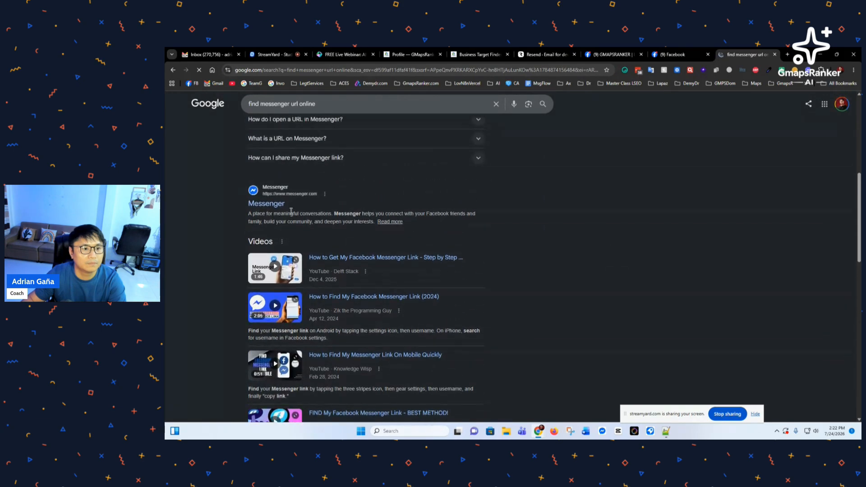
pyautogui.scroll(-4, 319, 254)
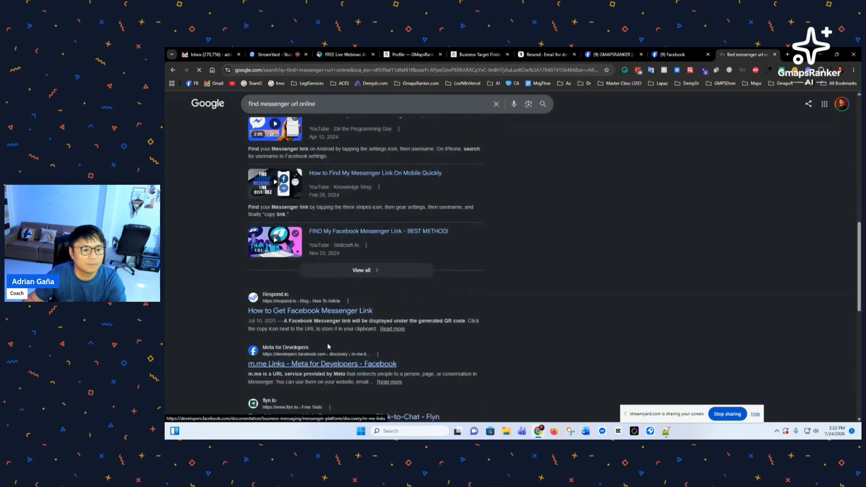
pyautogui.scroll(6, 327, 343)
pyautogui.scroll(4, 296, 215)
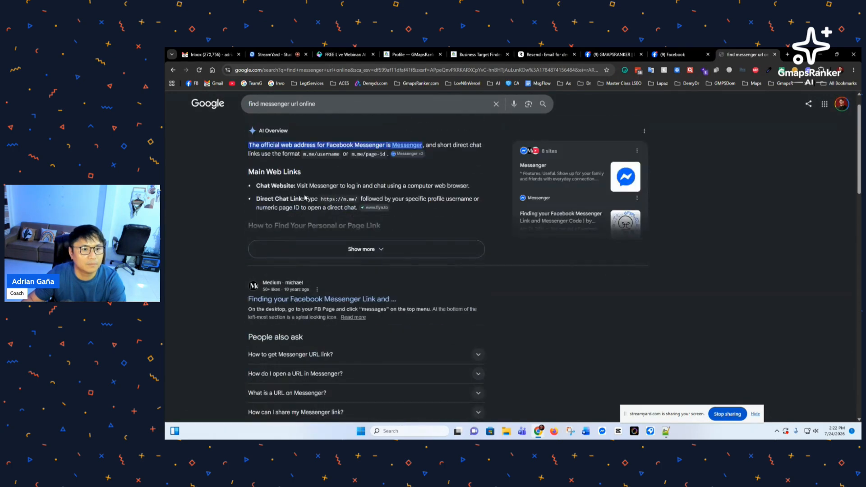
pyautogui.click(321, 260)
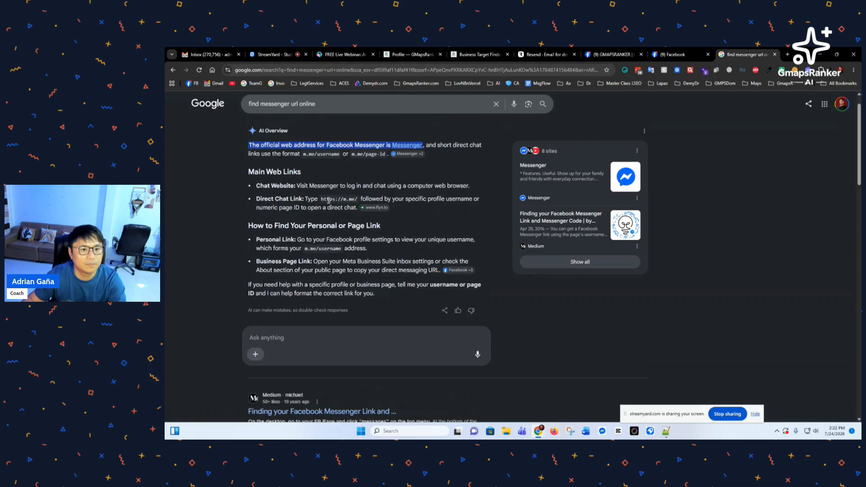
pyautogui.moveTo(322, 199); pyautogui.dragTo(352, 200)
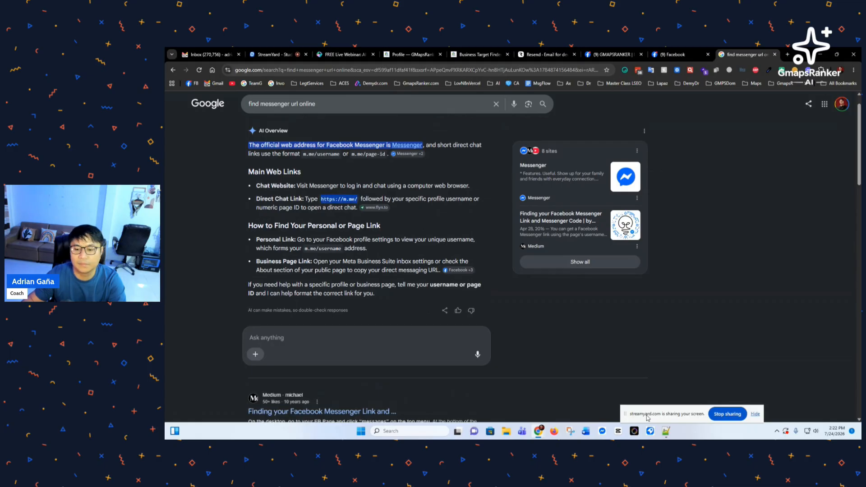
pyautogui.click(666, 431)
pyautogui.write('https://m.me/')
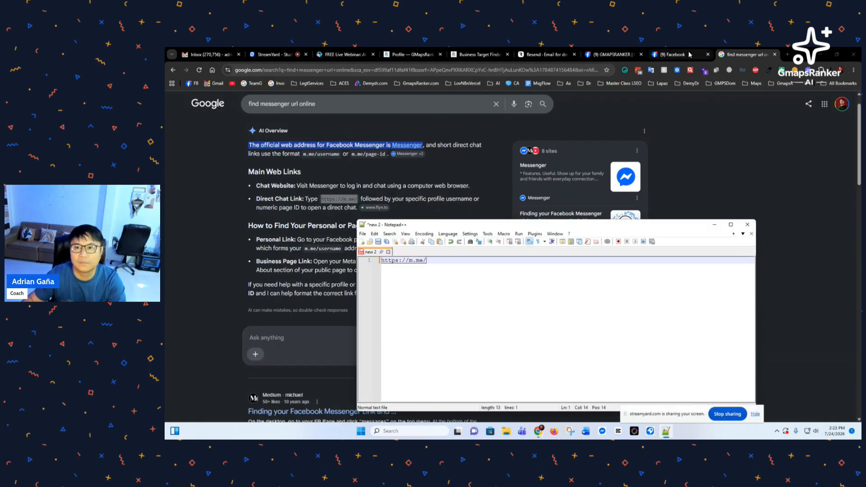
pyautogui.click(679, 55)
pyautogui.click(313, 71)
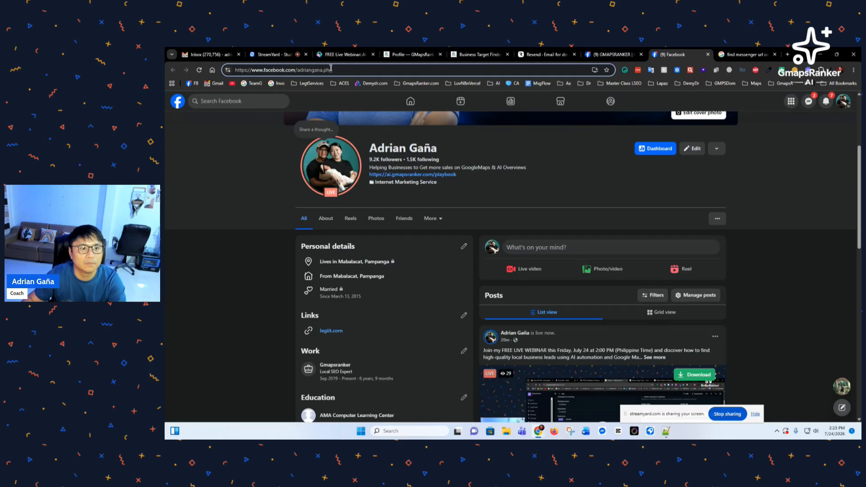
pyautogui.moveTo(332, 70); pyautogui.dragTo(299, 72)
pyautogui.hotkey('ctrl', 'c')
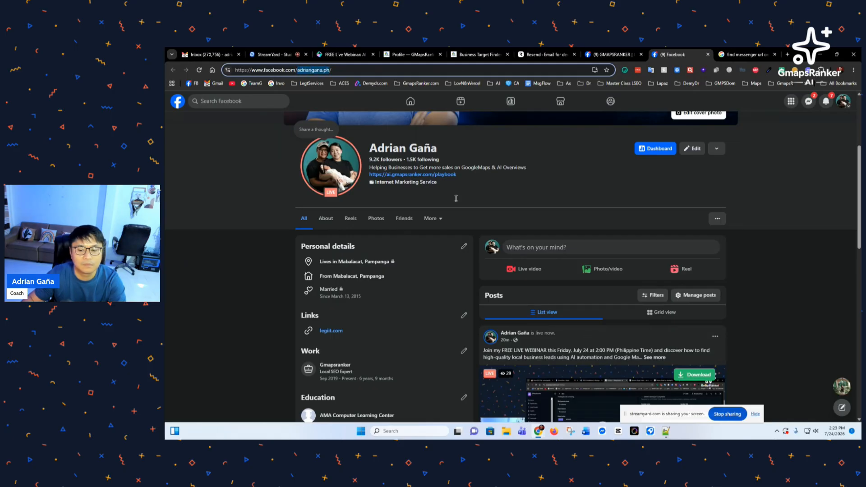
pyautogui.click(665, 431)
pyautogui.hotkey('ctrl', 'v')
pyautogui.hotkey('ctrl', 'a')
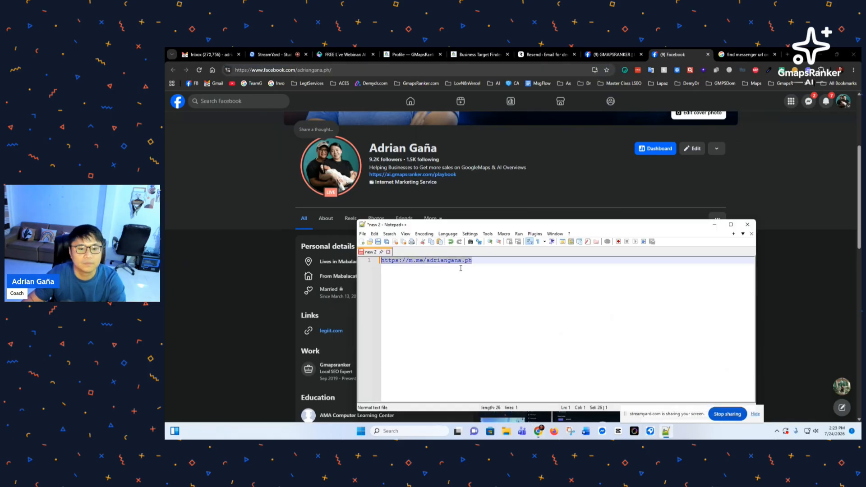
# Step: Paste the finished m.me link into the GMapsRanker profile's Messenger field
pyautogui.click(412, 55)
pyautogui.click(487, 55)
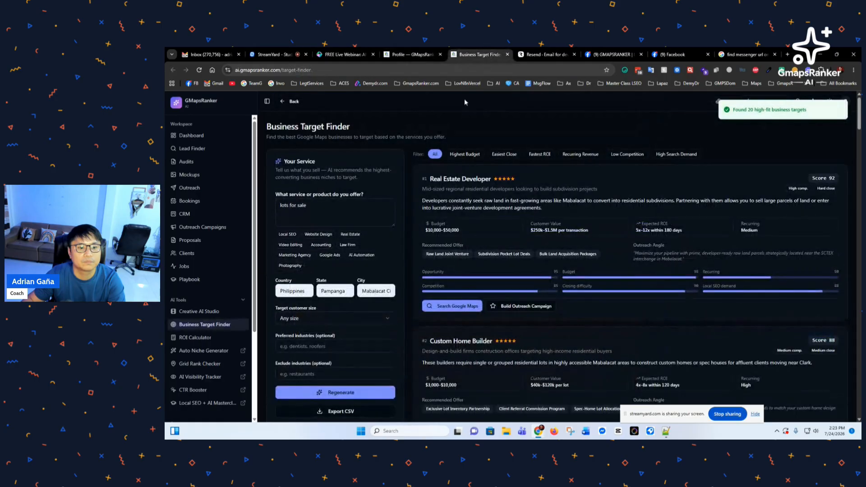
pyautogui.click(411, 54)
pyautogui.scroll(-1, 405, 261)
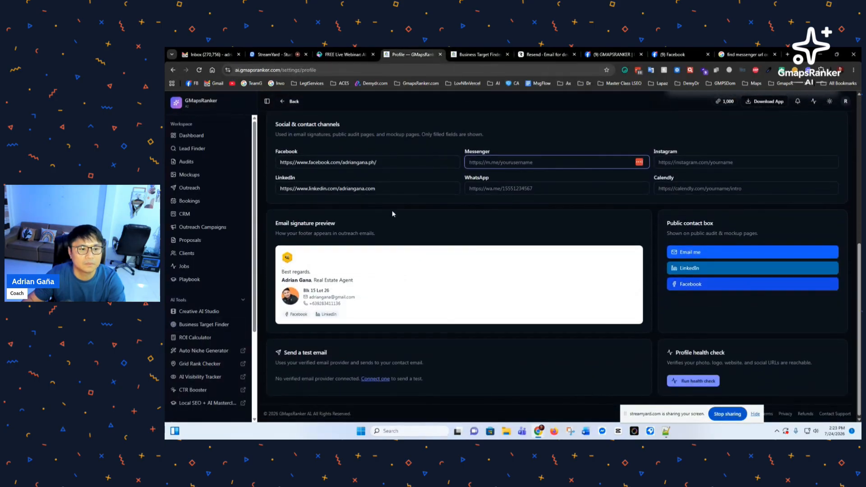
pyautogui.write('https://m.me/adriangana.ph')
pyautogui.click(539, 134)
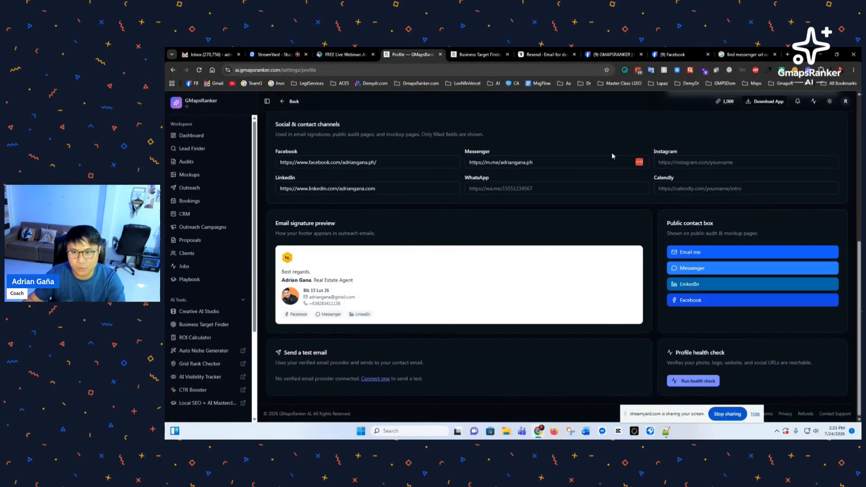
pyautogui.click(691, 186)
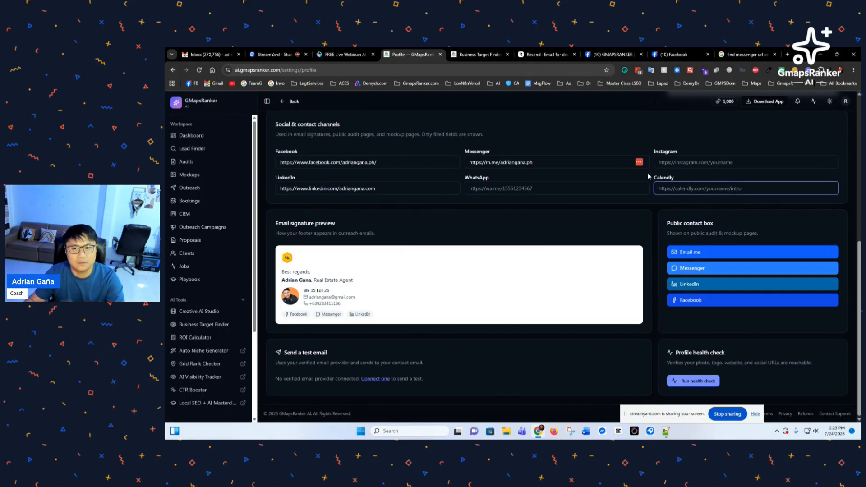
# Step: In Notepad++, replace 'm.me' with 'calendly.com' and trim the trailing 'ph' from the link
pyautogui.click(551, 167)
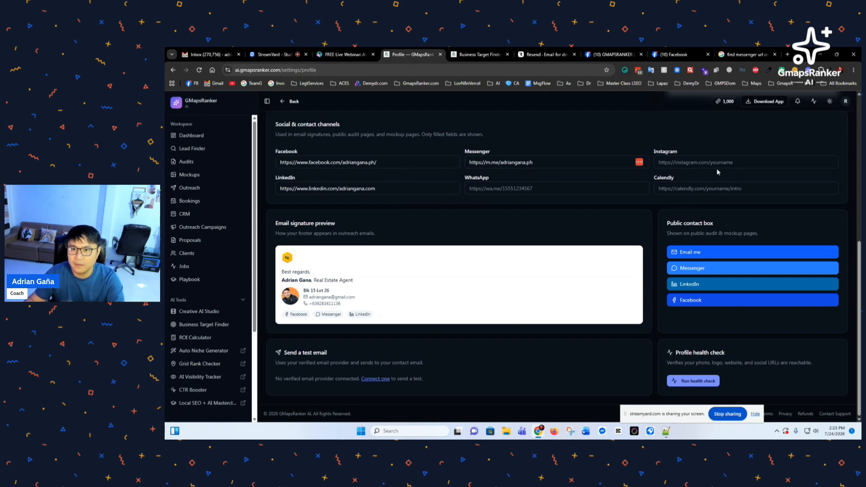
pyautogui.click(666, 431)
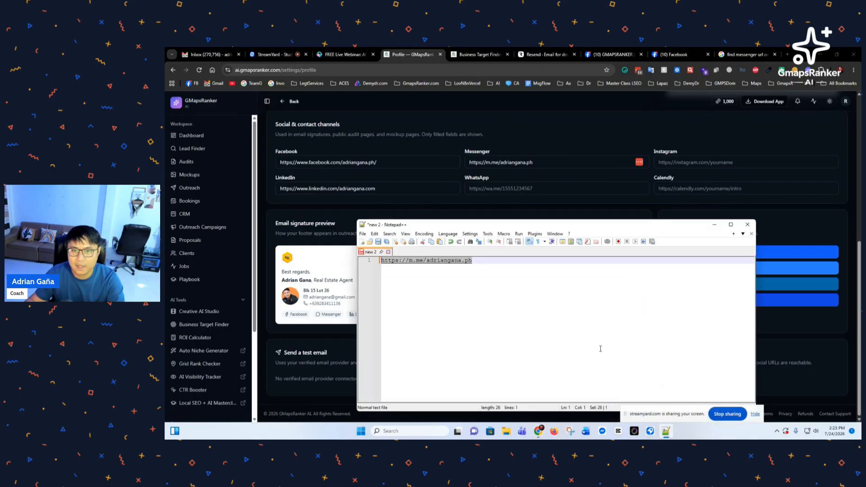
pyautogui.write('ca')
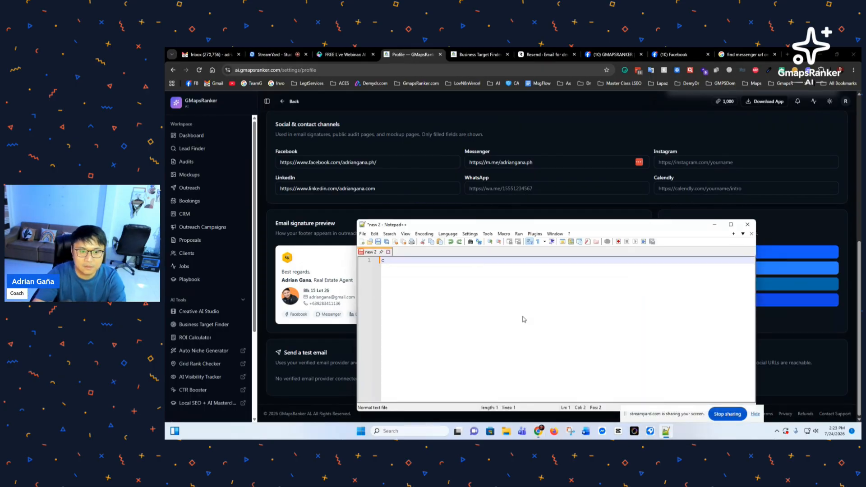
pyautogui.hotkey('ctrl', 'z')
pyautogui.click(494, 307)
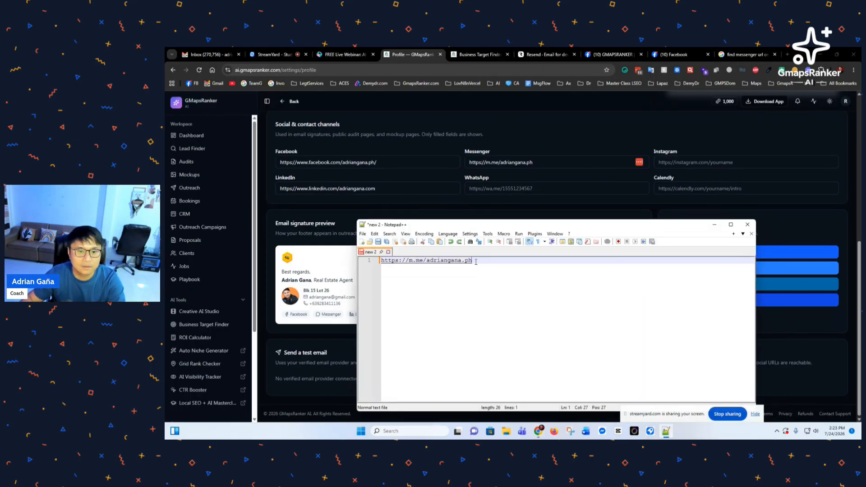
pyautogui.moveTo(423, 262); pyautogui.dragTo(410, 263)
pyautogui.write('ca')
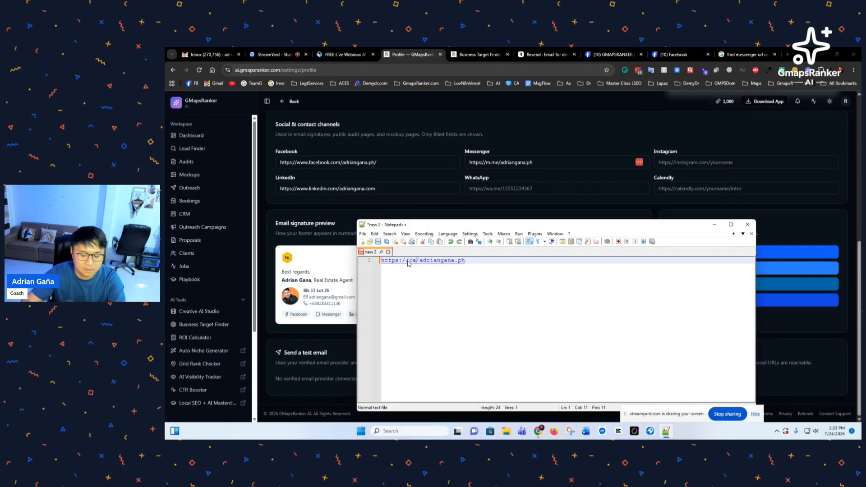
pyautogui.write('lendly.')
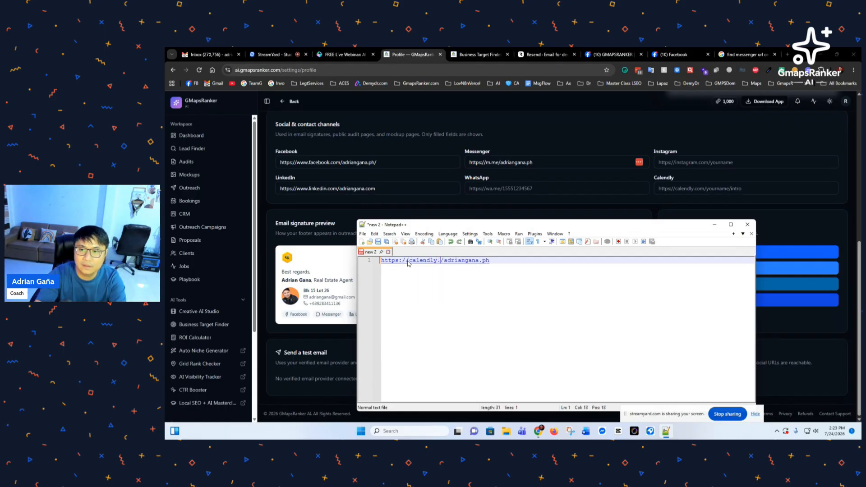
pyautogui.write('com')
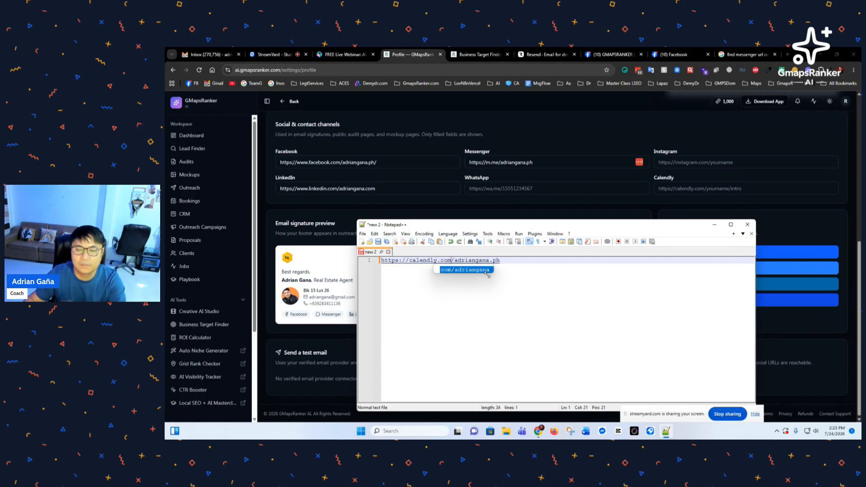
pyautogui.click(504, 263)
pyautogui.press('BackSpace')
pyautogui.press('BackSpace')
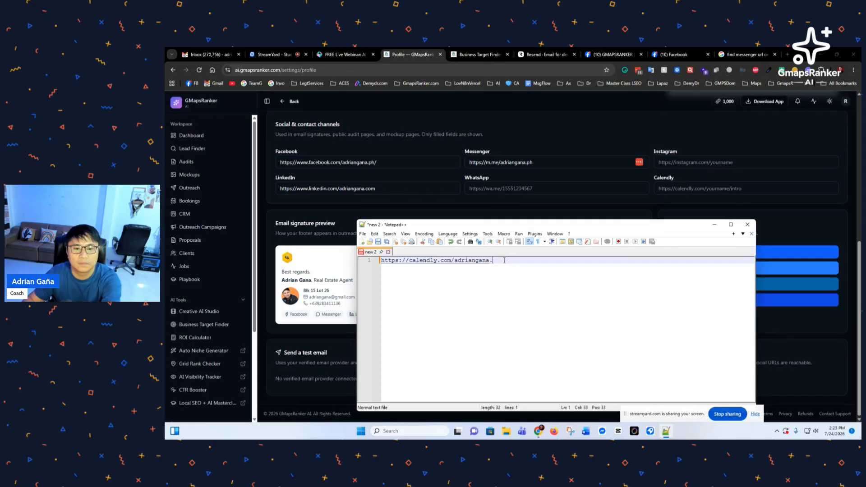
# Step: Copy the Calendly link into the profile's Calendly field
pyautogui.hotkey('ctrl', 'a')
pyautogui.hotkey('ctrl', 'c')
pyautogui.click(687, 189)
pyautogui.hotkey('ctrl', 'v')
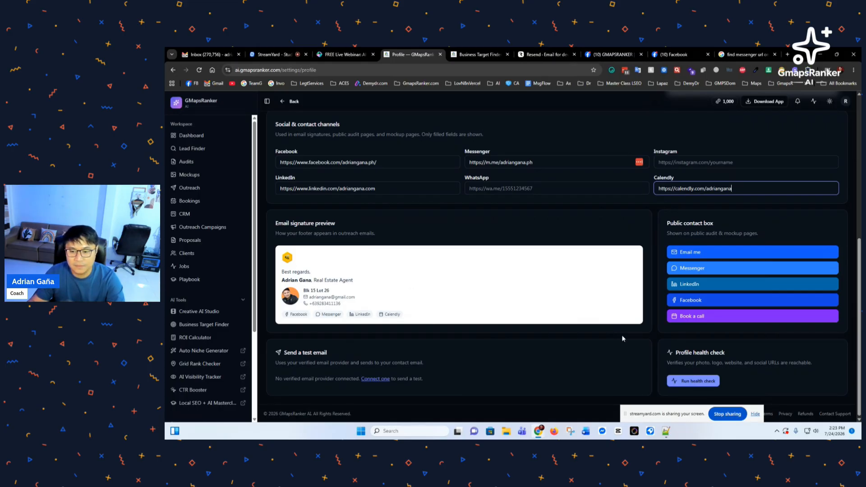
pyautogui.moveTo(684, 414); pyautogui.dragTo(541, 407)
# Step: Save the profile with the new Messenger and Calendly links
pyautogui.scroll(6, 744, 352)
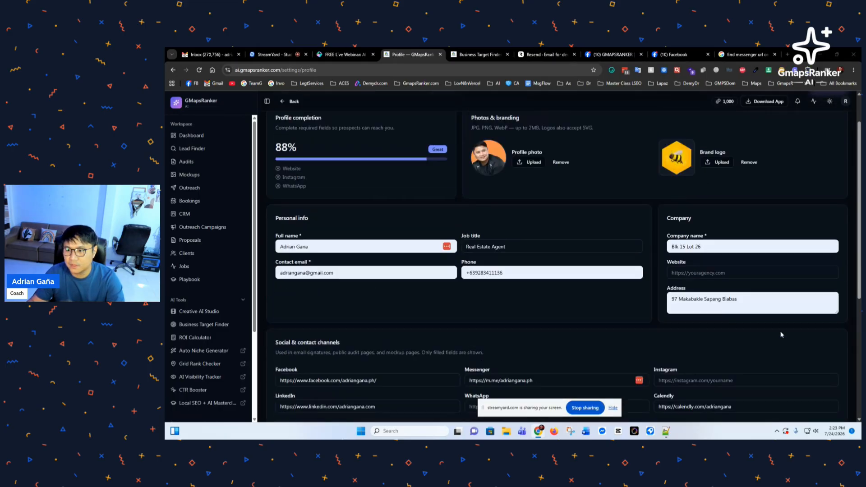
pyautogui.click(828, 134)
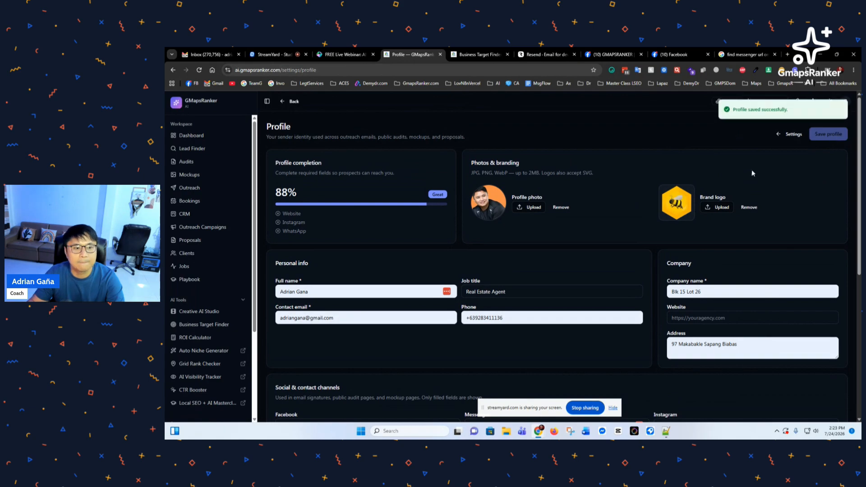
pyautogui.scroll(-1, 298, 199)
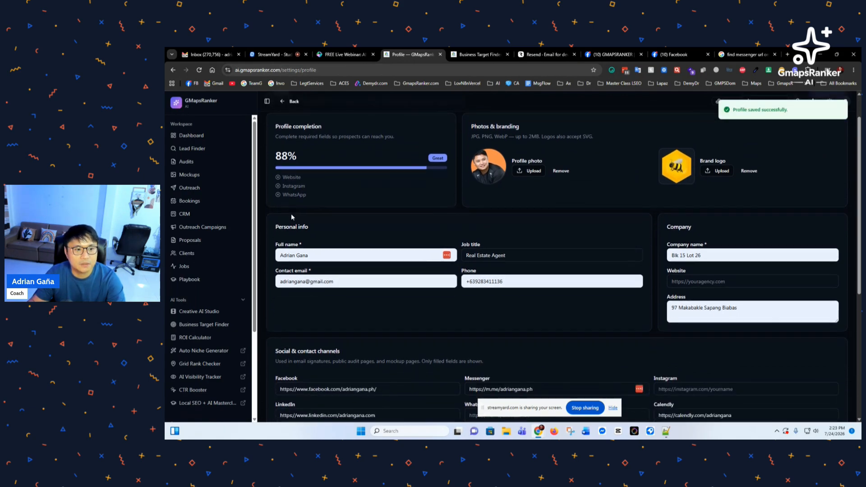
pyautogui.moveTo(286, 177); pyautogui.dragTo(300, 178)
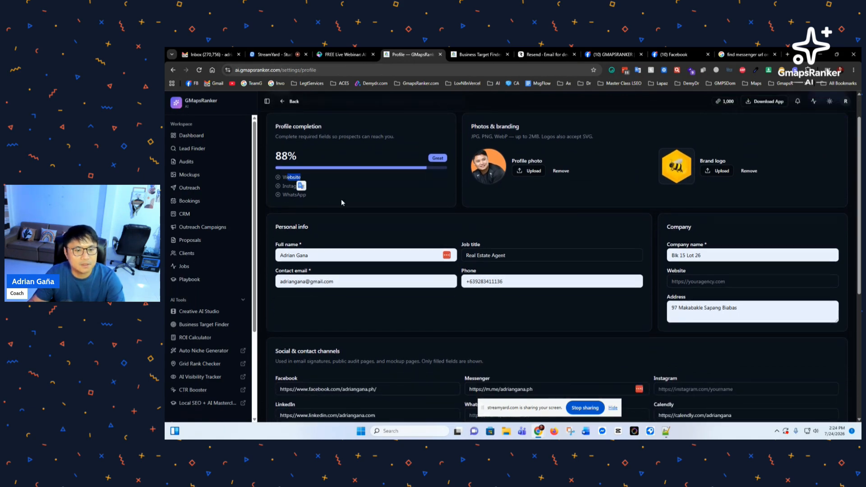
pyautogui.scroll(-4, 521, 286)
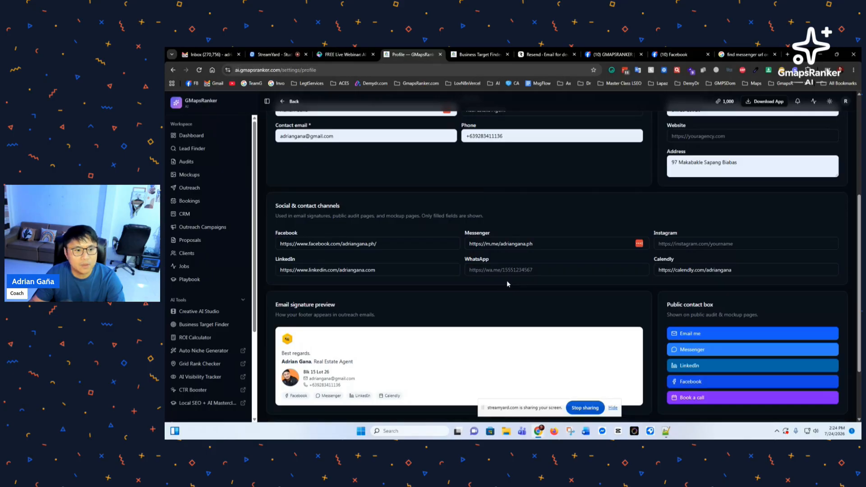
pyautogui.scroll(-2, 497, 281)
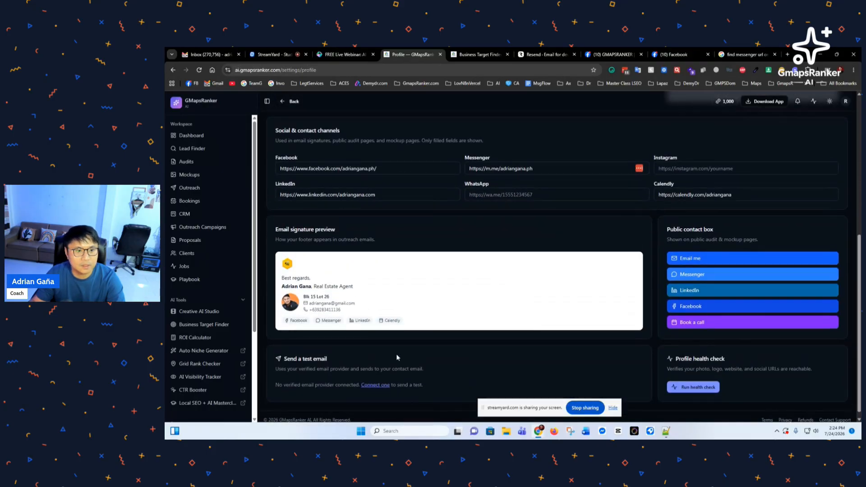
pyautogui.scroll(5, 396, 355)
pyautogui.hotkey('ctrl', 't')
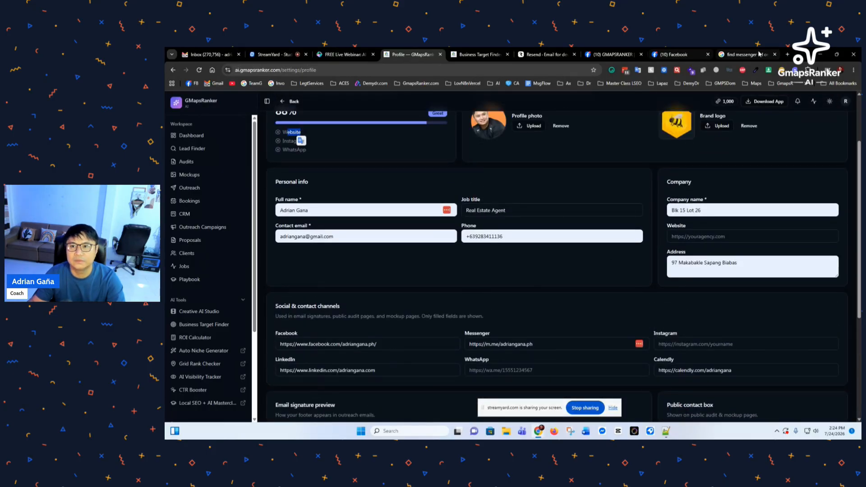
pyautogui.write('gm')
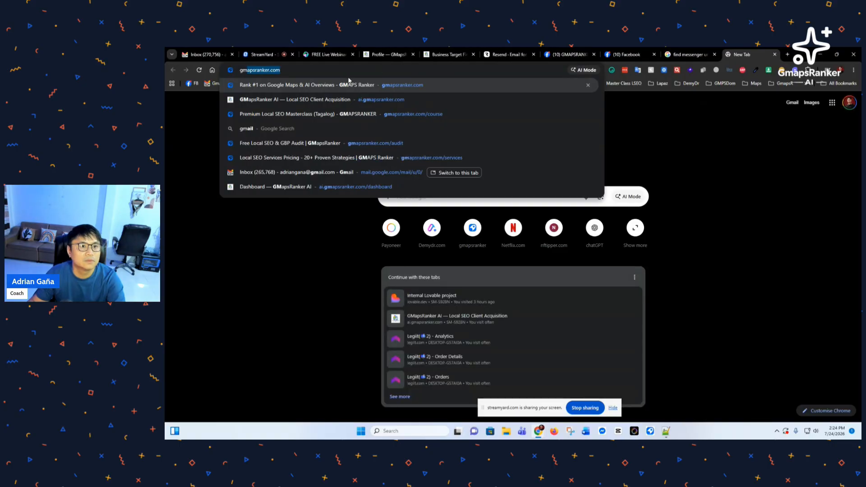
pyautogui.press('Return')
pyautogui.click(447, 54)
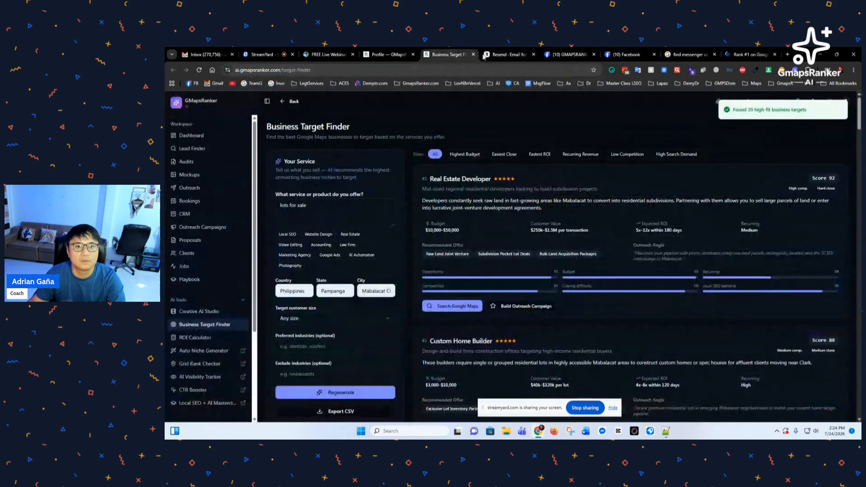
pyautogui.click(386, 54)
pyautogui.click(698, 242)
pyautogui.scroll(-4, 698, 243)
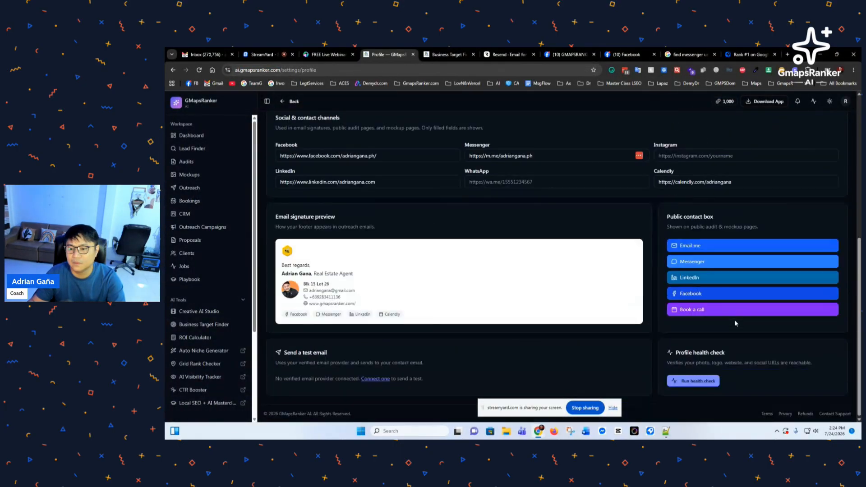
pyautogui.moveTo(547, 409); pyautogui.dragTo(467, 417)
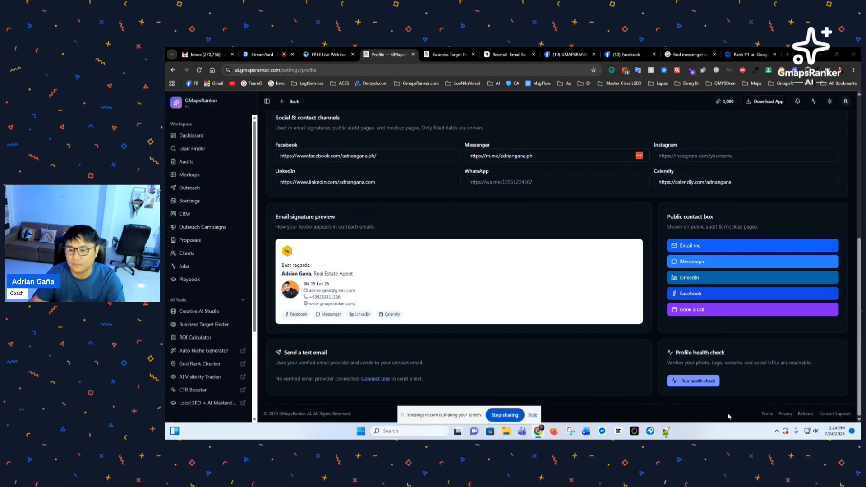
pyautogui.scroll(5, 828, 252)
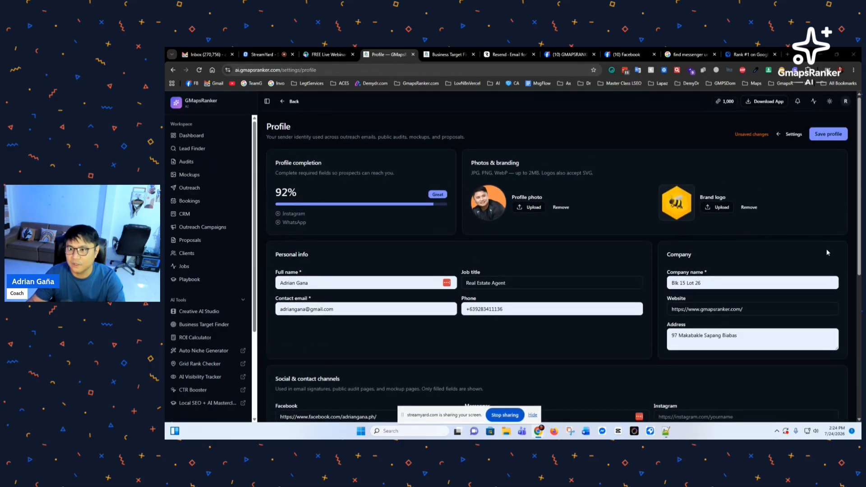
pyautogui.click(829, 134)
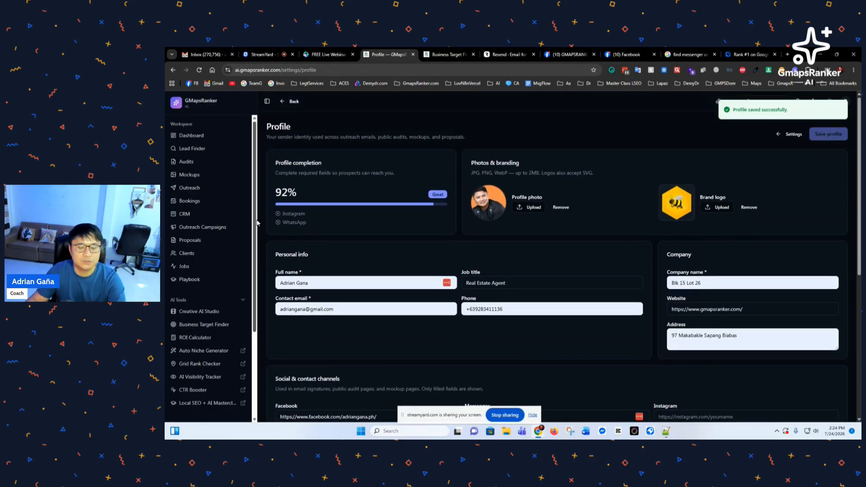
# Step: Return to the Settings page and review the contact channels now filled in
pyautogui.click(786, 136)
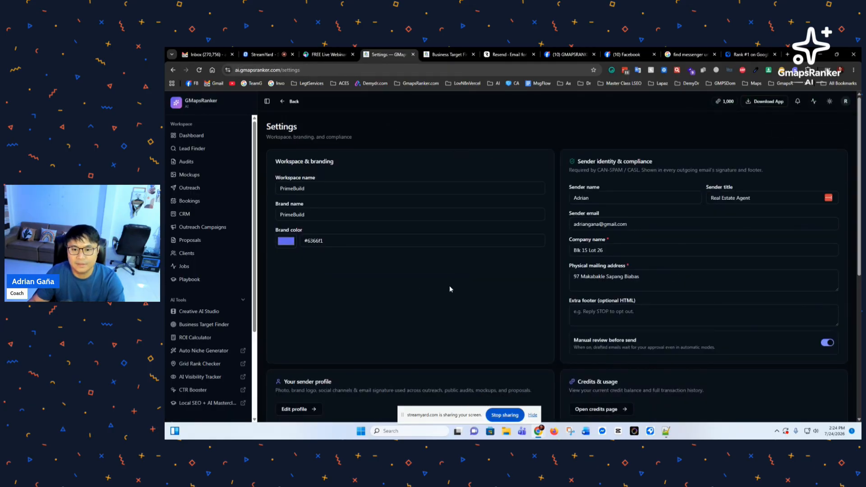
pyautogui.scroll(-3, 412, 271)
pyautogui.scroll(-3, 411, 273)
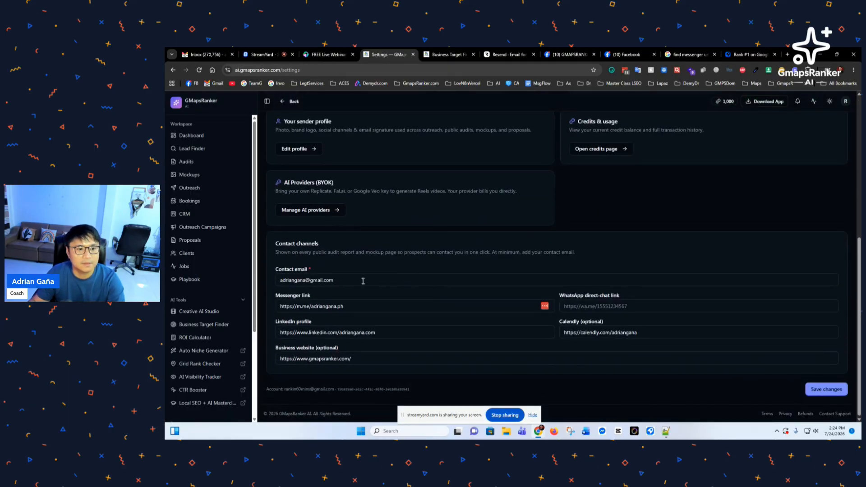
pyautogui.scroll(3, 361, 284)
pyautogui.scroll(-2, 359, 292)
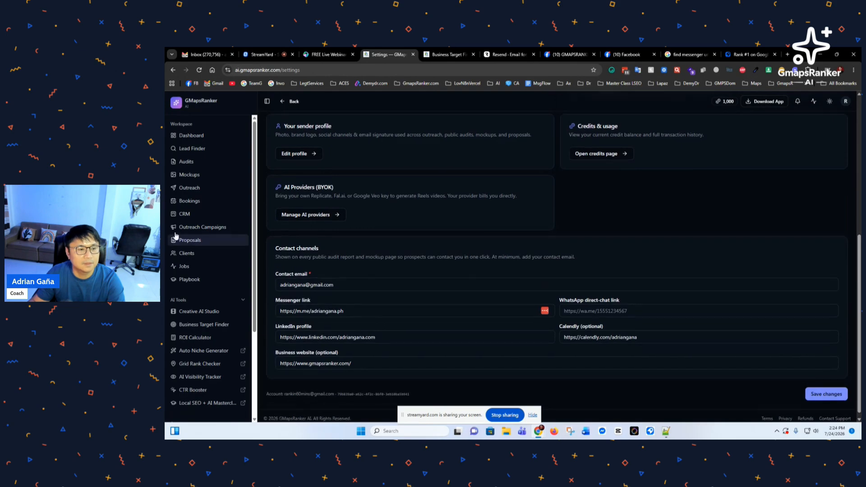
# Step: Open the Connect provider form via Dashboard's 'Connect email provider' step, then view the Resend site
pyautogui.scroll(3, 370, 307)
pyautogui.click(191, 136)
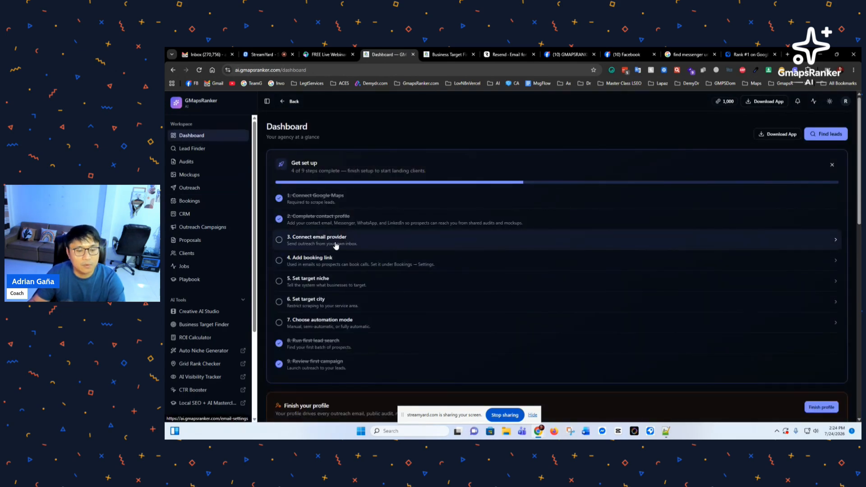
pyautogui.click(336, 244)
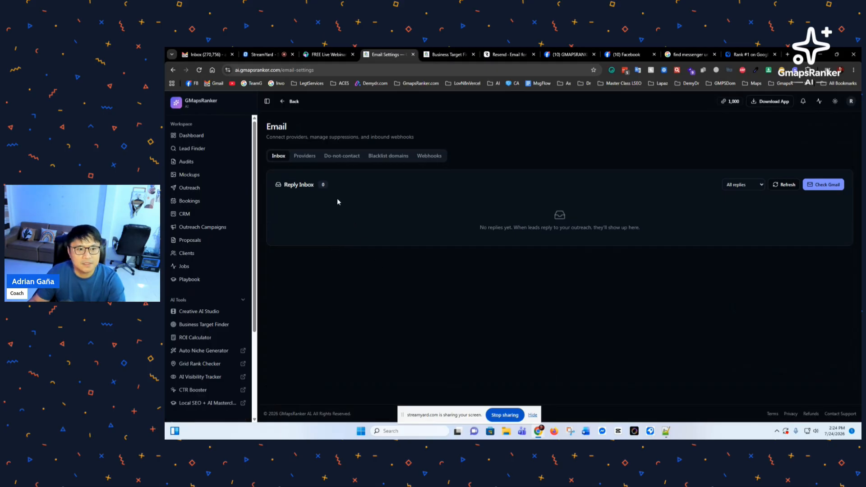
pyautogui.click(306, 158)
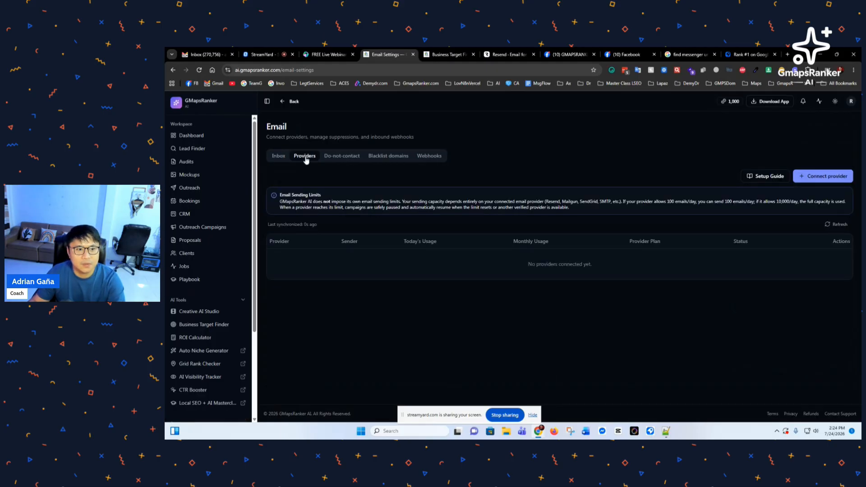
pyautogui.click(837, 177)
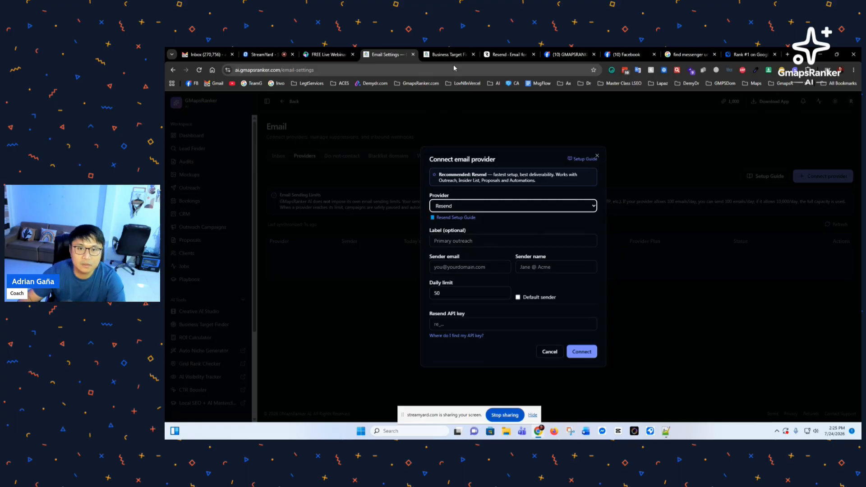
pyautogui.click(505, 54)
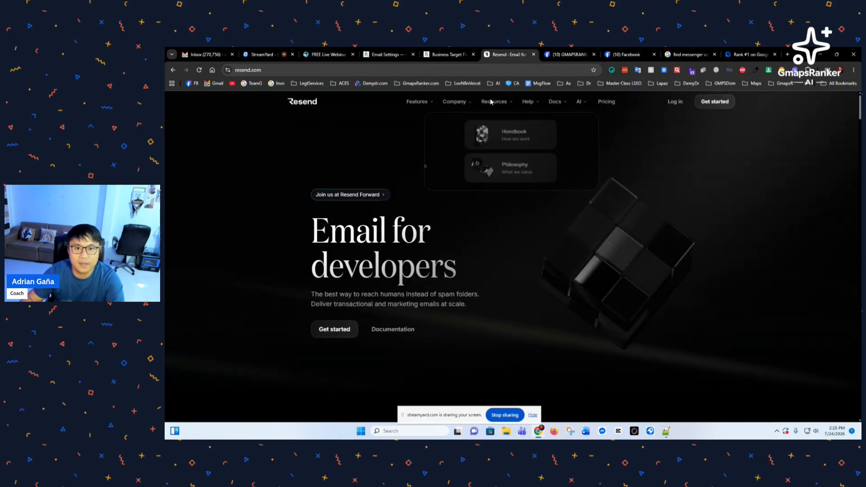
# Step: Log in to Resend with a Google account and open its API keys page
pyautogui.click(675, 102)
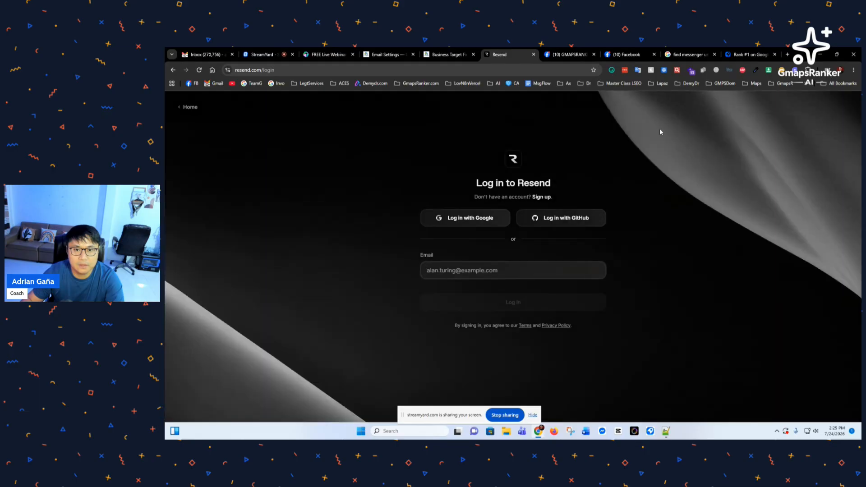
pyautogui.click(470, 222)
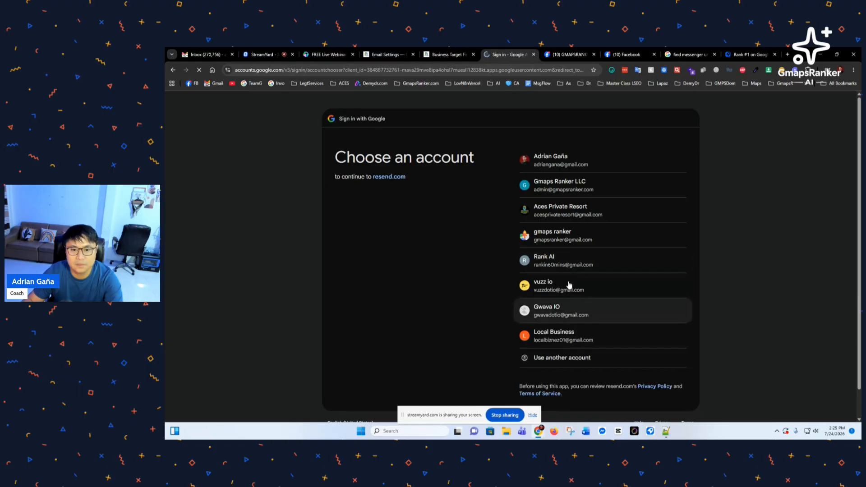
pyautogui.click(568, 265)
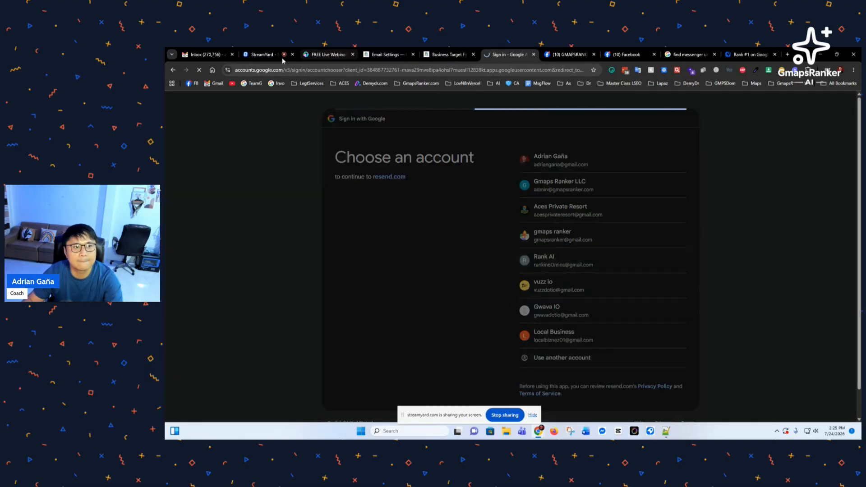
pyautogui.click(267, 55)
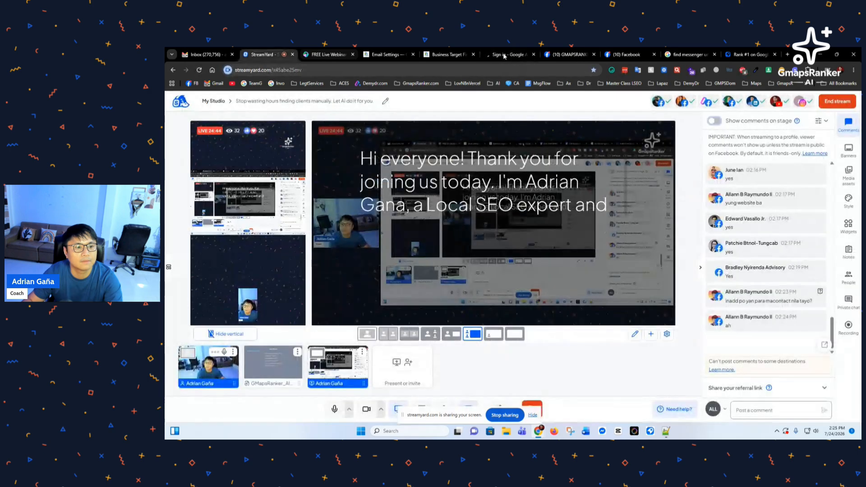
pyautogui.click(504, 55)
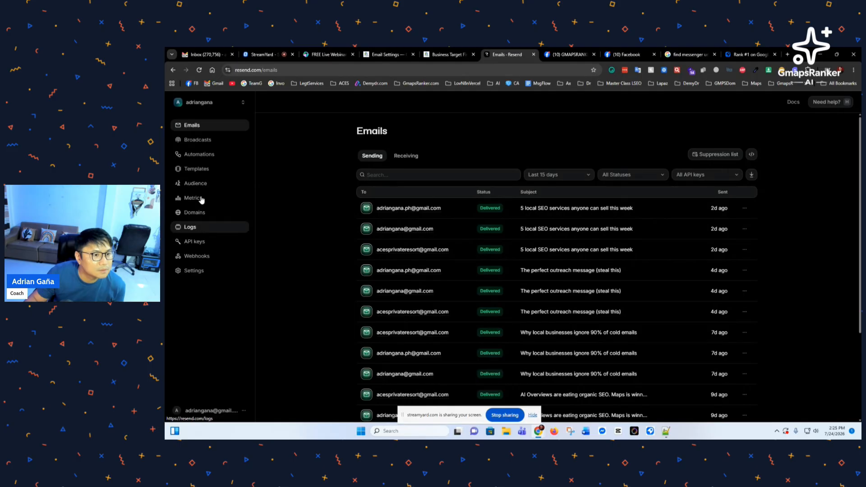
pyautogui.click(200, 242)
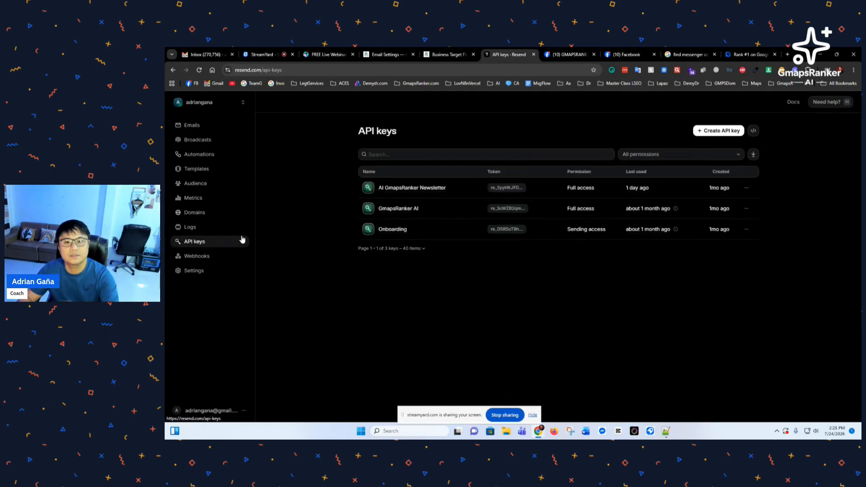
# Step: Fill the Resend form with the saved sender email, a sender name and a 100 daily limit
pyautogui.click(390, 55)
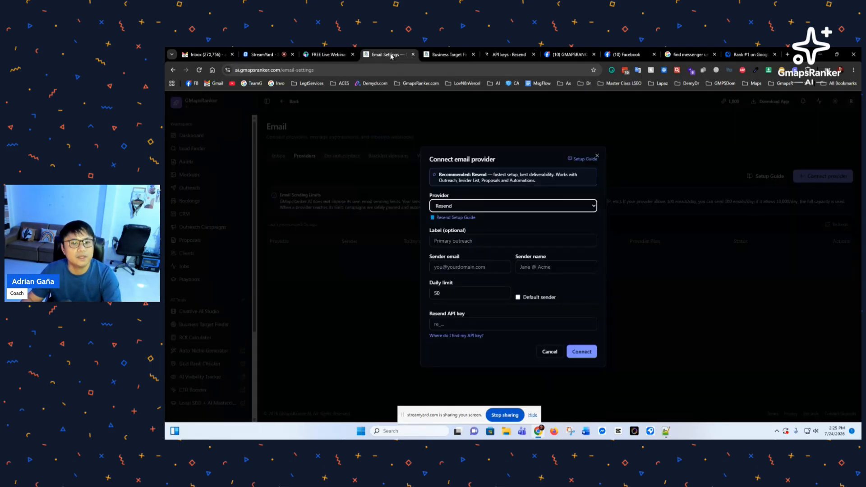
pyautogui.click(467, 243)
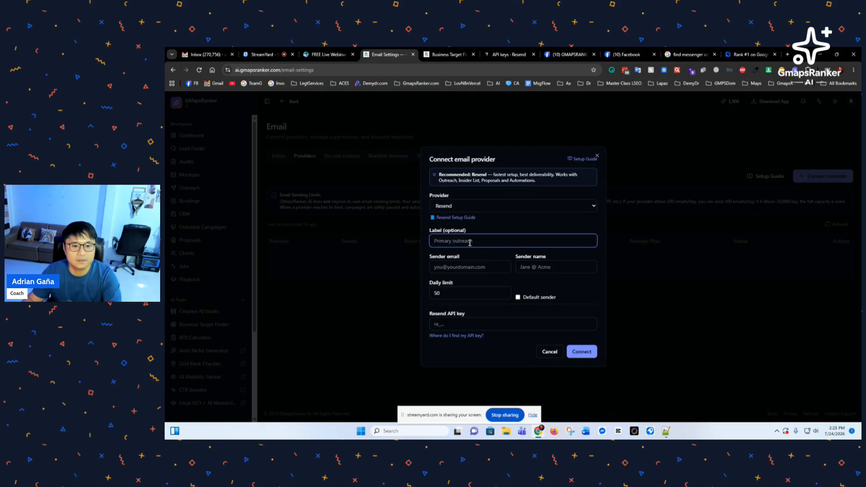
pyautogui.click(470, 267)
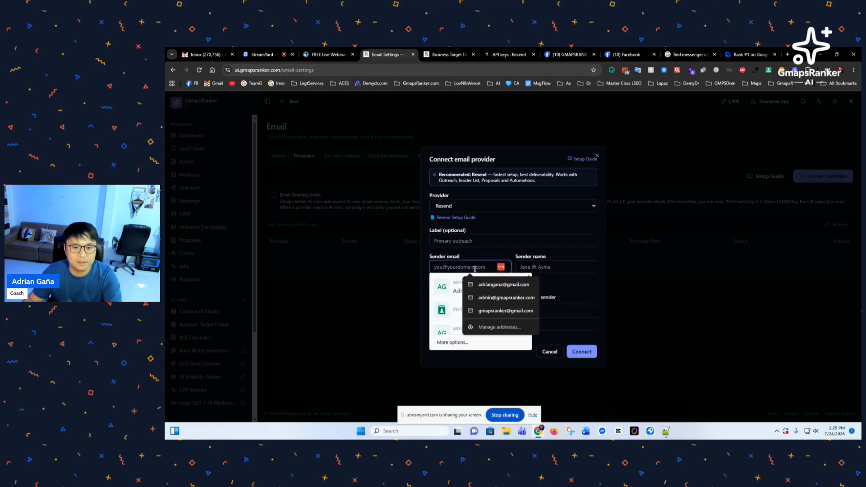
pyautogui.click(495, 285)
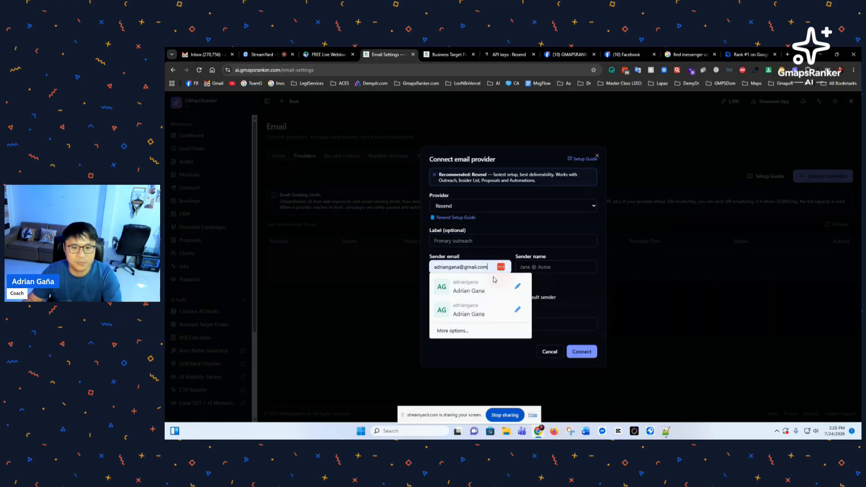
pyautogui.click(539, 266)
pyautogui.write('Adrian Gaña')
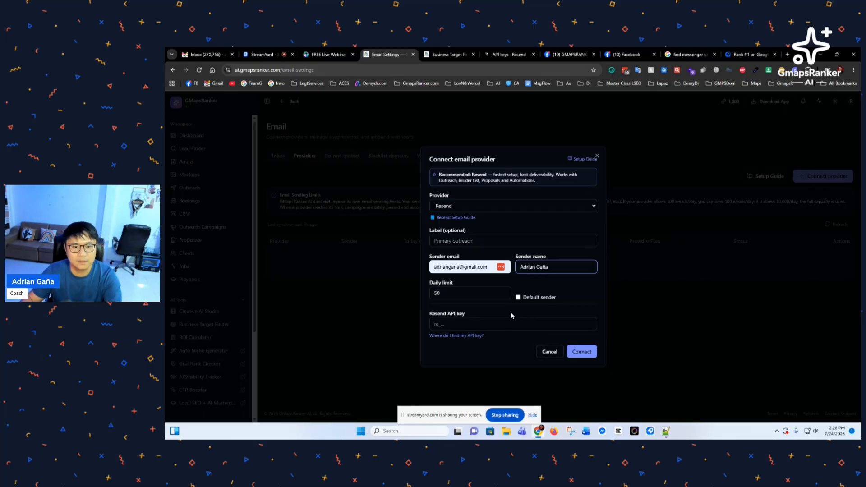
pyautogui.press('Tab')
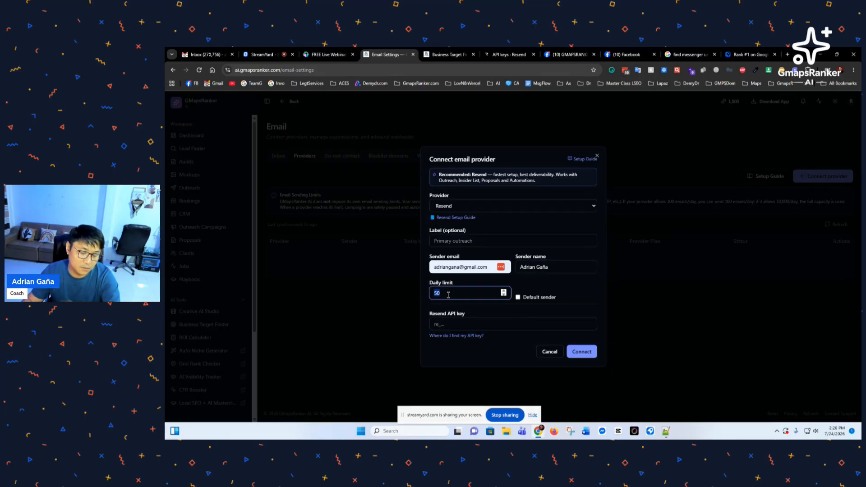
pyautogui.write('100')
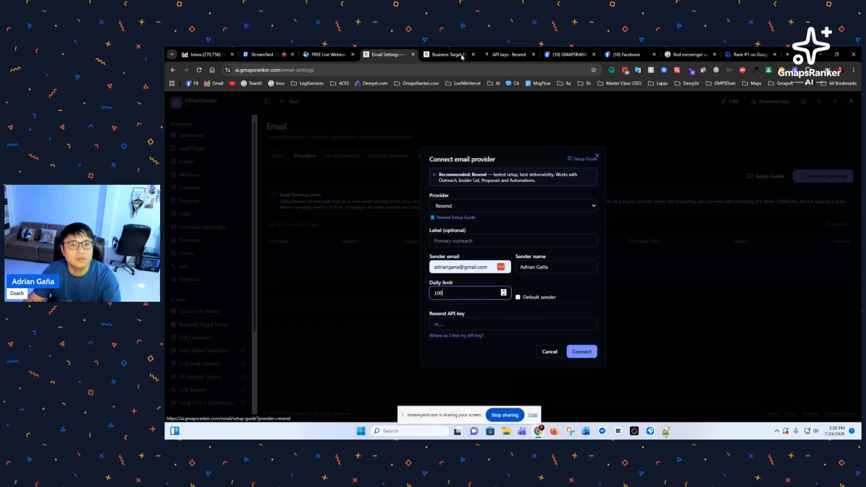
pyautogui.click(508, 54)
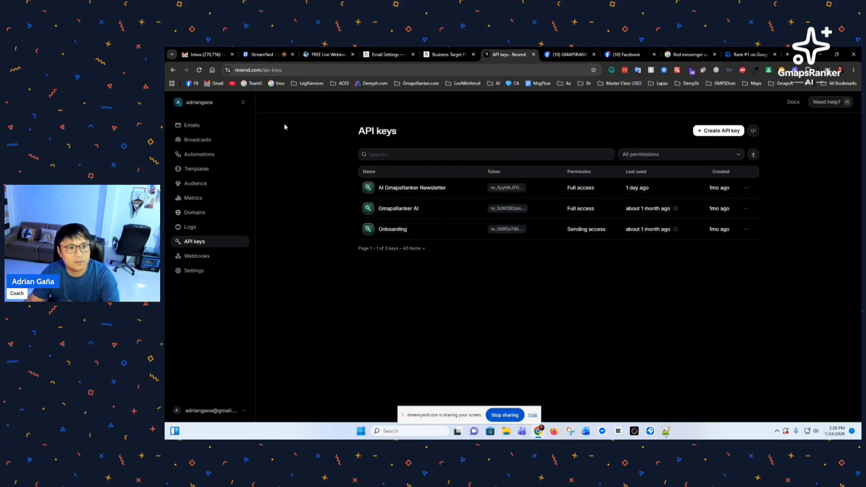
# Step: Create a Resend API key named 'Testing' and copy the generated key
pyautogui.click(722, 135)
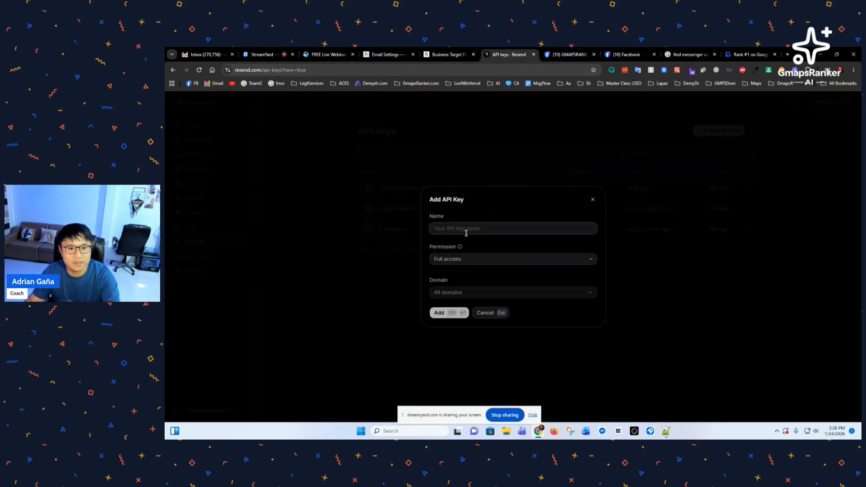
pyautogui.write('A')
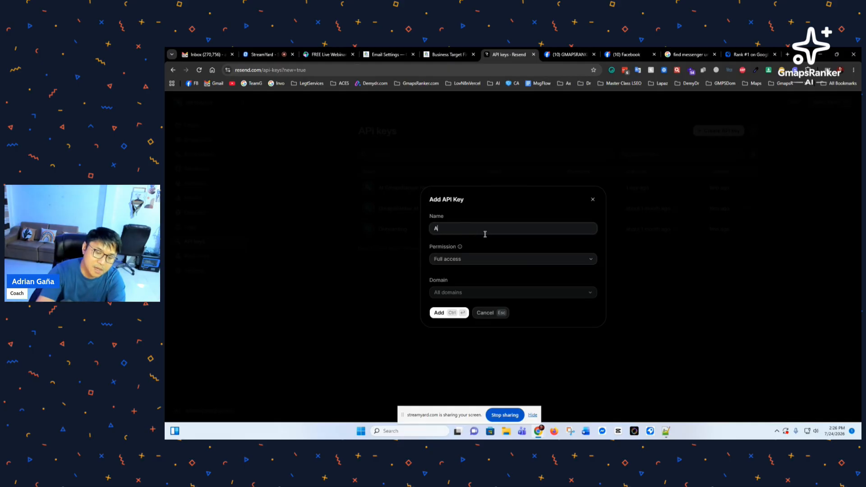
pyautogui.press('BackSpace')
pyautogui.write('Test')
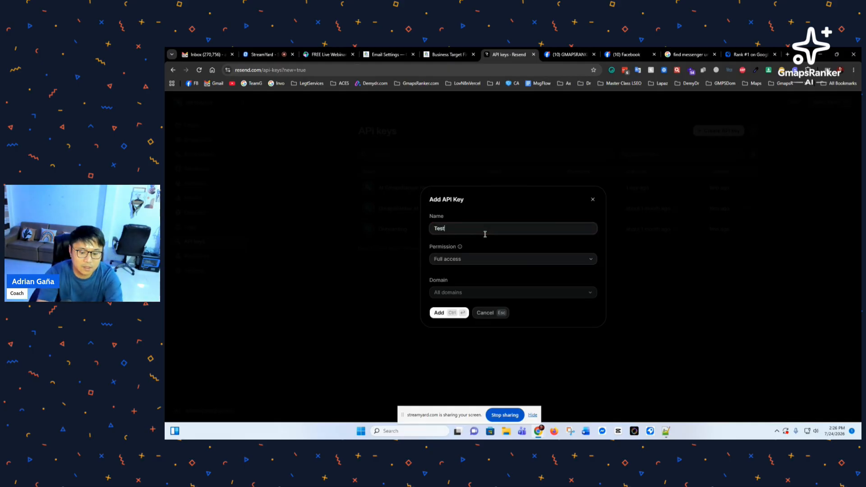
pyautogui.write('ing')
pyautogui.doubleClick(486, 234)
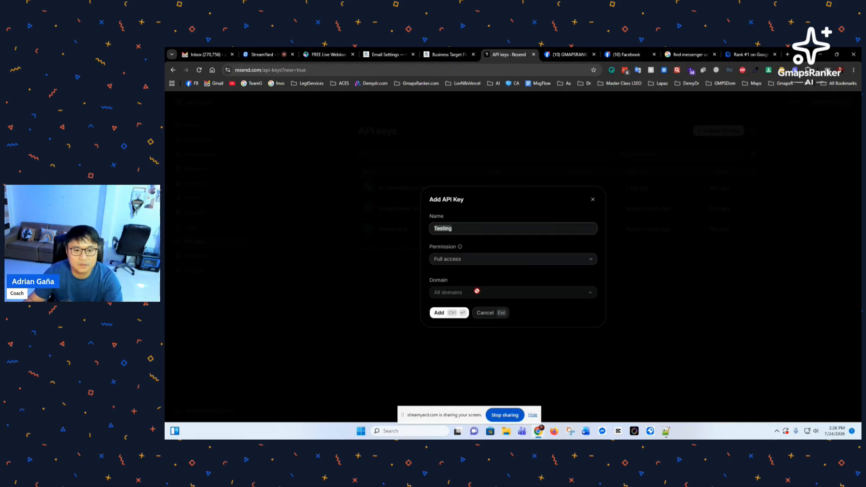
pyautogui.click(445, 313)
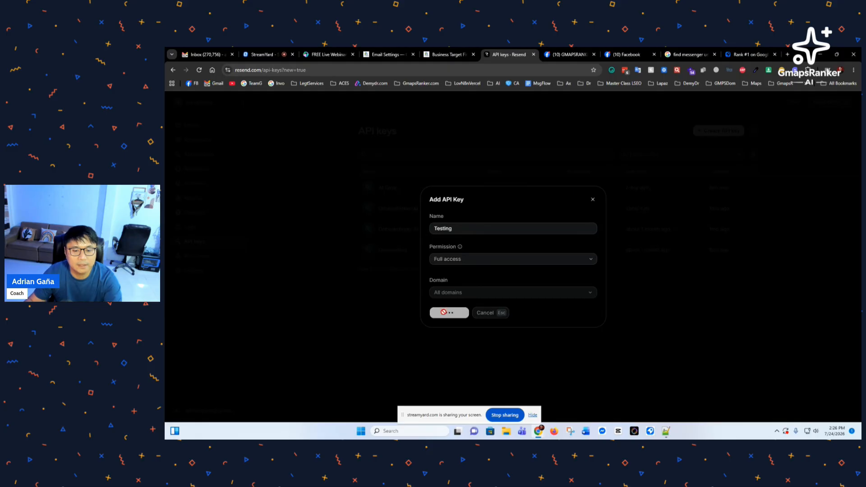
pyautogui.click(591, 271)
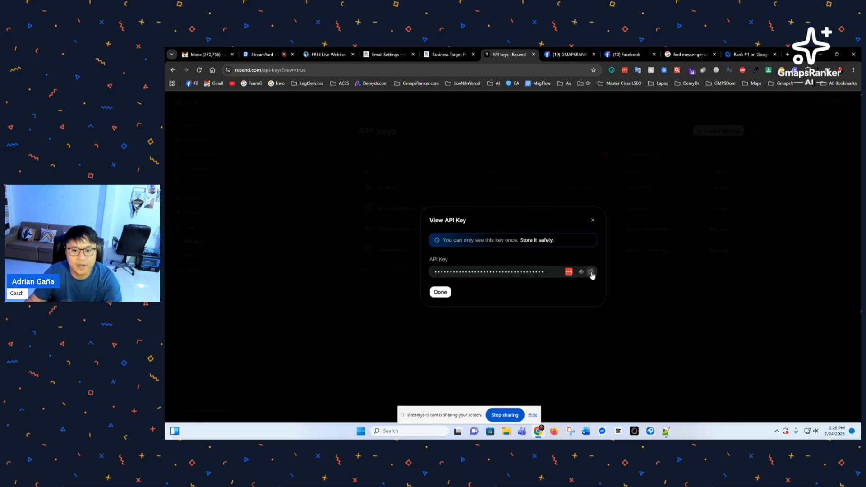
# Step: Paste the new API key into the Resend API key field and connect the provider
pyautogui.click(380, 55)
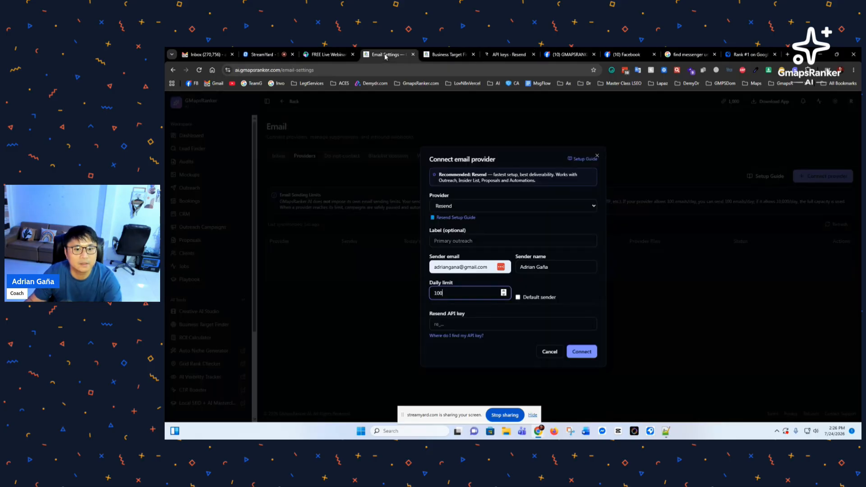
pyautogui.click(465, 323)
pyautogui.hotkey('ctrl', 'v')
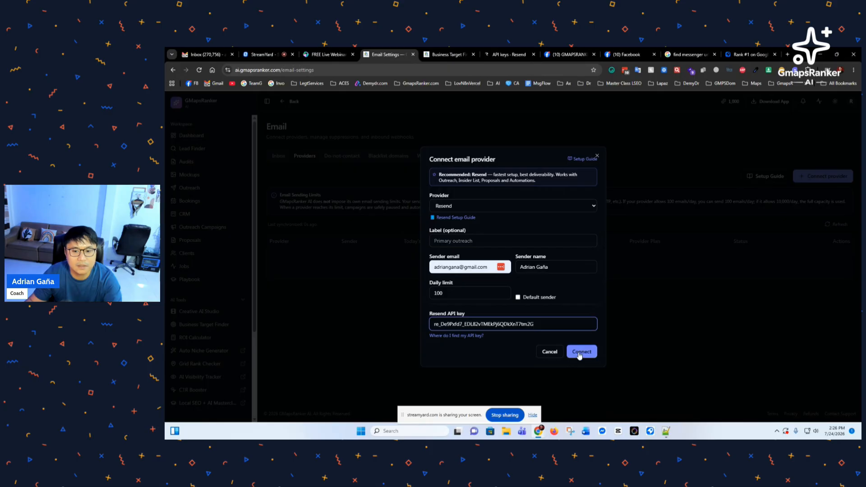
pyautogui.click(581, 352)
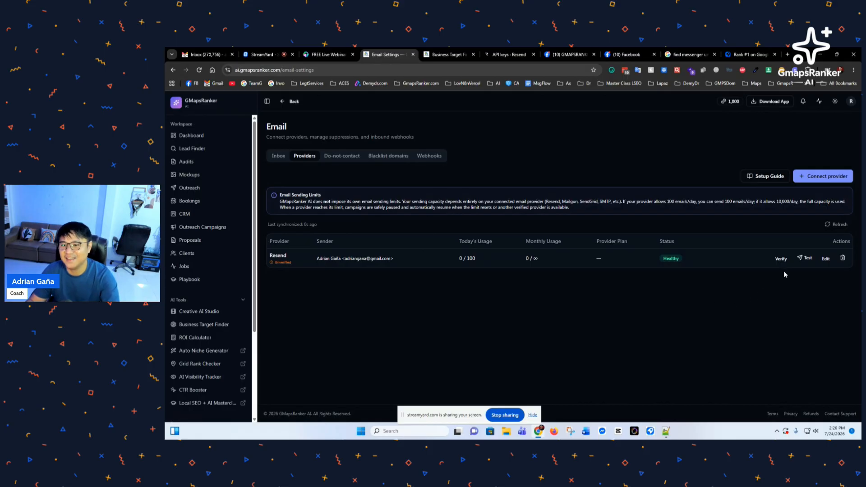
# Step: Send a test email from the Resend provider to a recipient's e-mail address
pyautogui.click(806, 260)
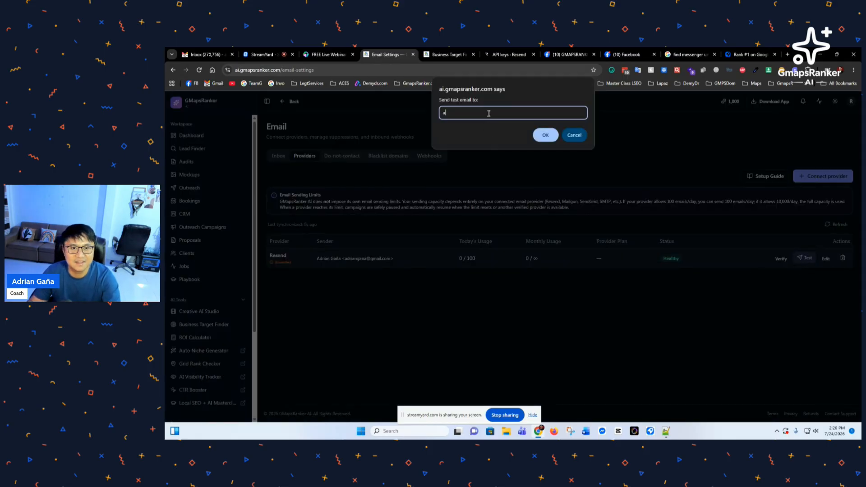
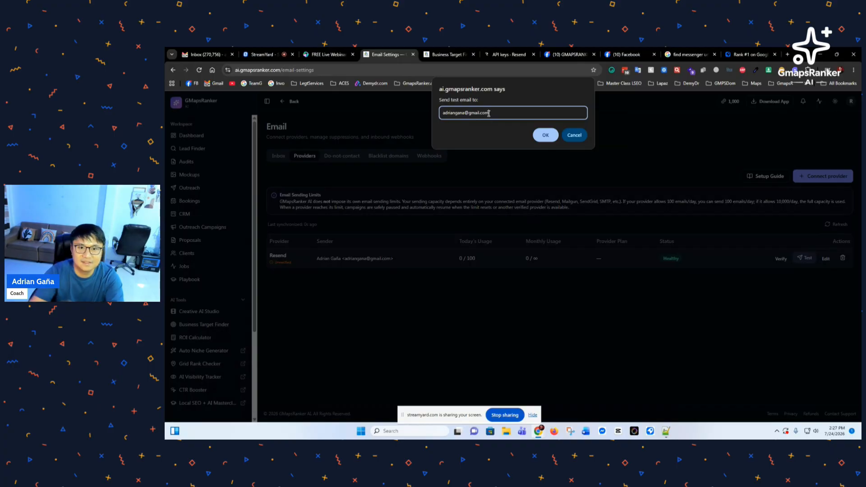
pyautogui.click(545, 135)
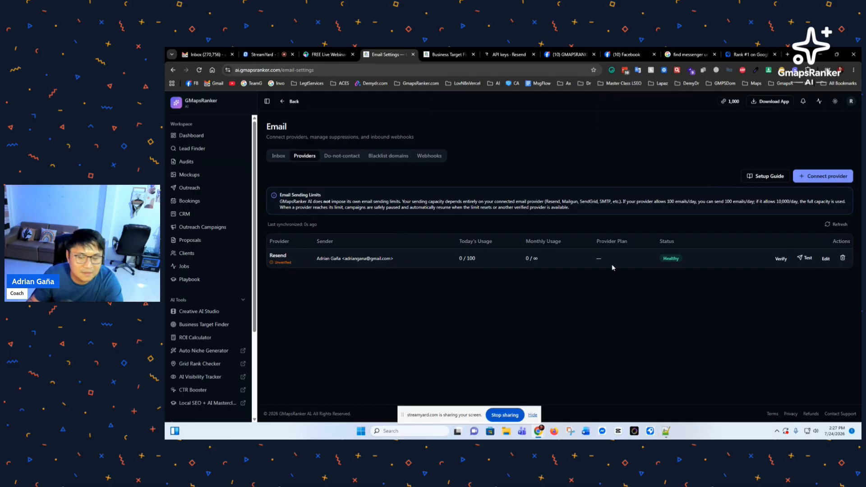
# Step: Change the provider's sender to the company admin address and save it
pyautogui.click(826, 260)
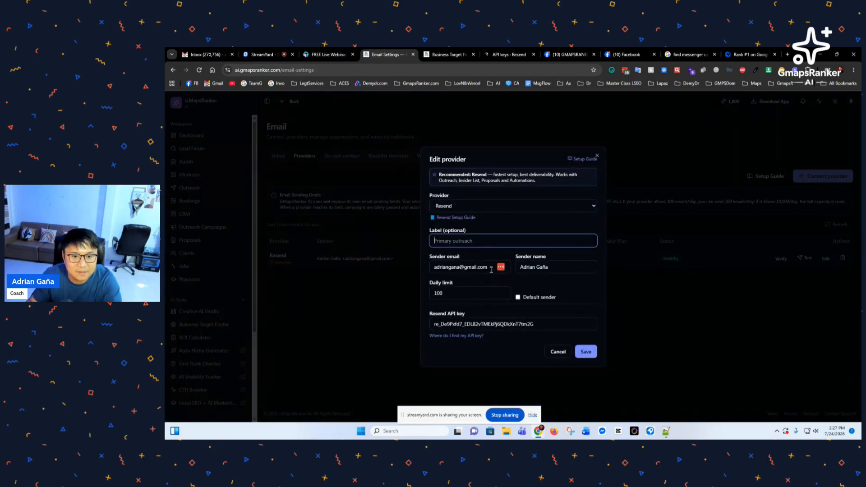
pyautogui.click(469, 267)
pyautogui.moveTo(478, 287)
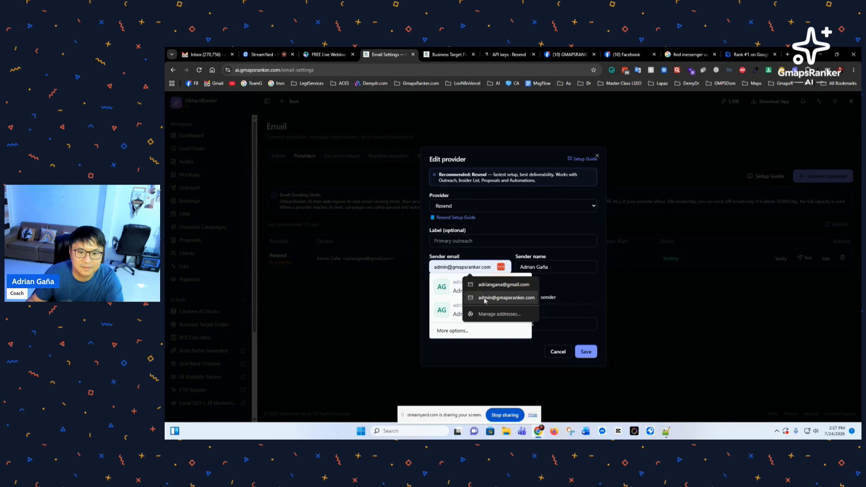
pyautogui.click(487, 298)
pyautogui.click(586, 351)
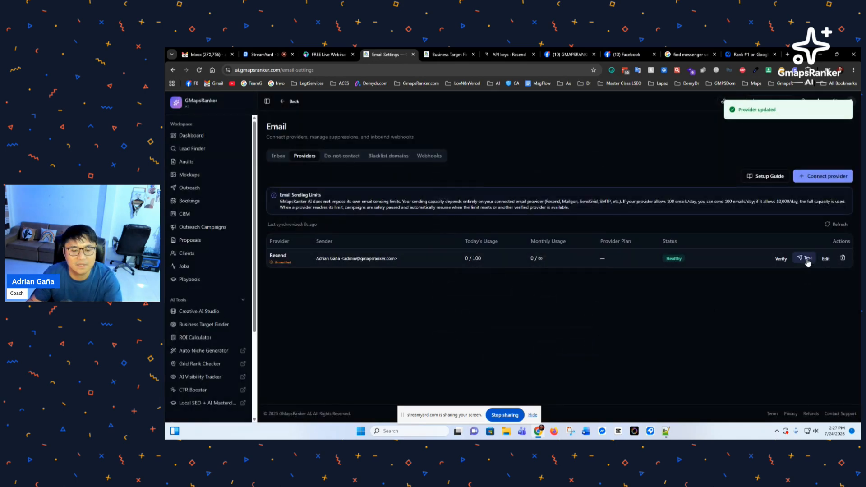
# Step: Send another test email to the recipient from the new sender address
pyautogui.click(806, 258)
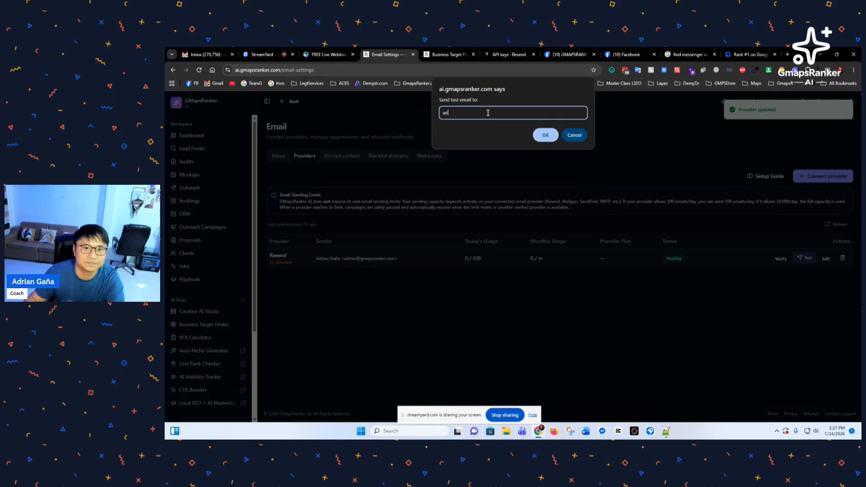
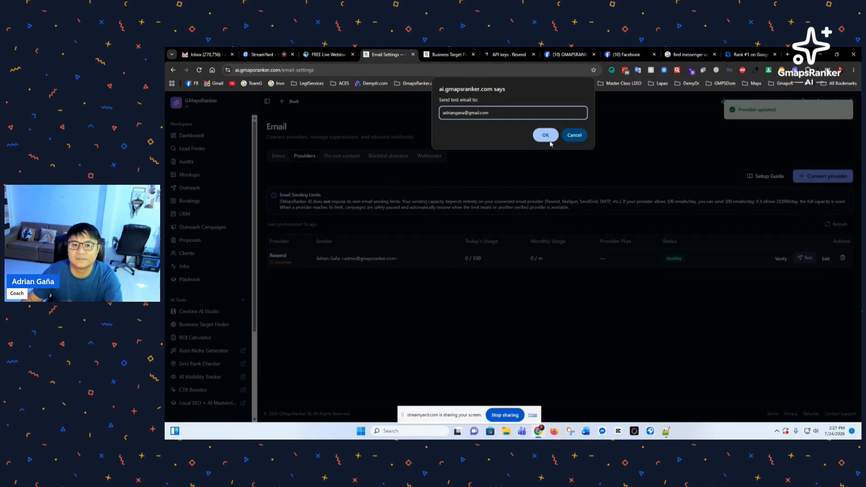
pyautogui.click(548, 138)
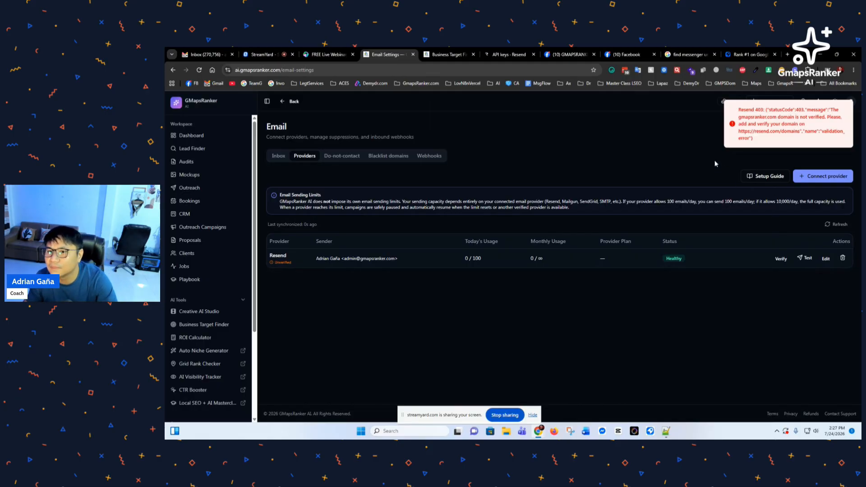
# Step: Close the new Resend API key view and open Resend's Domains page
pyautogui.click(445, 58)
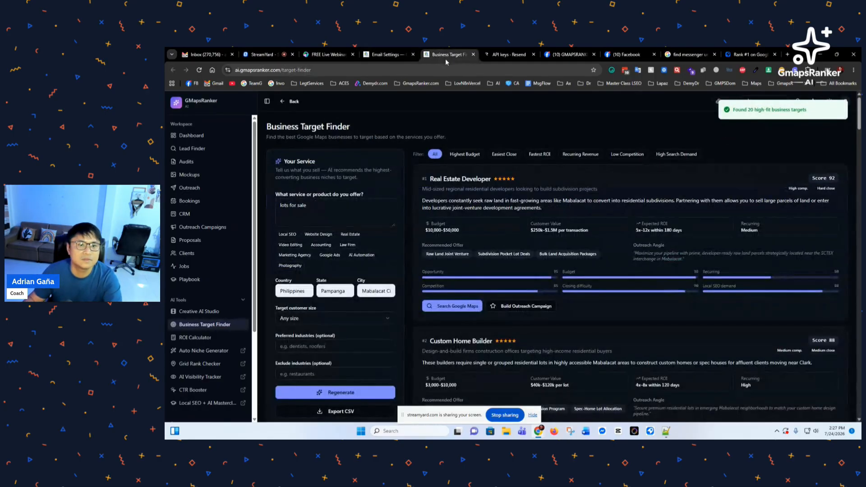
pyautogui.click(497, 54)
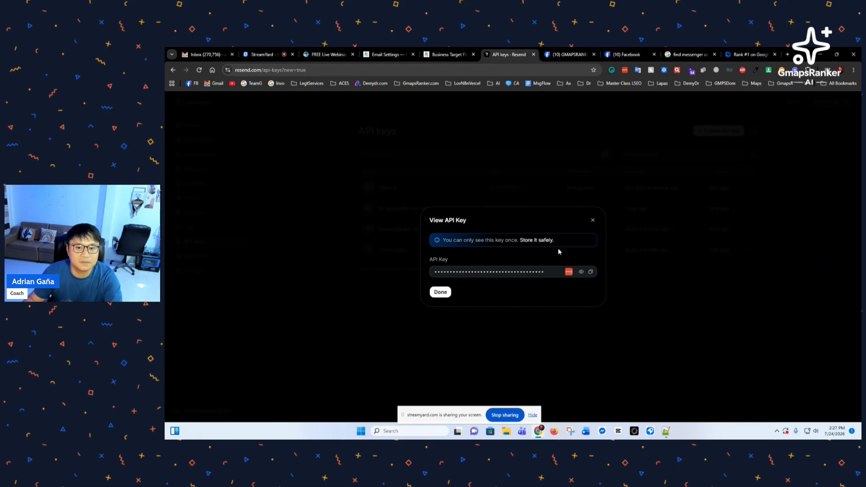
pyautogui.click(593, 221)
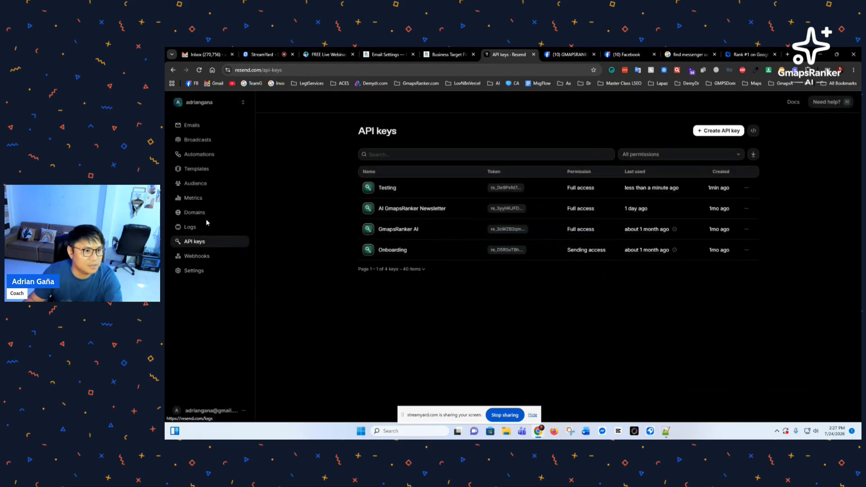
pyautogui.click(194, 212)
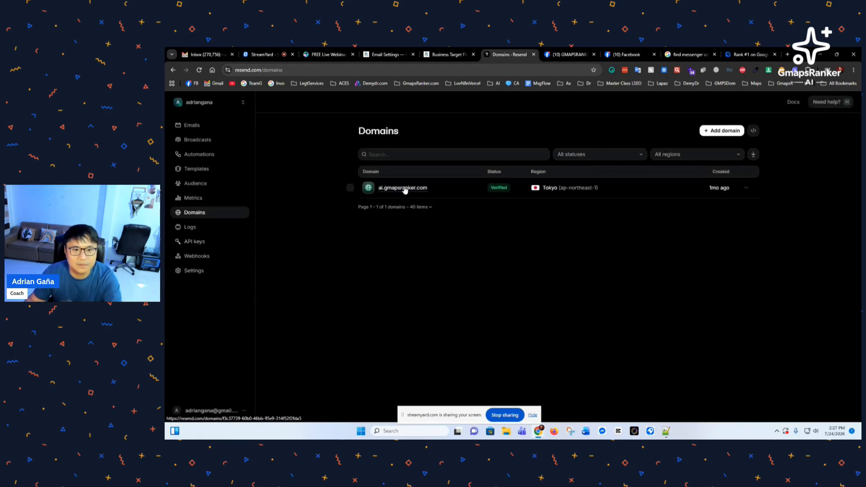
# Step: Copy the ai.gmapsranker.com domain and paste it as a test email recipient in GMapsRanker AI
pyautogui.click(433, 190)
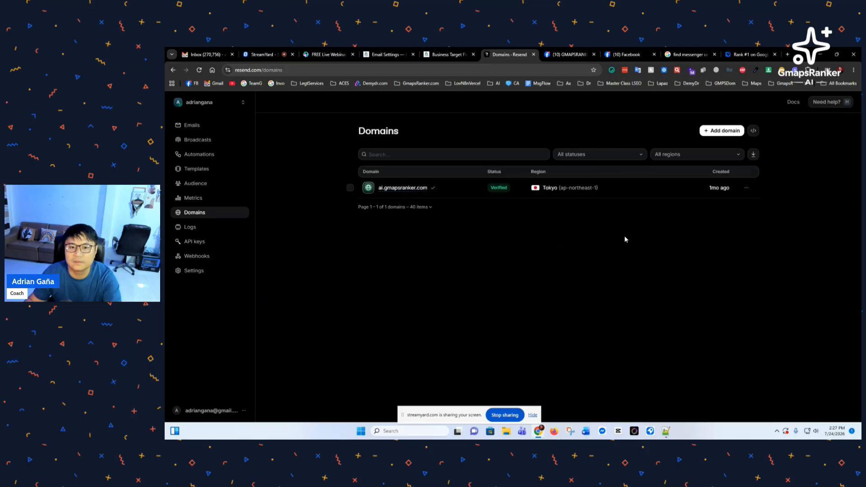
pyautogui.click(385, 54)
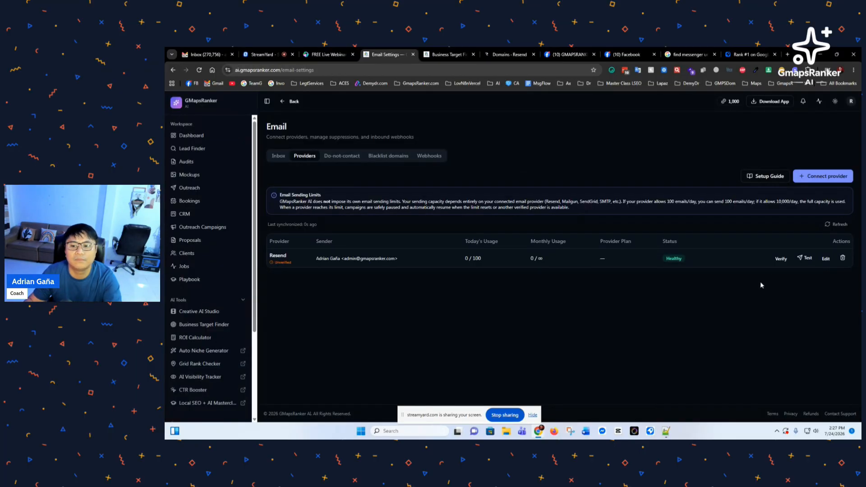
pyautogui.click(808, 260)
pyautogui.hotkey('ctrl', 'v')
pyautogui.click(546, 135)
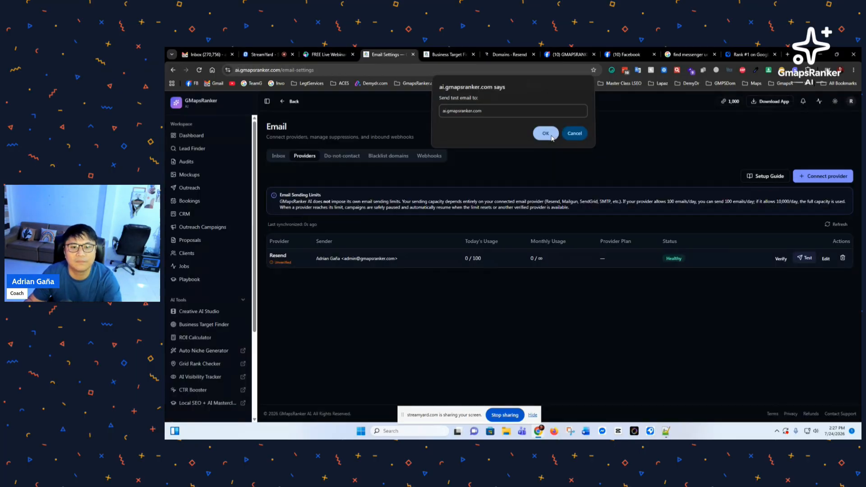
# Step: Delete the Resend email provider and return to Resend's Domains page
pyautogui.click(843, 258)
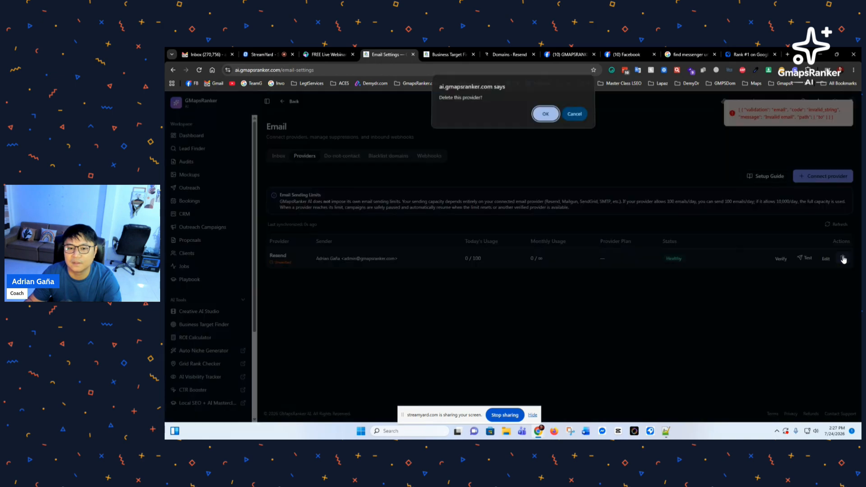
pyautogui.click(546, 116)
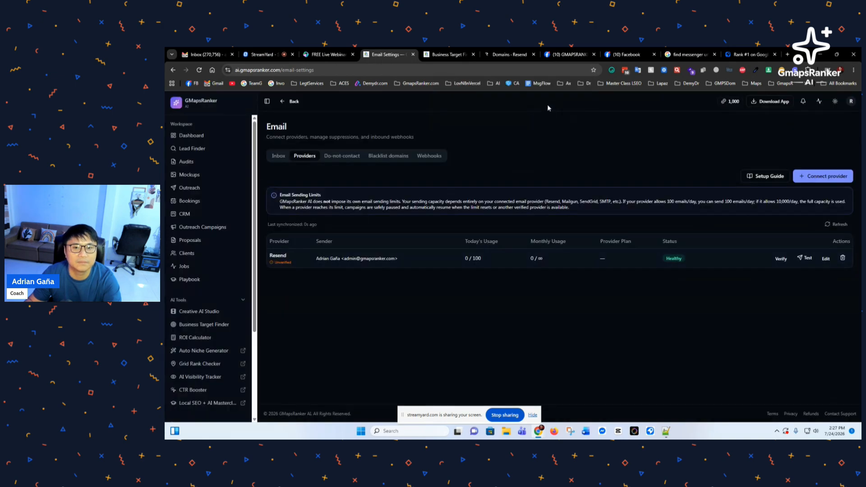
pyautogui.click(507, 54)
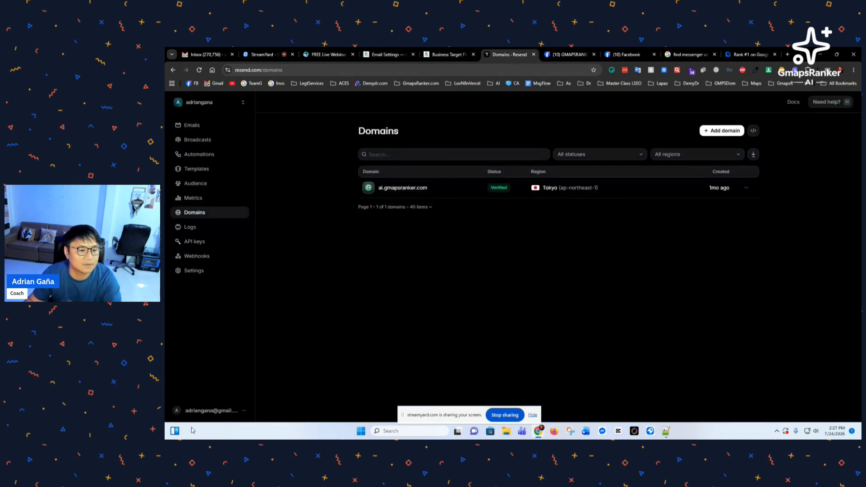
pyautogui.click(212, 410)
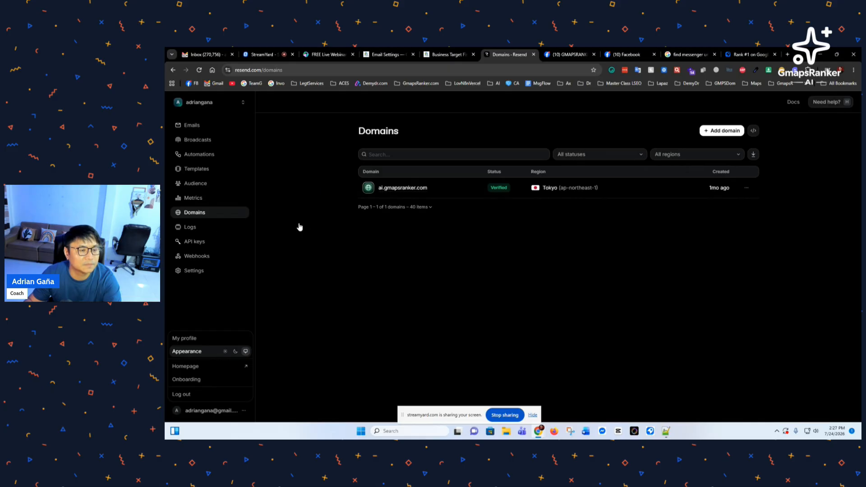
pyautogui.click(219, 412)
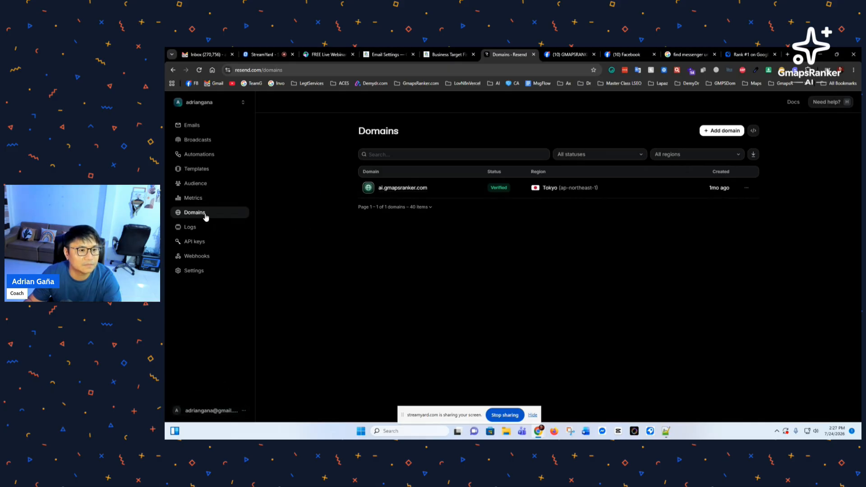
pyautogui.click(215, 415)
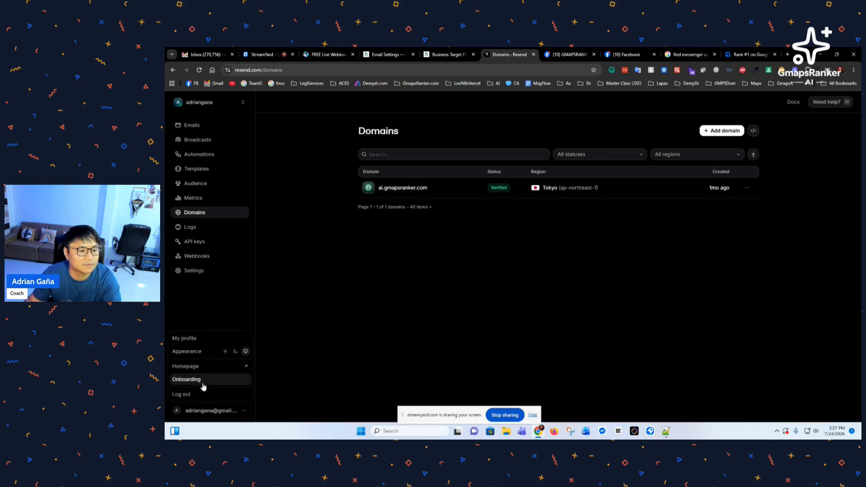
pyautogui.click(313, 191)
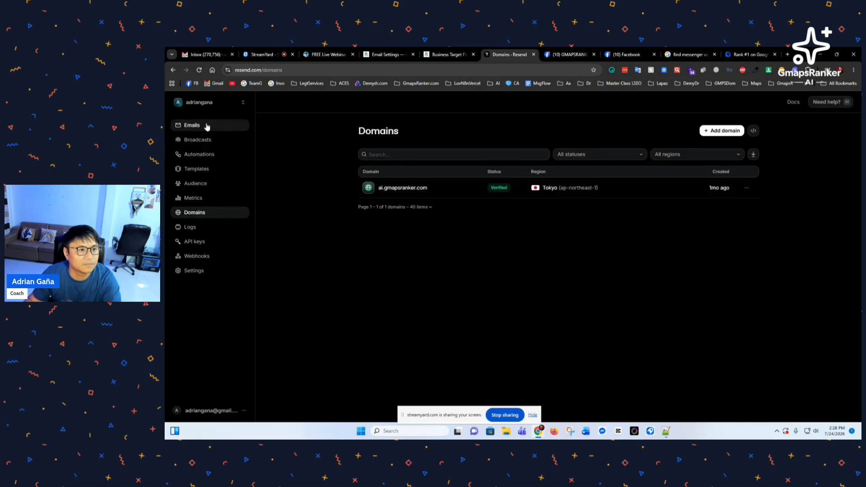
pyautogui.click(191, 125)
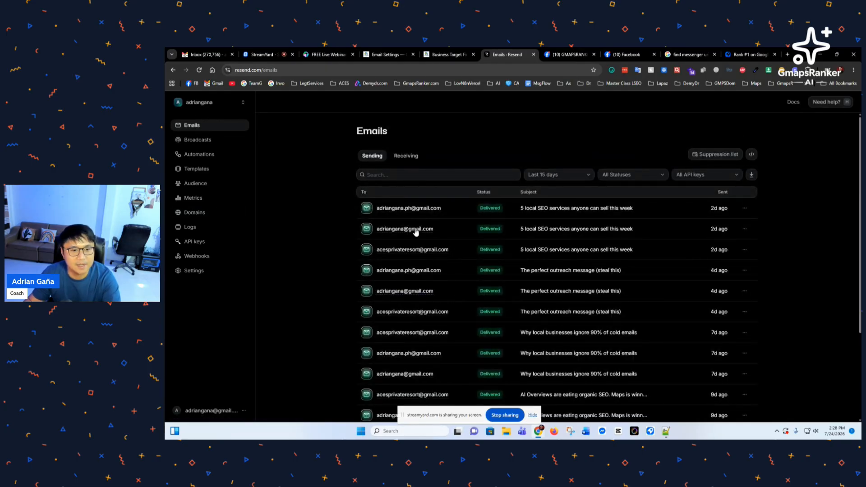
pyautogui.click(211, 245)
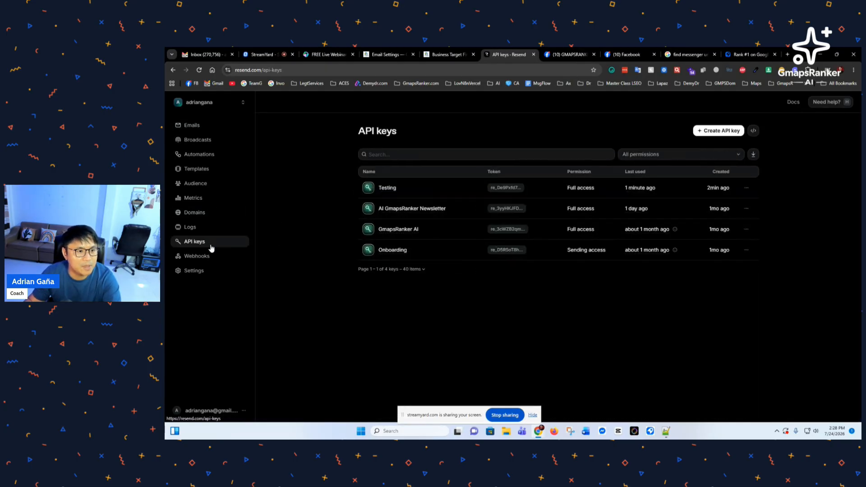
pyautogui.click(201, 216)
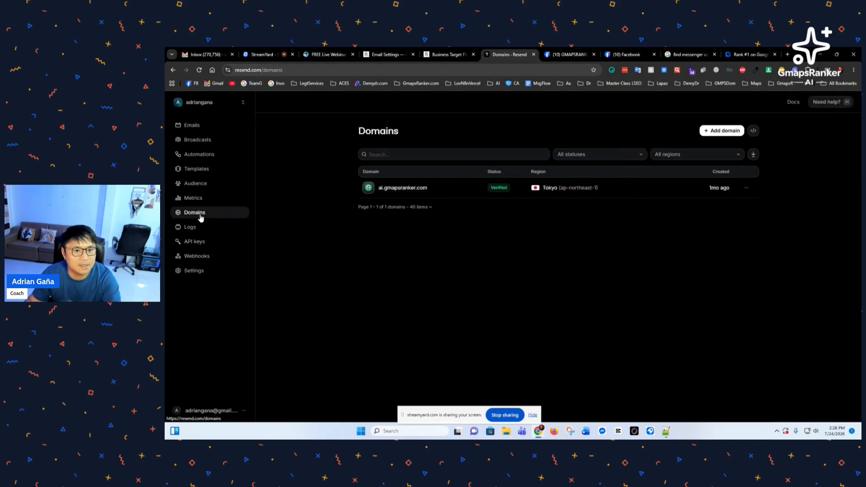
# Step: Try adding a domain, dismiss the upgrade prompt, and return to GMapsRanker's Email Settings
pyautogui.click(723, 132)
pyautogui.click(592, 155)
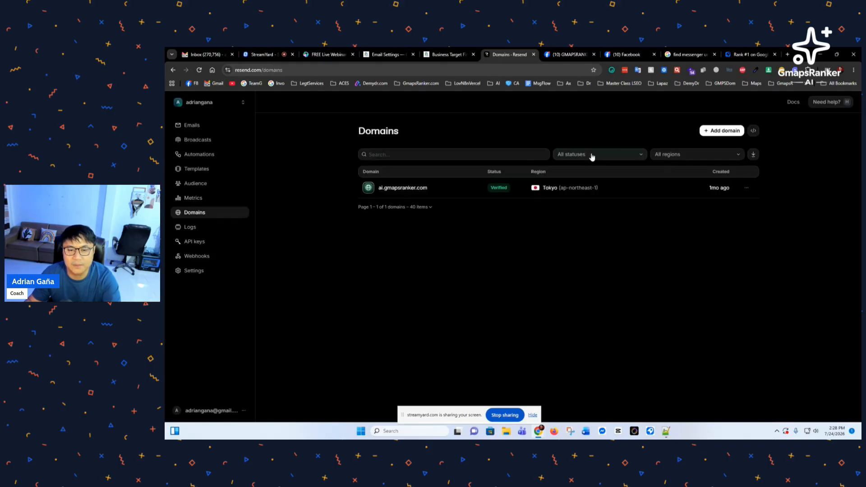
pyautogui.click(748, 189)
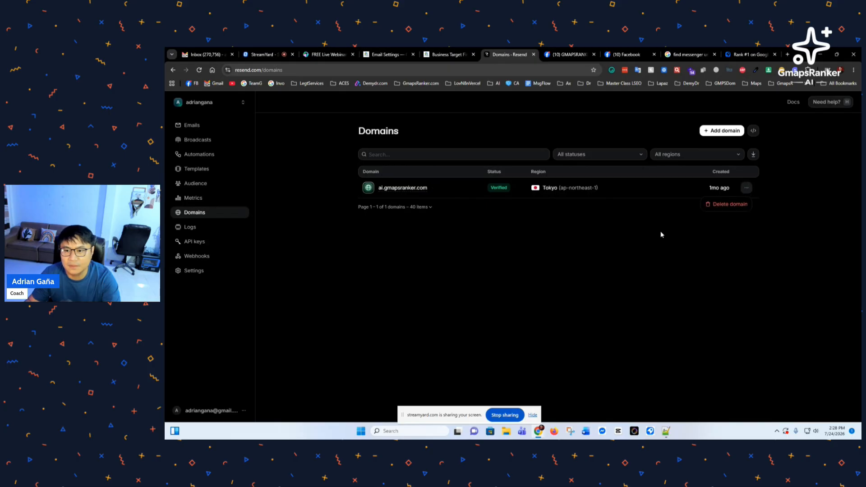
pyautogui.click(613, 224)
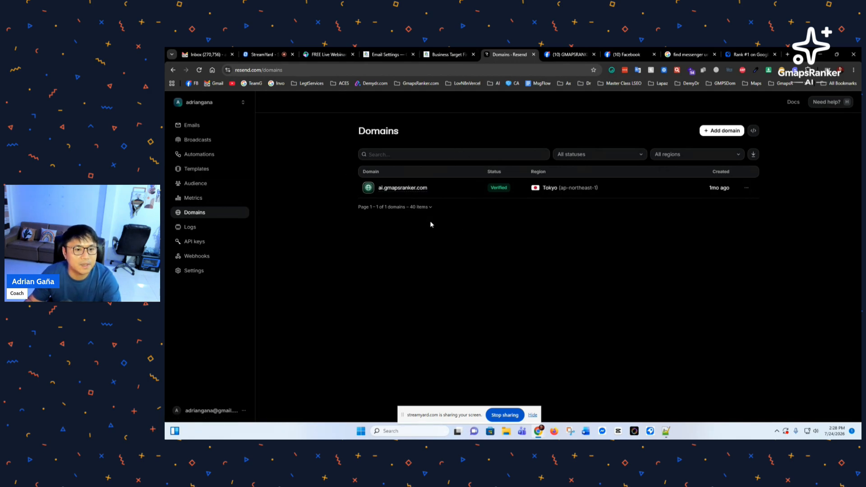
pyautogui.hotkey('ctrl', 'shift', 'Tab')
pyautogui.hotkey('ctrl', 'shift', 'Tab')
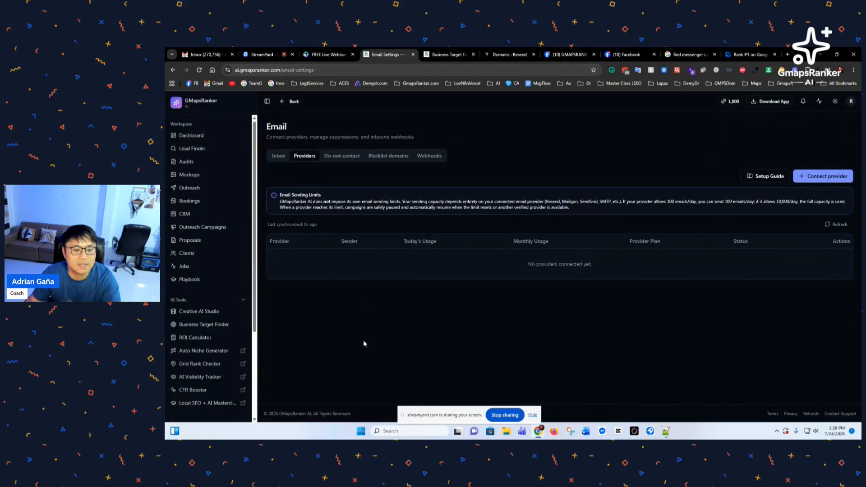
# Step: Sign out of GMapsRanker AI and sign back in with a different Google account
pyautogui.scroll(-3, 230, 354)
pyautogui.click(852, 102)
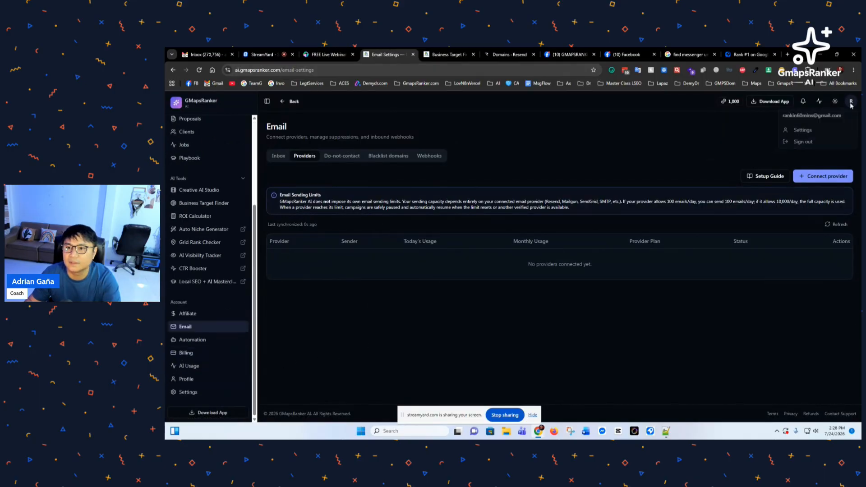
pyautogui.click(802, 141)
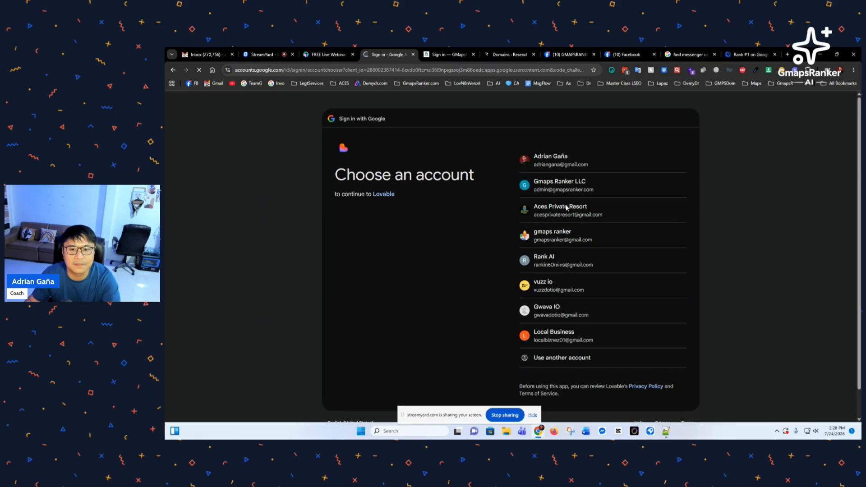
pyautogui.click(570, 166)
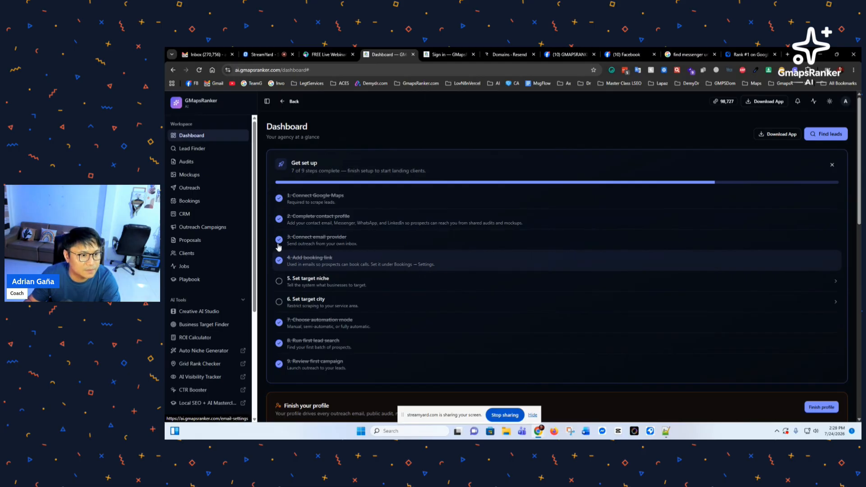
pyautogui.click(321, 242)
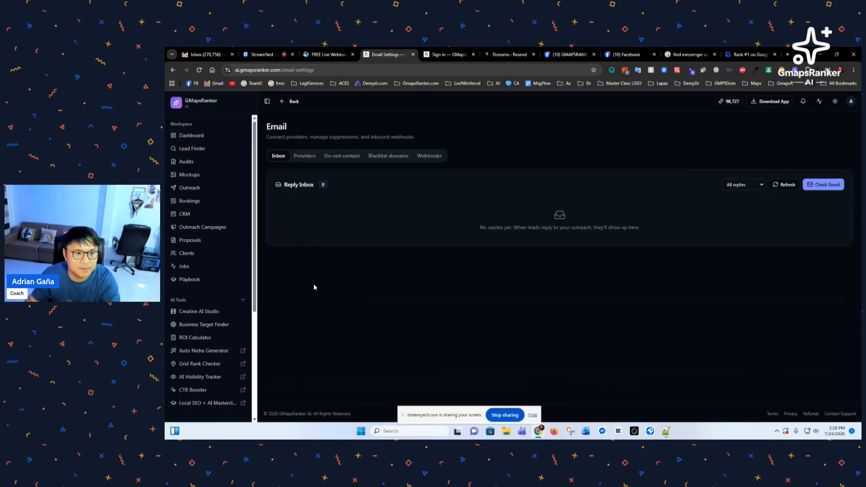
pyautogui.click(305, 156)
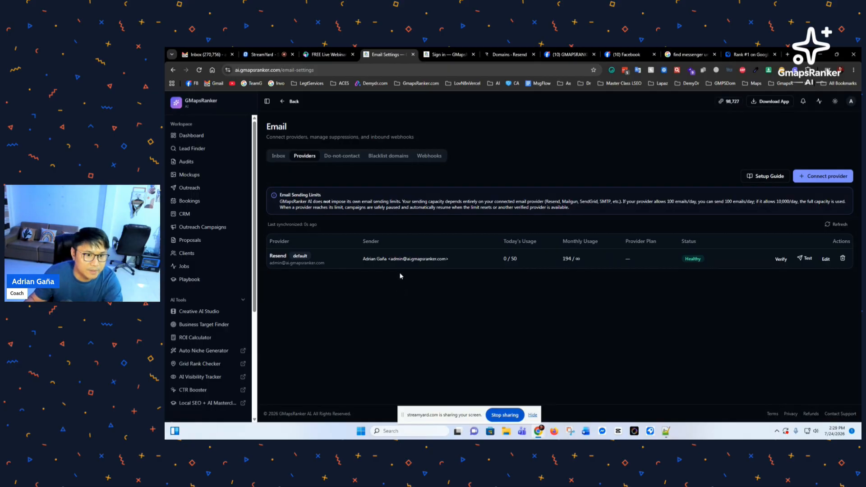
pyautogui.moveTo(390, 259); pyautogui.dragTo(451, 264)
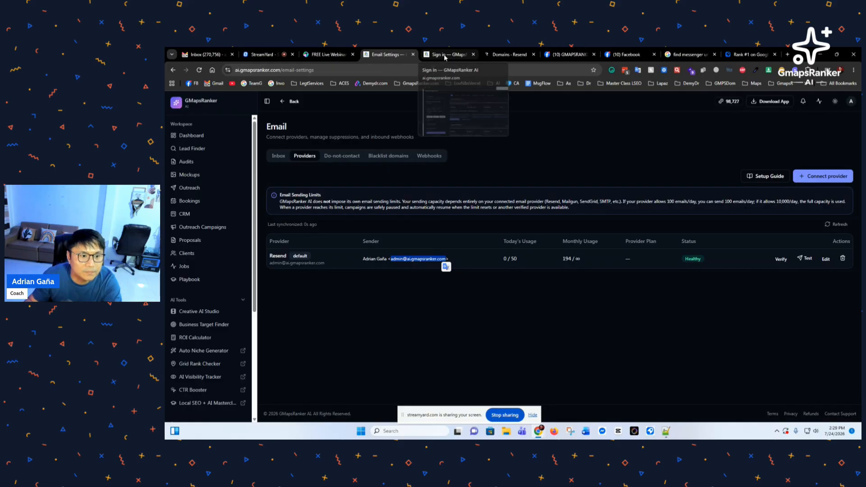
pyautogui.click(444, 57)
pyautogui.click(508, 54)
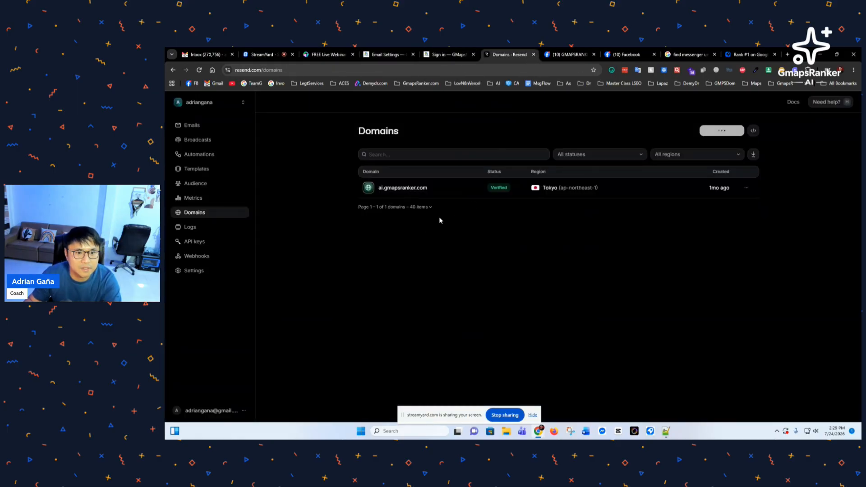
pyautogui.click(574, 235)
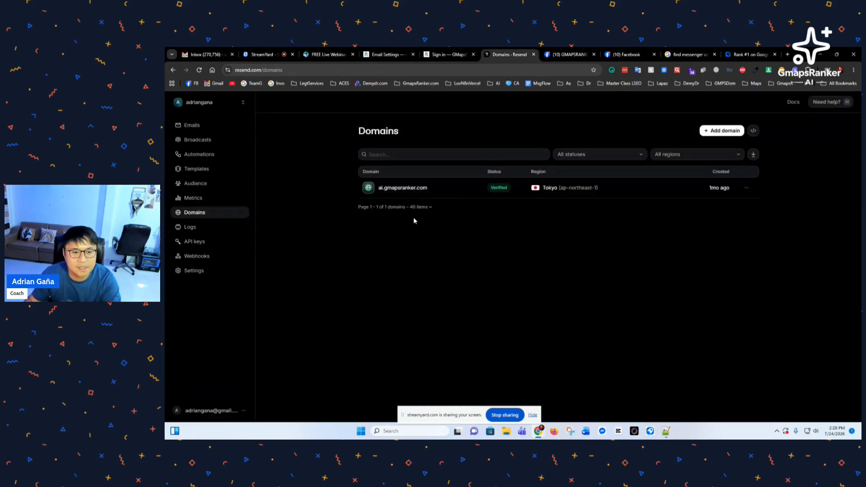
pyautogui.click(746, 189)
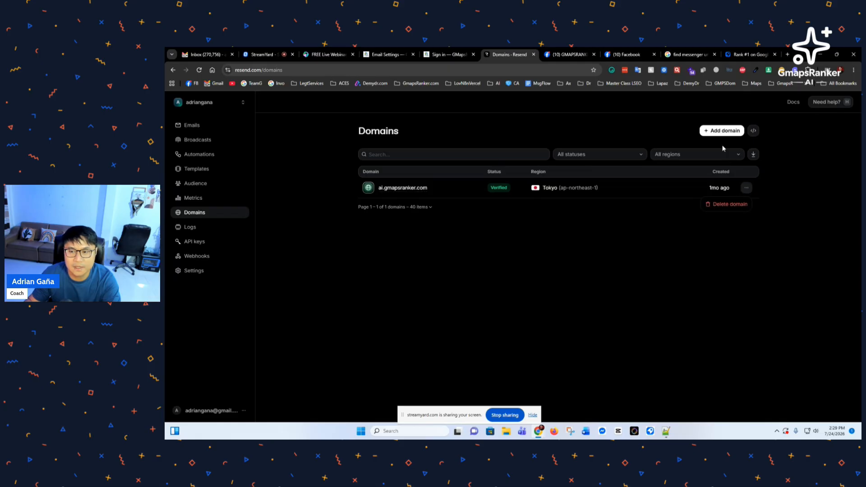
pyautogui.click(703, 159)
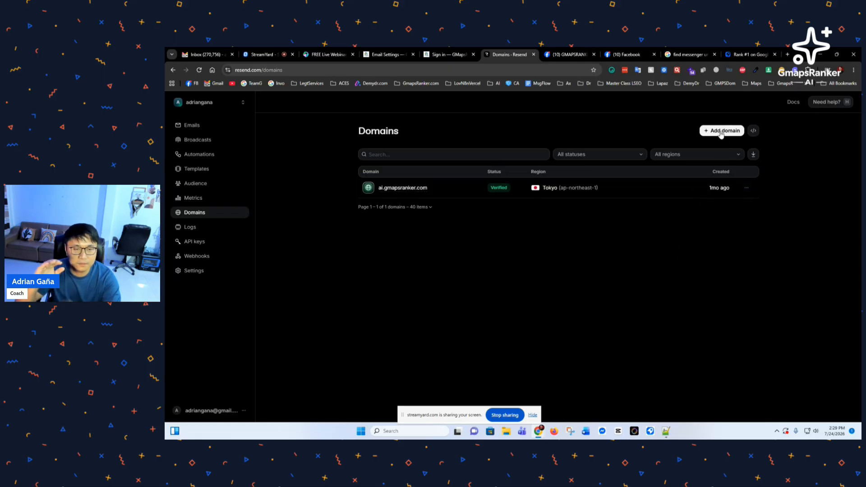
pyautogui.click(395, 56)
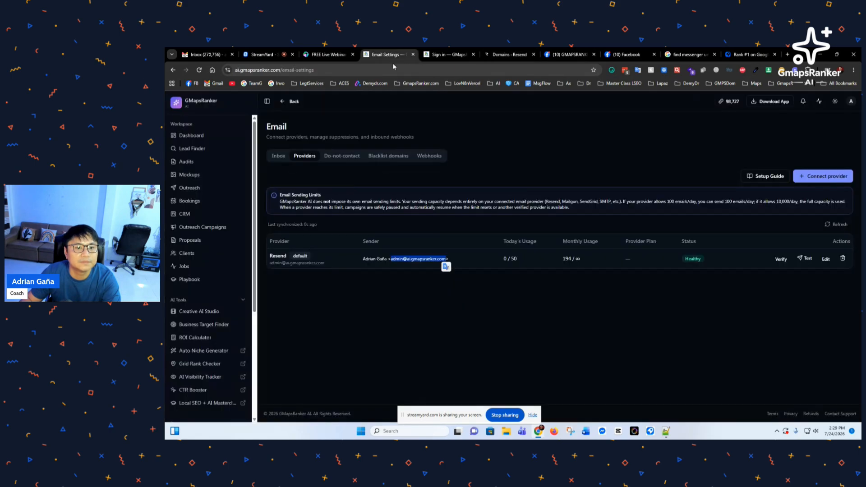
pyautogui.click(409, 292)
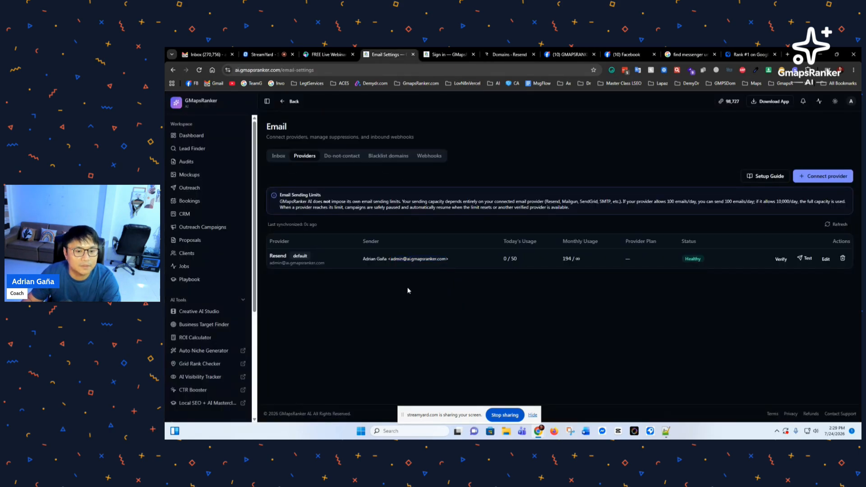
pyautogui.click(199, 136)
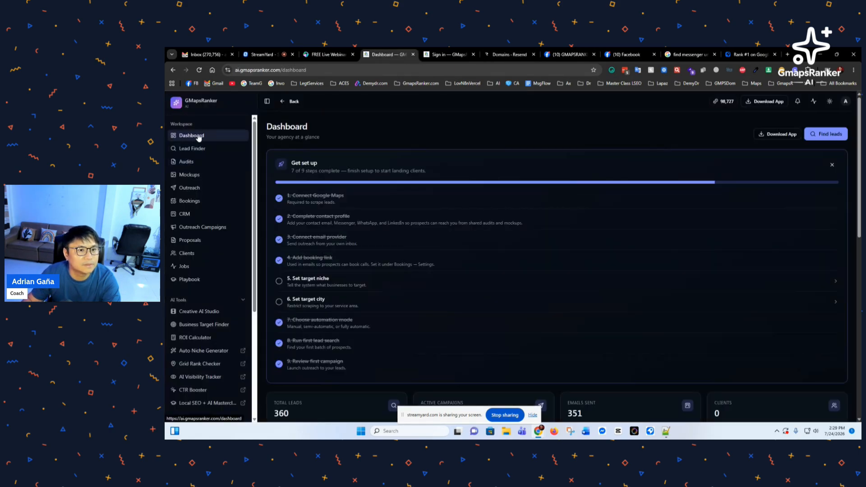
# Step: Change the booking link to the user's own calendly.com page and save the booking settings
pyautogui.click(323, 265)
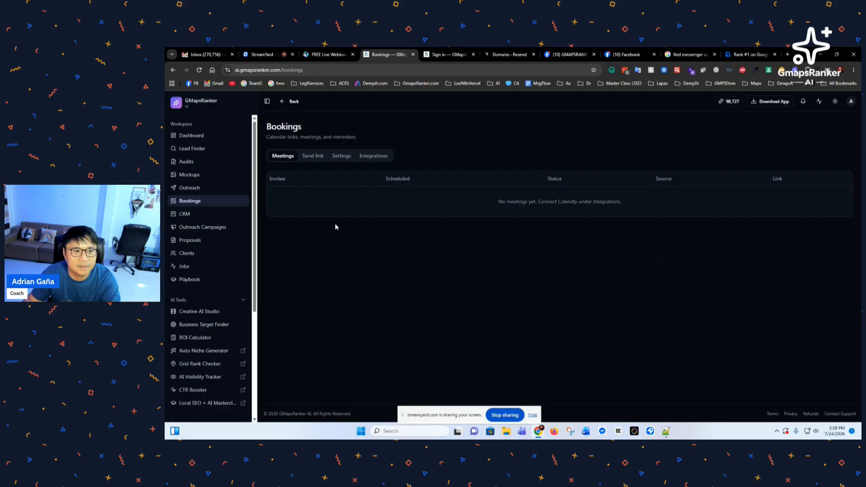
pyautogui.click(312, 157)
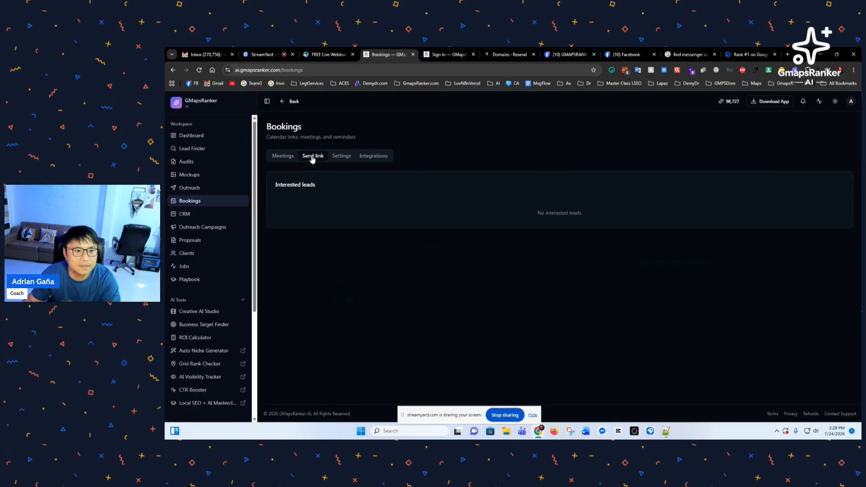
pyautogui.click(345, 162)
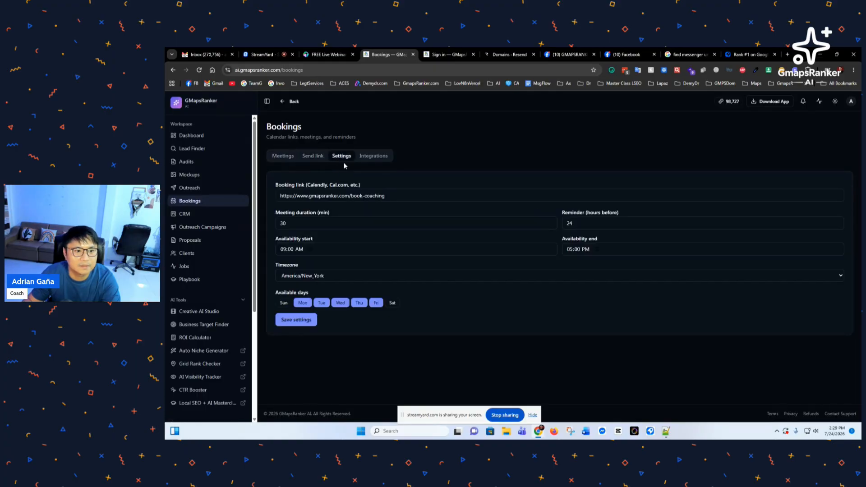
pyautogui.tripleClick(387, 195)
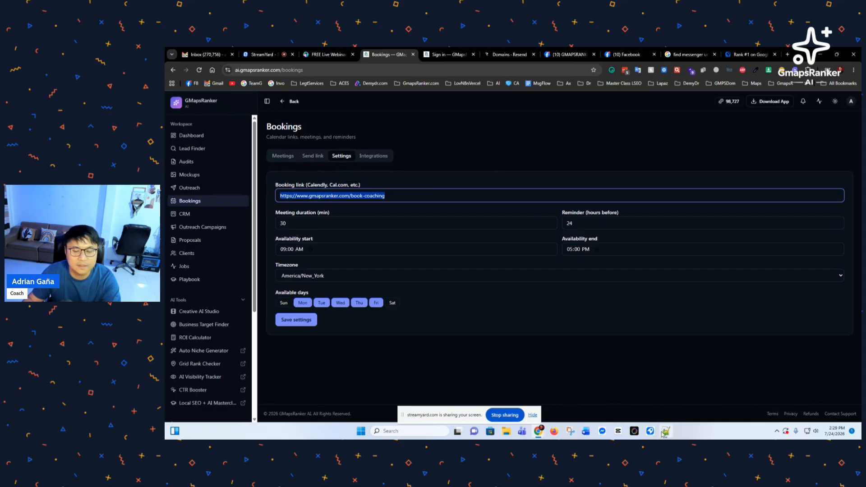
pyautogui.click(404, 199)
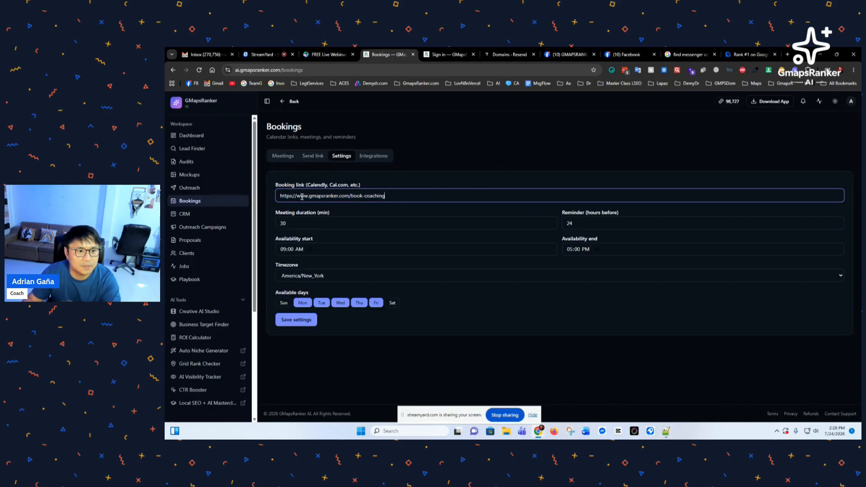
pyautogui.moveTo(298, 197); pyautogui.dragTo(342, 199)
pyautogui.write('ca')
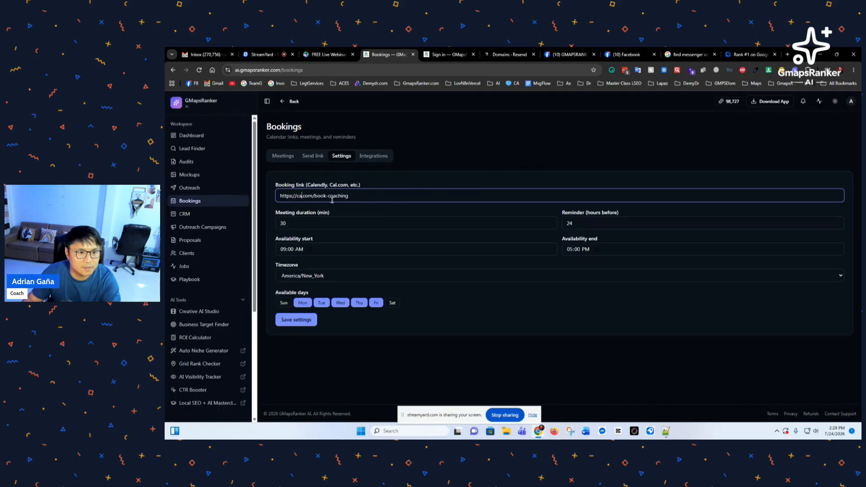
pyautogui.write('lendly')
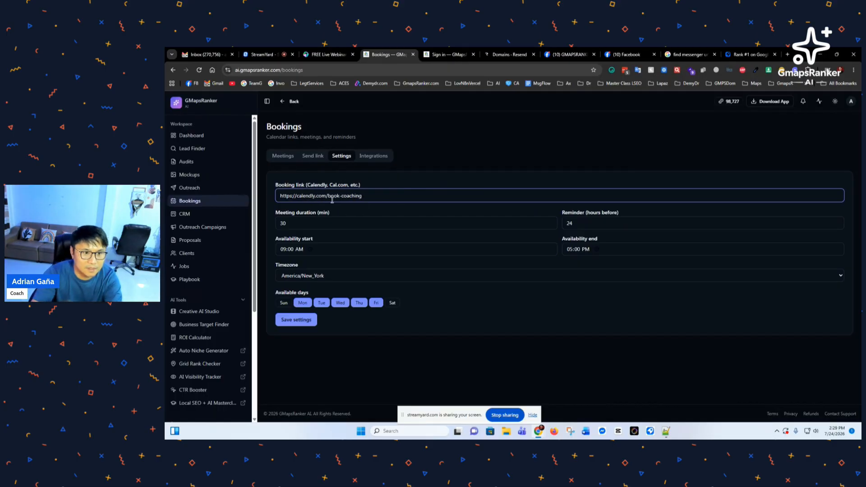
pyautogui.click(328, 199)
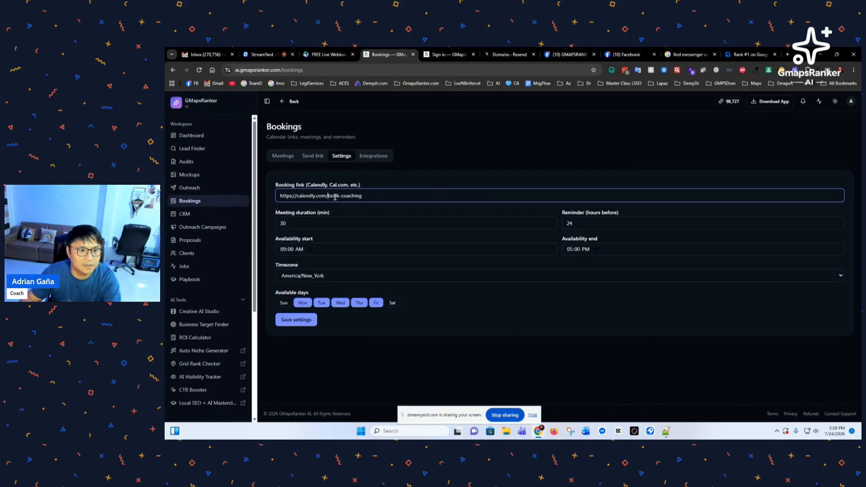
pyautogui.keyDown('shift'); pyautogui.click(388, 195); pyautogui.keyUp('shift')
pyautogui.write('adriag')
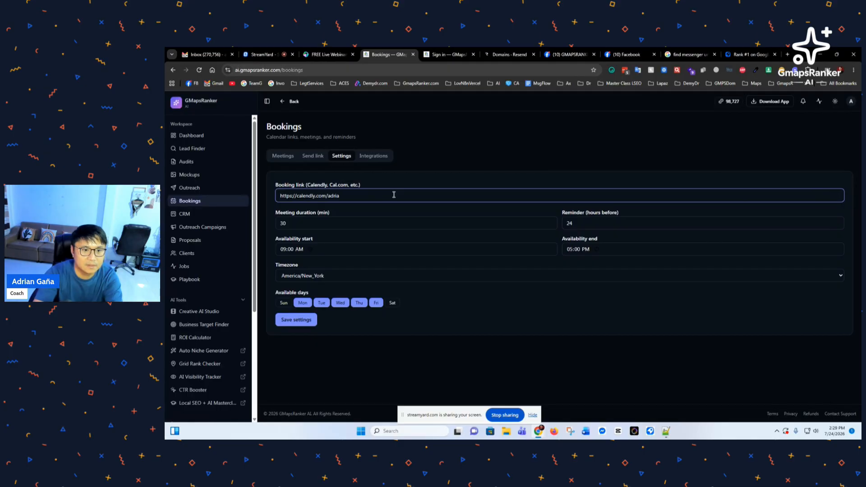
pyautogui.click(296, 321)
pyautogui.click(201, 135)
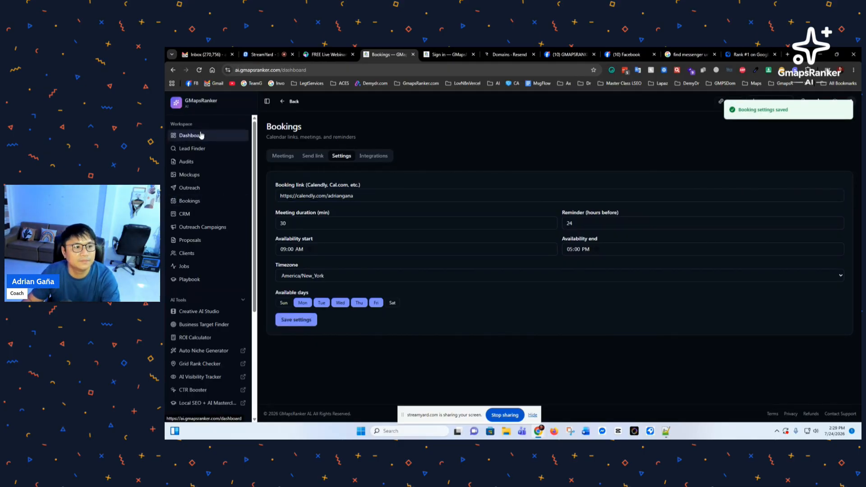
# Step: Set automation mode to Semi-Automatic, declining Fully Automatic, and save the automation settings
pyautogui.click(325, 282)
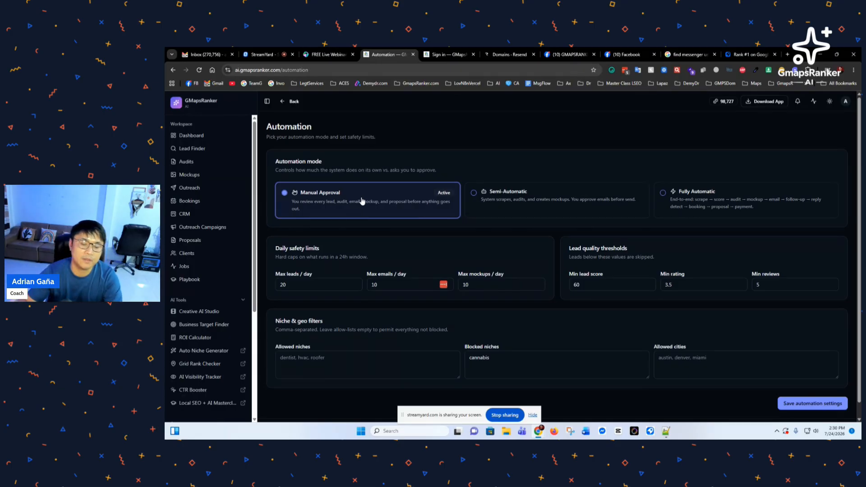
pyautogui.click(515, 209)
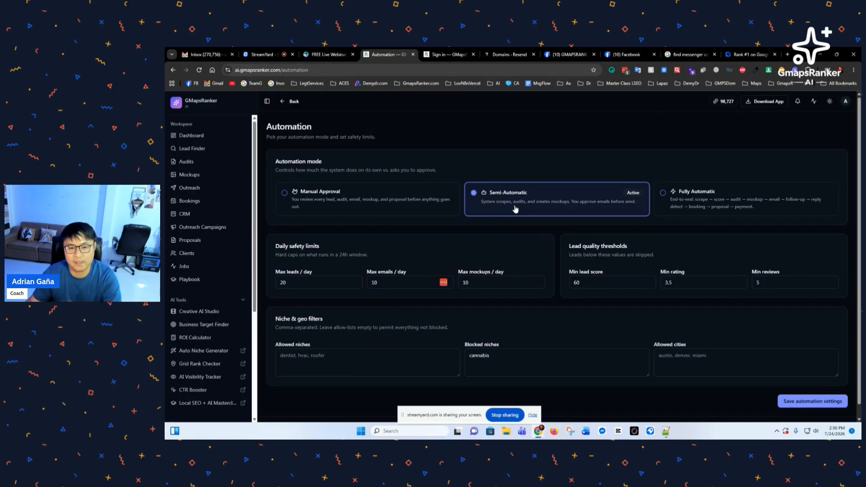
pyautogui.click(679, 205)
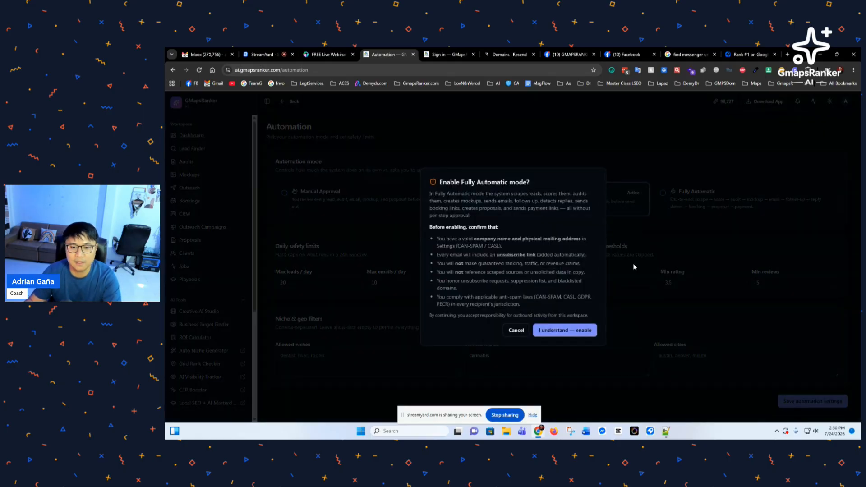
pyautogui.click(517, 331)
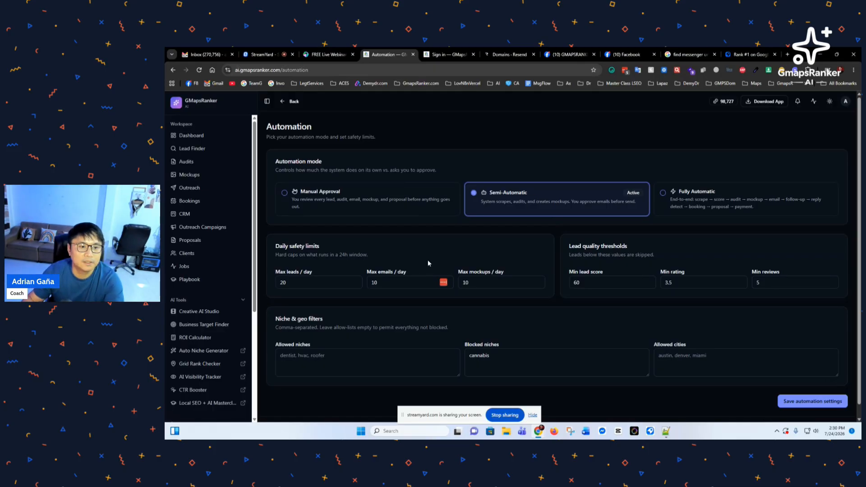
pyautogui.scroll(-1, 427, 263)
pyautogui.click(833, 389)
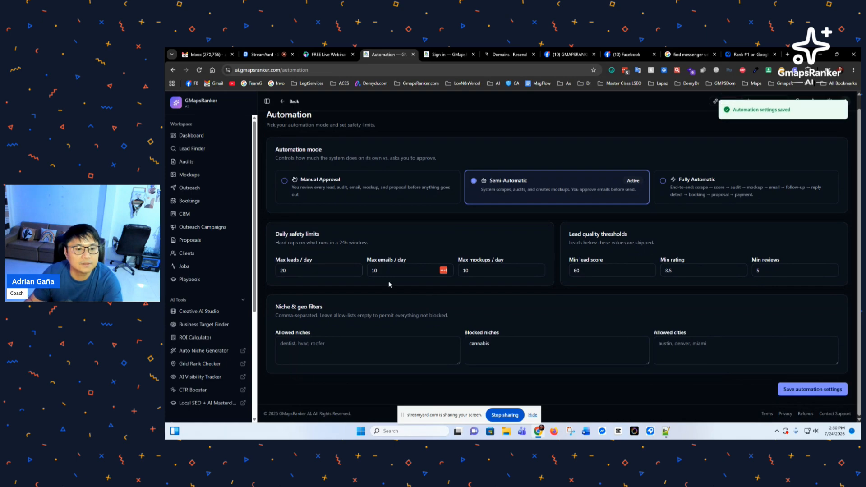
pyautogui.click(325, 352)
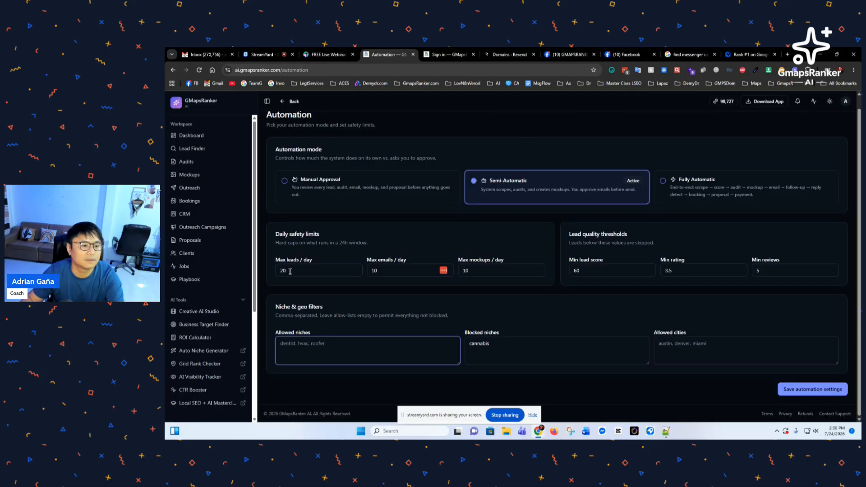
# Step: Allow contractors, real estate developers and business owners, add gambling to blocked niches, and save
pyautogui.keyDown('ctrl'); pyautogui.click(201, 324); pyautogui.keyUp('ctrl')
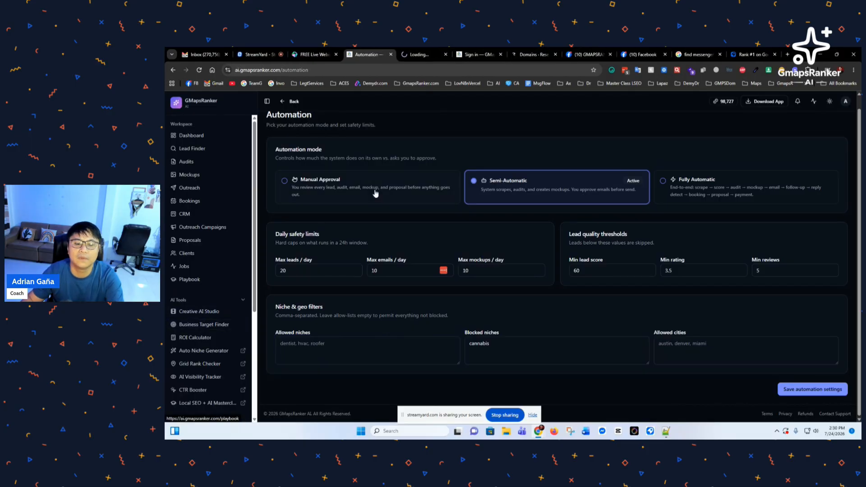
pyautogui.click(314, 340)
pyautogui.write('con')
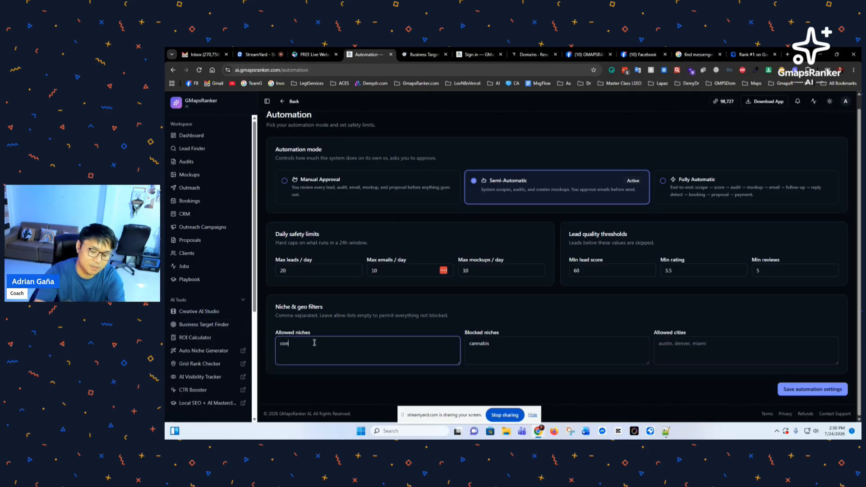
pyautogui.write('tactors, real estate deve')
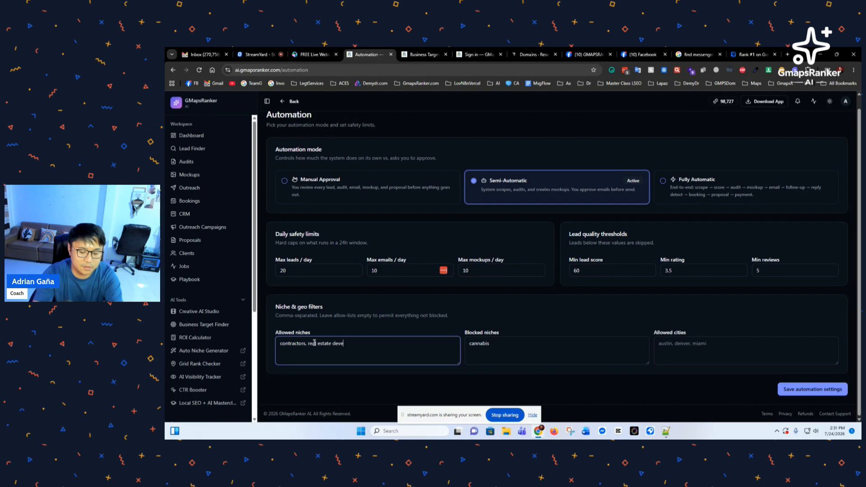
pyautogui.write('lopers, busi')
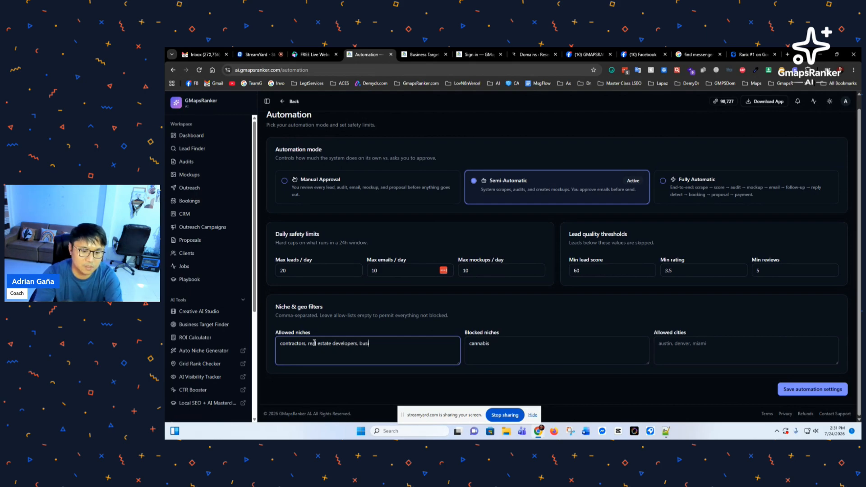
pyautogui.write('ness owners')
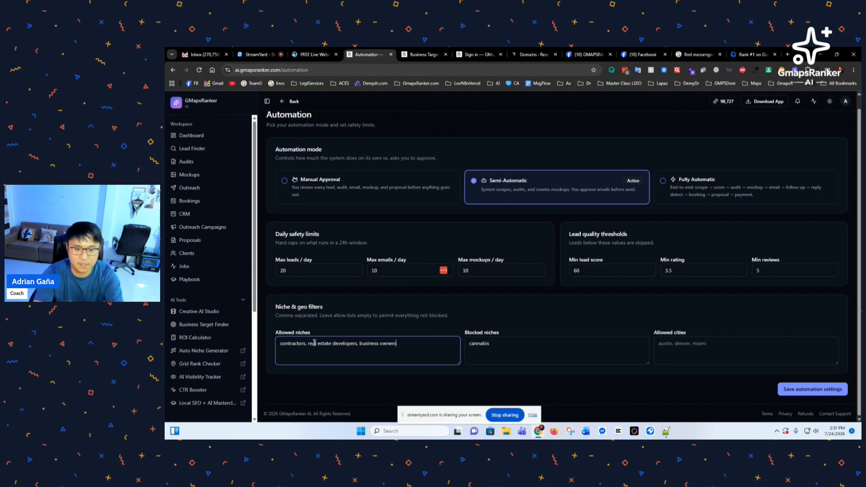
pyautogui.press('Tab')
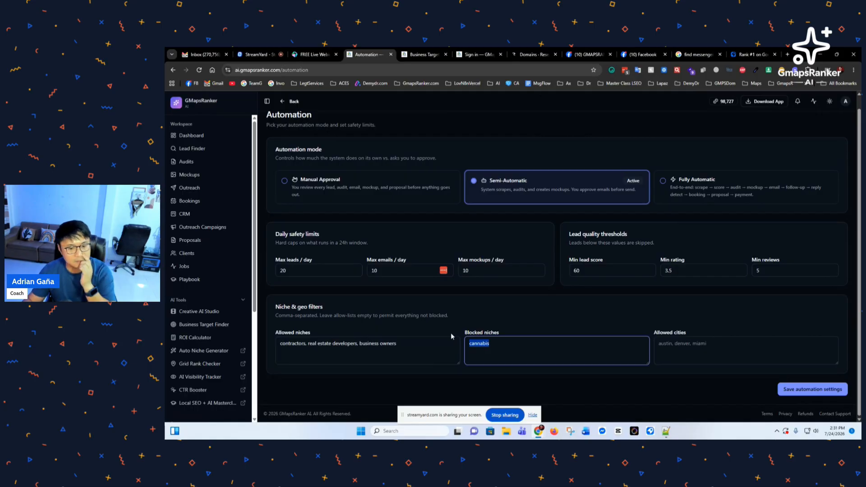
pyautogui.click(499, 323)
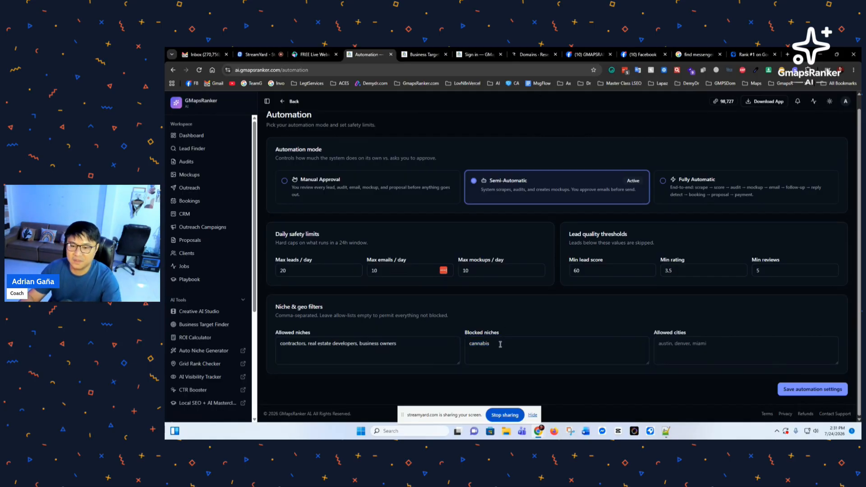
pyautogui.click(514, 347)
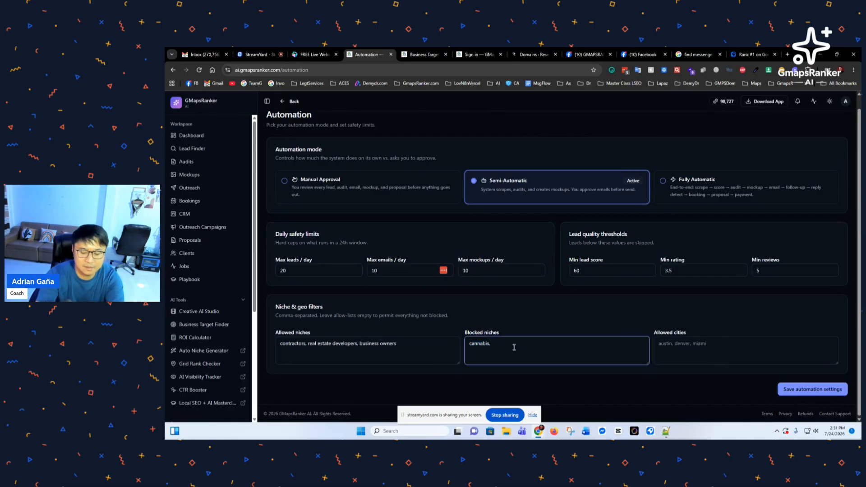
pyautogui.write(',ga')
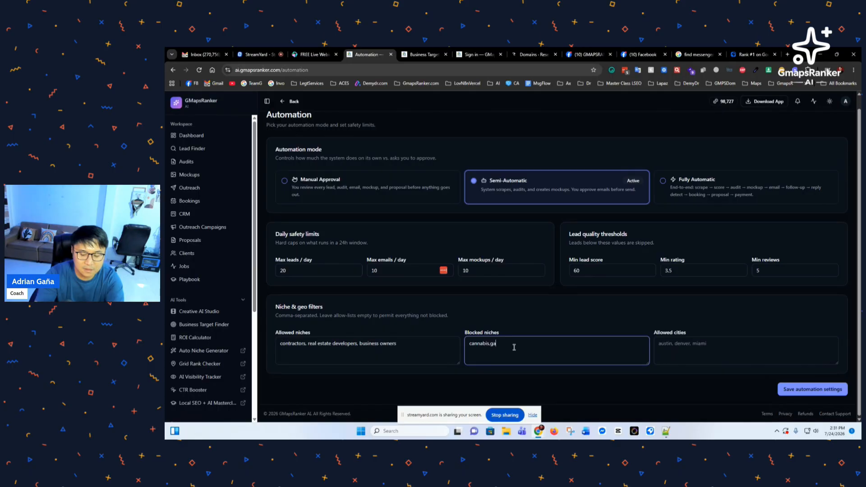
pyautogui.write('mbling')
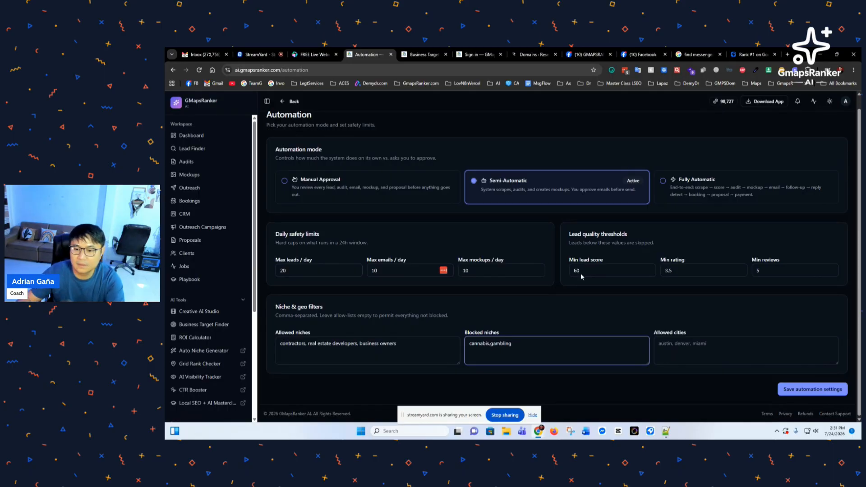
pyautogui.click(704, 342)
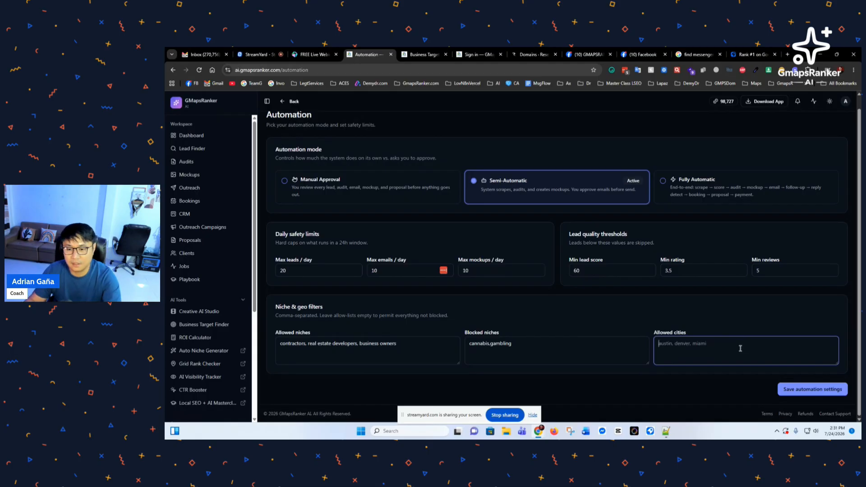
pyautogui.click(793, 389)
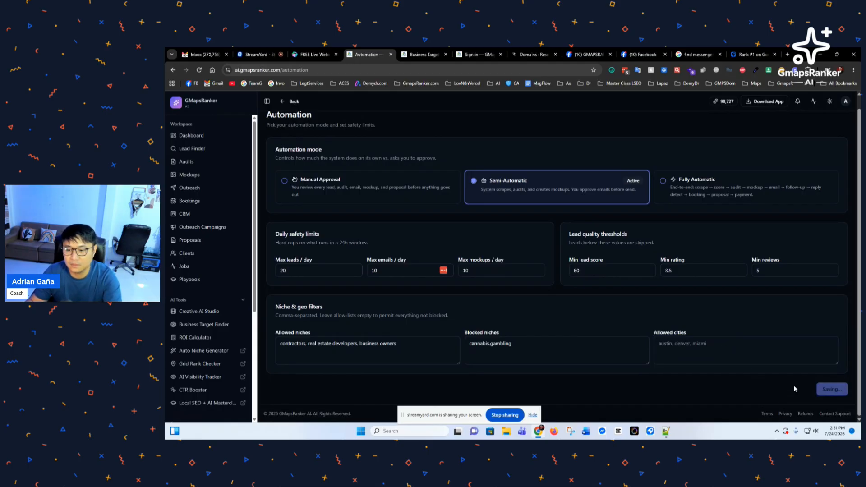
# Step: Set the allowed city to 'angeles city' and save the automation settings
pyautogui.click(192, 136)
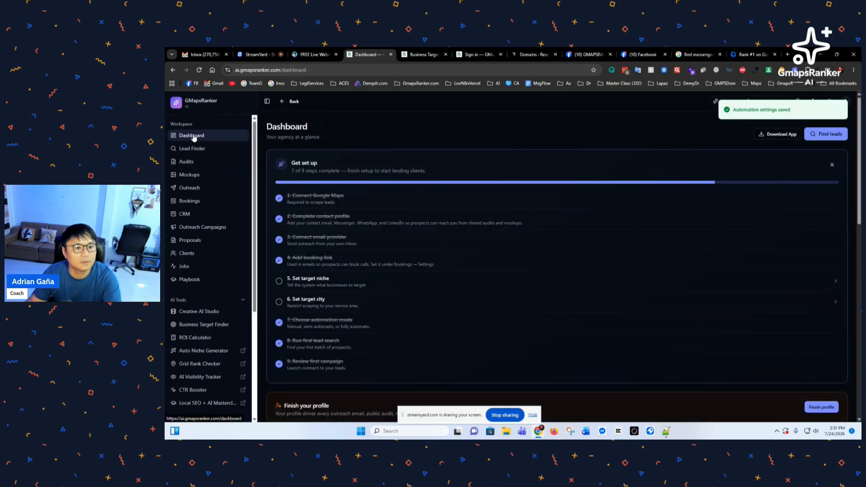
pyautogui.click(315, 303)
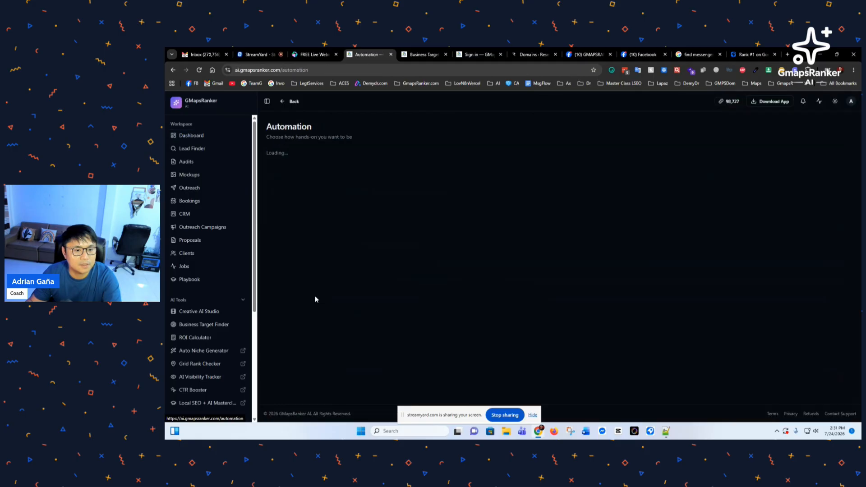
pyautogui.click(695, 366)
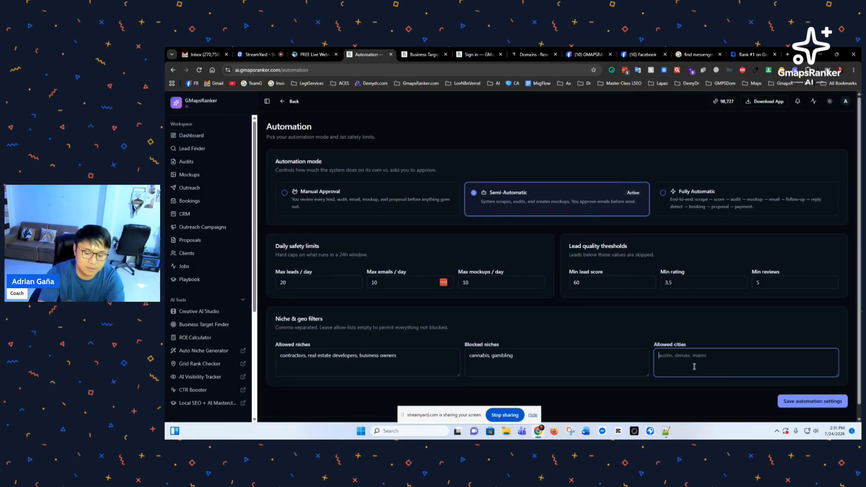
pyautogui.write('angele')
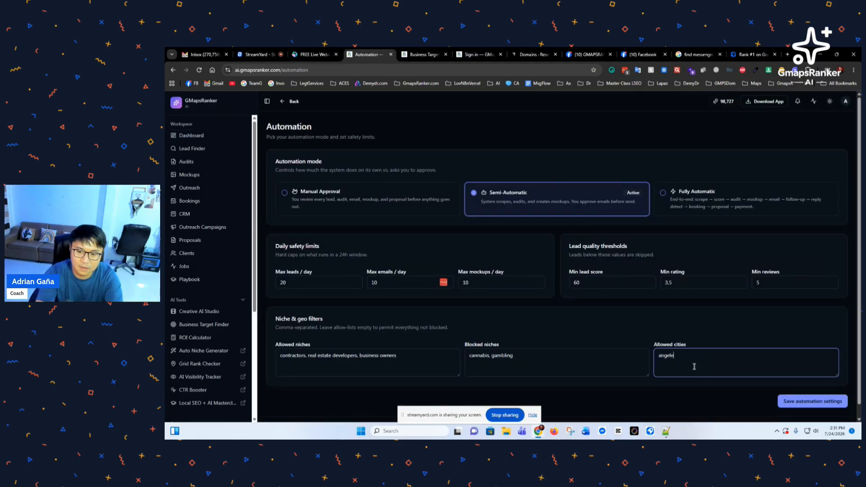
pyautogui.write('s city')
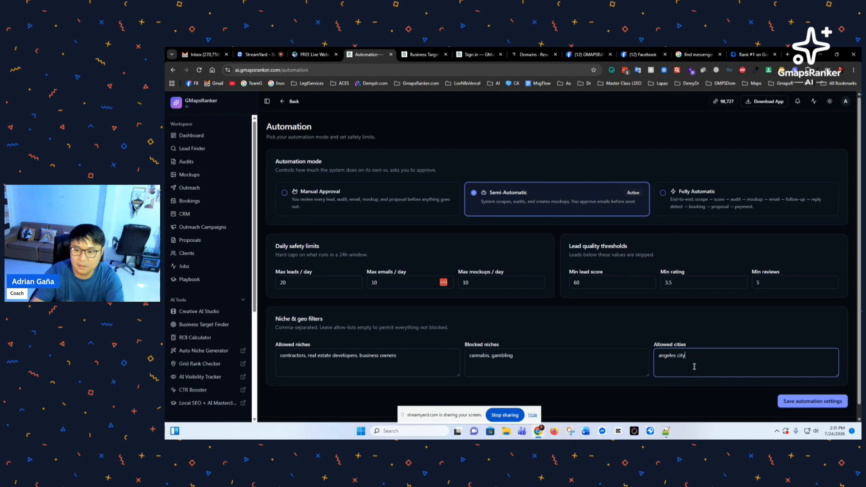
pyautogui.click(810, 401)
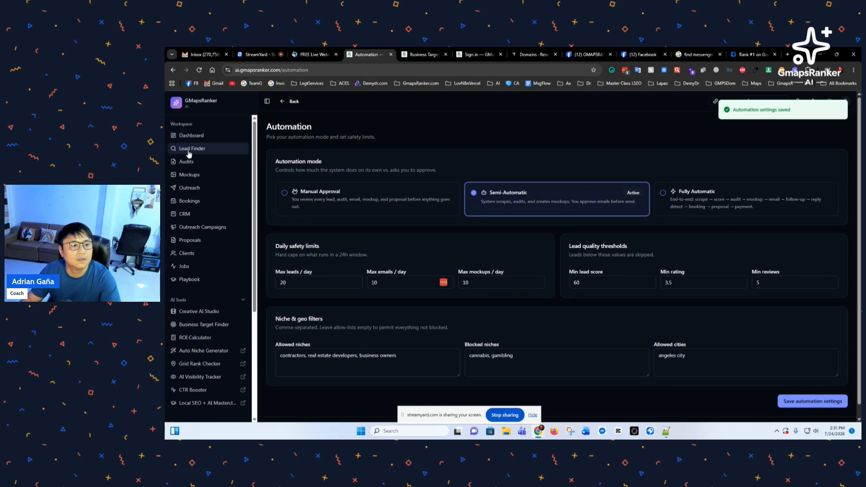
# Step: Open Lead Finder showing the Dentist / Austin, TX criteria, then open a new browser tab
pyautogui.click(194, 136)
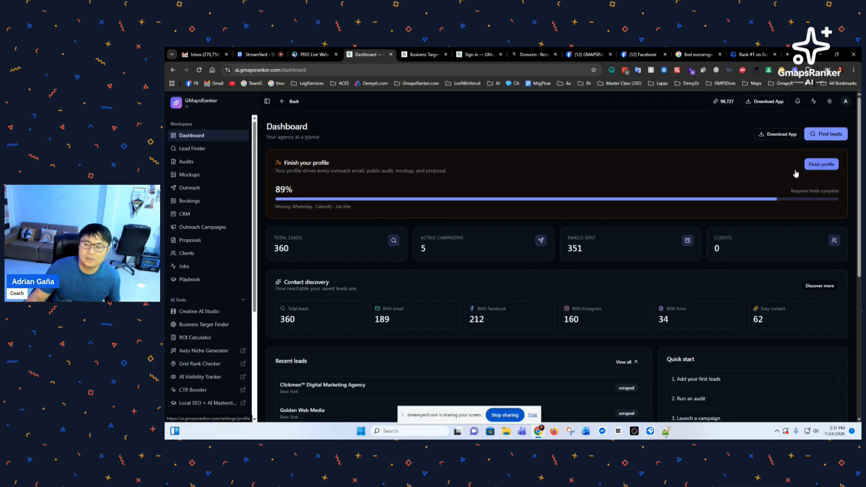
pyautogui.click(195, 153)
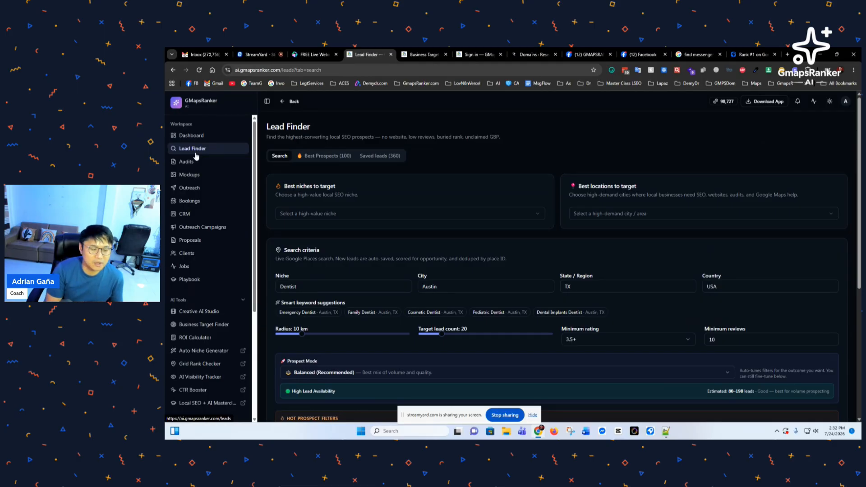
pyautogui.click(787, 54)
# Step: Go to Google, then load maps.google.com
pyautogui.write('google')
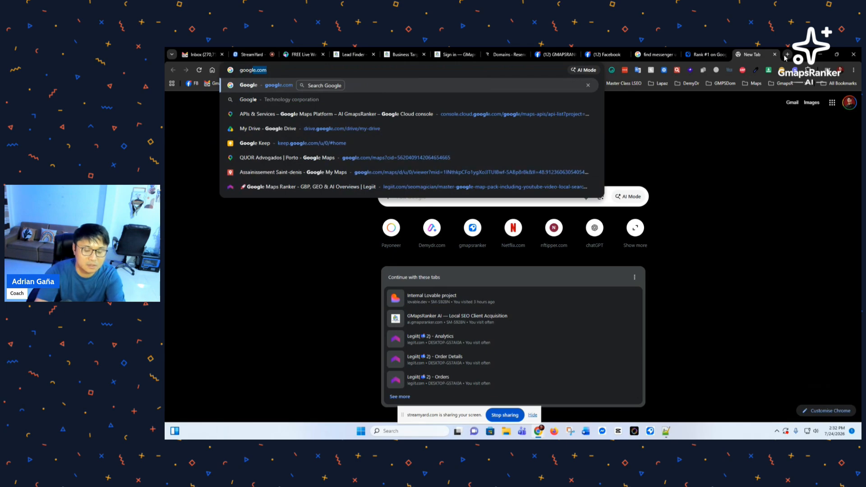
pyautogui.press('Return')
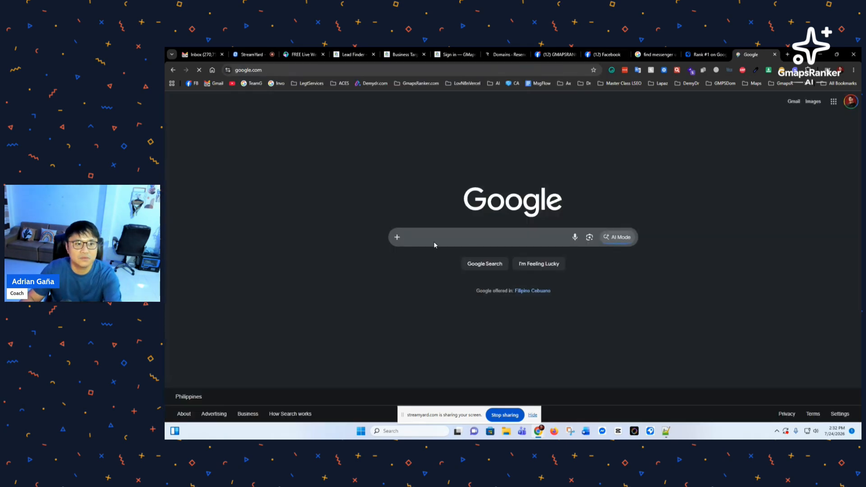
pyautogui.click(437, 239)
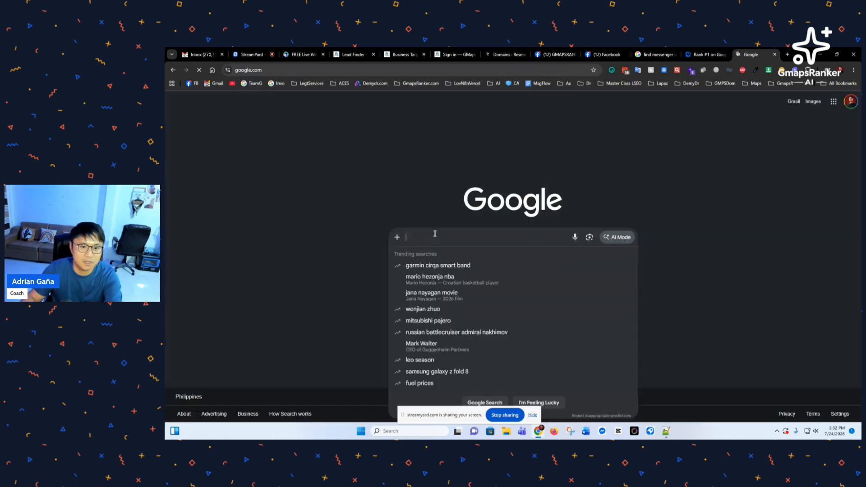
pyautogui.click(337, 68)
pyautogui.write('maps.google.com')
pyautogui.press('Return')
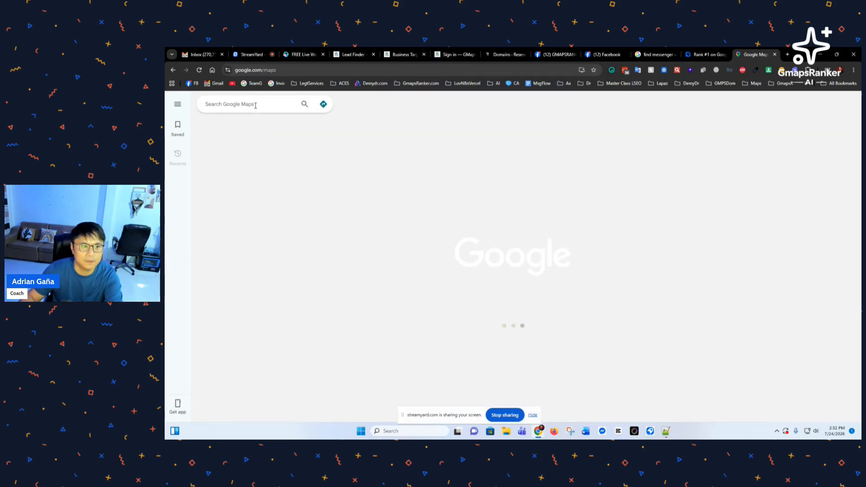
# Step: Search Maps for 'real estate developers' and scroll through the results around Angeles
pyautogui.write('real esta')
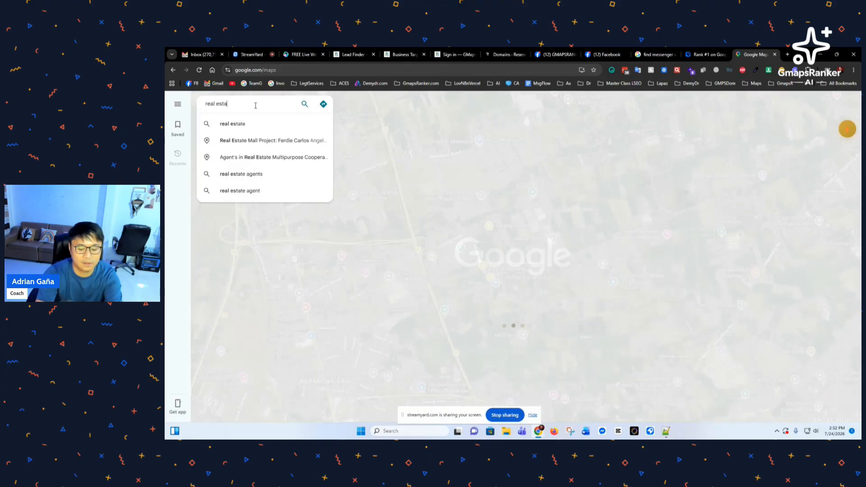
pyautogui.write('te de')
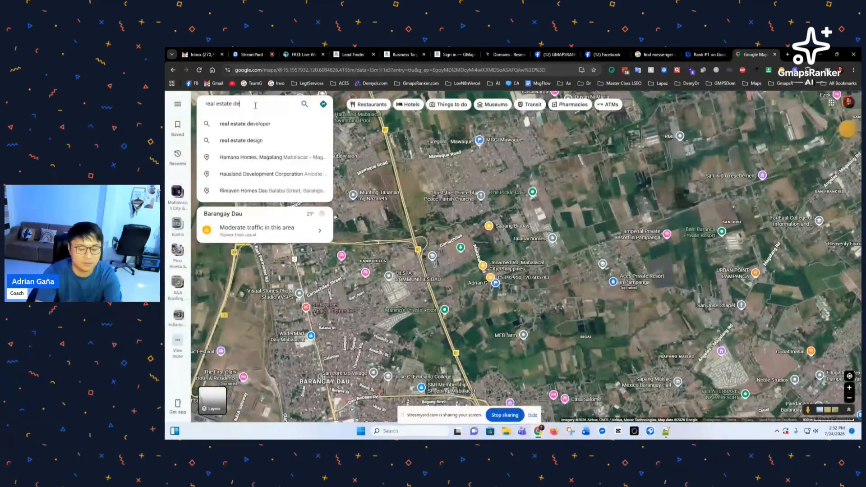
pyautogui.write('velopers')
pyautogui.press('Return')
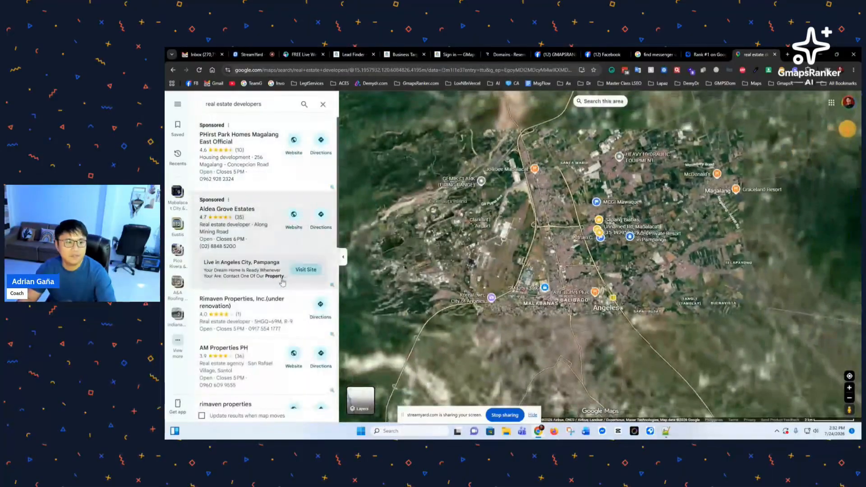
pyautogui.scroll(-2, 280, 279)
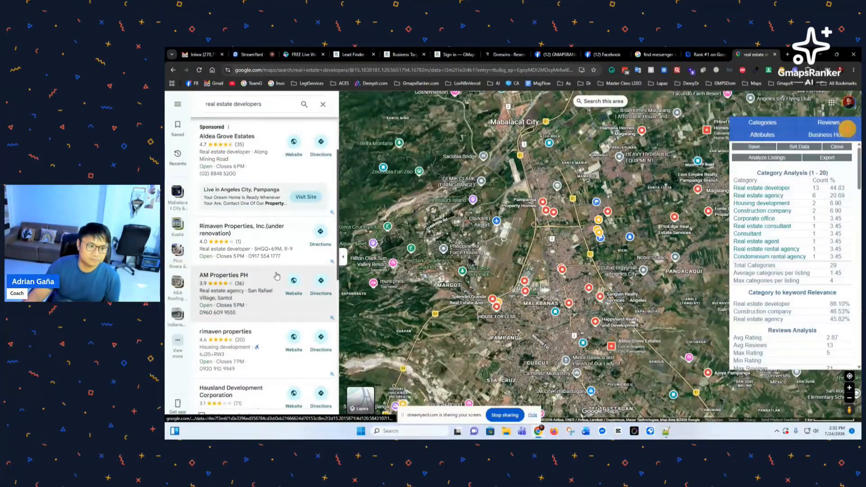
pyautogui.scroll(-2, 277, 276)
pyautogui.scroll(4, 249, 248)
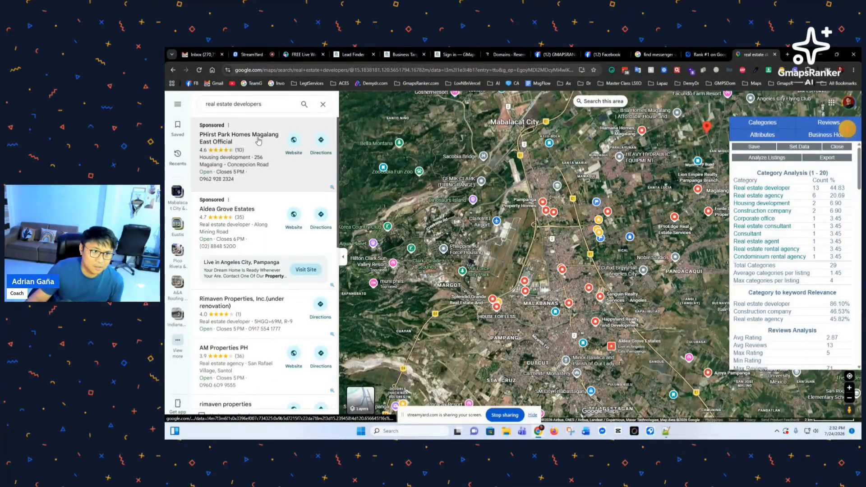
pyautogui.scroll(-2, 259, 225)
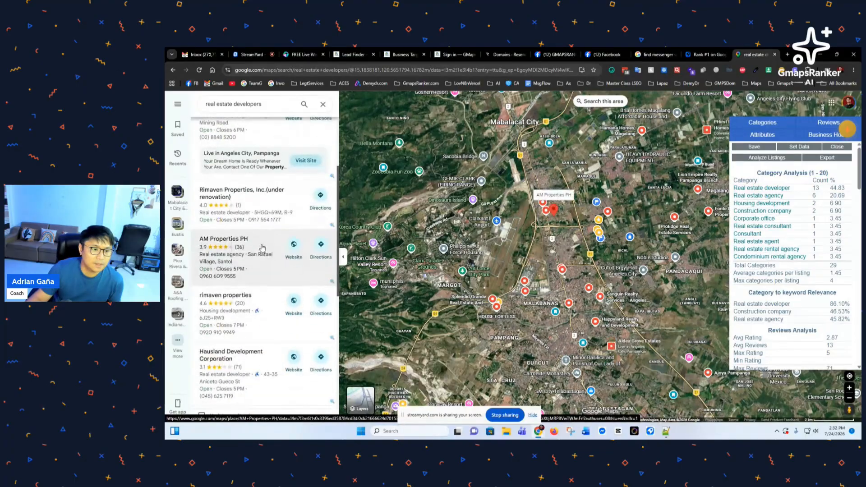
pyautogui.scroll(-6, 261, 248)
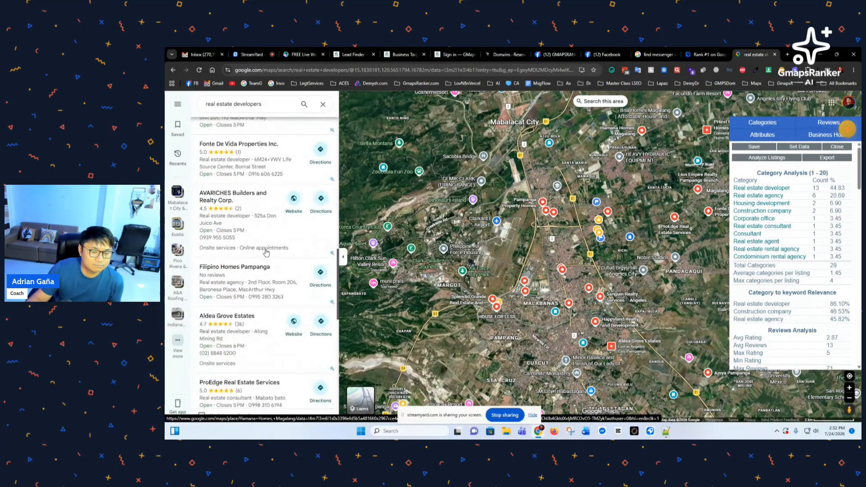
pyautogui.scroll(-5, 266, 253)
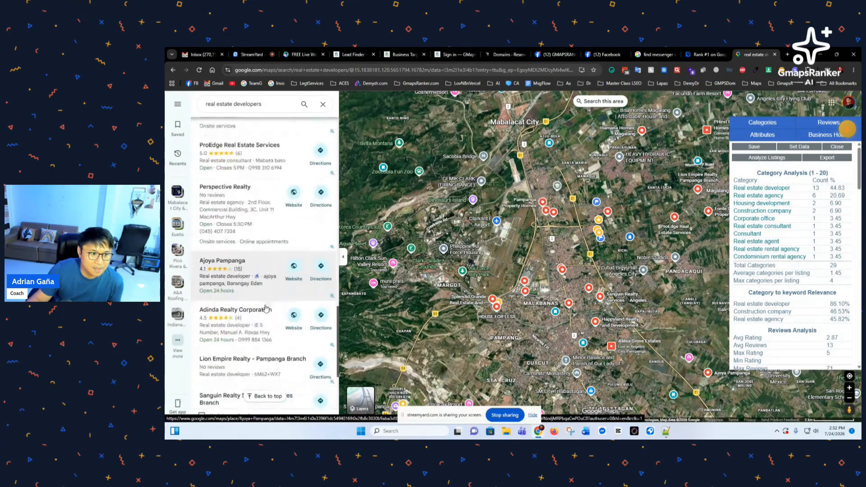
pyautogui.scroll(-2, 266, 280)
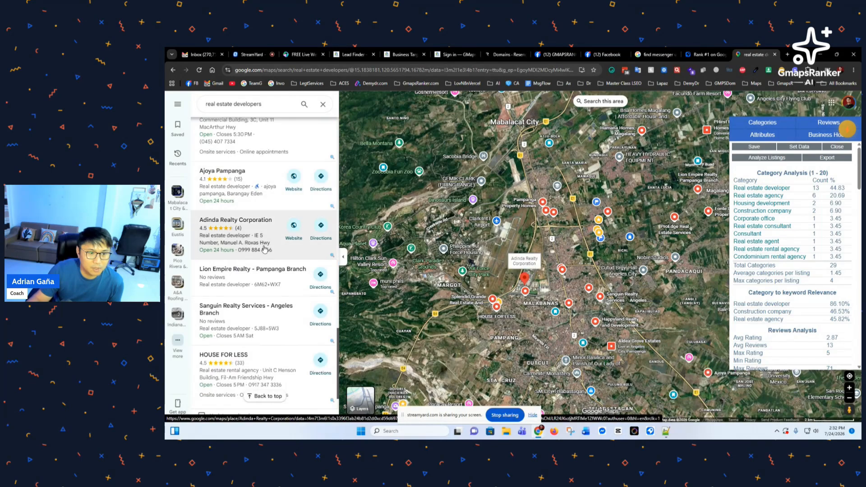
pyautogui.scroll(2, 265, 249)
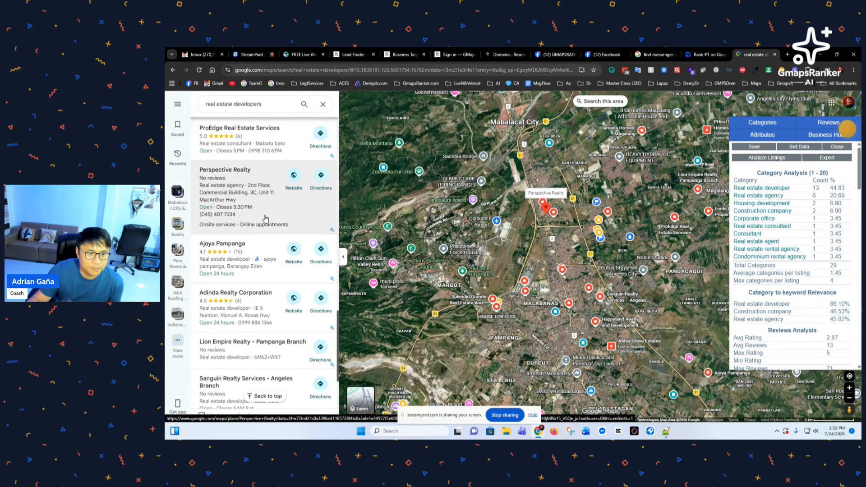
pyautogui.scroll(-1, 267, 221)
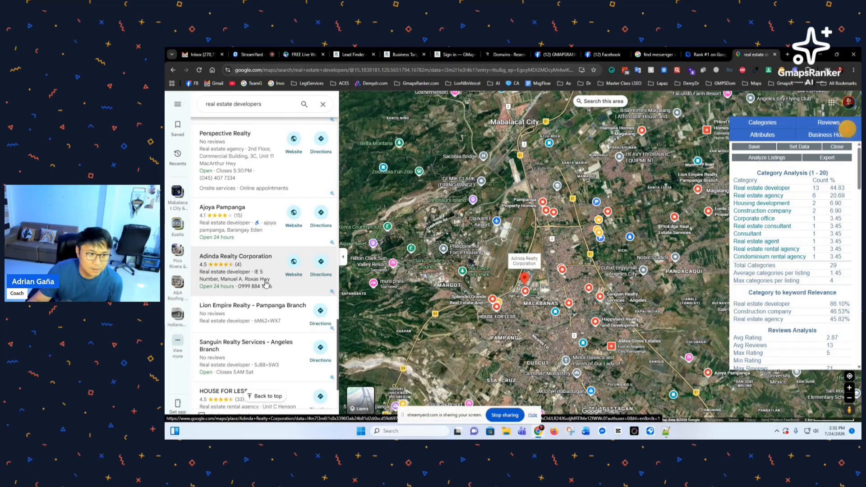
pyautogui.scroll(-2, 266, 284)
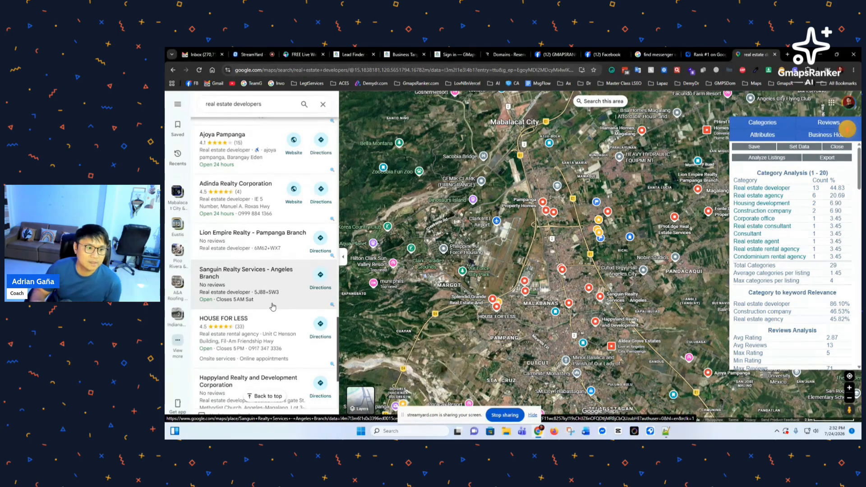
# Step: Inspect the Sanguin Realty Services - Angeles Branch listing details, then return to Lead Finder
pyautogui.click(220, 296)
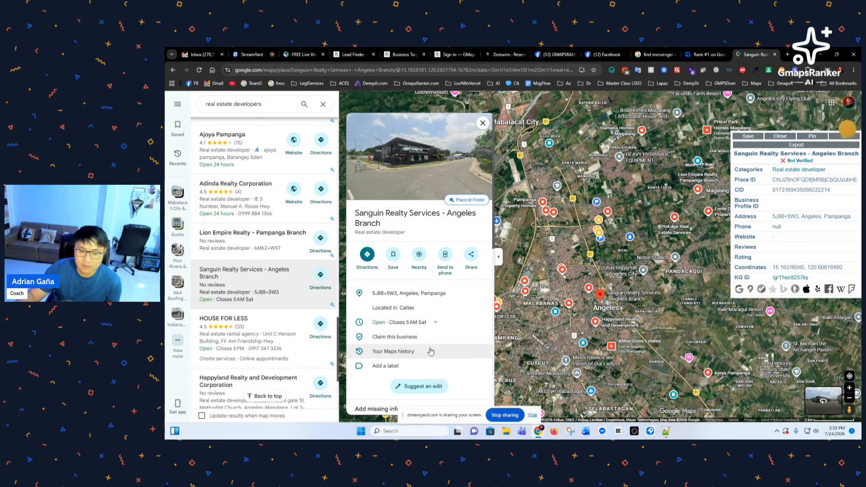
pyautogui.scroll(-2, 431, 351)
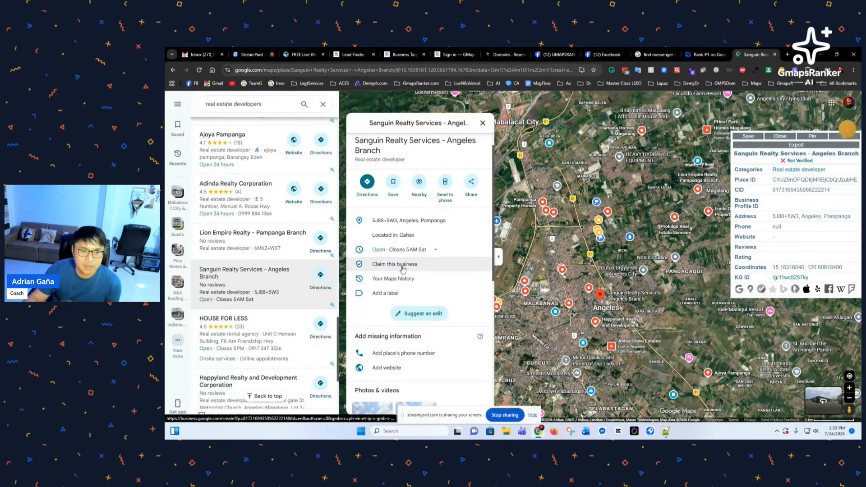
pyautogui.scroll(-3, 402, 266)
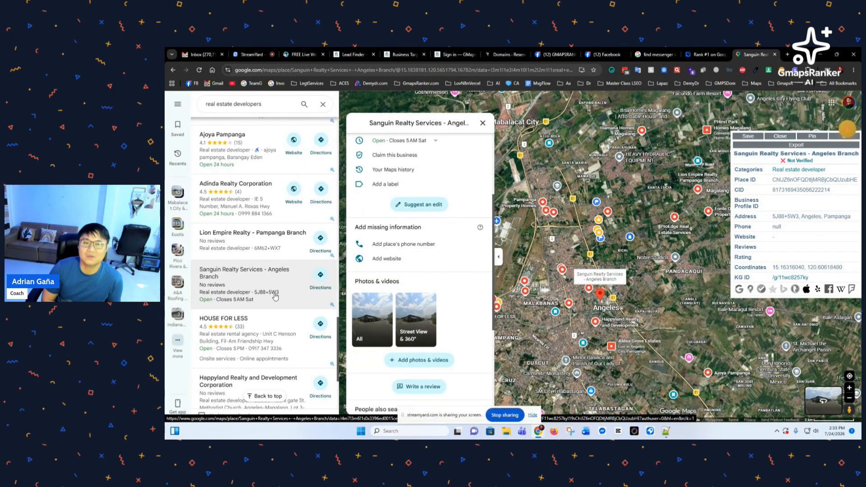
pyautogui.click(353, 54)
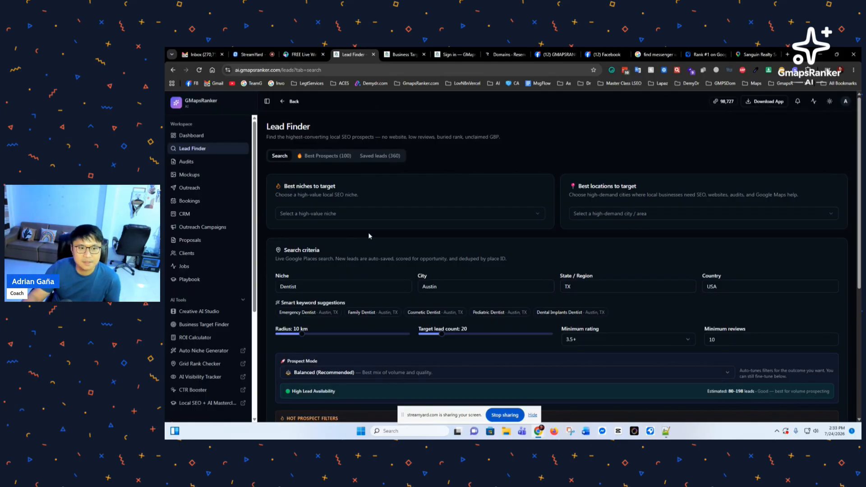
# Step: Open the 'Select a high-value niche' dropdown under Best niches to target and browse its options
pyautogui.click(370, 216)
pyautogui.scroll(-3, 378, 253)
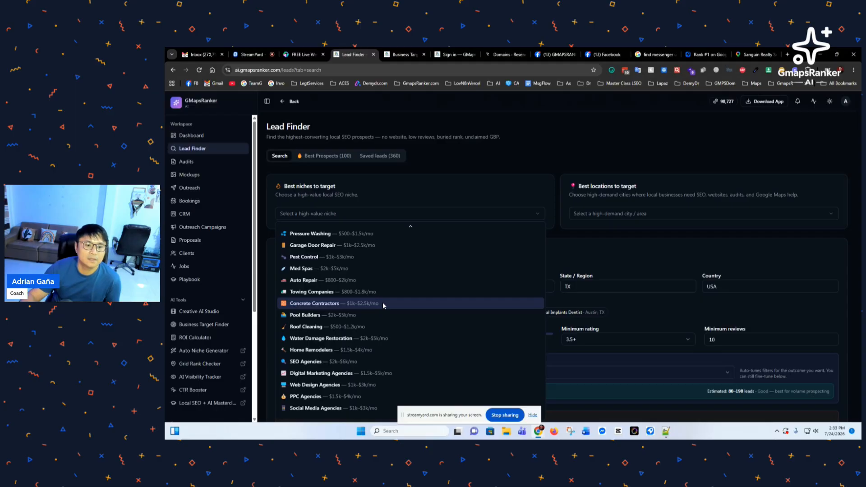
pyautogui.scroll(3, 383, 304)
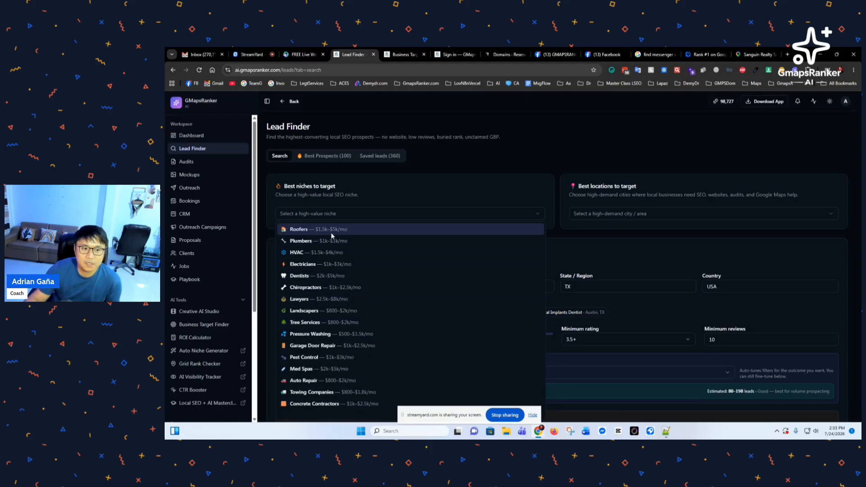
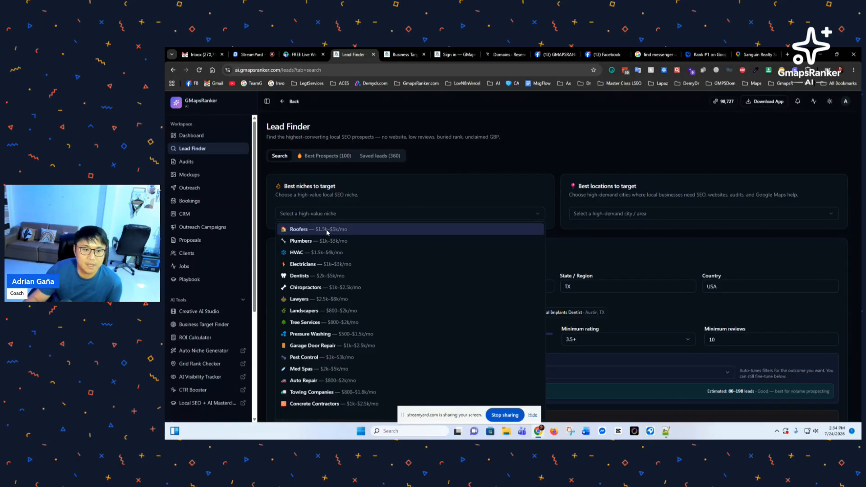
# Step: Set the target niche to Roofers and bring up the Best locations city list
pyautogui.click(326, 229)
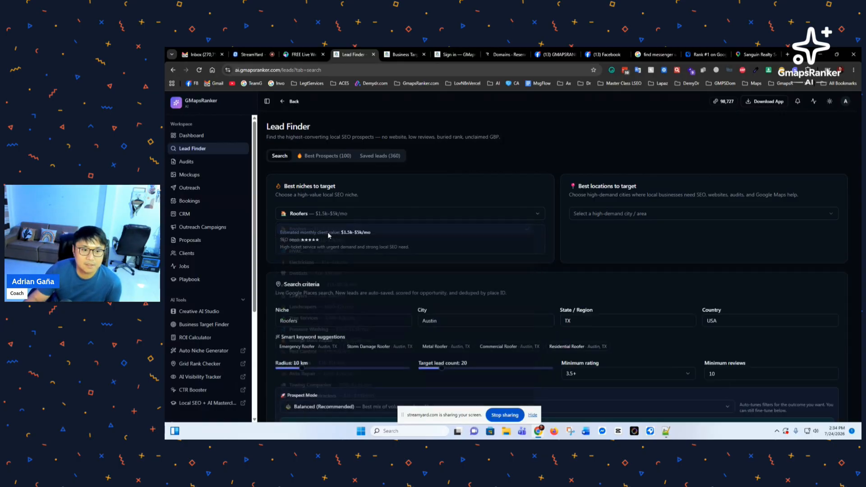
pyautogui.click(601, 216)
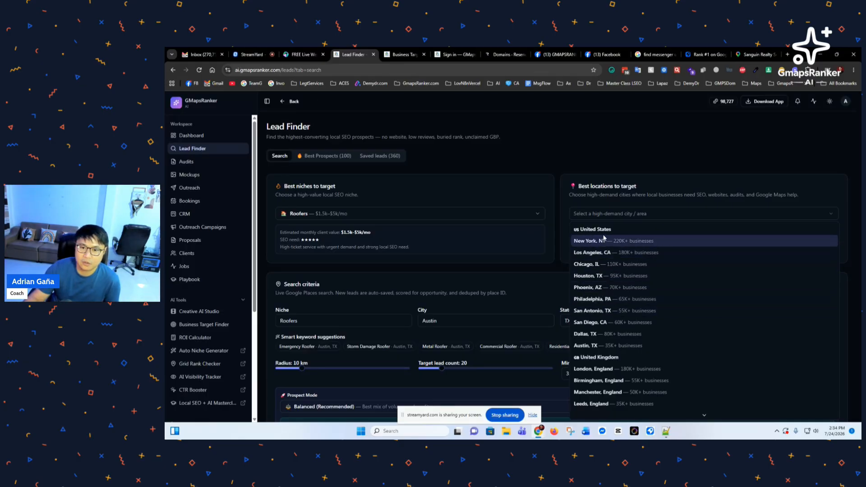
# Step: Choose Los Angeles, CA as the target location
pyautogui.scroll(-2, 605, 253)
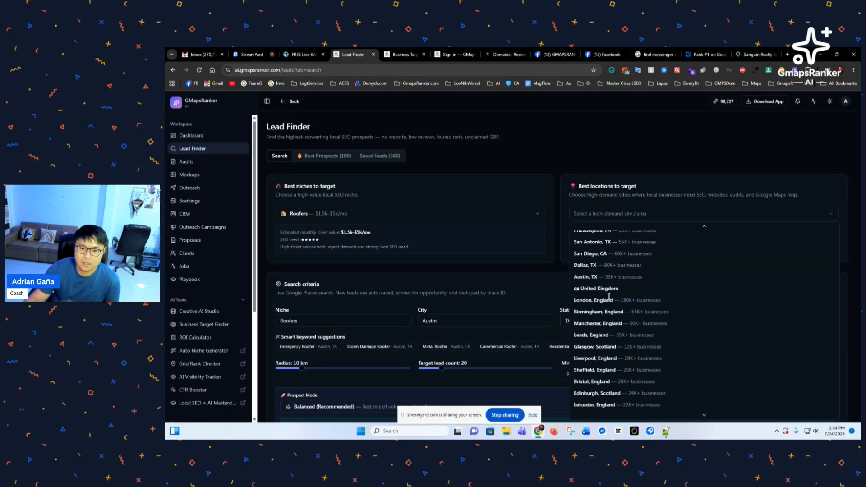
pyautogui.scroll(-5, 609, 296)
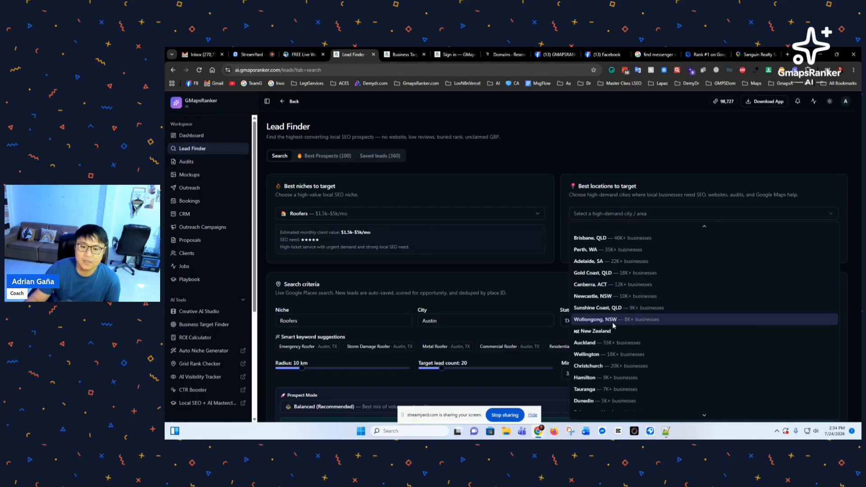
pyautogui.scroll(-1, 613, 325)
pyautogui.scroll(-3, 612, 328)
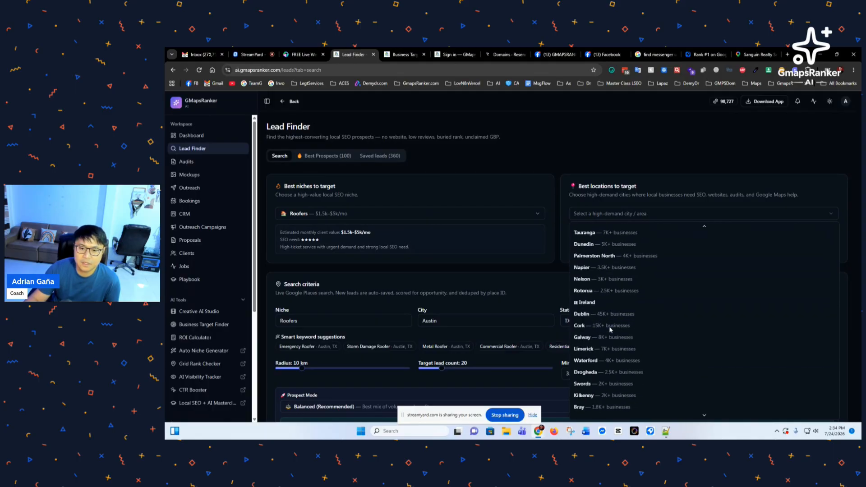
pyautogui.scroll(-3, 610, 331)
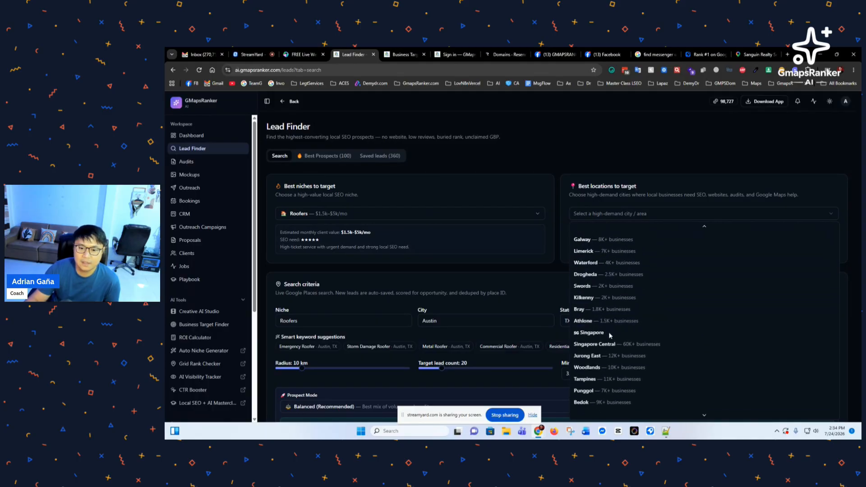
pyautogui.scroll(-5, 610, 335)
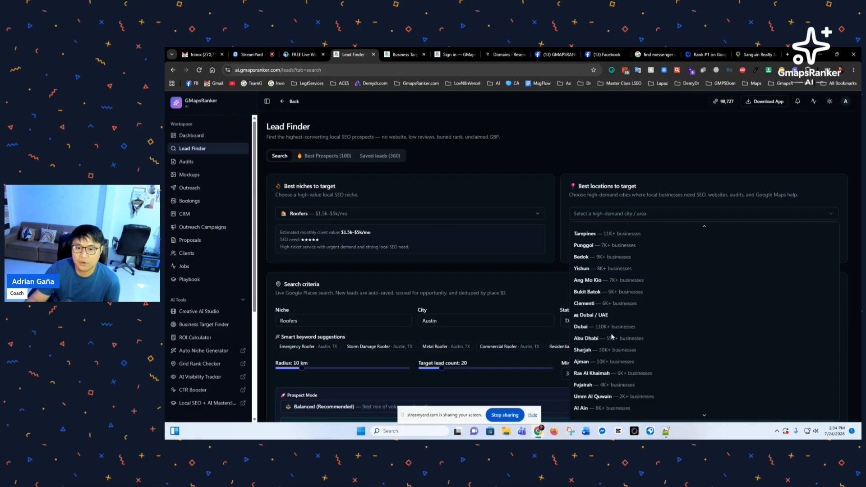
pyautogui.scroll(4, 612, 338)
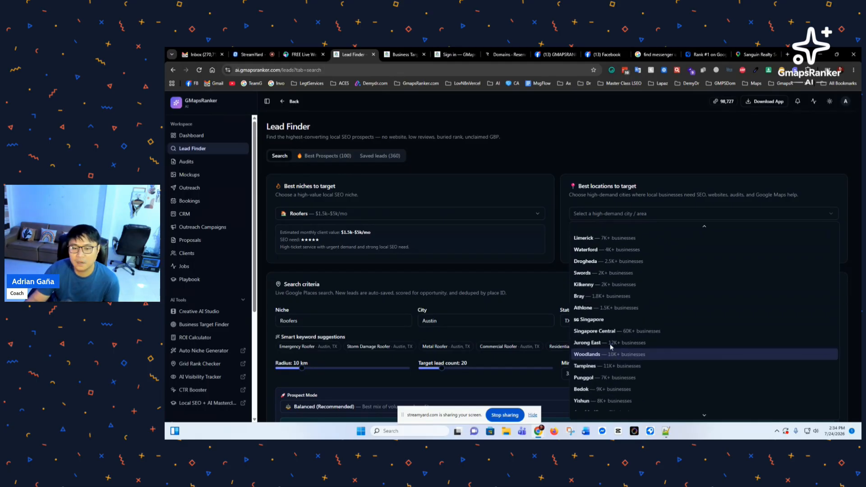
pyautogui.scroll(10, 611, 346)
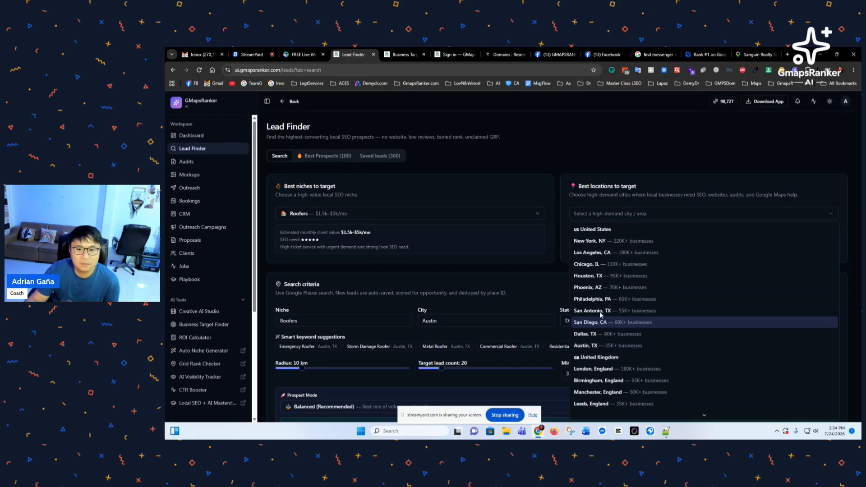
pyautogui.click(597, 253)
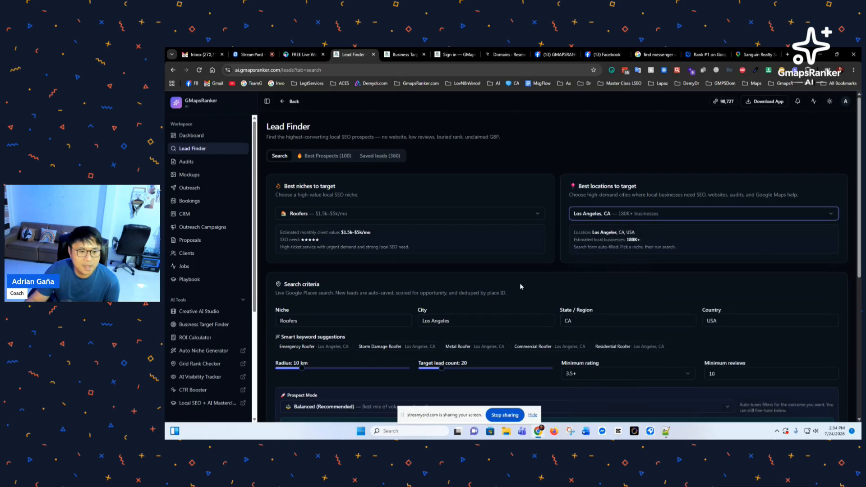
# Step: Lower the Target lead count slider to 10
pyautogui.scroll(-2, 520, 287)
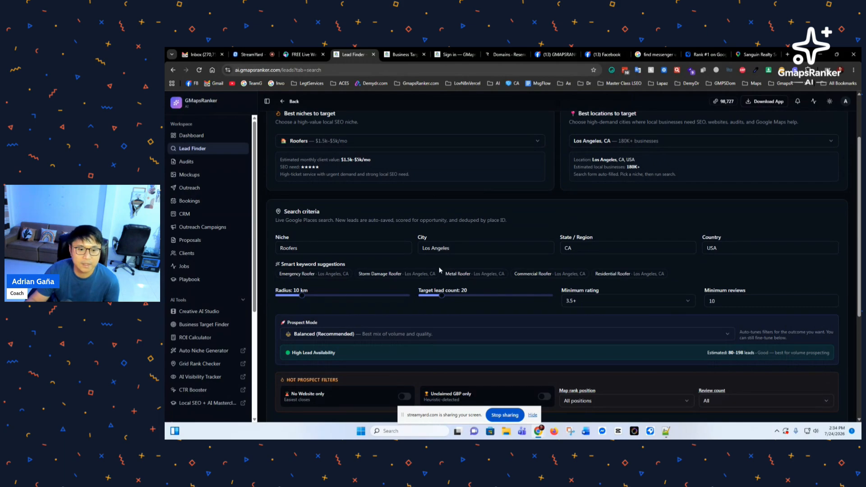
pyautogui.scroll(-1, 441, 271)
pyautogui.scroll(-1, 442, 267)
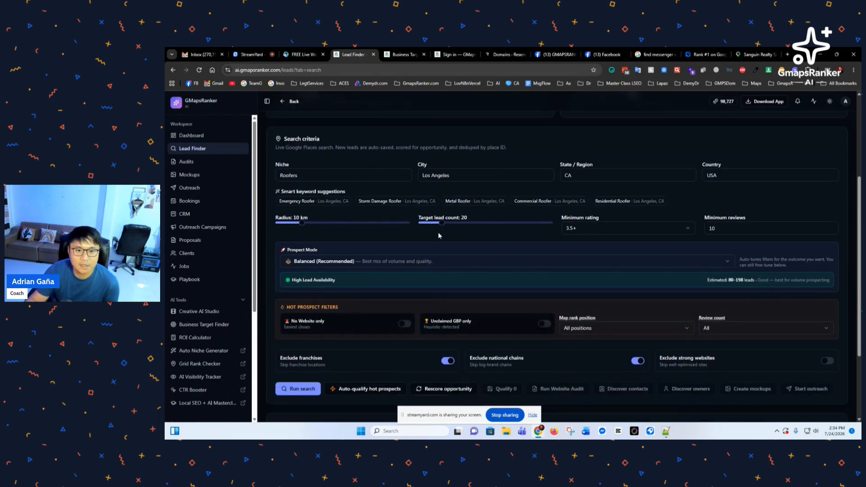
pyautogui.moveTo(443, 224); pyautogui.dragTo(428, 226)
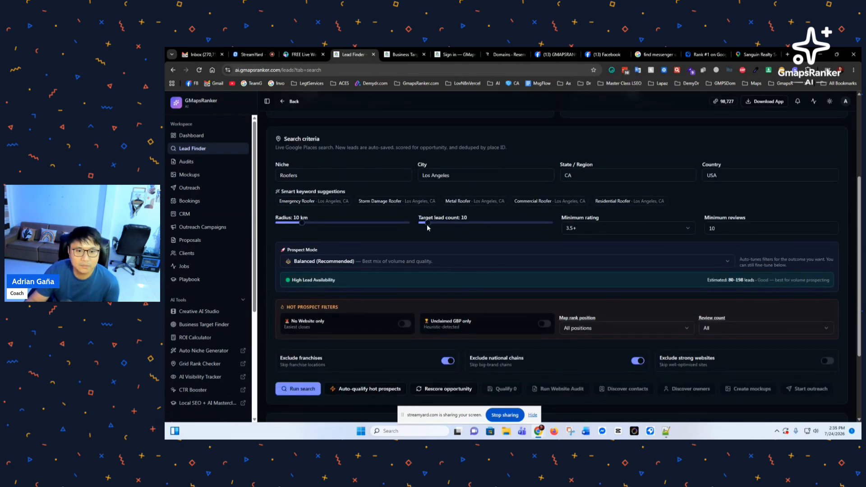
pyautogui.scroll(1, 327, 254)
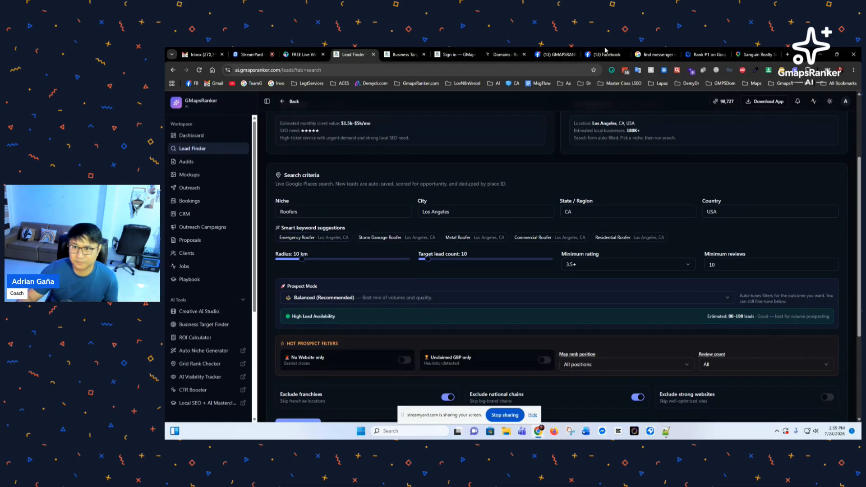
# Step: Replace the Google Maps search with 'roofers', then go back to the Lead Finder page
pyautogui.click(753, 54)
pyautogui.tripleClick(234, 104)
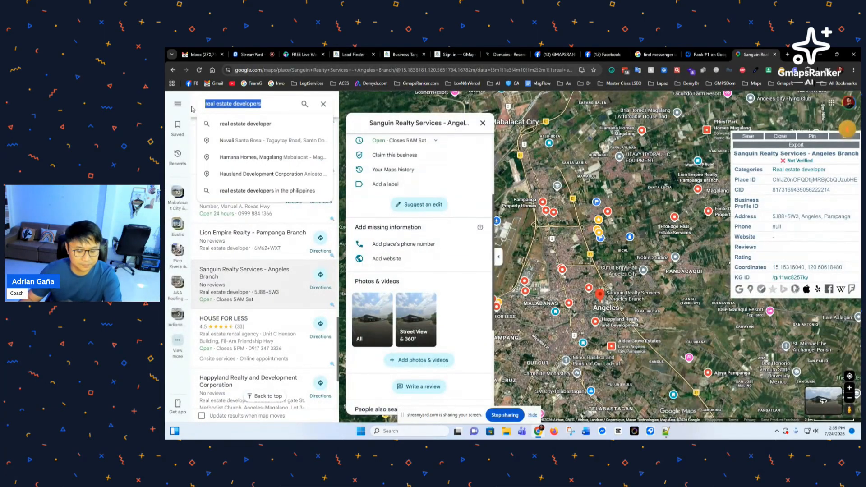
pyautogui.write('roofers')
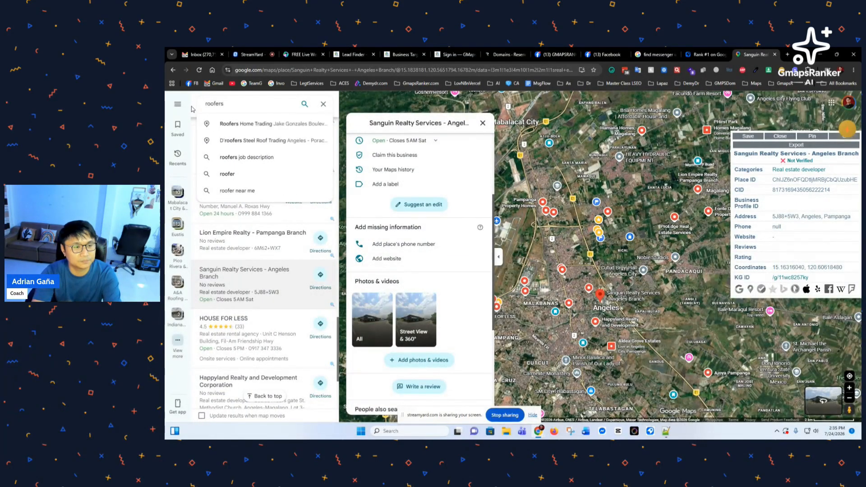
pyautogui.press('Return')
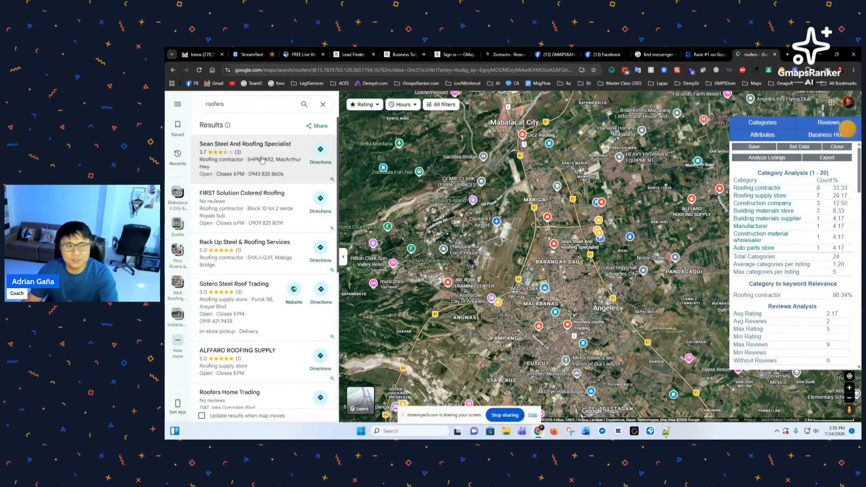
pyautogui.scroll(-3, 273, 304)
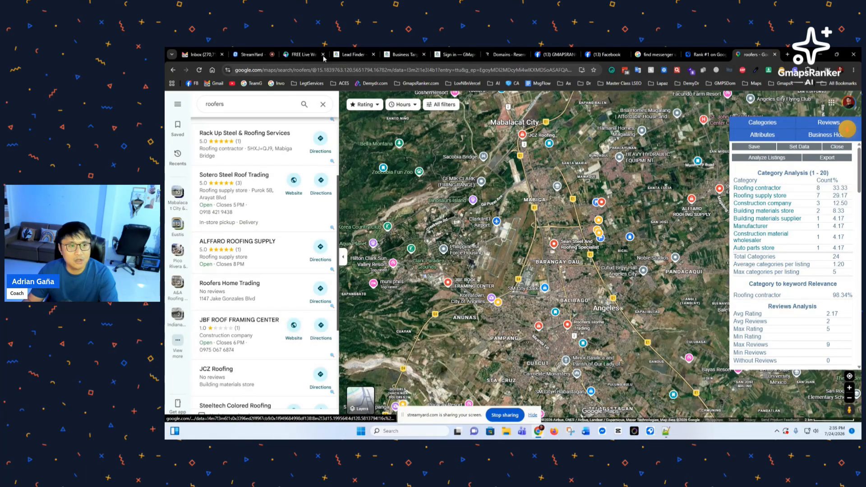
pyautogui.click(298, 55)
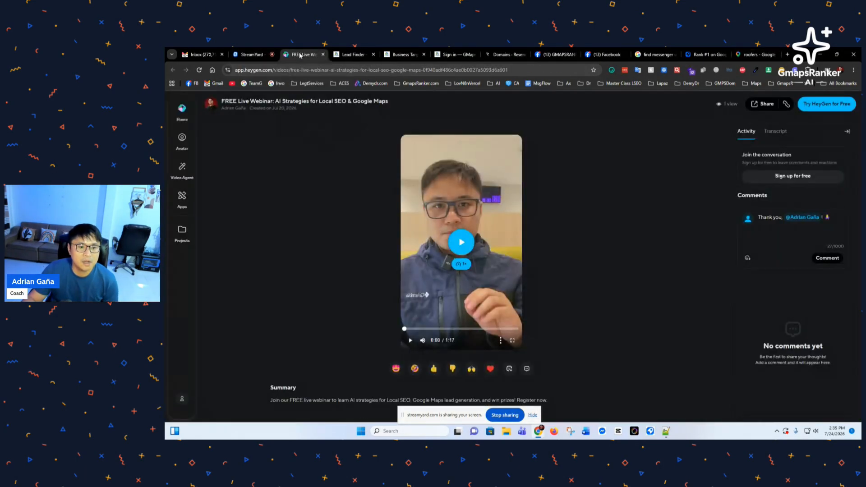
pyautogui.click(356, 55)
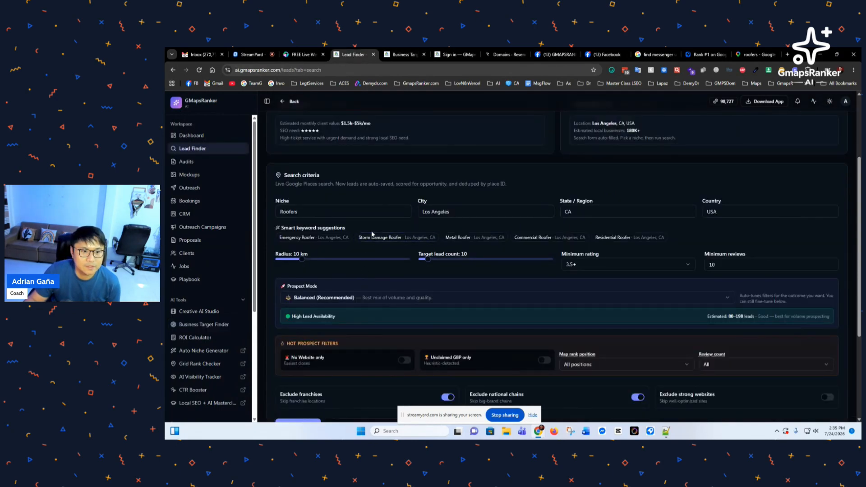
# Step: Make Storm Damage Roofer the niche, enable No Website only, and return to the roofers map
pyautogui.click(320, 239)
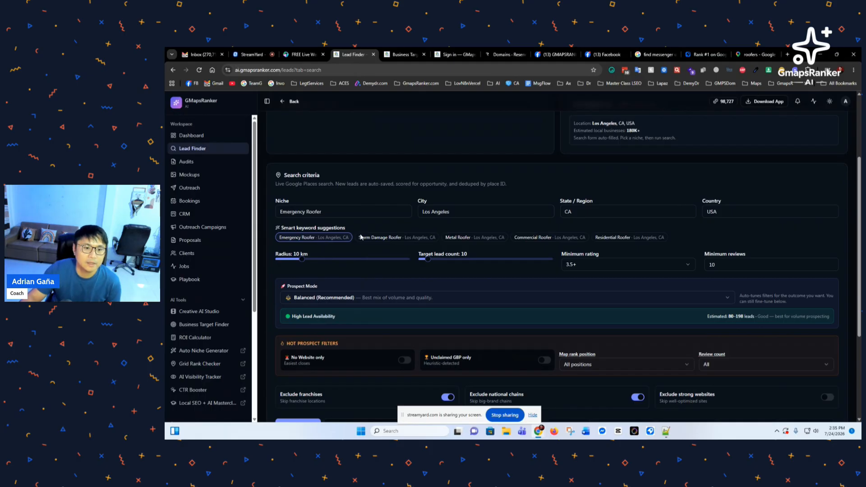
pyautogui.click(372, 238)
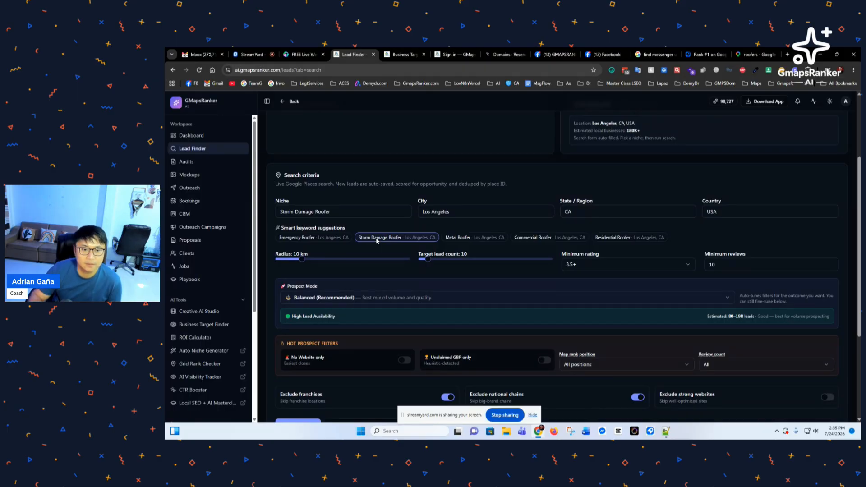
pyautogui.scroll(-2, 380, 259)
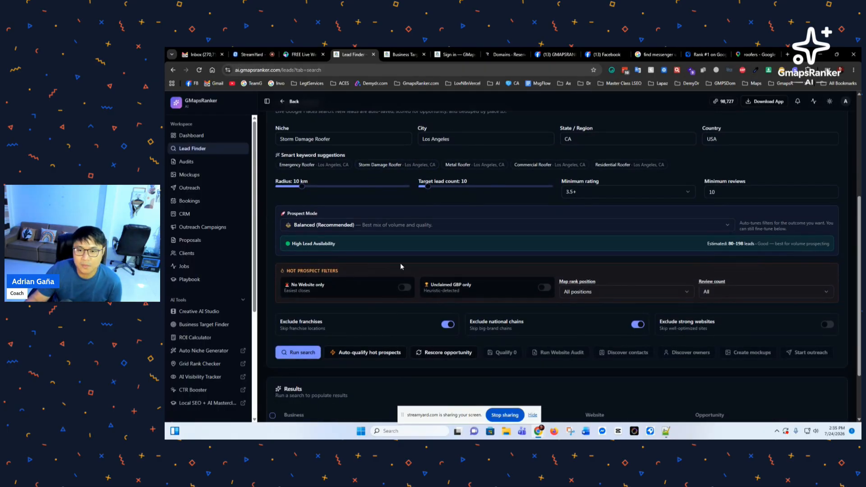
pyautogui.scroll(-1, 367, 266)
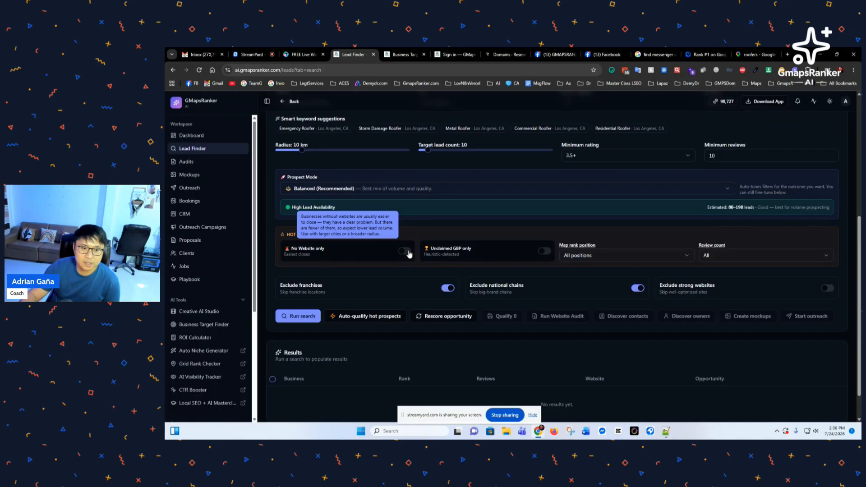
pyautogui.click(406, 252)
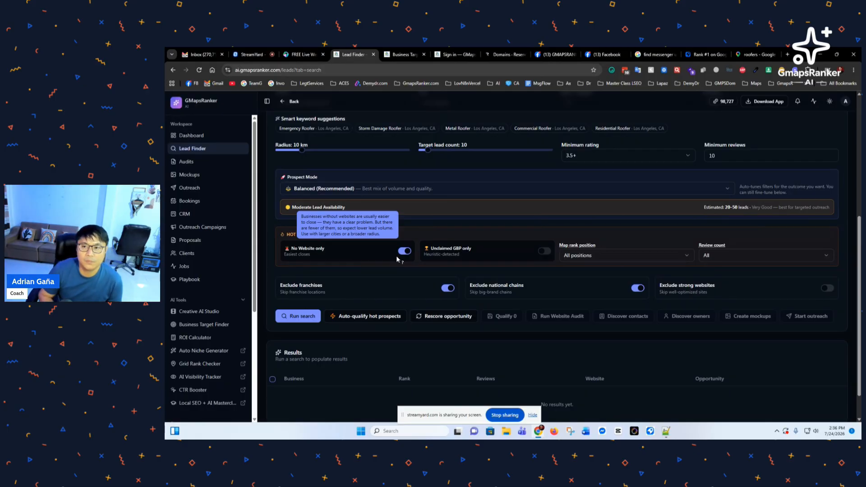
pyautogui.click(753, 55)
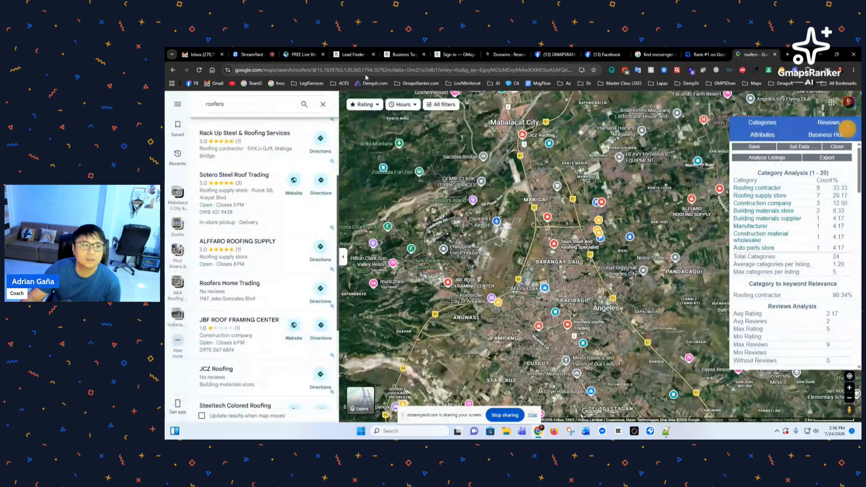
pyautogui.click(173, 70)
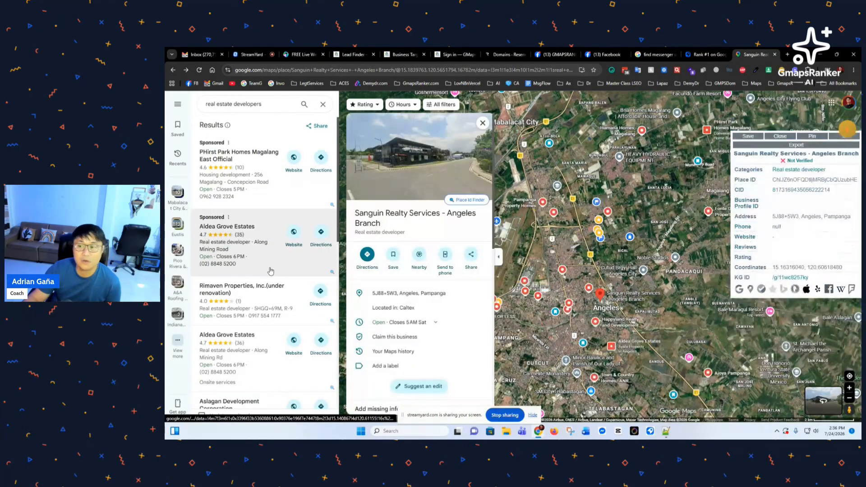
pyautogui.scroll(-3, 271, 270)
pyautogui.scroll(3, 262, 248)
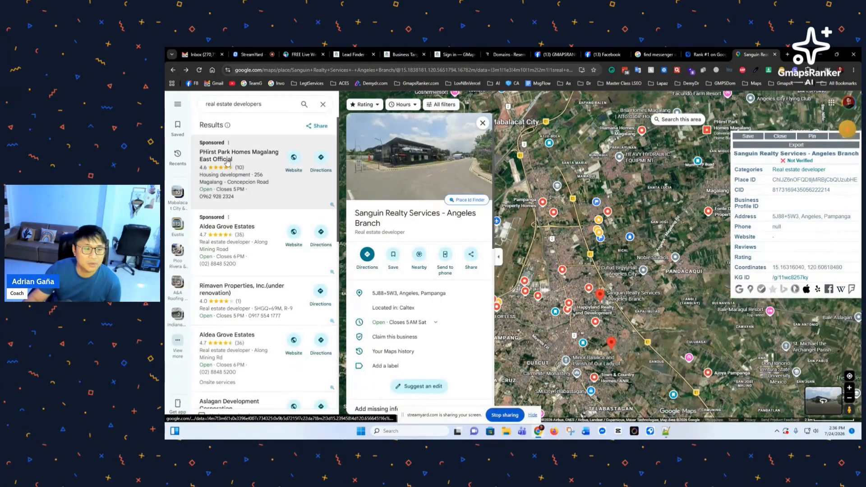
pyautogui.scroll(-10, 228, 162)
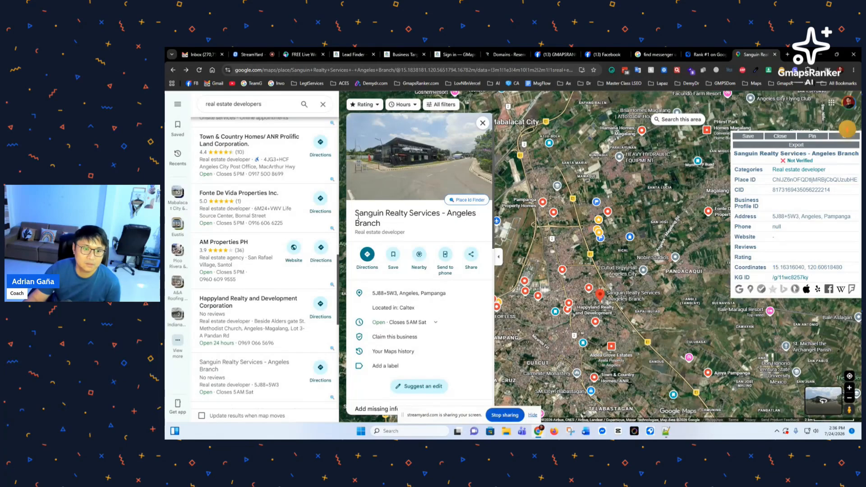
pyautogui.moveTo(356, 214); pyautogui.dragTo(403, 228)
pyautogui.click(406, 231)
pyautogui.scroll(-2, 428, 285)
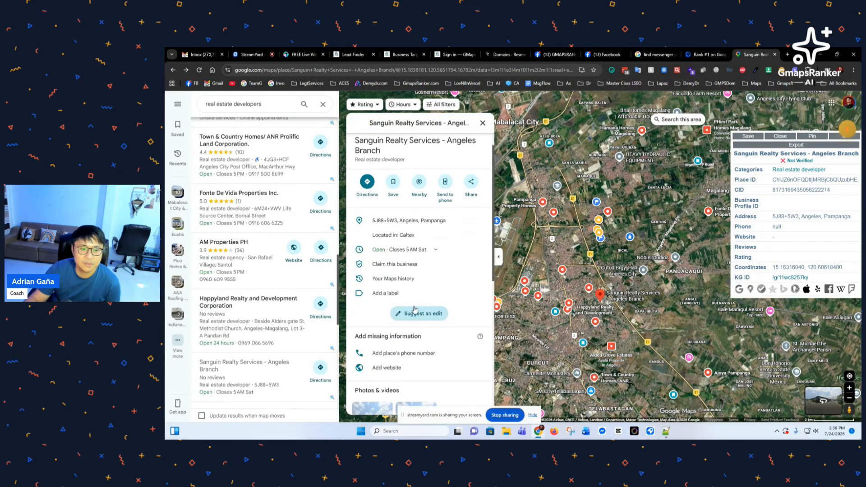
pyautogui.scroll(-2, 414, 316)
pyautogui.scroll(5, 408, 334)
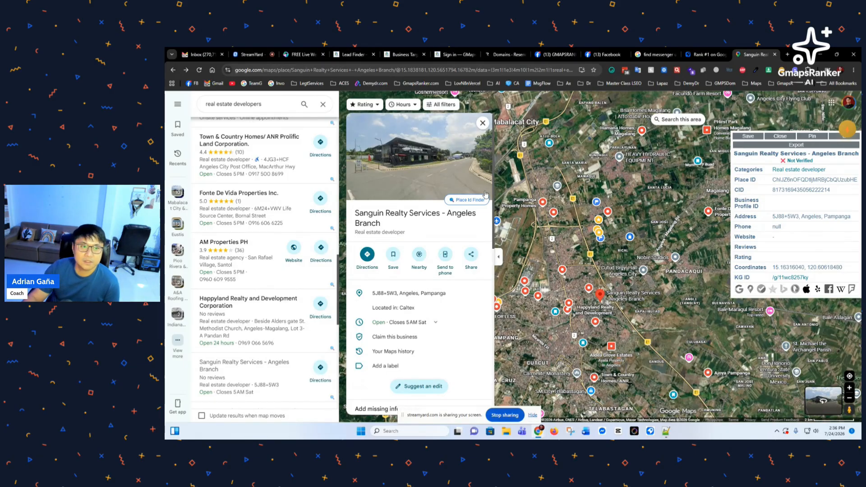
pyautogui.scroll(-8, 429, 350)
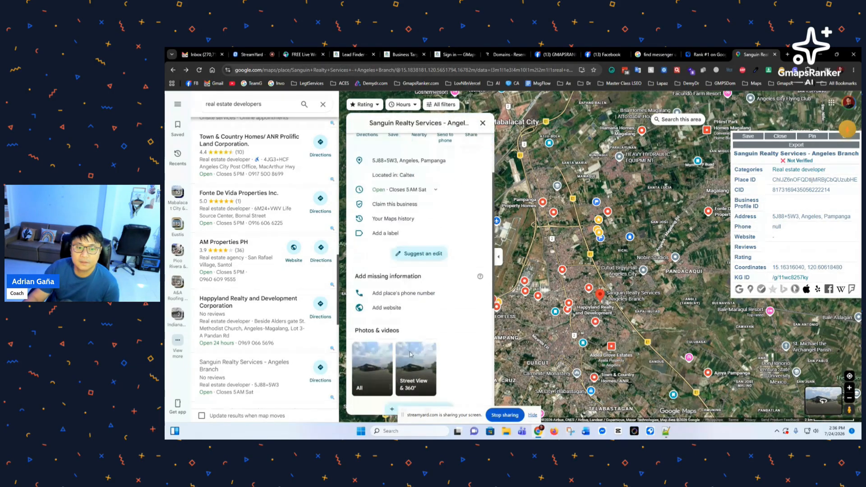
pyautogui.scroll(6, 429, 350)
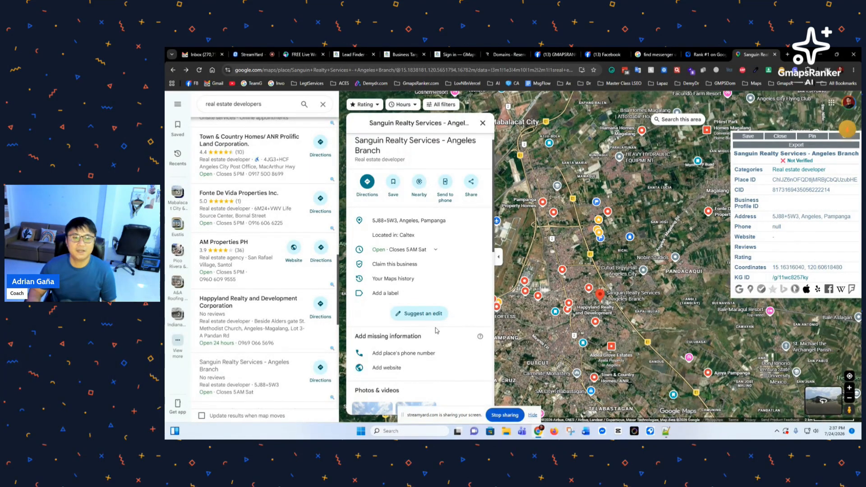
pyautogui.scroll(3, 458, 306)
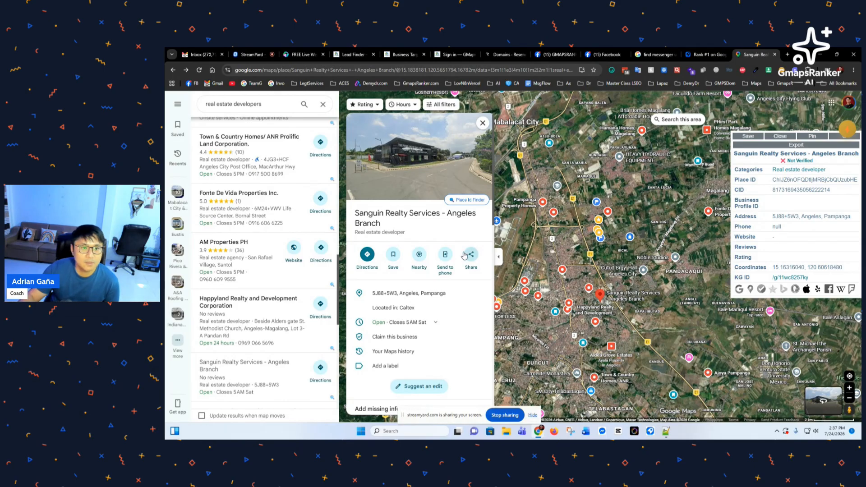
# Step: Turn off Exclude franchises and Exclude strong websites in Lead Finder
pyautogui.click(352, 55)
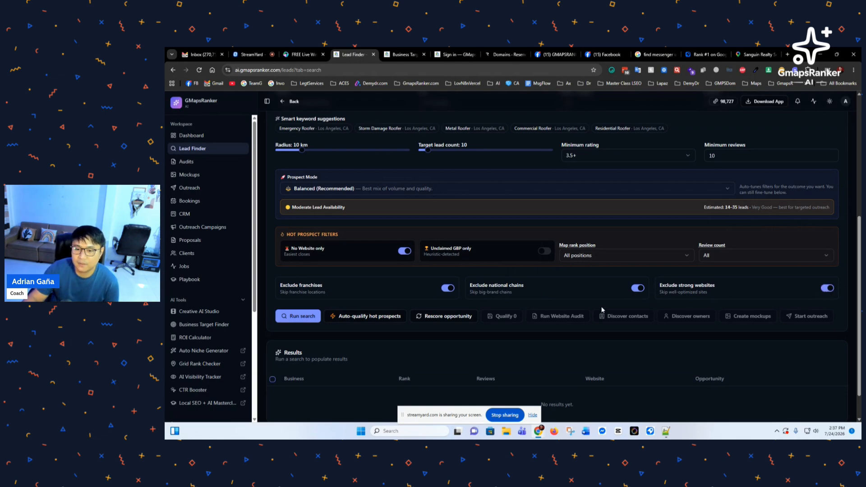
pyautogui.scroll(-2, 692, 296)
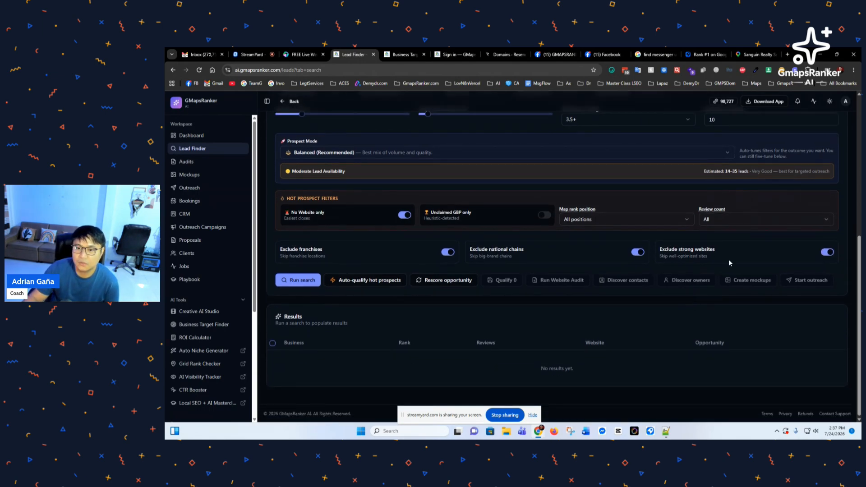
pyautogui.click(448, 253)
pyautogui.click(827, 253)
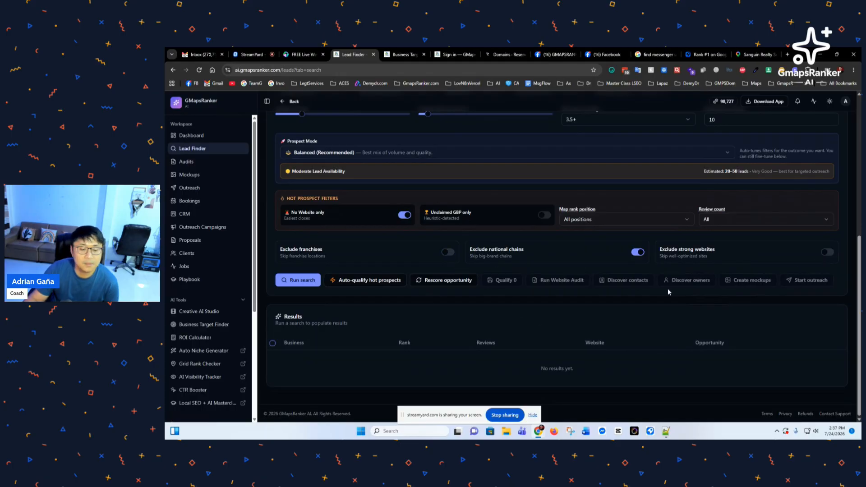
pyautogui.scroll(4, 386, 274)
pyautogui.scroll(-4, 361, 316)
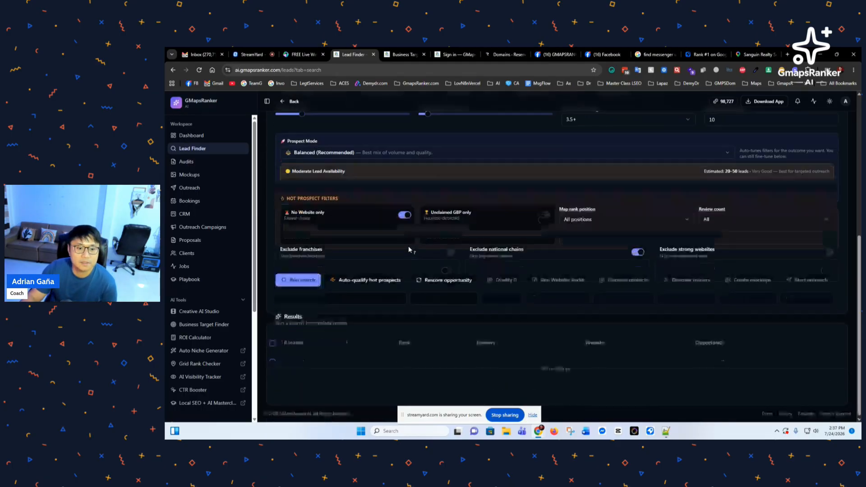
pyautogui.scroll(5, 334, 284)
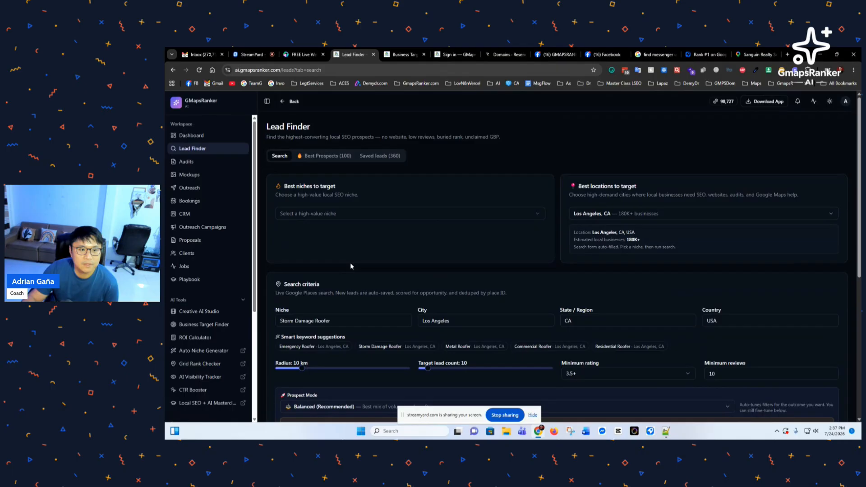
# Step: Pick Roofers as the niche and narrow it to Emergency Roofer
pyautogui.click(350, 214)
pyautogui.click(346, 228)
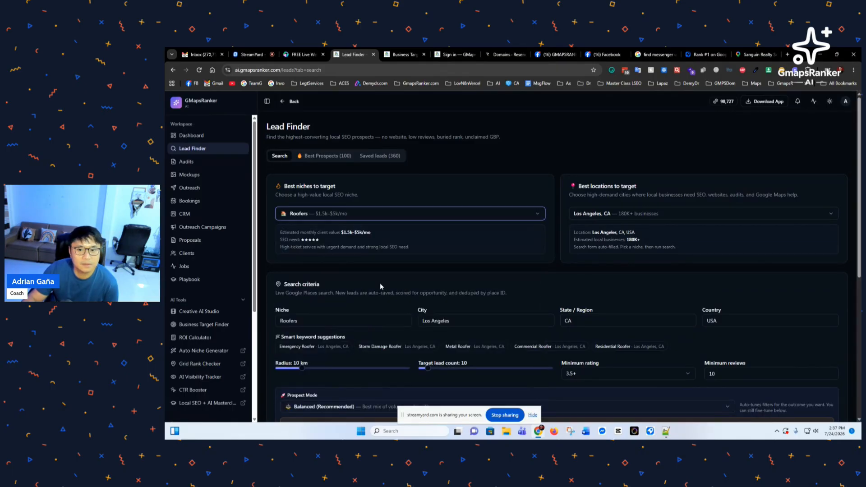
pyautogui.scroll(-3, 379, 286)
pyautogui.click(323, 238)
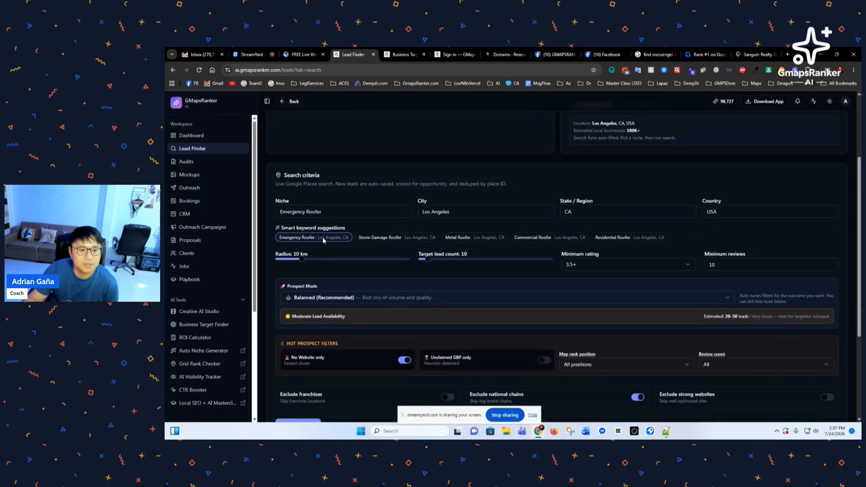
pyautogui.scroll(-4, 672, 194)
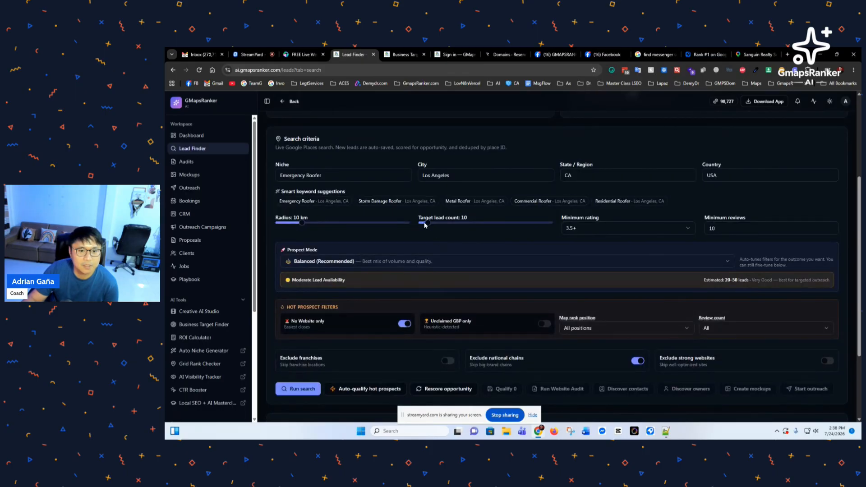
pyautogui.scroll(-3, 425, 225)
# Step: Run the Emergency Roofer lead search and confirm the 30-credit charge
pyautogui.click(298, 280)
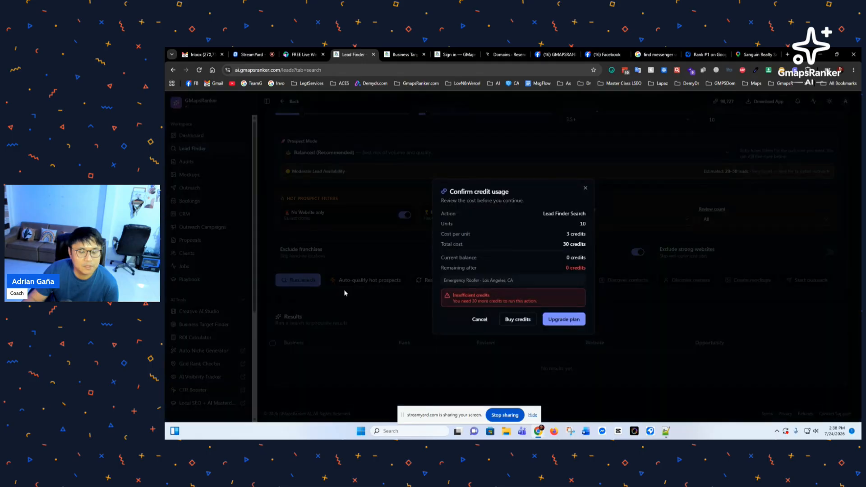
pyautogui.click(562, 308)
pyautogui.moveTo(463, 415); pyautogui.dragTo(751, 412)
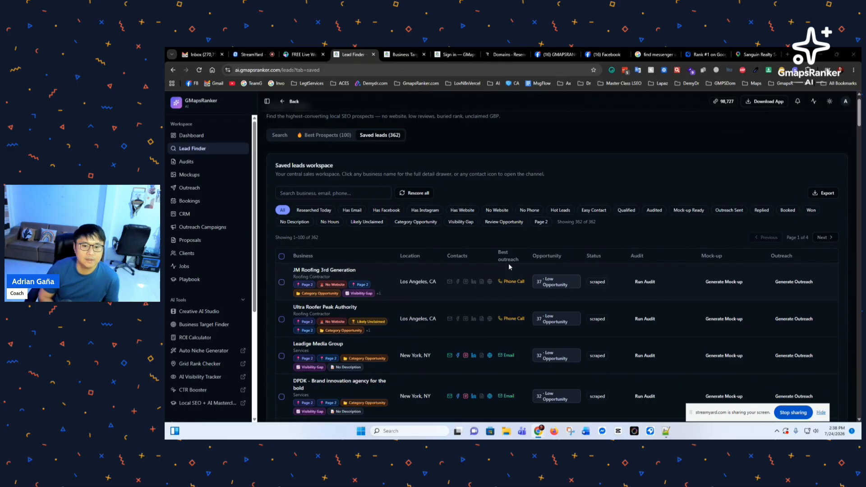
# Step: Highlight the first lead's Category Opportunity and No Website tags and the second lead's Likely Unclaimed tag
pyautogui.scroll(-4, 481, 253)
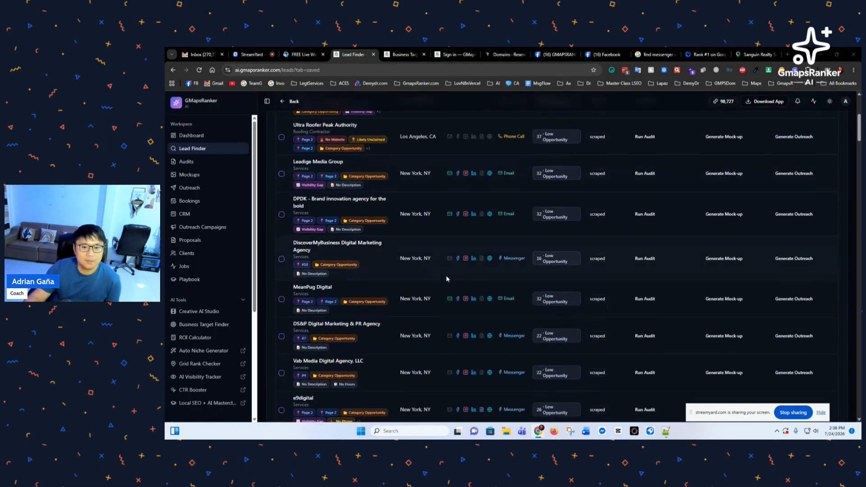
pyautogui.scroll(5, 446, 276)
pyautogui.scroll(-1, 421, 275)
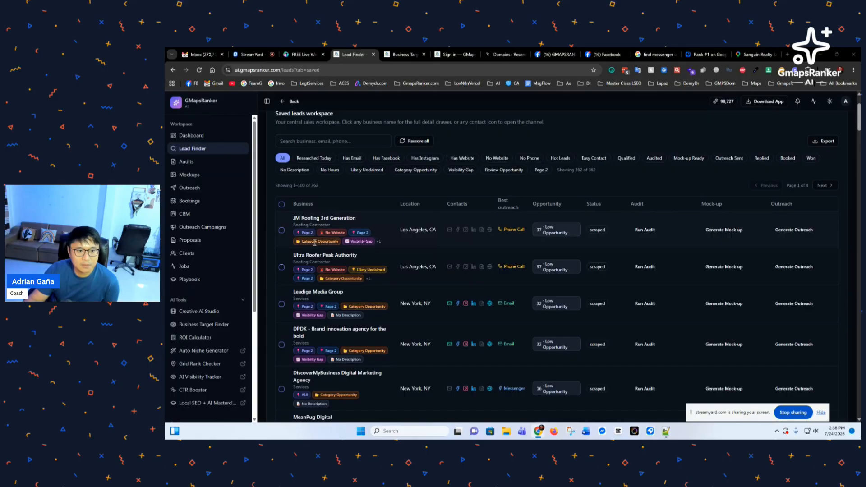
pyautogui.moveTo(314, 243); pyautogui.dragTo(336, 247)
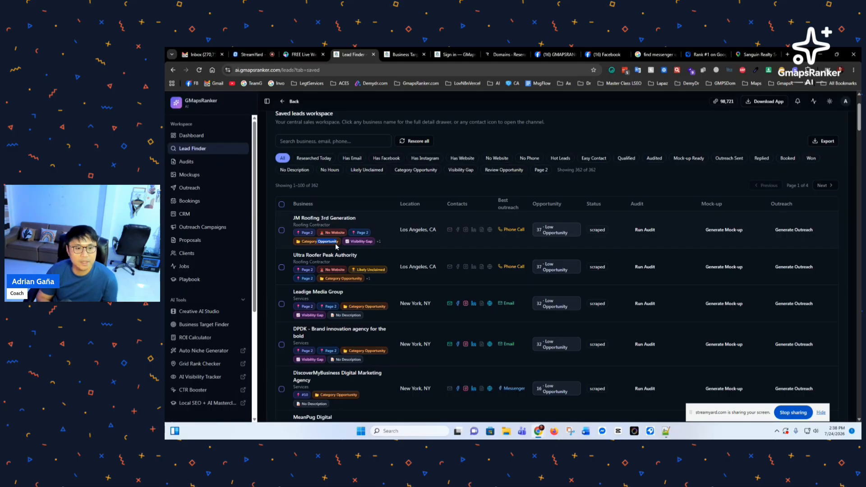
pyautogui.doubleClick(339, 233)
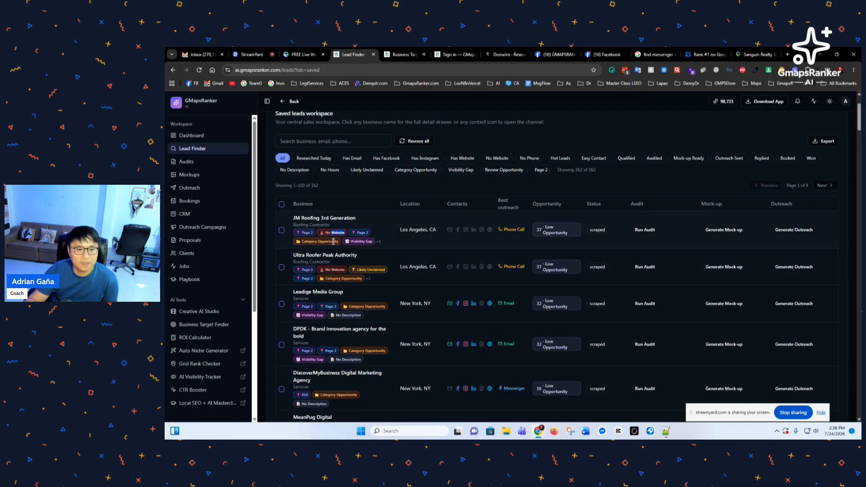
pyautogui.scroll(-1, 338, 259)
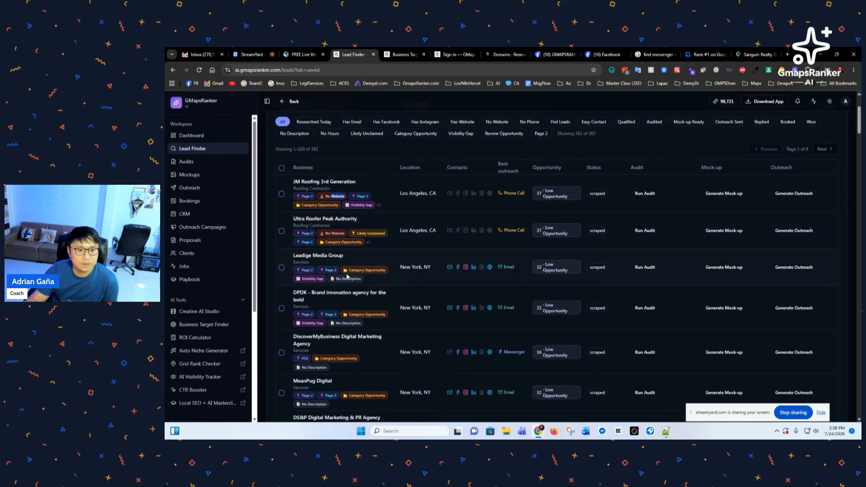
pyautogui.moveTo(357, 233); pyautogui.dragTo(383, 233)
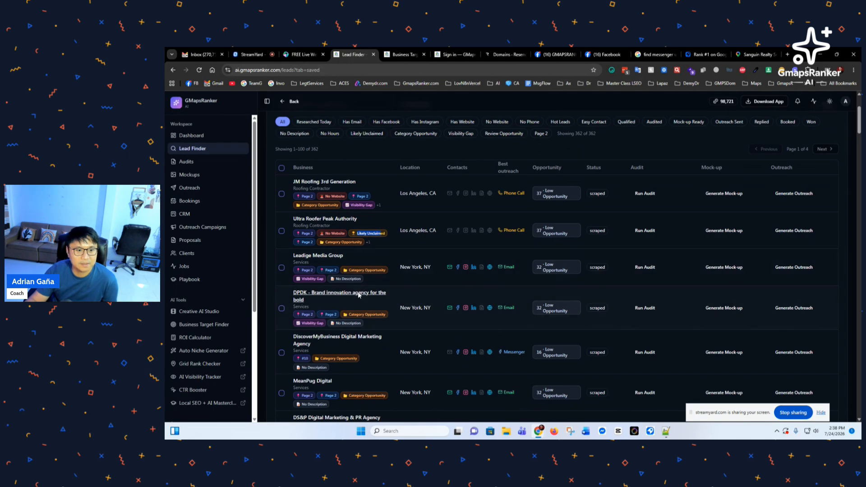
# Step: Scroll through the list of 362 saved leads
pyautogui.scroll(-1, 358, 301)
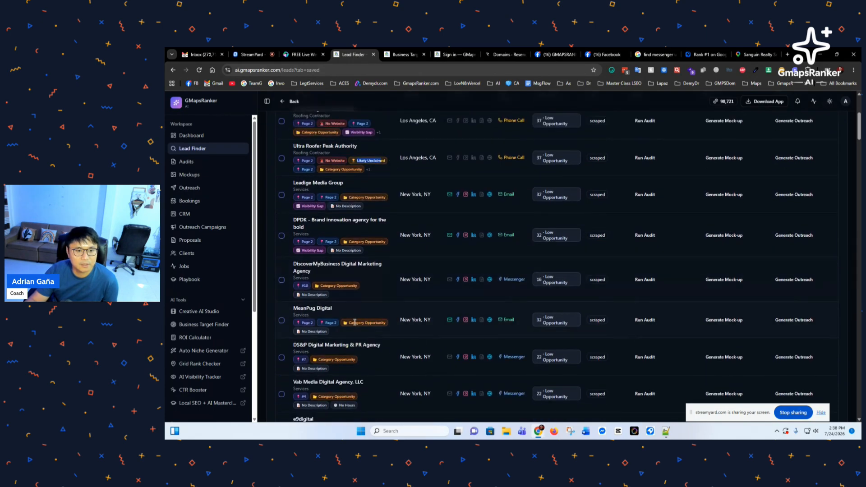
pyautogui.scroll(-2, 343, 320)
pyautogui.scroll(5, 343, 320)
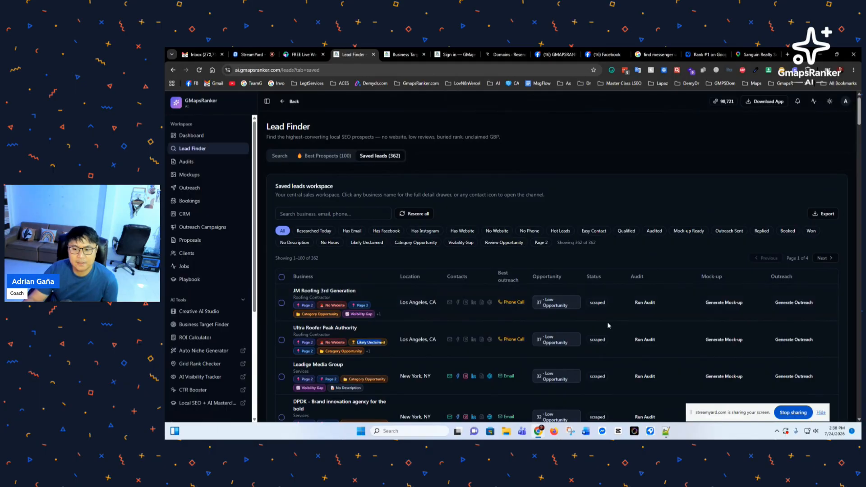
pyautogui.moveTo(747, 415); pyautogui.dragTo(773, 106)
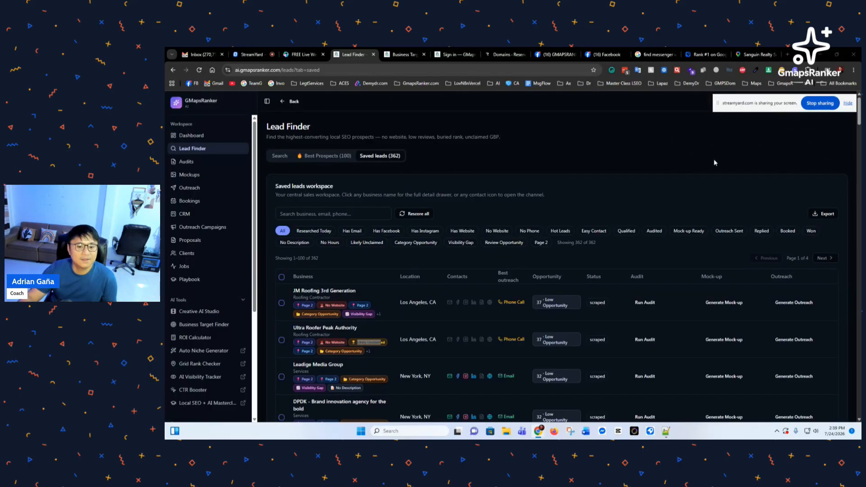
pyautogui.scroll(-2, 663, 174)
pyautogui.scroll(2, 467, 278)
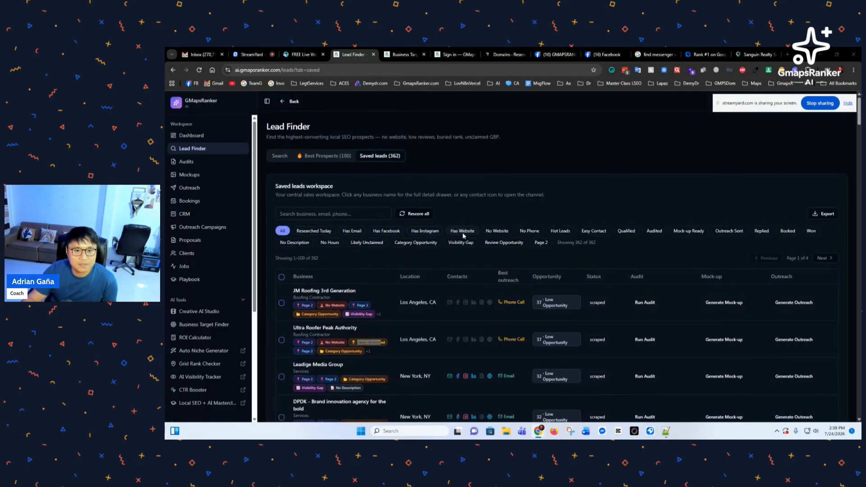
# Step: Apply the Has Email filter, leaving 189 of 362 saved leads, and scroll the results
pyautogui.click(352, 231)
pyautogui.scroll(-5, 391, 285)
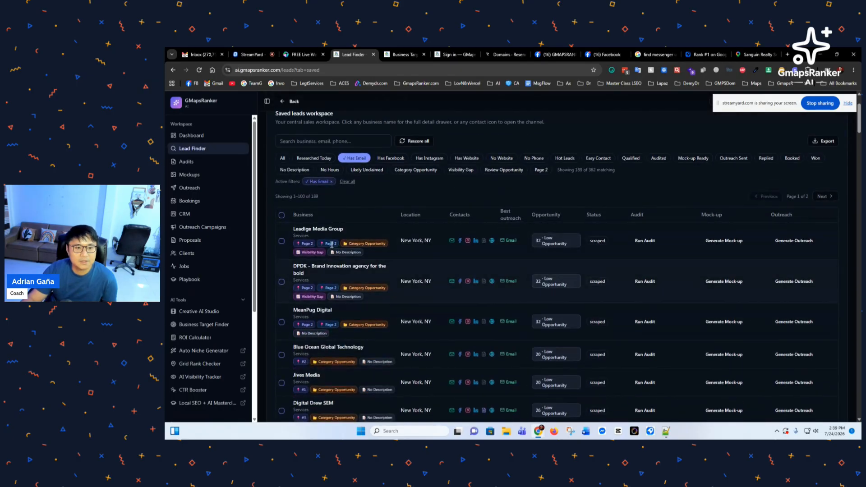
pyautogui.scroll(3, 391, 285)
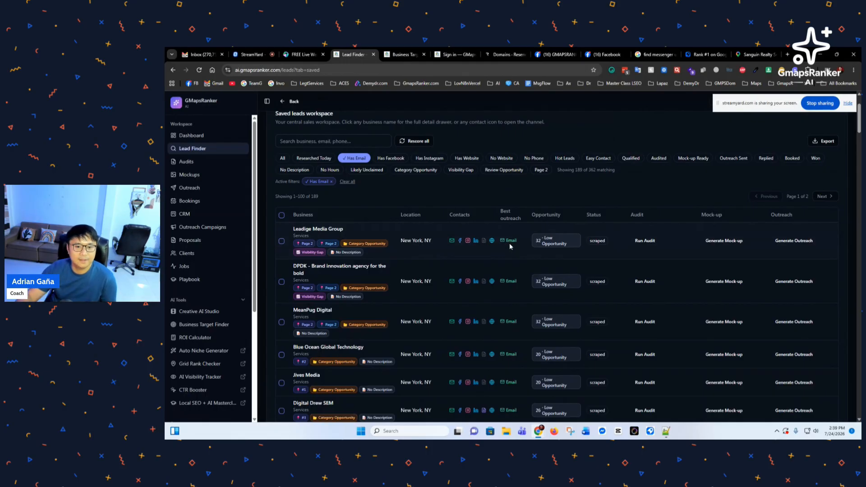
pyautogui.scroll(-3, 447, 280)
pyautogui.scroll(4, 452, 282)
pyautogui.scroll(1, 376, 310)
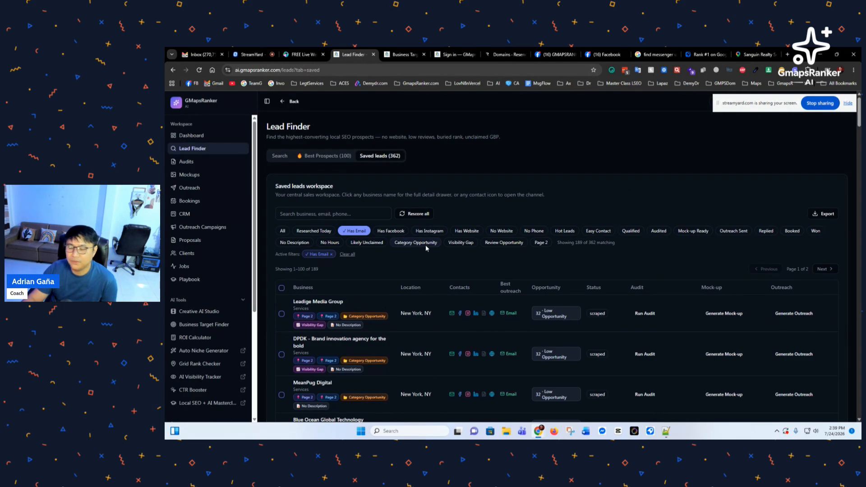
pyautogui.scroll(-2, 403, 266)
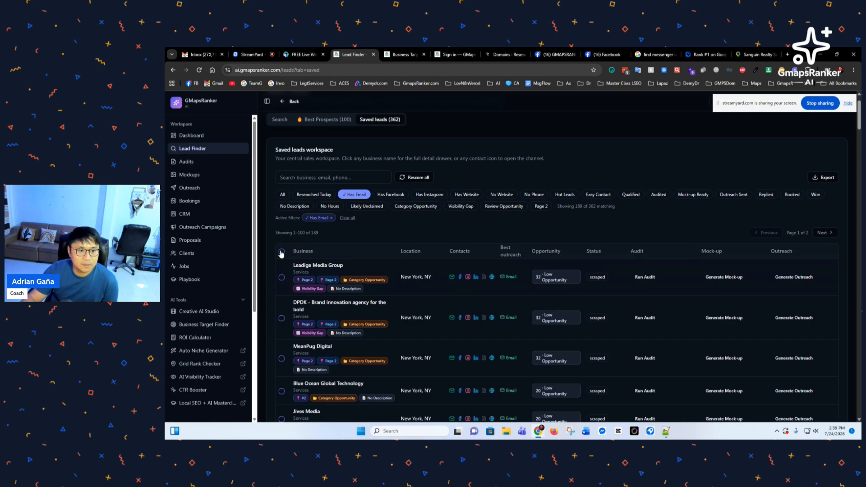
# Step: Select Leadige Media Group, DPDK, MeanPug Digital, Blue Ocean Global Technology and Jives Media
pyautogui.click(280, 277)
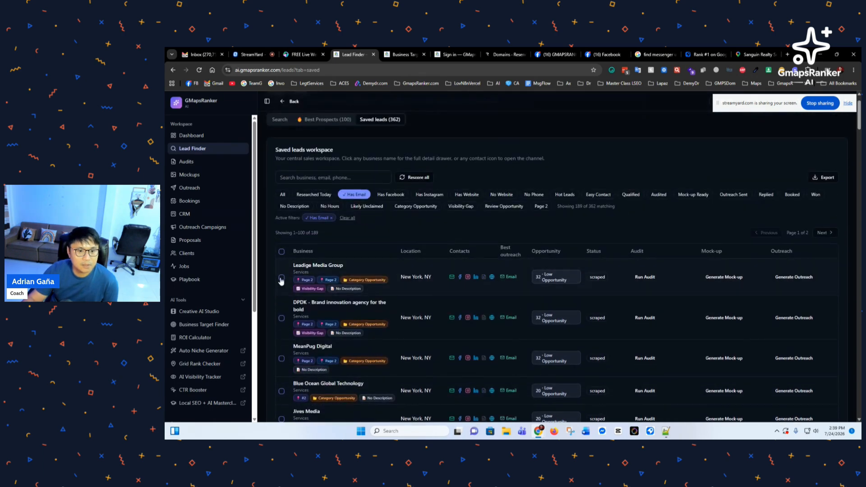
pyautogui.click(281, 342)
pyautogui.scroll(-3, 282, 342)
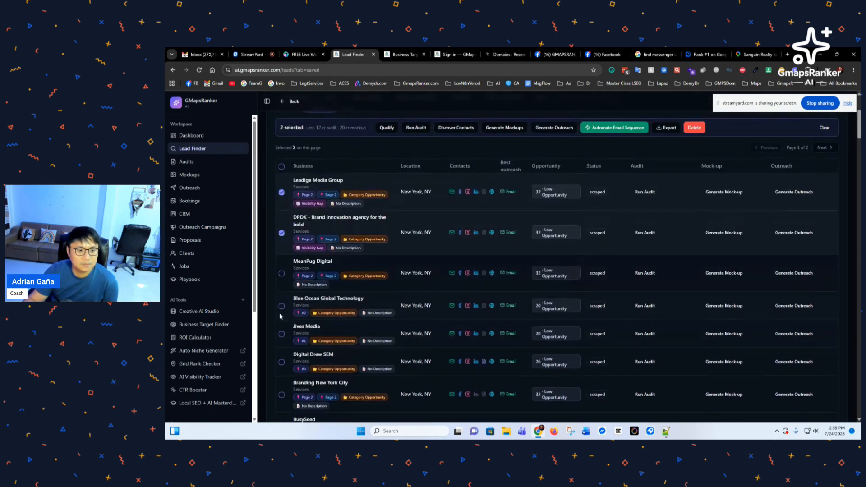
pyautogui.click(281, 274)
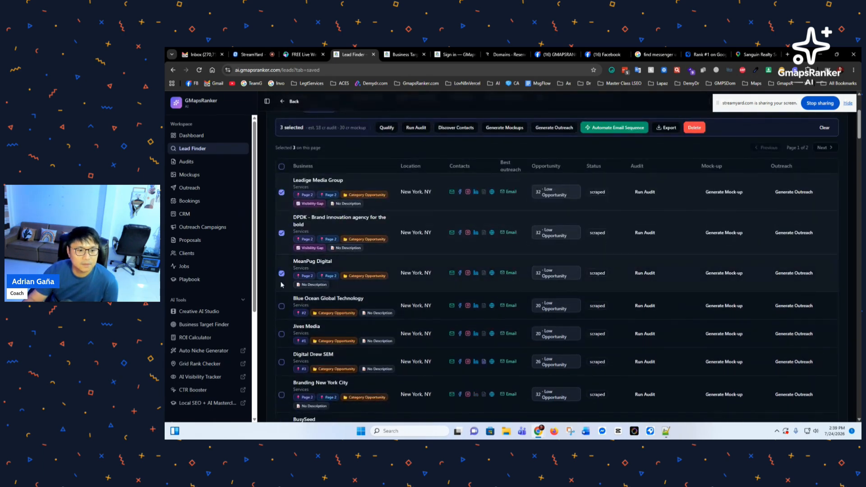
pyautogui.click(281, 307)
pyautogui.click(281, 334)
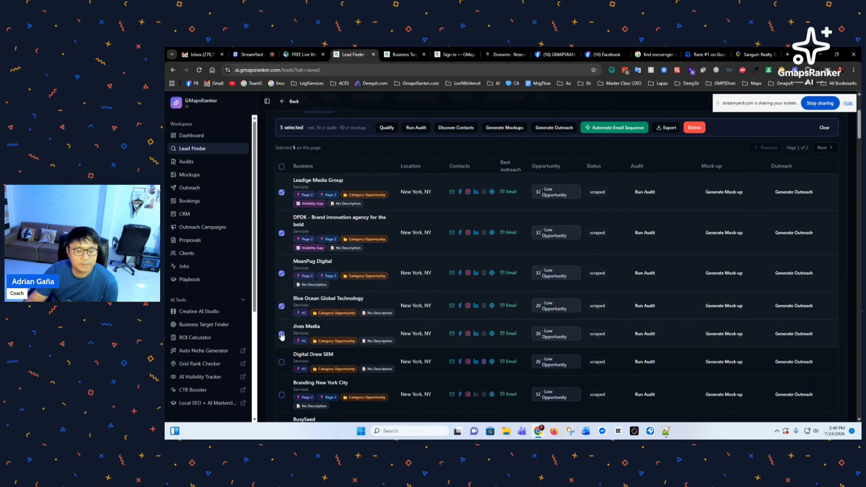
pyautogui.scroll(2, 384, 325)
pyautogui.scroll(3, 393, 324)
pyautogui.scroll(-1, 413, 294)
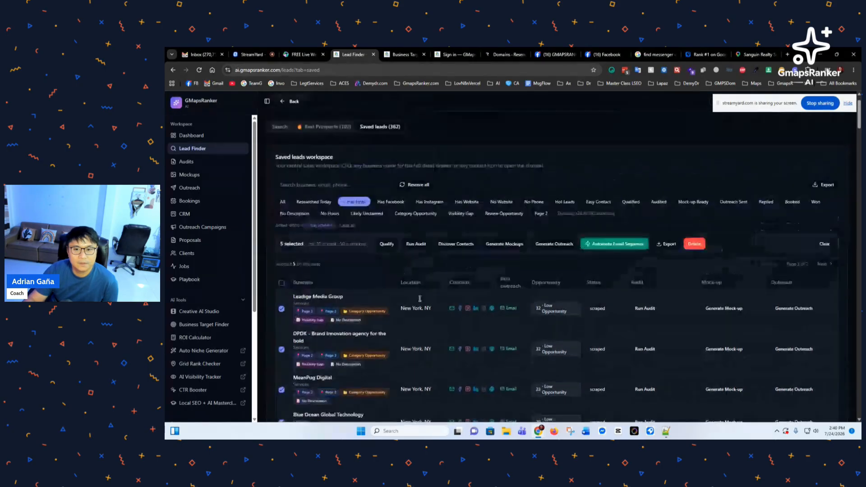
pyautogui.scroll(1, 420, 299)
pyautogui.scroll(-1, 569, 298)
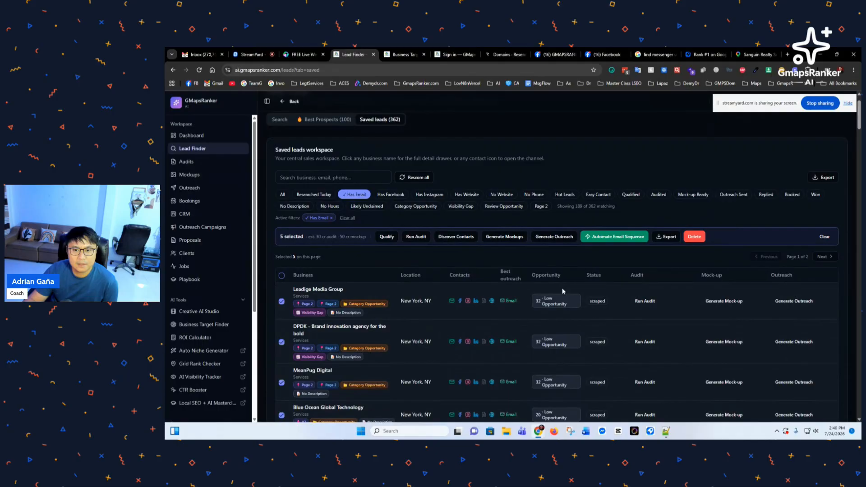
# Step: Open Automate Email Sequence for the selection, then dismiss it without creating a sequence
pyautogui.click(615, 237)
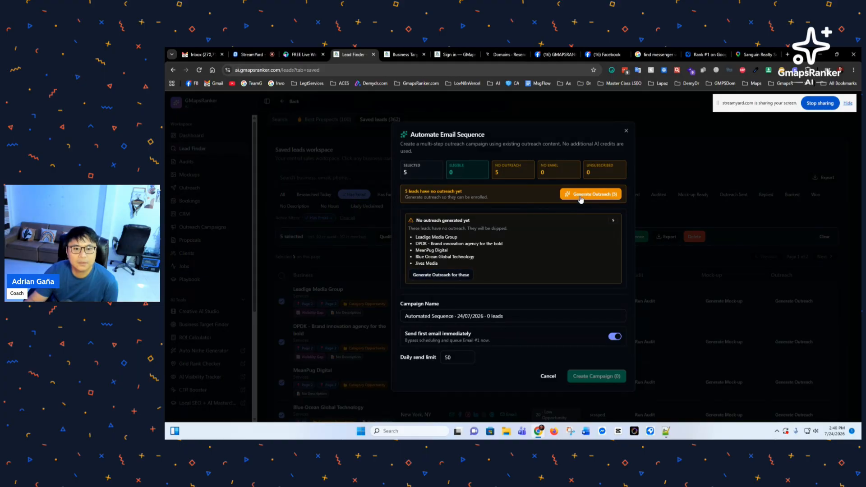
pyautogui.click(627, 132)
pyautogui.scroll(-2, 483, 253)
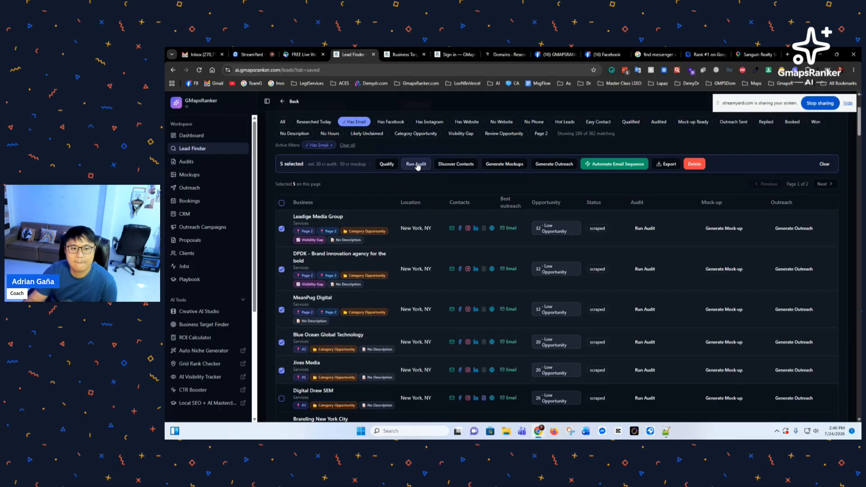
# Step: Run a bulk audit on the five selected leads, approving the 25-credit cost
pyautogui.click(417, 165)
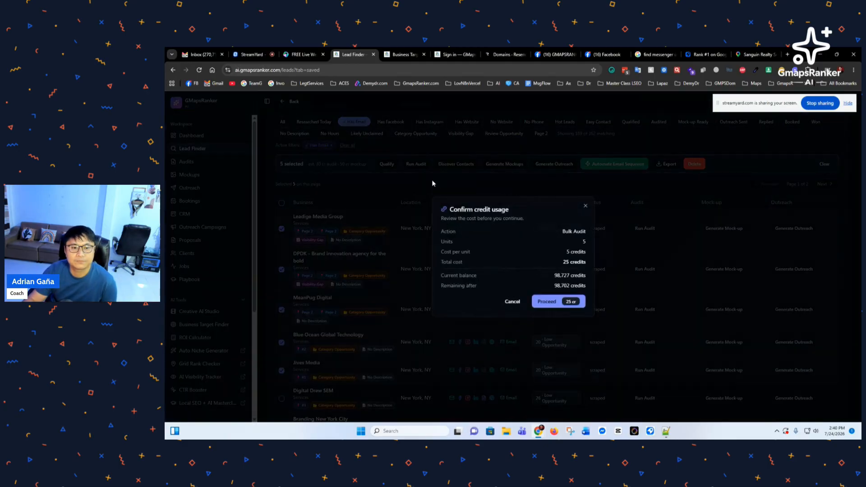
pyautogui.click(558, 302)
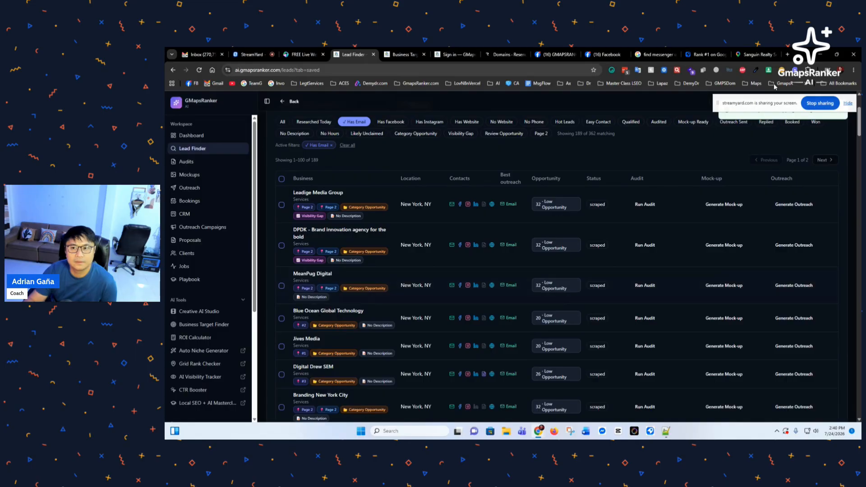
pyautogui.moveTo(758, 104); pyautogui.dragTo(751, 434)
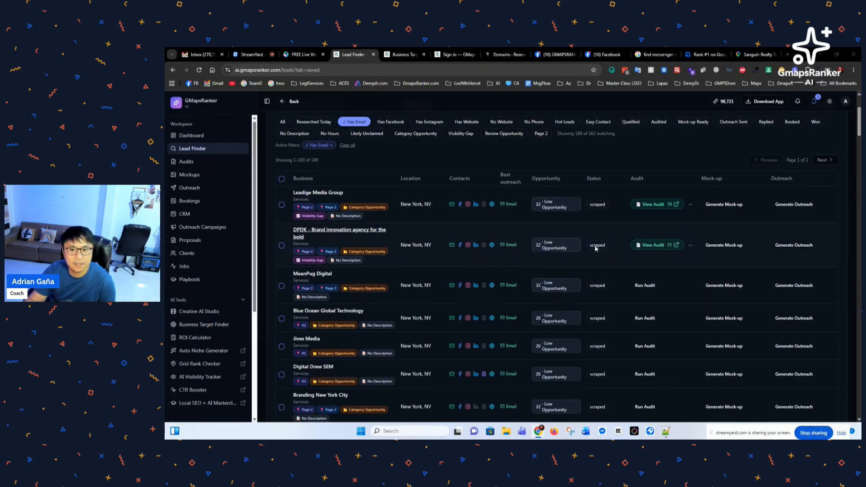
# Step: Open Leadige Media Group's audit report, which scores 79/100 overall
pyautogui.click(655, 204)
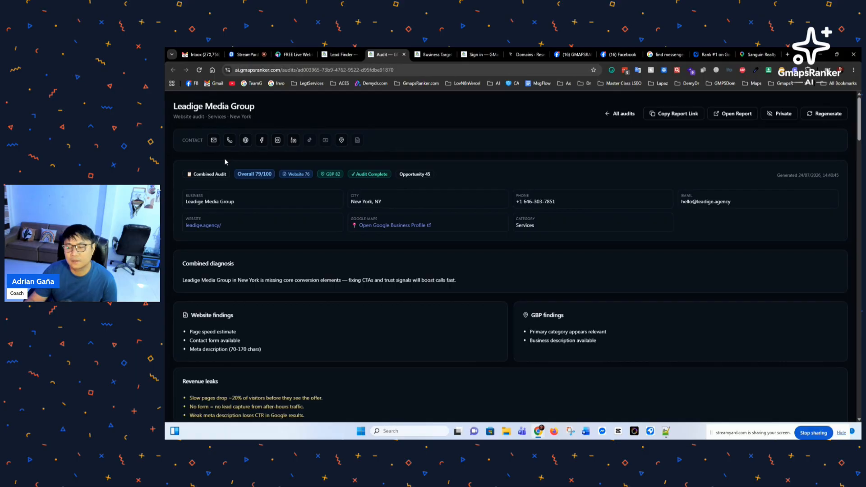
pyautogui.click(246, 141)
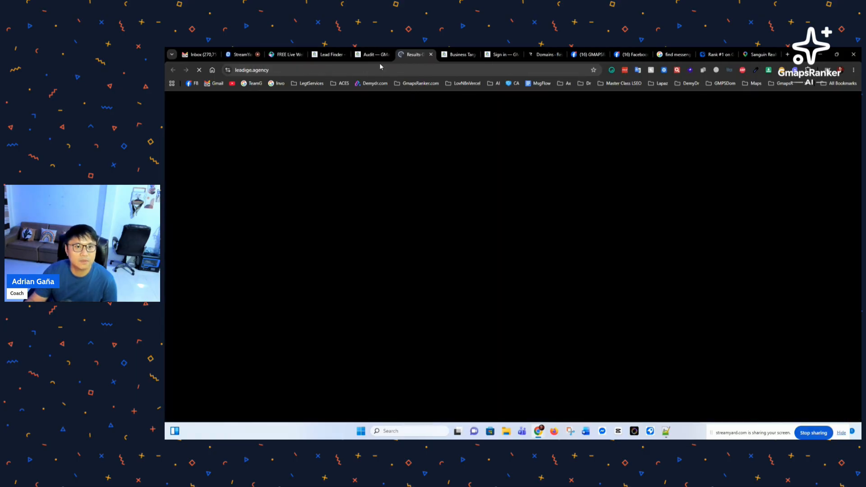
pyautogui.click(370, 55)
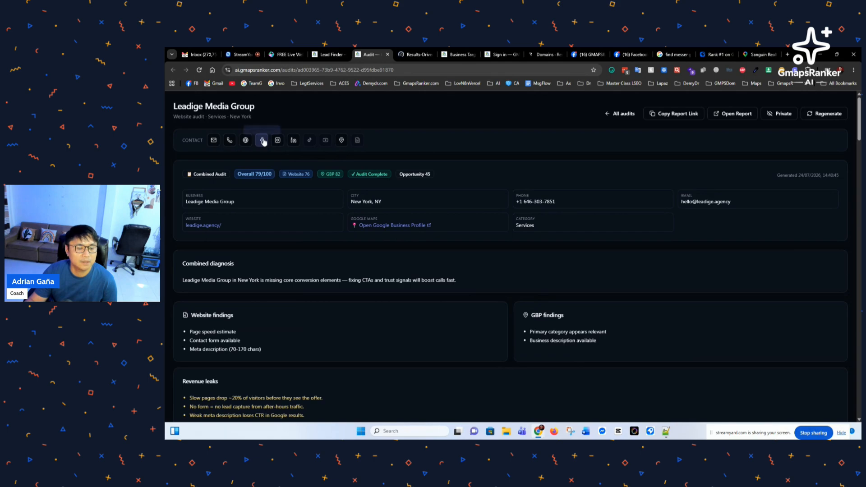
pyautogui.click(426, 55)
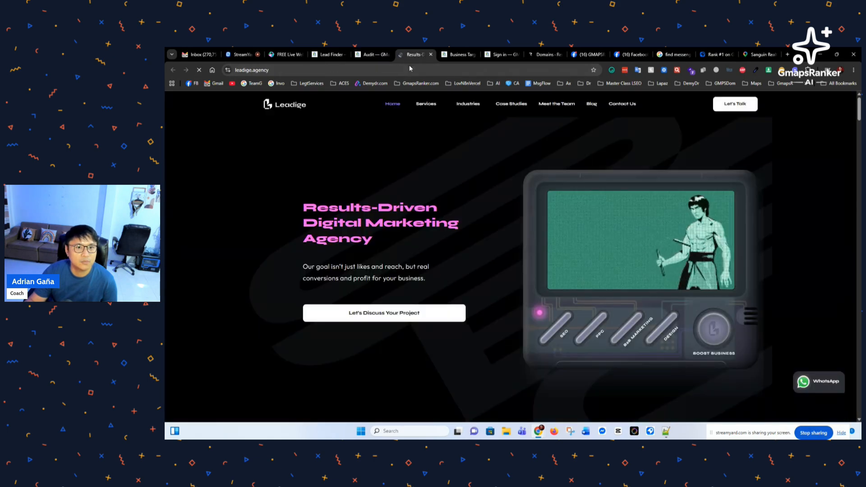
pyautogui.hotkey('ctrl', 'w')
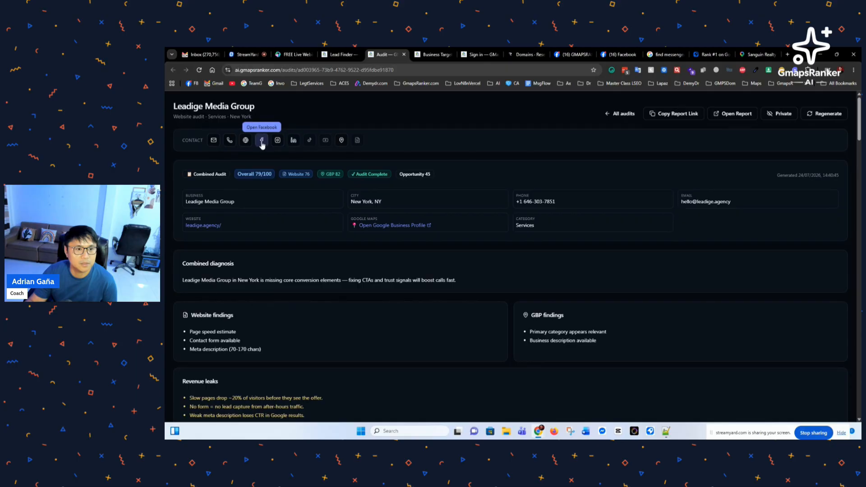
# Step: Start generating a mock-up from Leadige Media Group's audit, then go back to Lead Finder
pyautogui.scroll(-15, 303, 239)
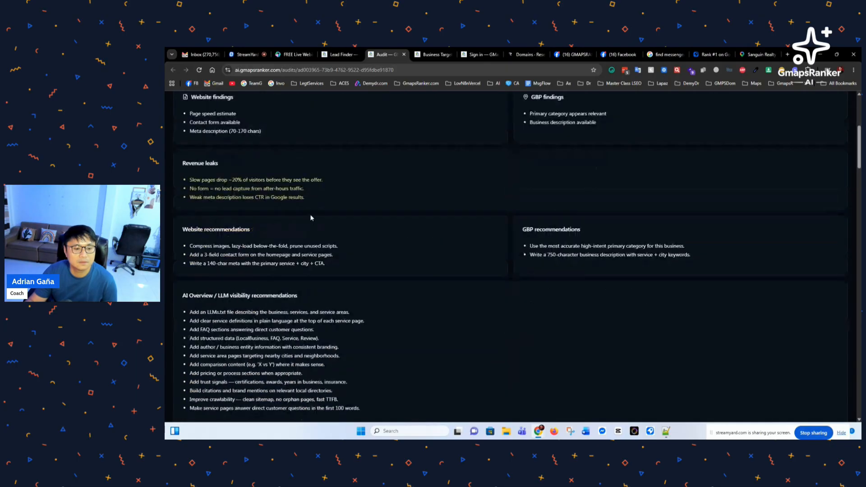
pyautogui.scroll(-20, 304, 238)
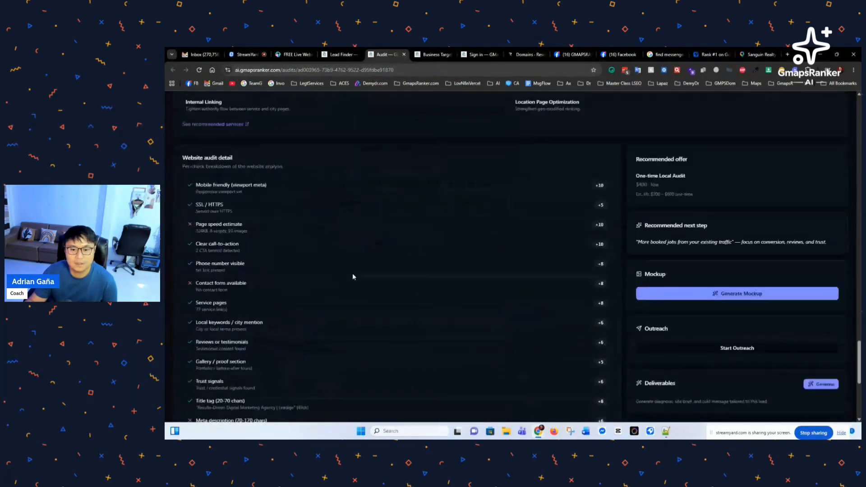
pyautogui.scroll(3, 511, 256)
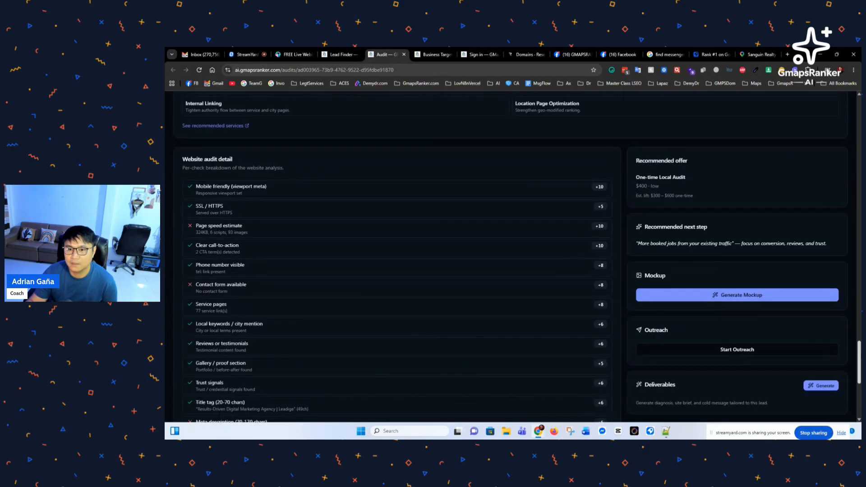
pyautogui.scroll(20, 511, 257)
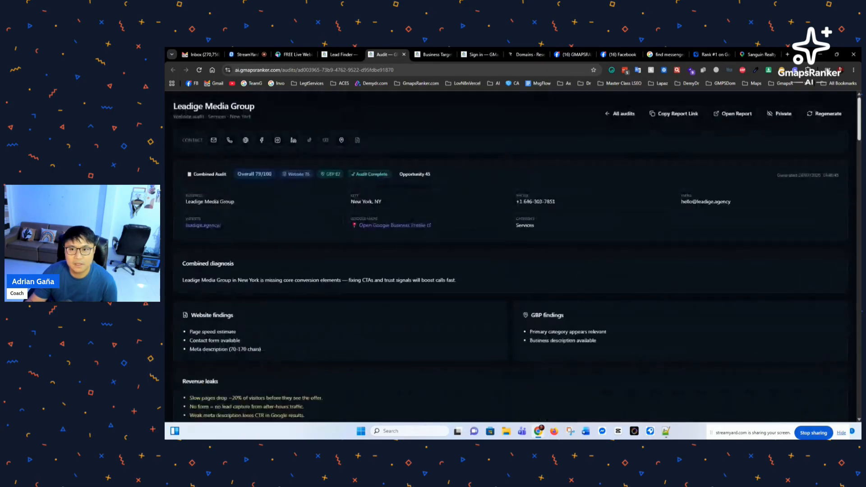
pyautogui.scroll(-20, 856, 363)
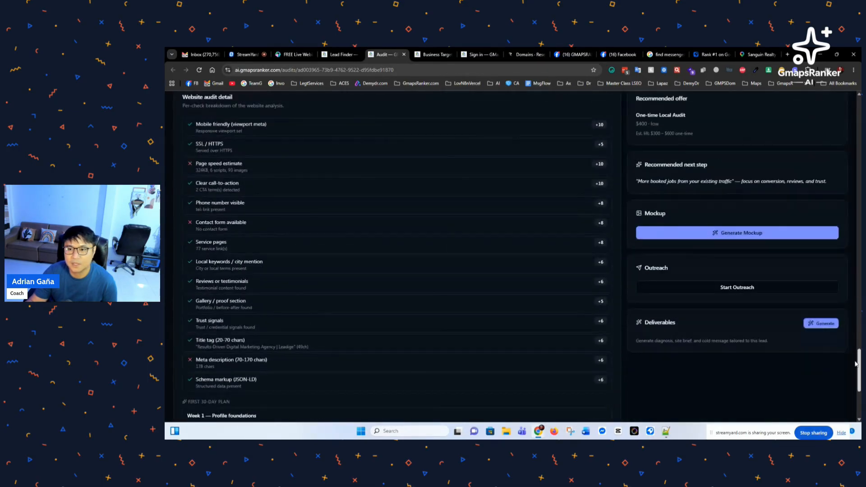
pyautogui.moveTo(856, 363); pyautogui.dragTo(855, 360)
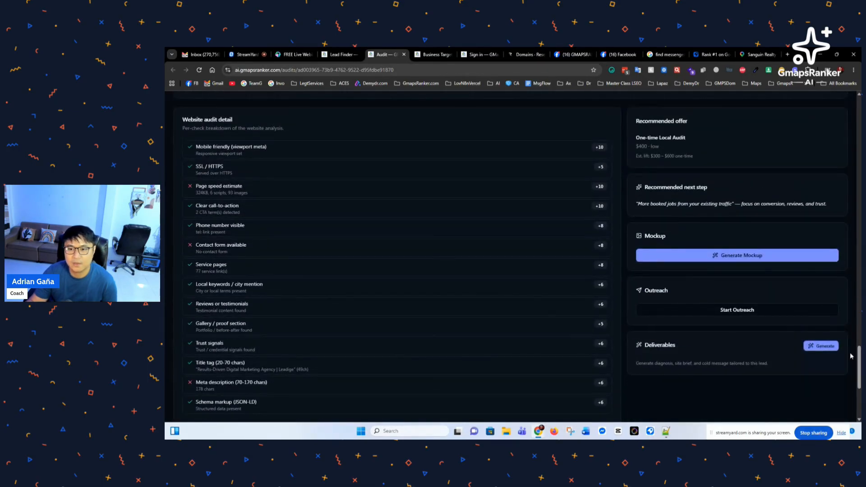
pyautogui.click(741, 257)
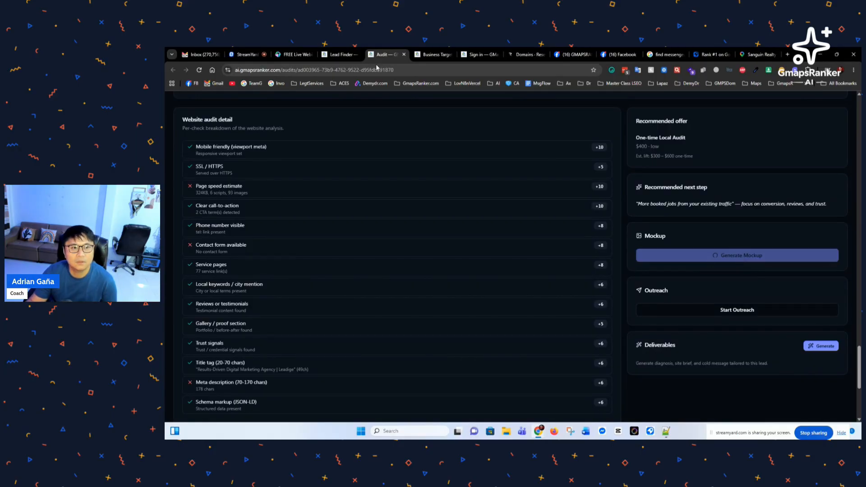
pyautogui.click(340, 54)
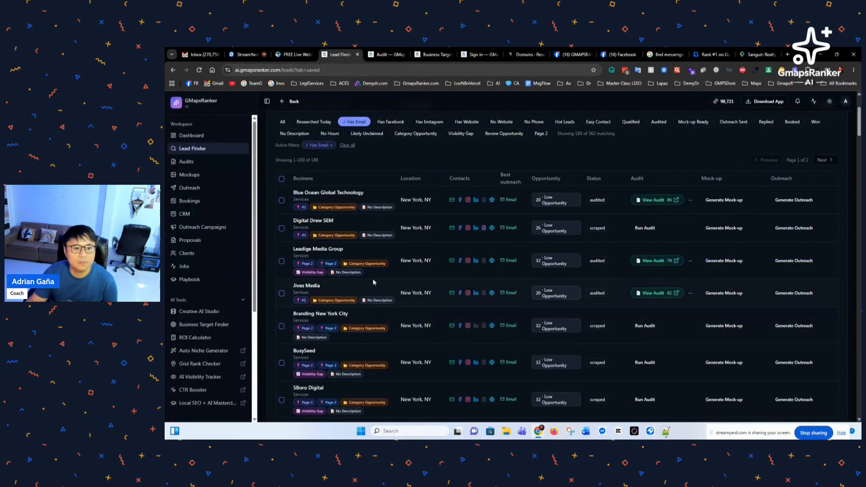
# Step: Select Blue Ocean Global Technology, Leadige Media Group and Jives Media and request mock-ups for all three
pyautogui.click(281, 200)
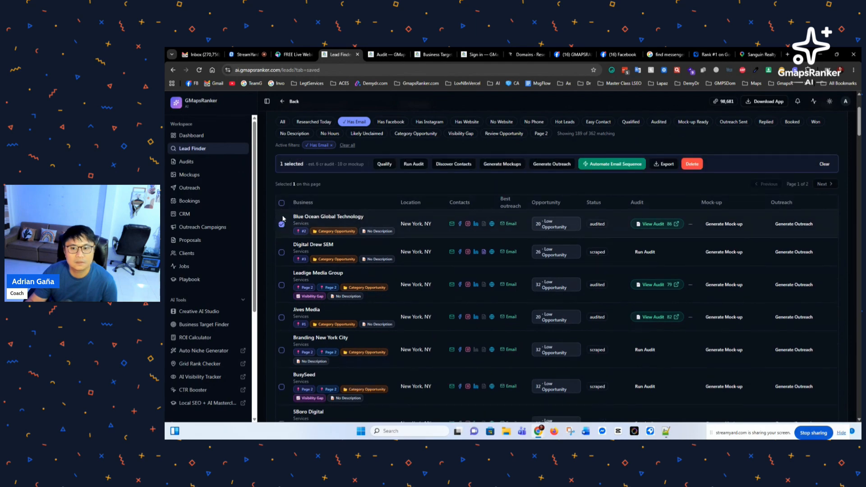
pyautogui.click(281, 285)
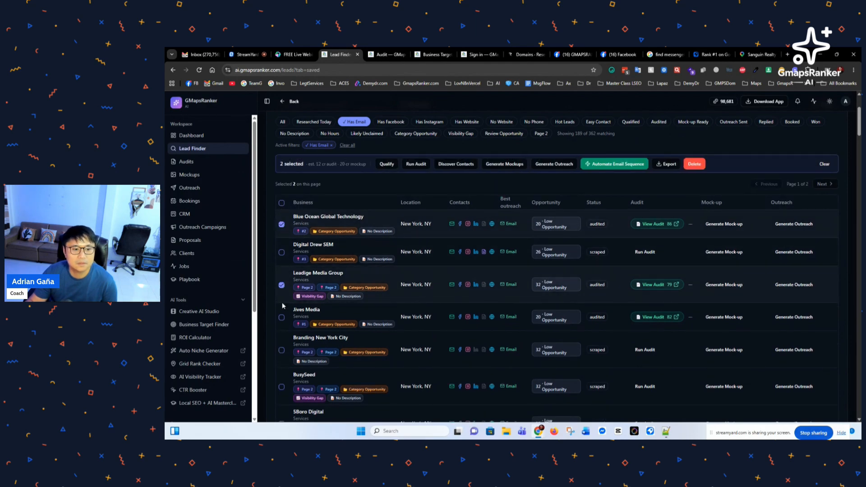
pyautogui.click(282, 318)
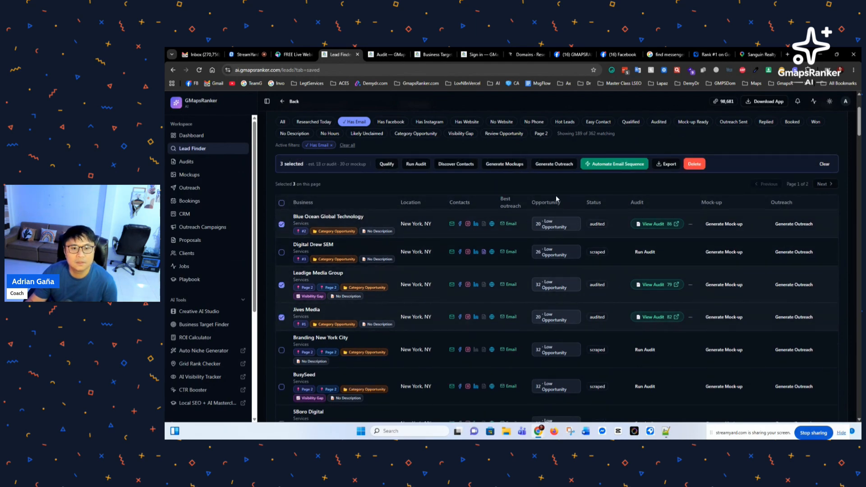
pyautogui.click(507, 166)
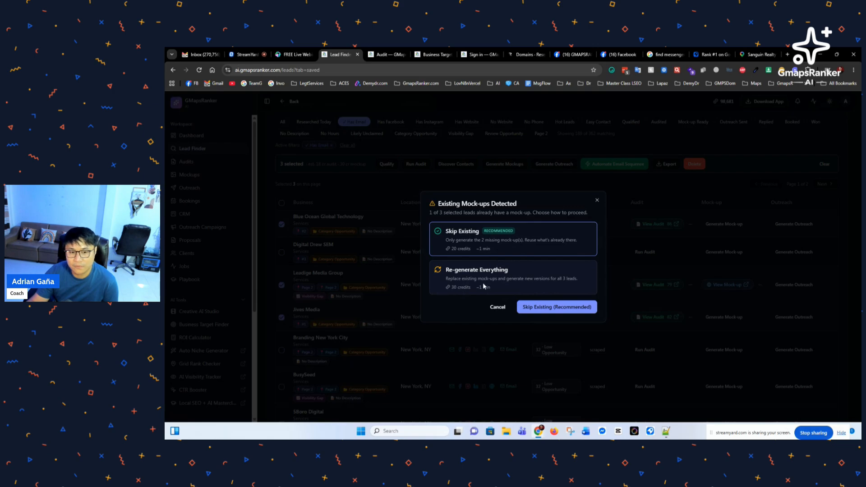
# Step: Choose Skip Existing and approve the credits so only the 2 missing mock-ups are queued
pyautogui.click(460, 289)
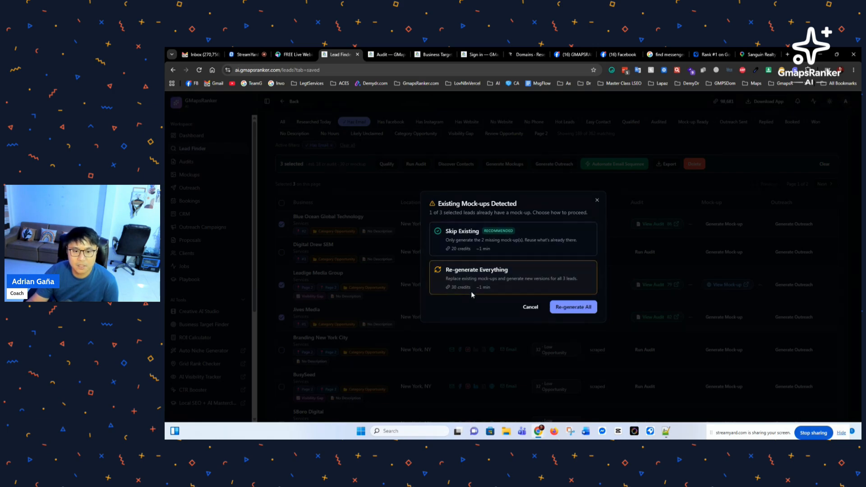
pyautogui.click(463, 250)
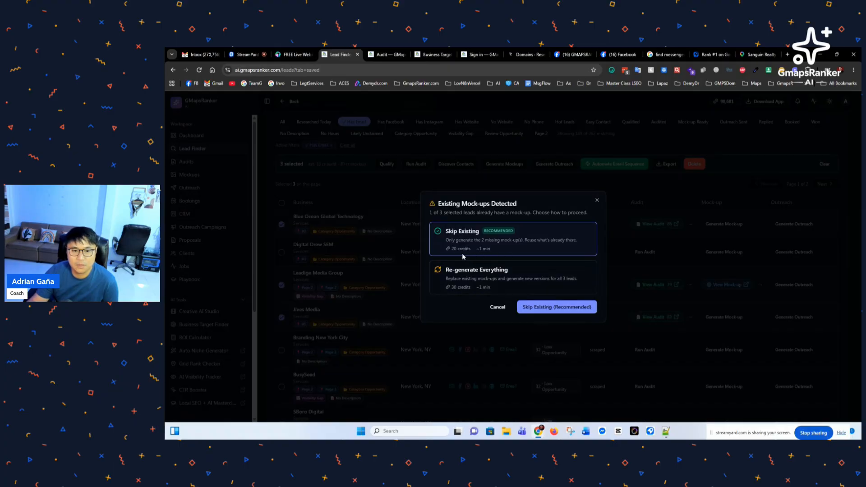
pyautogui.click(462, 287)
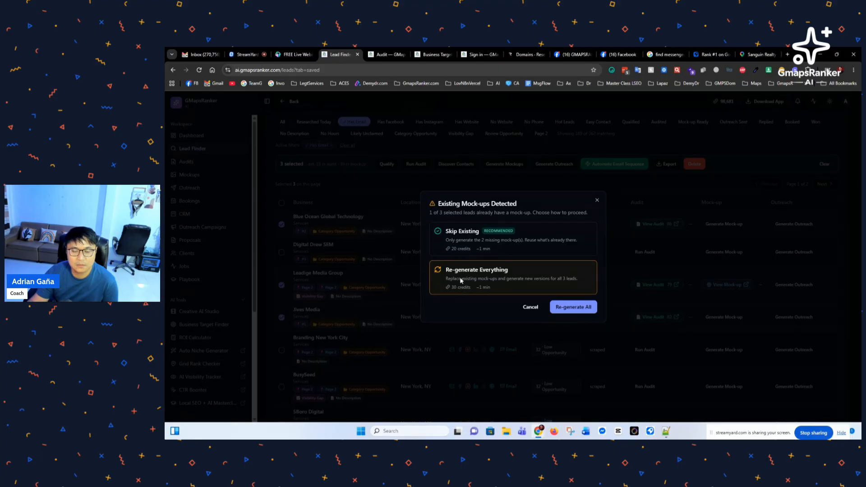
pyautogui.click(464, 249)
pyautogui.click(553, 309)
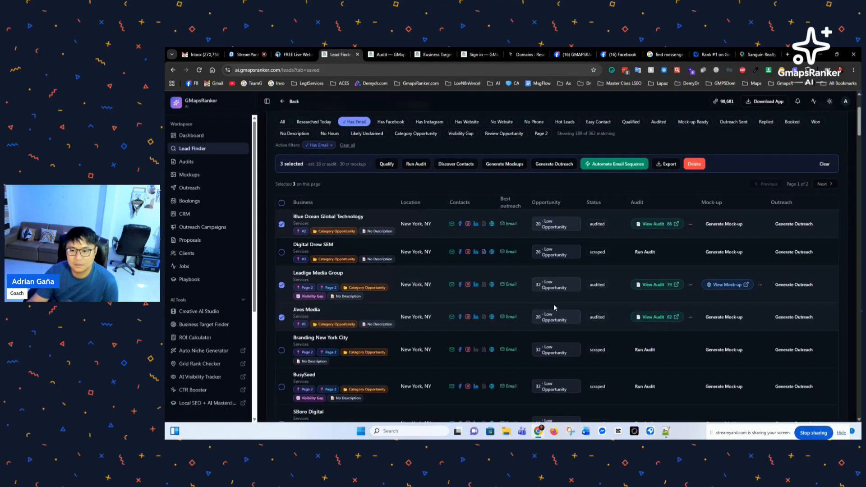
pyautogui.click(554, 307)
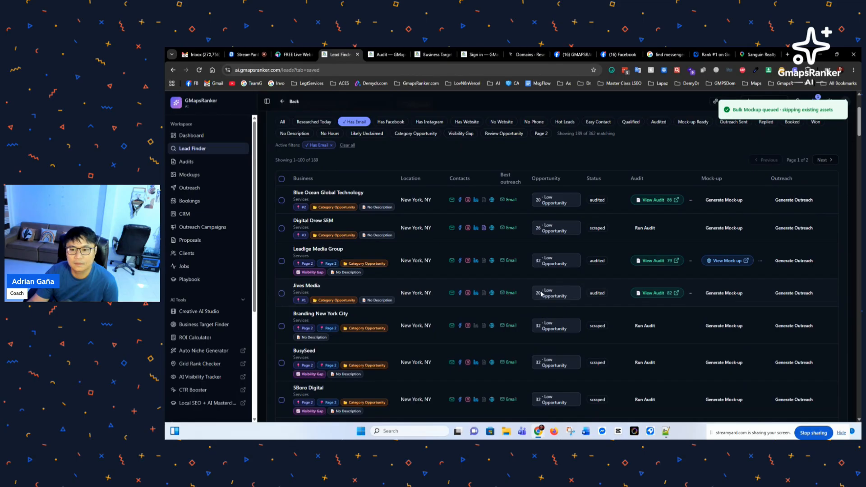
# Step: Open Leadige Media Group's mock-up site and use Chat With Me to show Email, Messenger and LinkedIn options
pyautogui.click(727, 261)
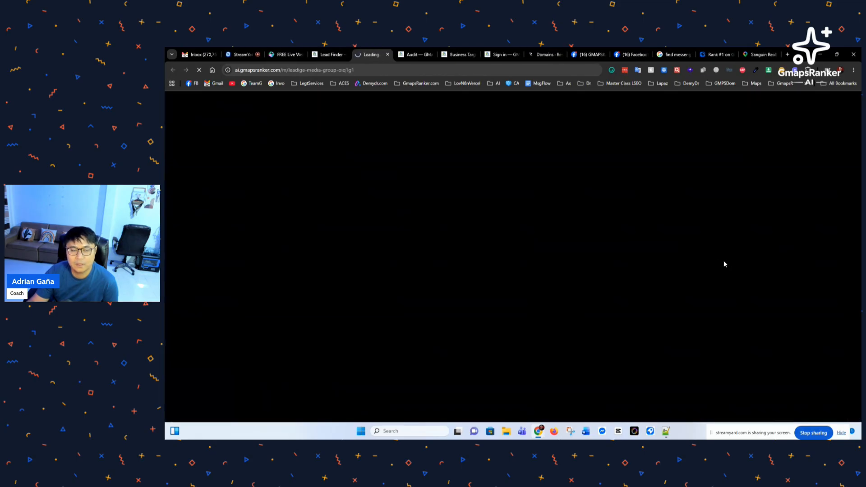
pyautogui.scroll(-5, 294, 257)
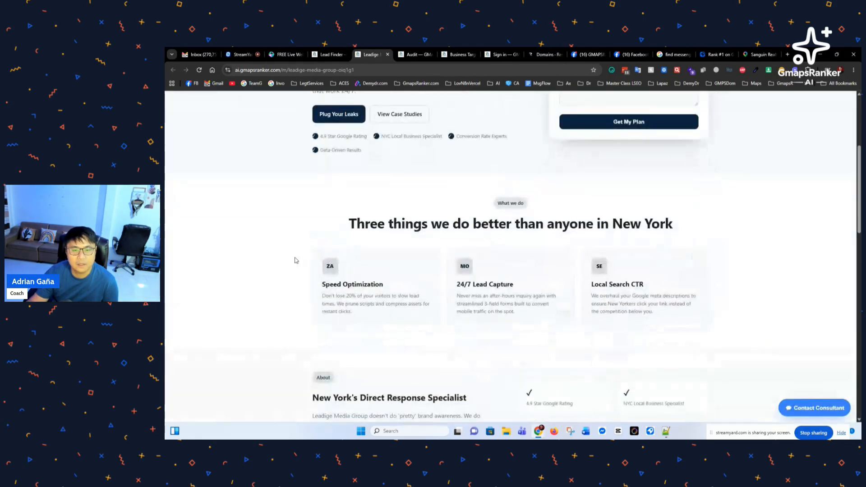
pyautogui.scroll(-10, 294, 259)
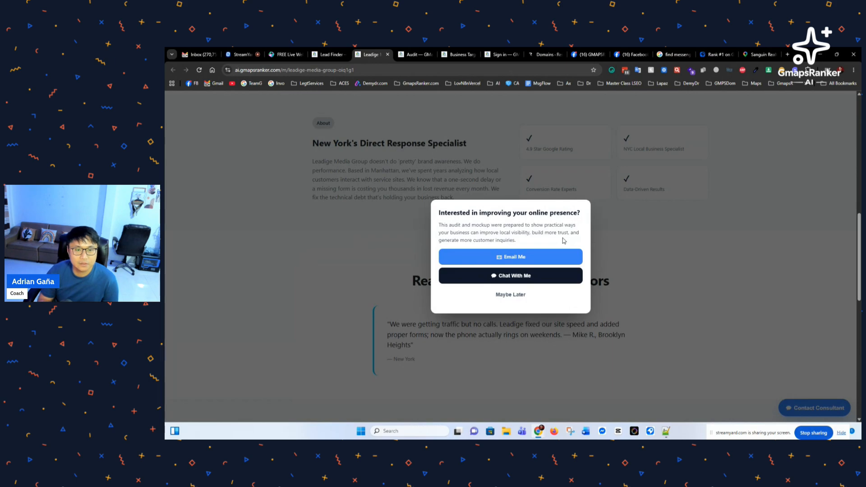
pyautogui.scroll(12, 511, 271)
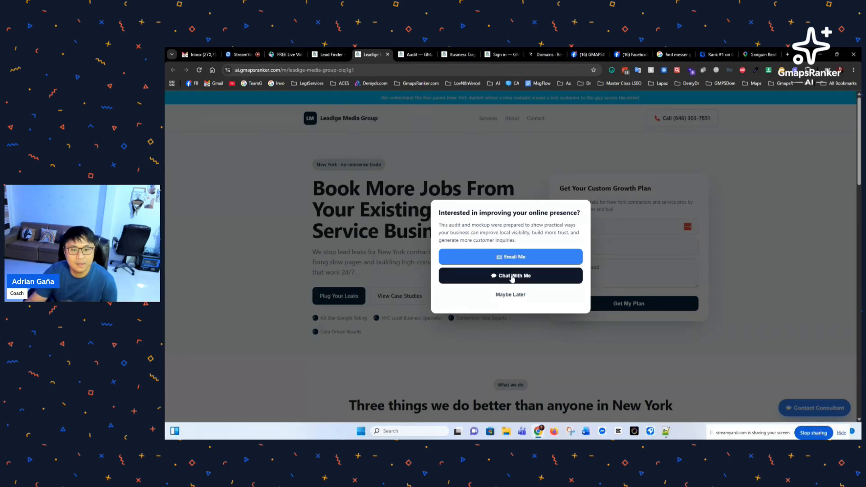
pyautogui.click(513, 277)
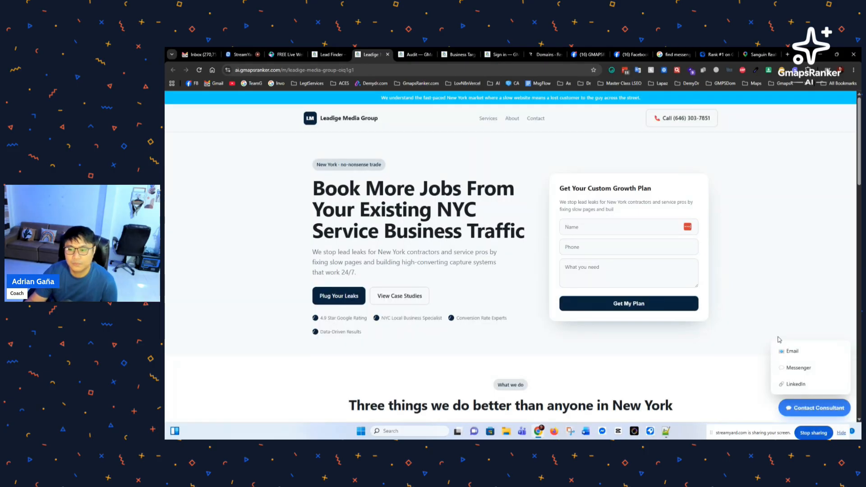
# Step: Open the mock-up's Messenger contact link in a new tab, check it, then return to the Leadige mock-up
pyautogui.click(796, 370)
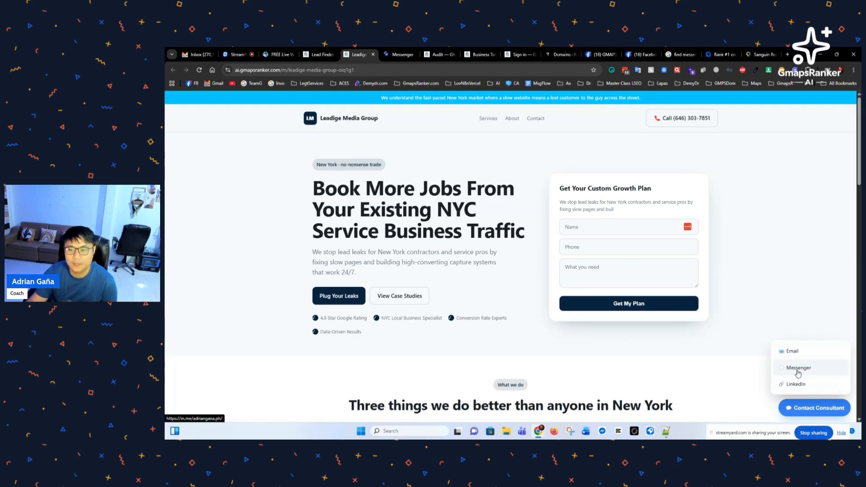
pyautogui.scroll(-8, 435, 271)
pyautogui.scroll(-10, 435, 271)
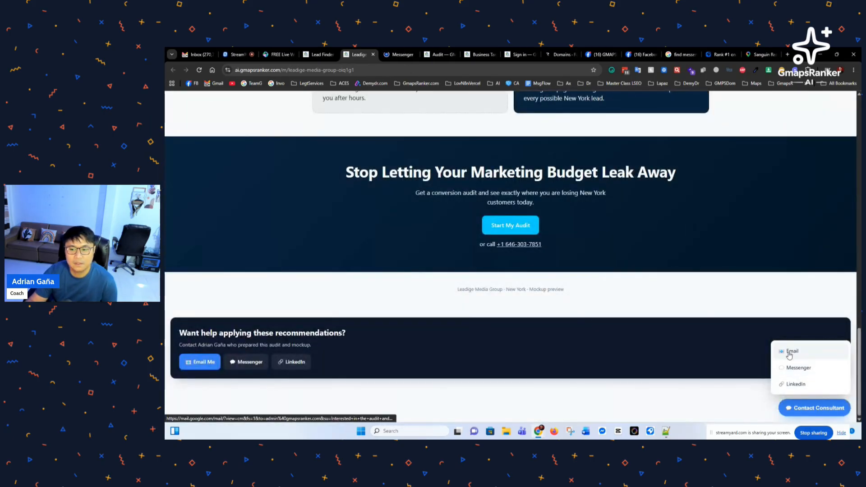
pyautogui.click(397, 55)
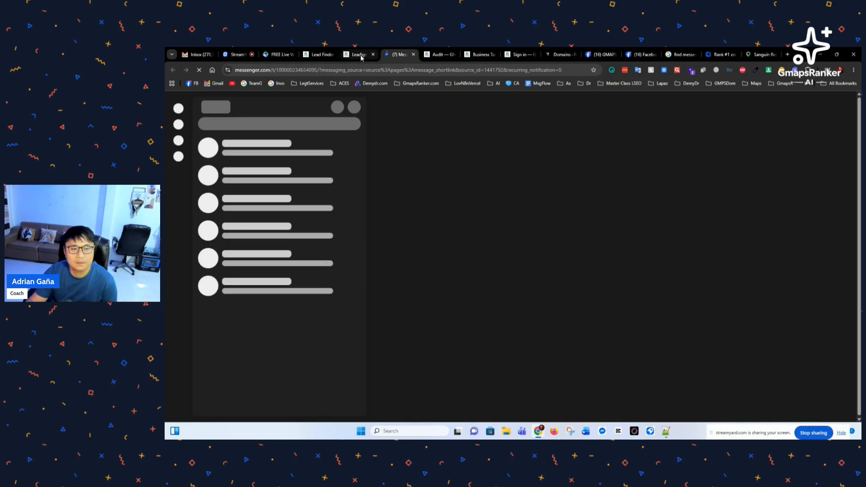
pyautogui.click(361, 55)
pyautogui.scroll(1, 432, 227)
pyautogui.scroll(15, 432, 228)
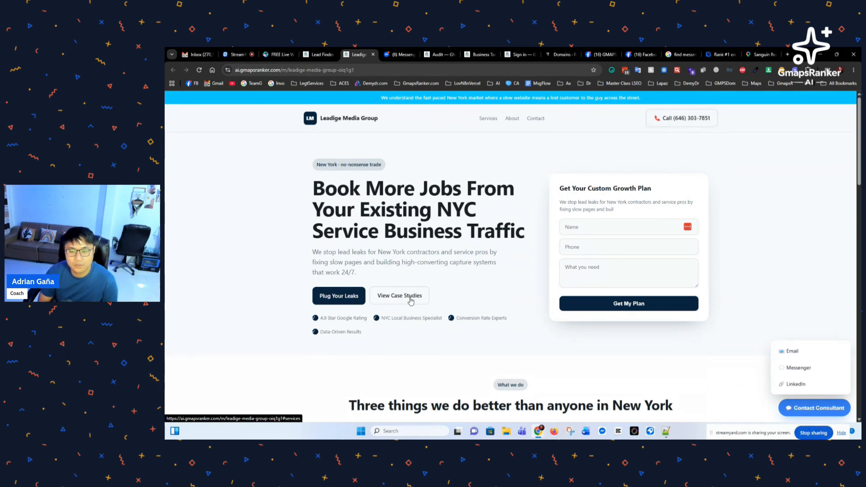
# Step: Review the Leadige mock-up down to its footer and back, then switch to the StreamYard studio
pyautogui.scroll(-8, 410, 302)
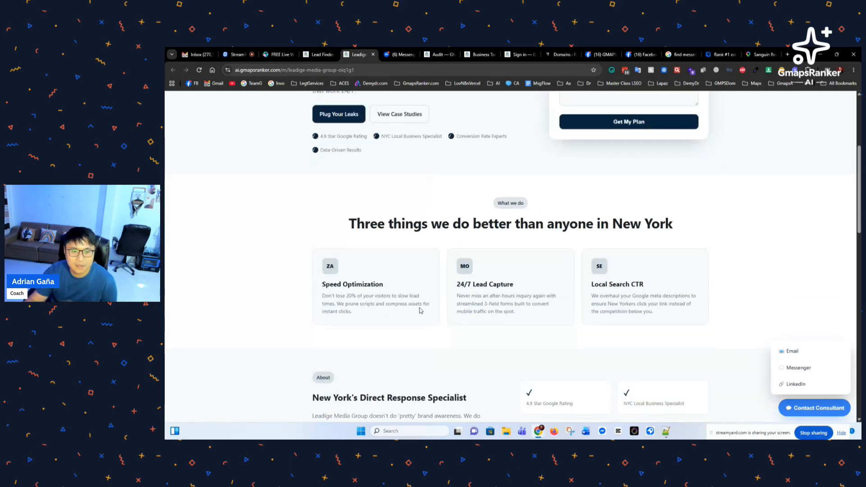
pyautogui.scroll(-5, 409, 304)
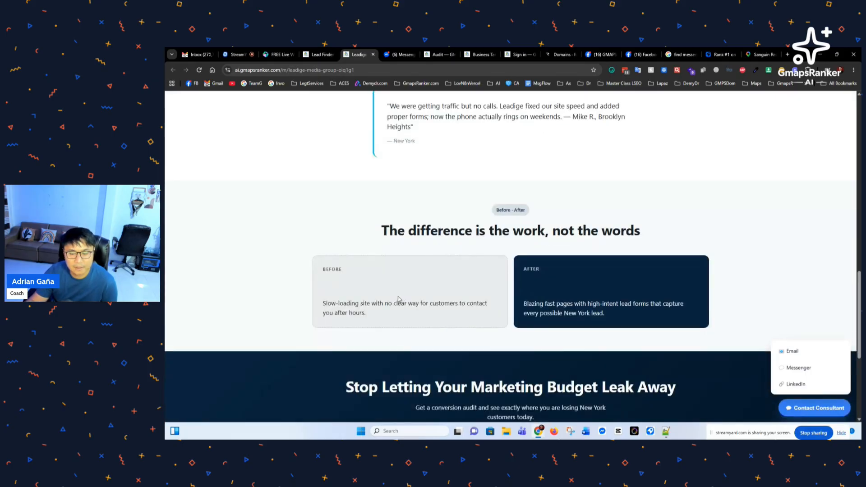
pyautogui.scroll(-5, 447, 253)
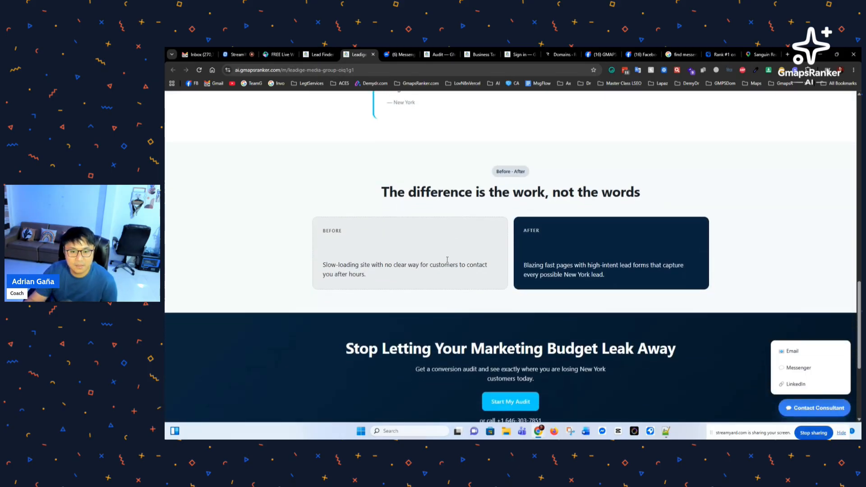
pyautogui.scroll(20, 442, 266)
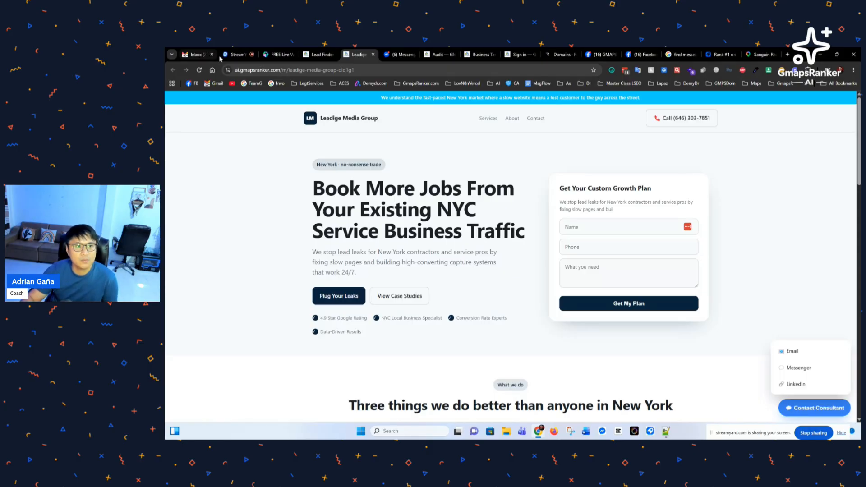
pyautogui.click(234, 55)
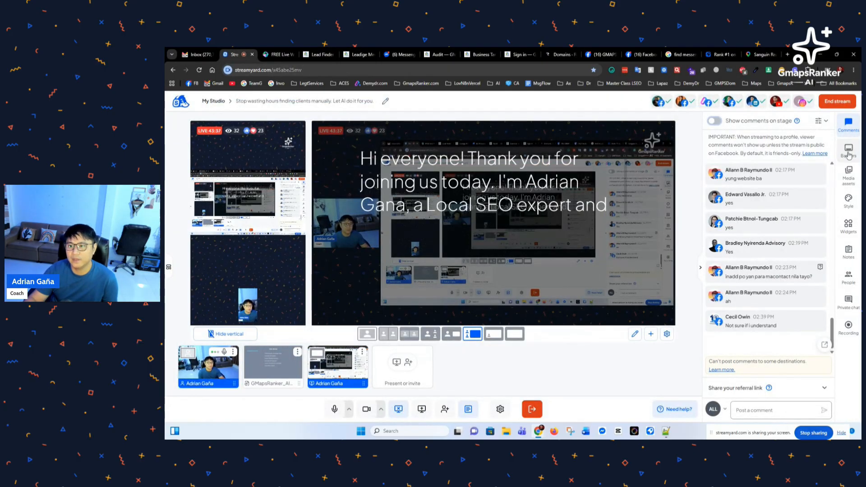
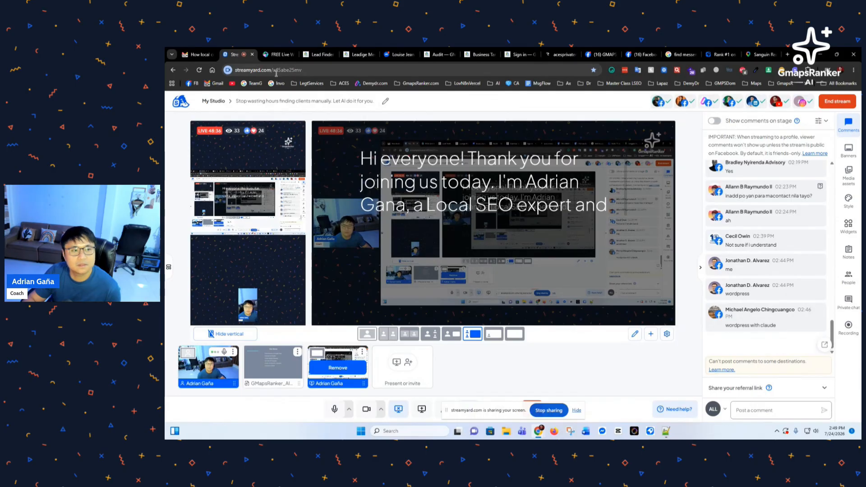
# Step: Bring up the audit outreach email in Gmail, then briefly return to the stream studio
pyautogui.click(196, 55)
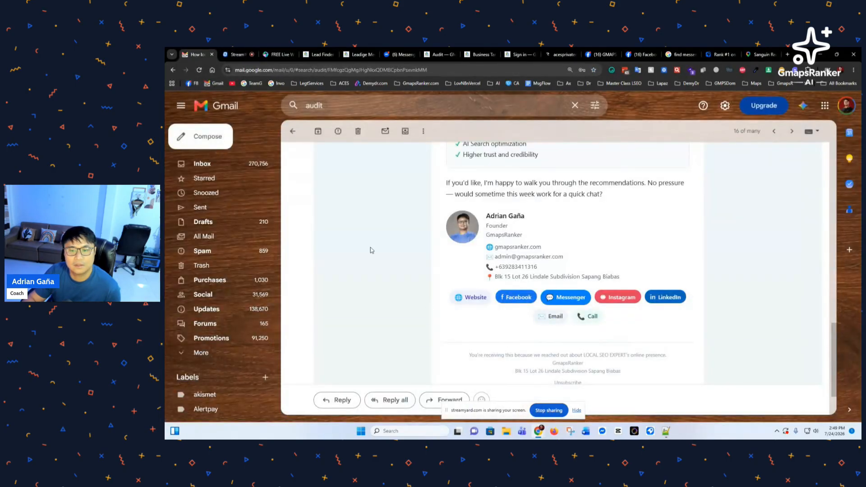
pyautogui.scroll(-1, 397, 306)
pyautogui.scroll(2, 399, 308)
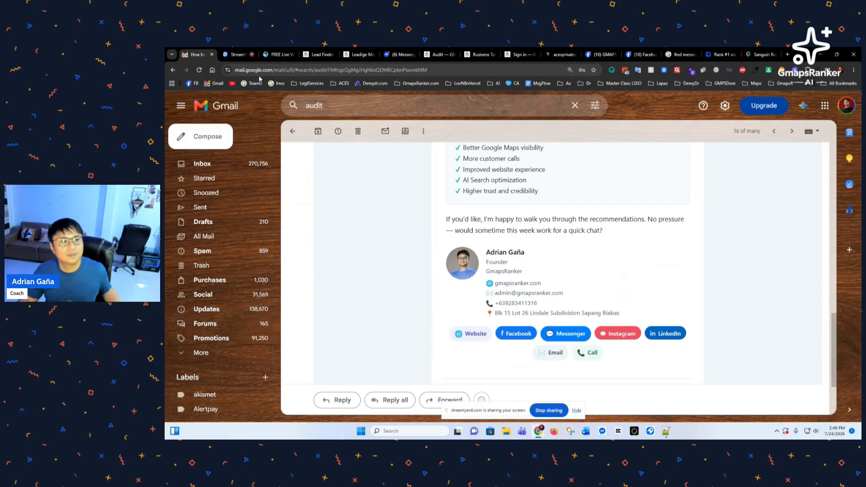
pyautogui.click(238, 56)
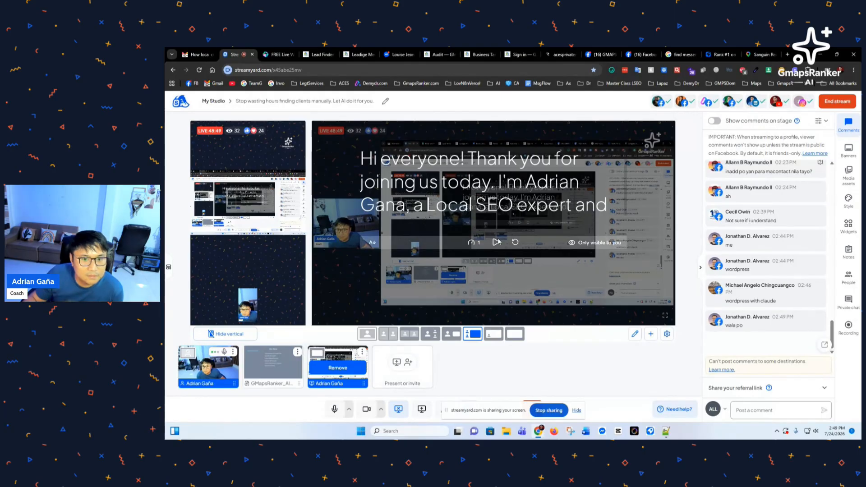
# Step: Scroll the audit email down to the founder signature and highlight its contact details
pyautogui.click(194, 54)
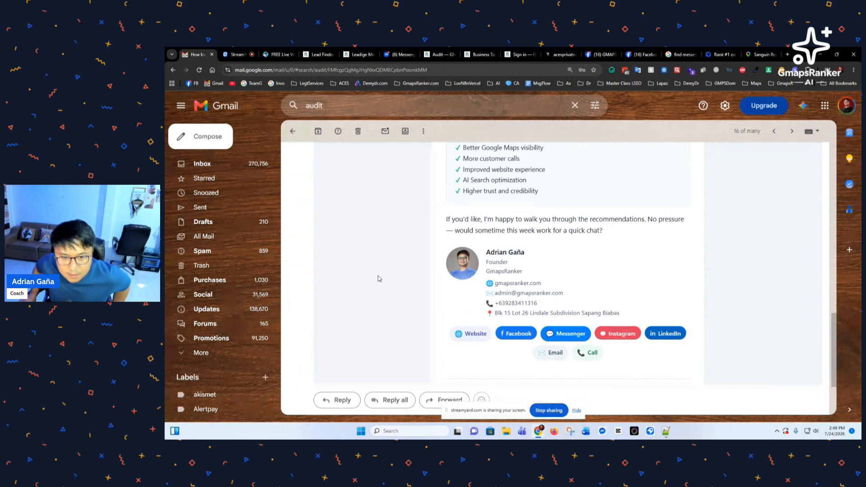
pyautogui.scroll(-1, 442, 258)
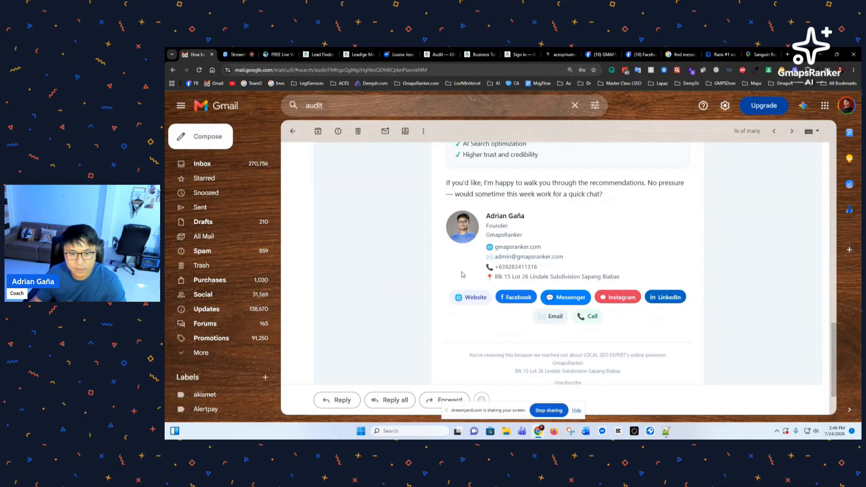
pyautogui.scroll(2, 476, 294)
pyautogui.scroll(-2, 435, 280)
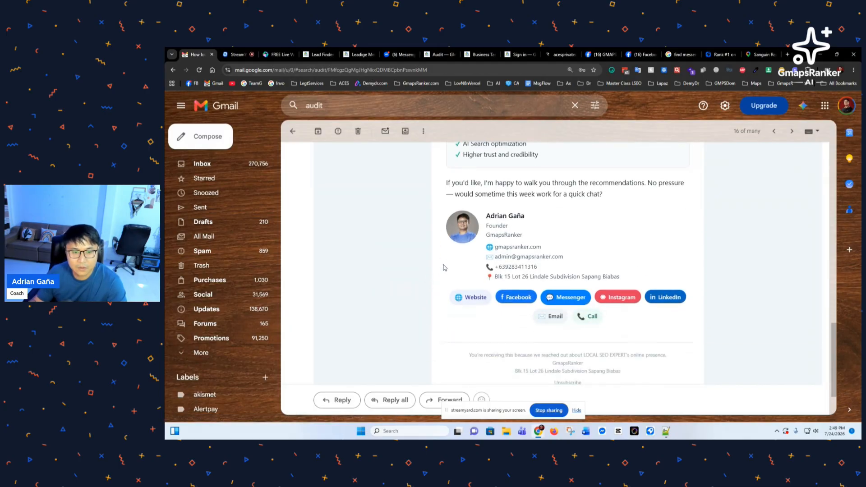
pyautogui.moveTo(487, 217)
pyautogui.mouseDown()
pyautogui.moveTo(524, 247)
pyautogui.moveTo(545, 248)
pyautogui.mouseUp()
pyautogui.click(573, 260)
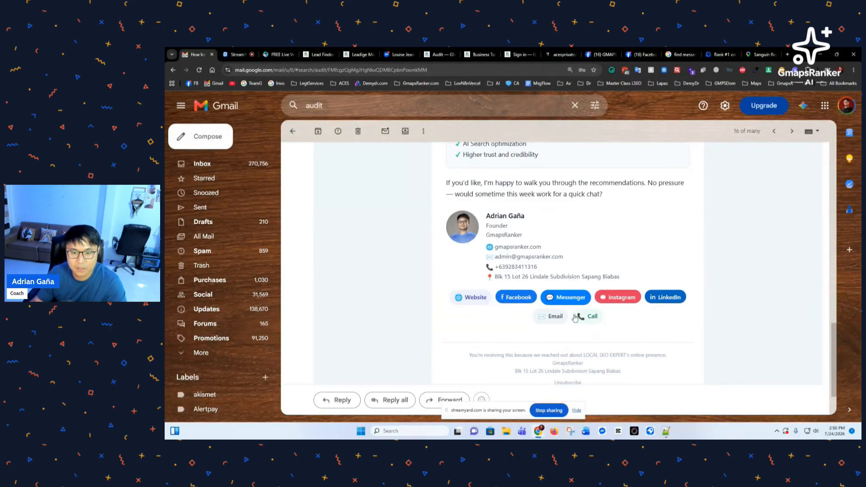
pyautogui.scroll(1, 632, 310)
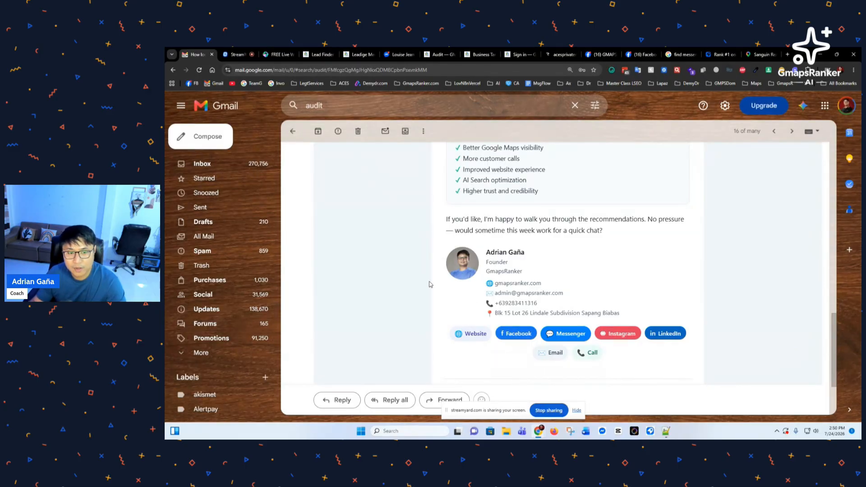
# Step: Scroll through the audit email and open its View Audit Report link in a new tab
pyautogui.scroll(10, 468, 293)
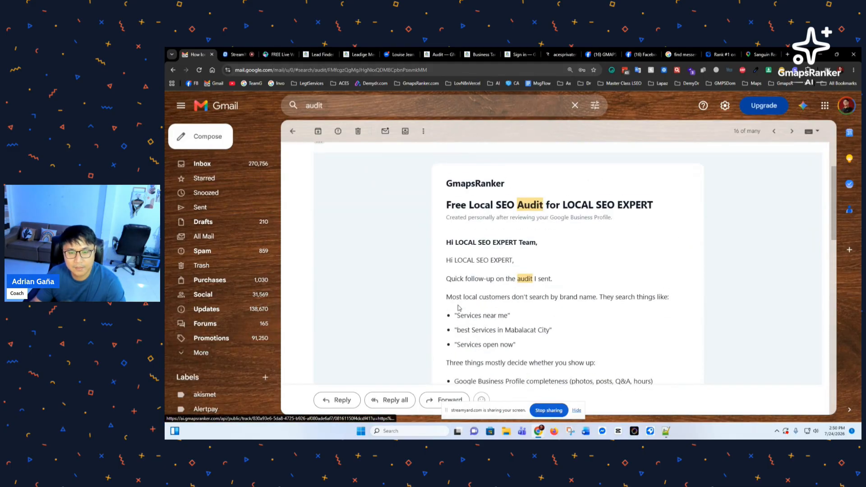
pyautogui.scroll(2, 459, 308)
pyautogui.scroll(-3, 459, 297)
pyautogui.scroll(-10, 459, 260)
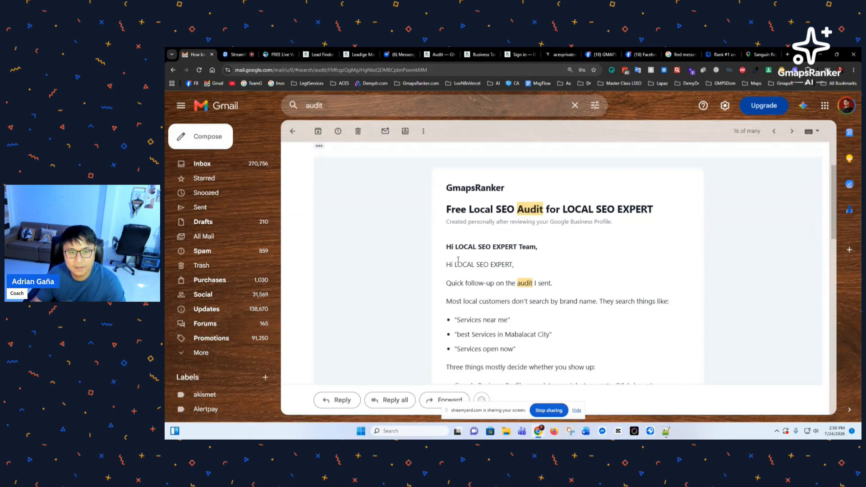
pyautogui.scroll(-3, 460, 277)
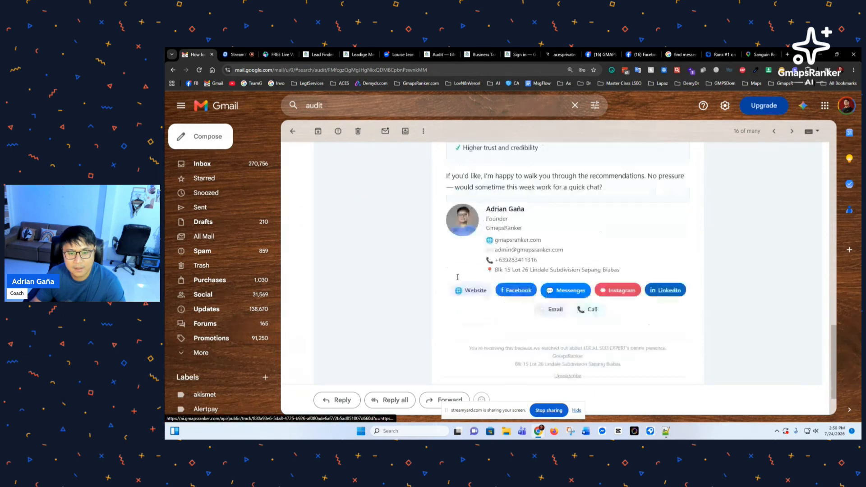
pyautogui.scroll(2, 462, 276)
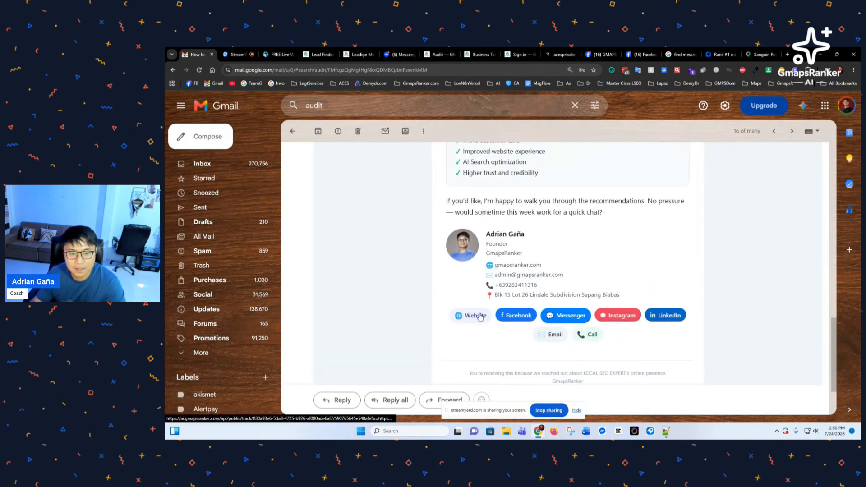
pyautogui.scroll(5, 497, 310)
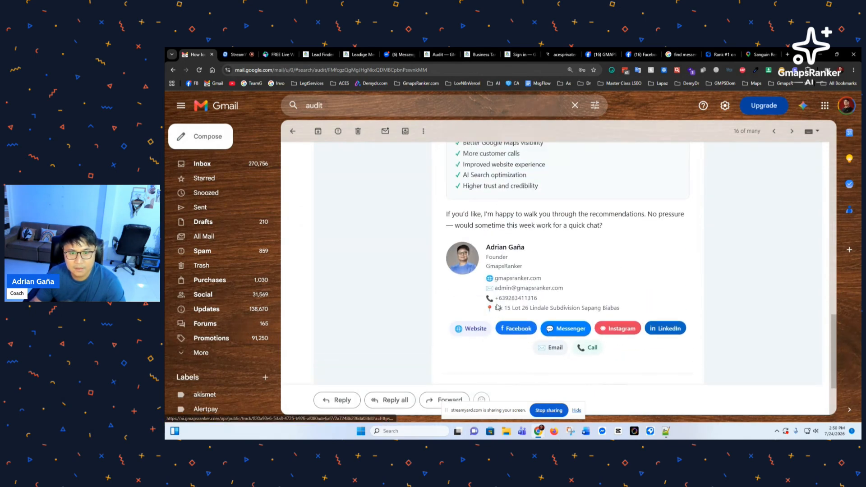
pyautogui.scroll(2, 497, 307)
pyautogui.scroll(-2, 496, 289)
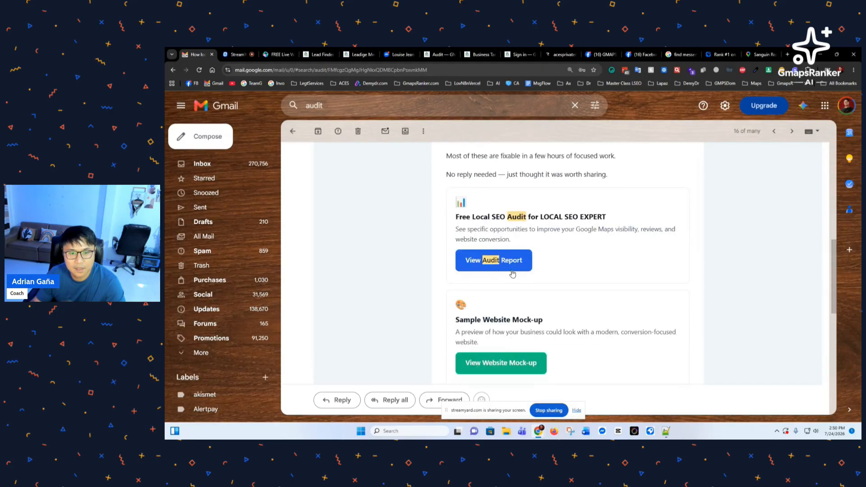
pyautogui.click(493, 259)
pyautogui.click(196, 55)
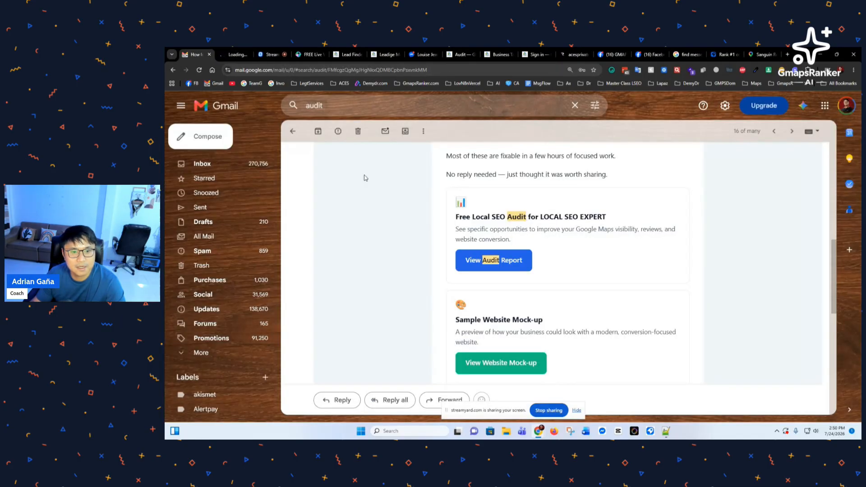
# Step: Open the View Website Mock-up link, review the audit report and LOCAL SEO EXPERT mock-up tabs, then go to Lead Finder
pyautogui.scroll(-2, 412, 300)
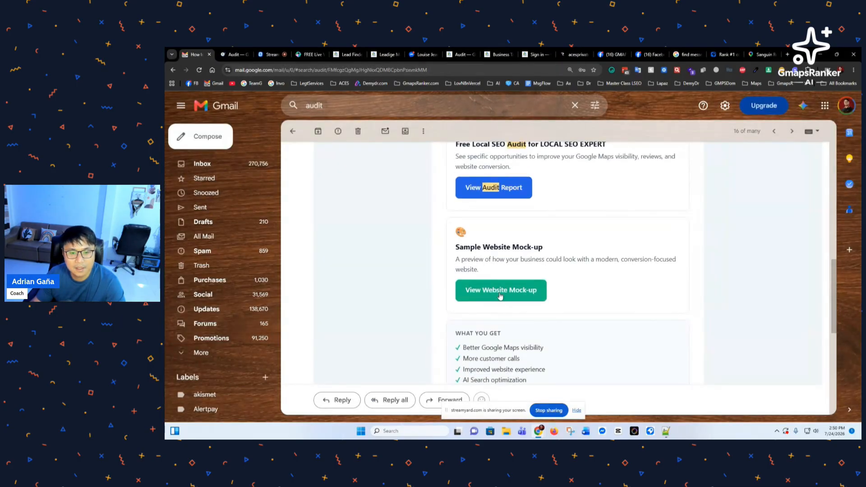
pyautogui.click(501, 292)
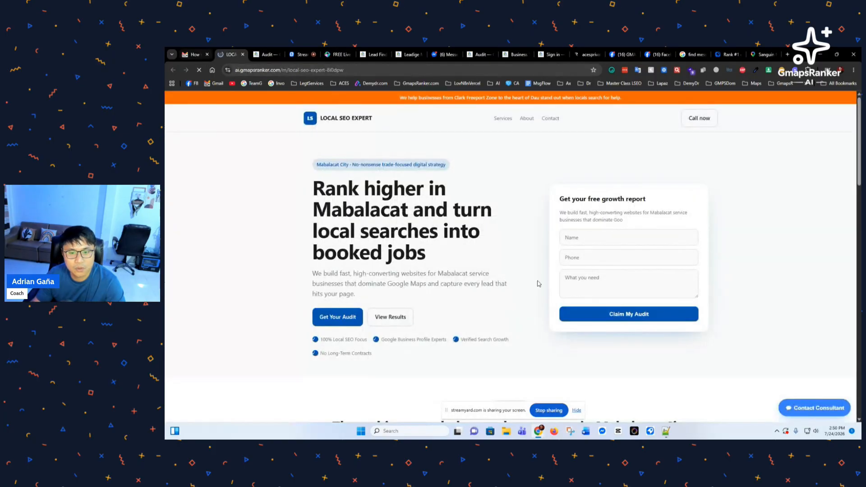
pyautogui.click(204, 57)
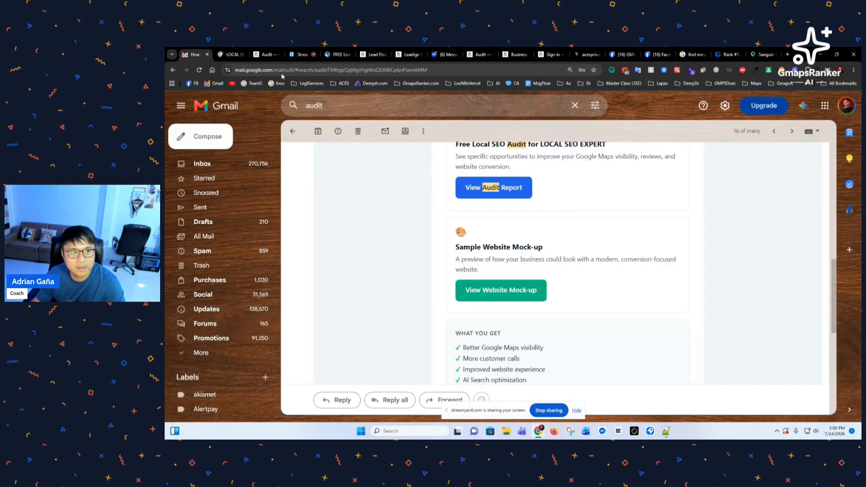
pyautogui.click(264, 55)
pyautogui.scroll(-10, 369, 259)
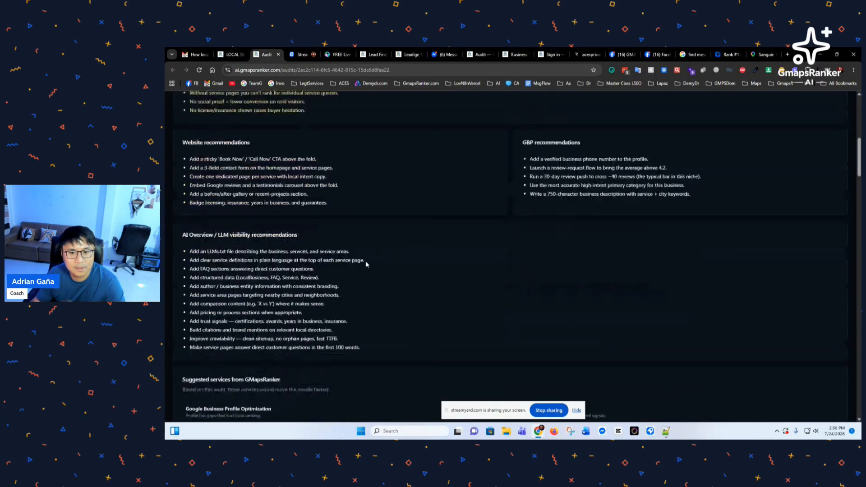
pyautogui.click(234, 57)
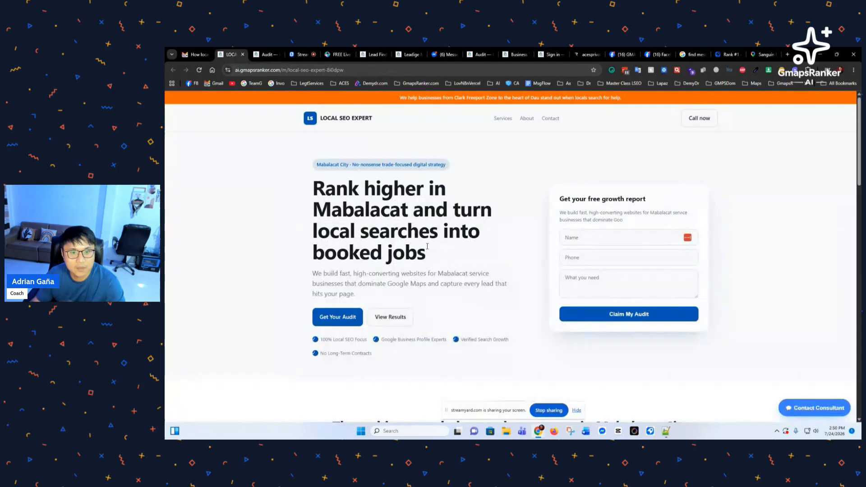
pyautogui.click(202, 58)
pyautogui.scroll(10, 398, 228)
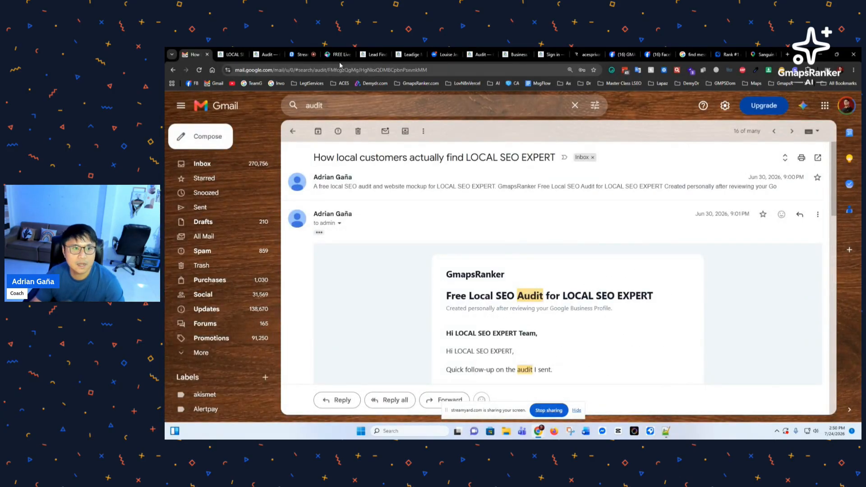
pyautogui.click(371, 58)
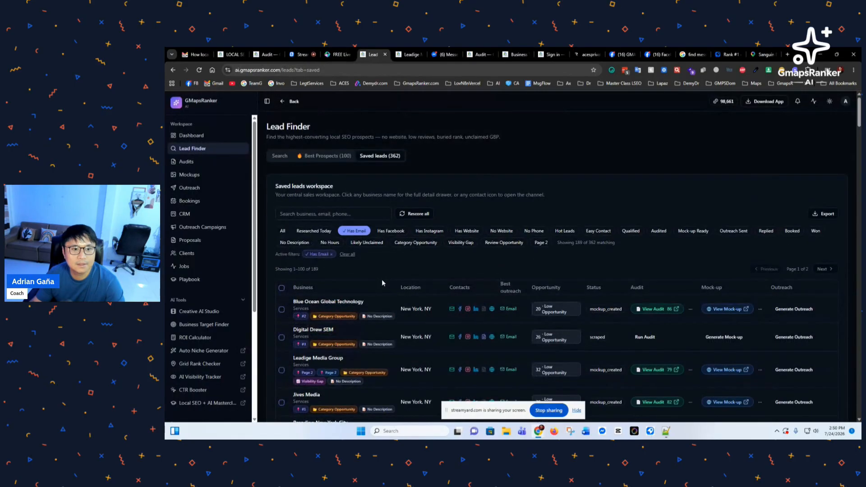
# Step: Select Blue Ocean Global Technology and Leadige Media Group, then generate their outreach for 15 credits
pyautogui.scroll(-2, 396, 280)
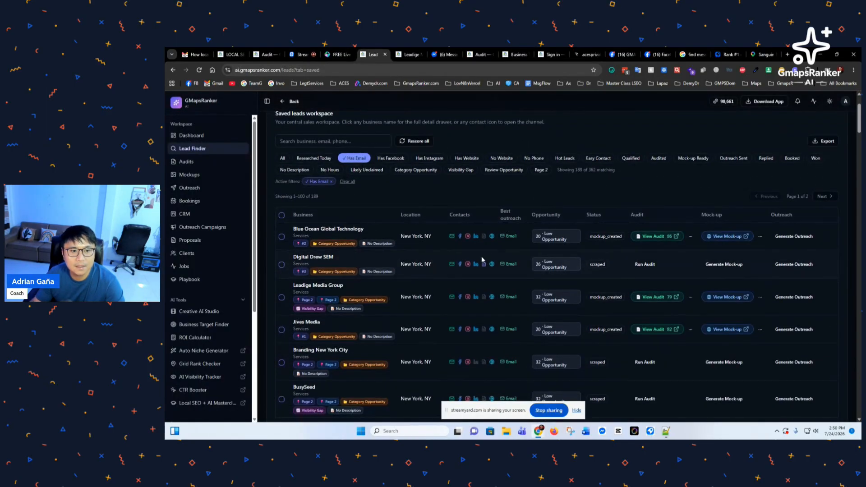
pyautogui.scroll(2, 419, 264)
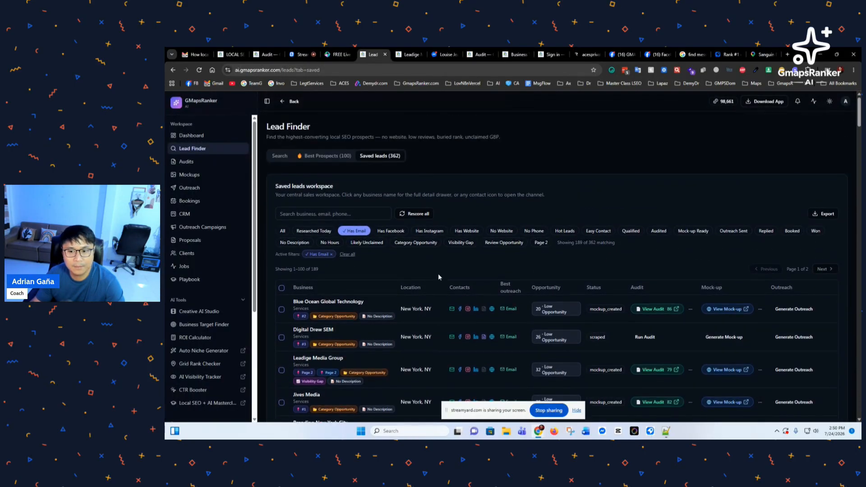
pyautogui.scroll(-2, 456, 278)
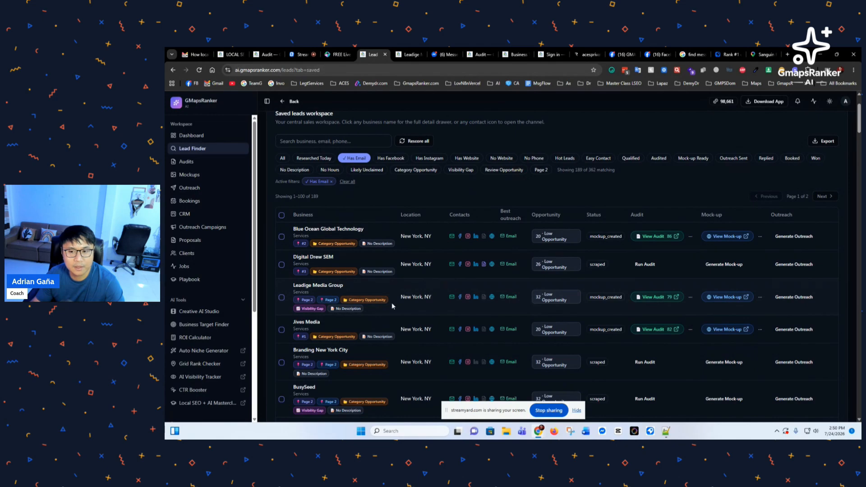
pyautogui.click(282, 237)
pyautogui.click(282, 322)
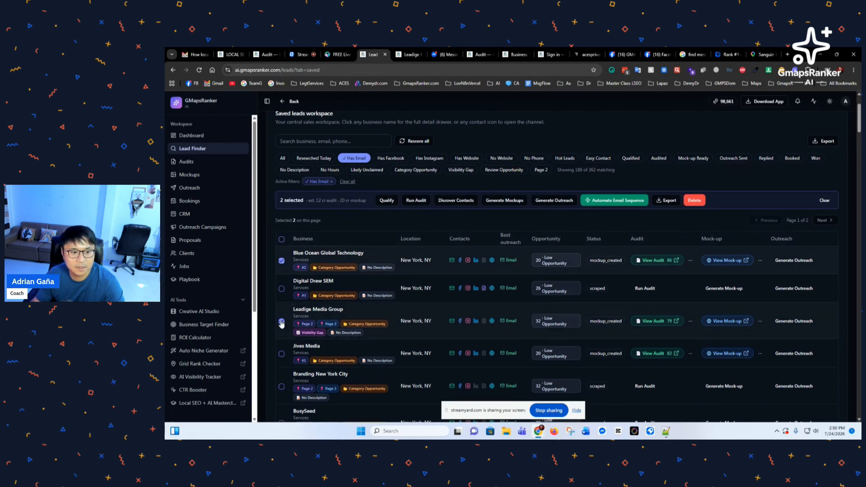
pyautogui.click(615, 203)
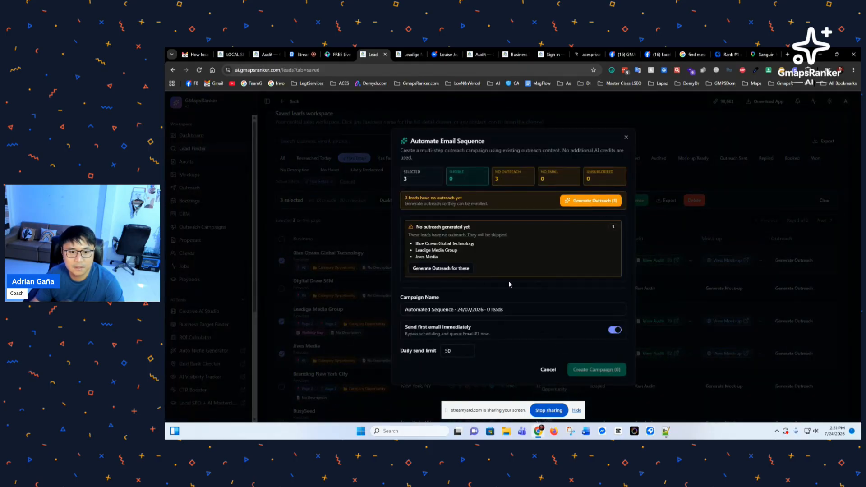
pyautogui.click(441, 269)
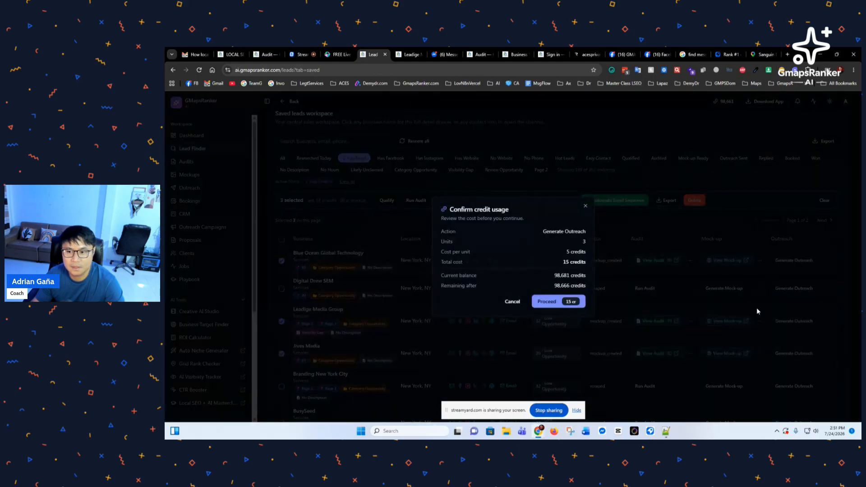
pyautogui.click(547, 303)
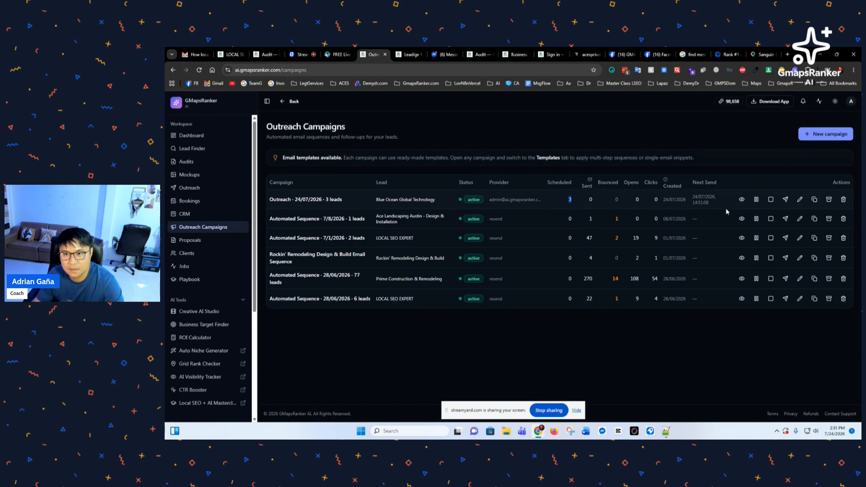
# Step: Open the 'Outreach - 24/07/2026 - 3 leads' campaign's Edit campaign dialog on its four-email sequence
pyautogui.click(800, 200)
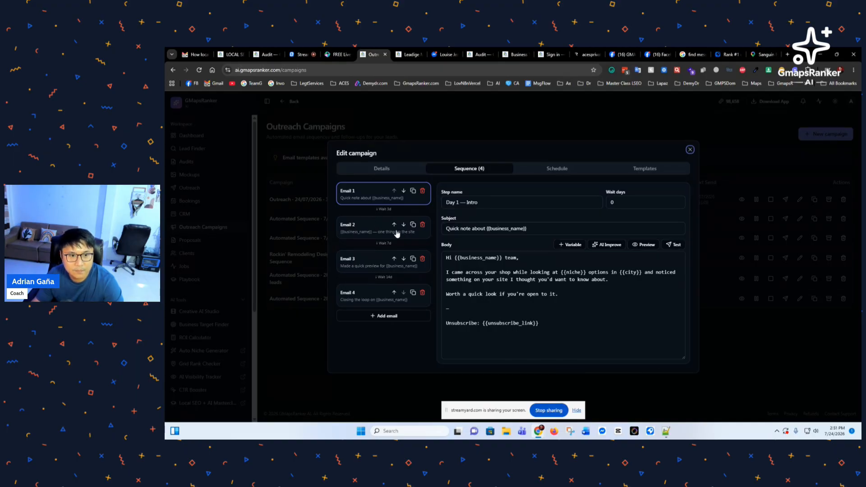
# Step: Step through Emails 2, 3 and 4 (Day 3, Day 7 mockup, Day 14 soft close) and back to Email 1
pyautogui.click(367, 233)
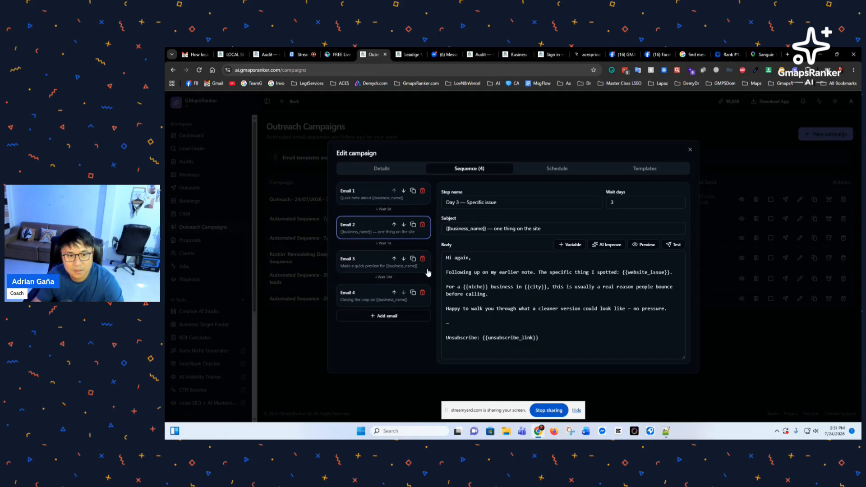
pyautogui.click(369, 261)
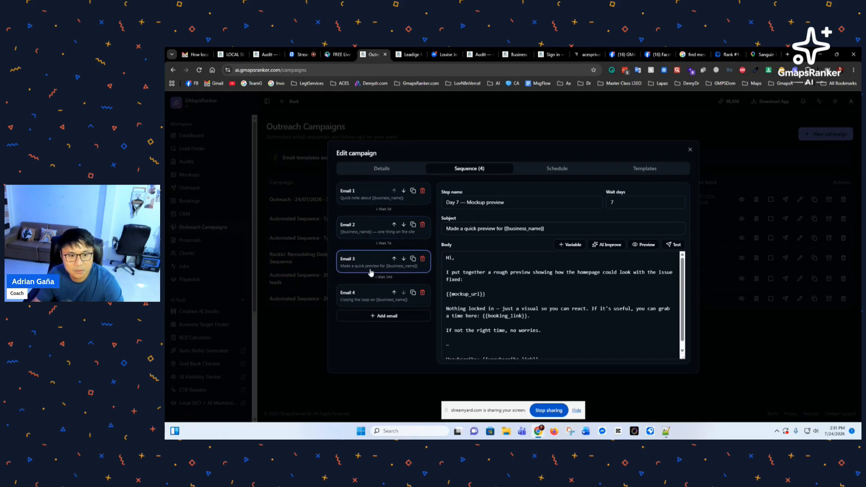
pyautogui.click(375, 299)
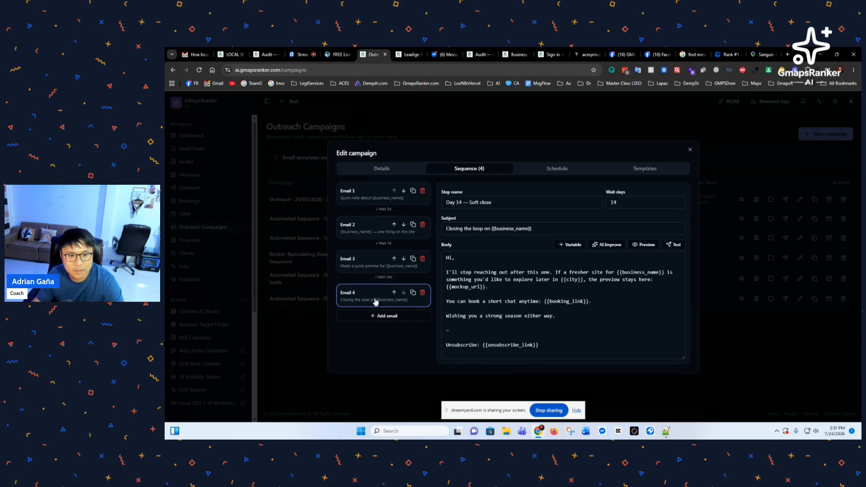
pyautogui.click(371, 202)
pyautogui.click(375, 260)
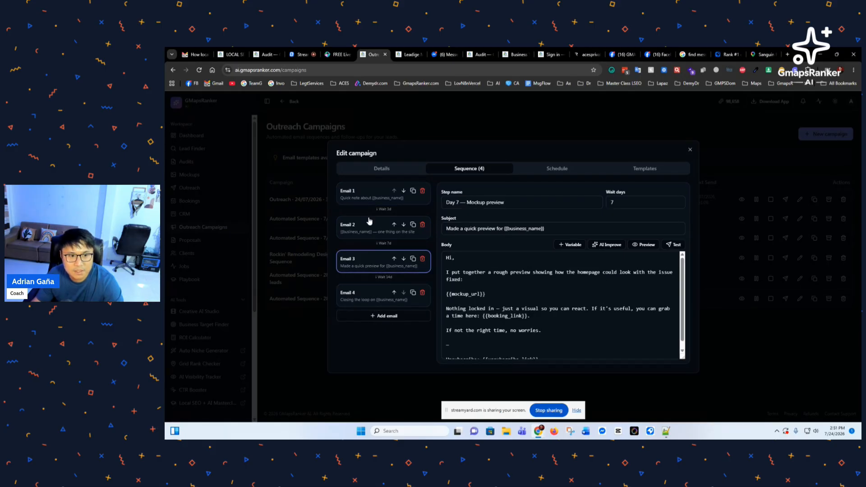
pyautogui.click(377, 202)
pyautogui.click(370, 233)
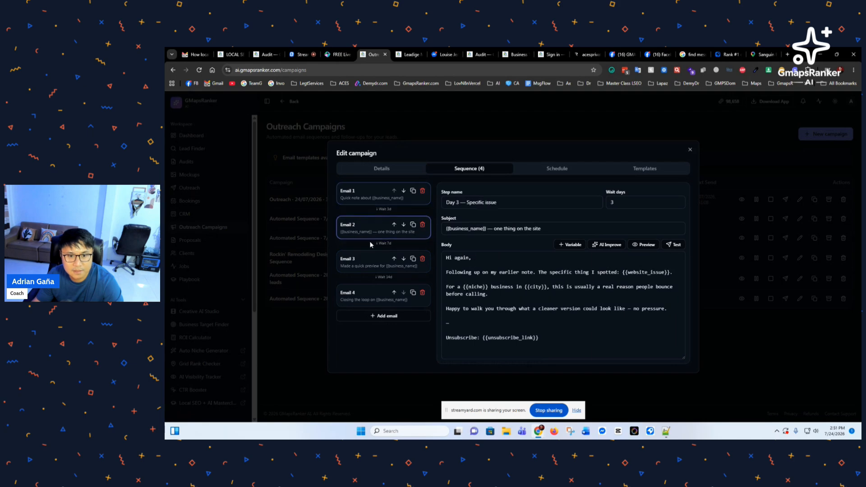
pyautogui.click(361, 267)
pyautogui.click(373, 298)
pyautogui.click(373, 201)
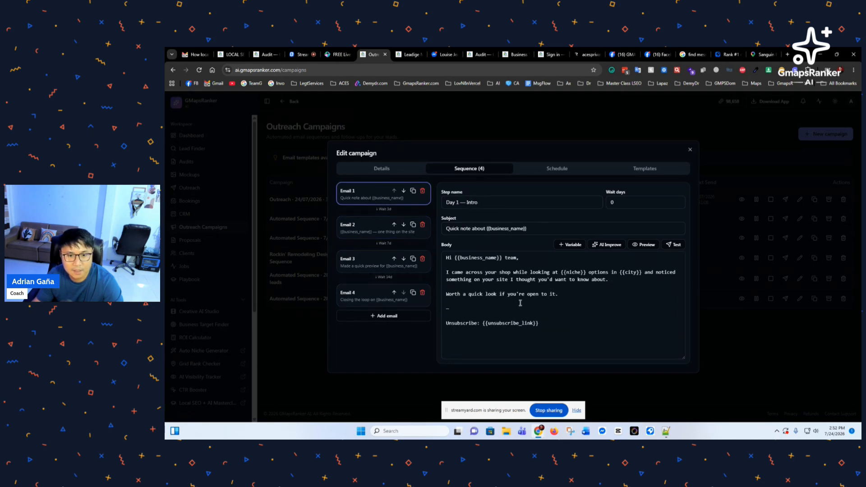
# Step: Highlight Email 1's Unsubscribe footer line, then switch to Resend's delivered email details
pyautogui.moveTo(445, 323); pyautogui.dragTo(500, 324)
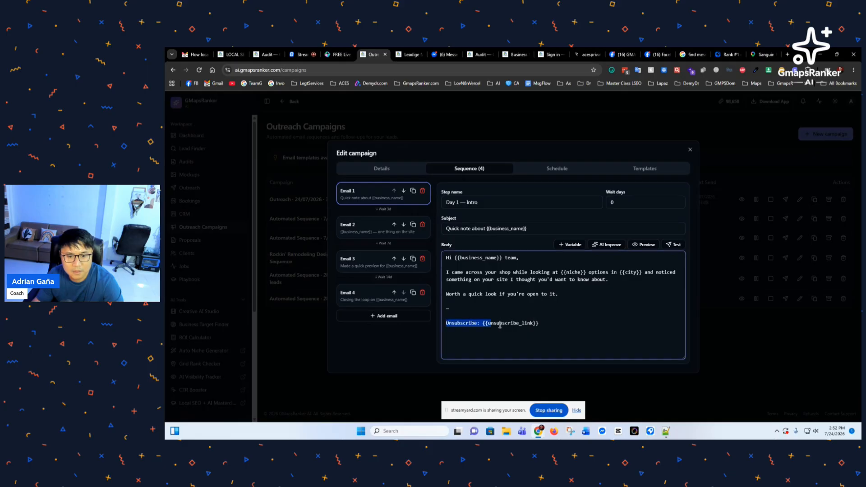
pyautogui.click(550, 325)
pyautogui.moveTo(553, 324); pyautogui.dragTo(449, 318)
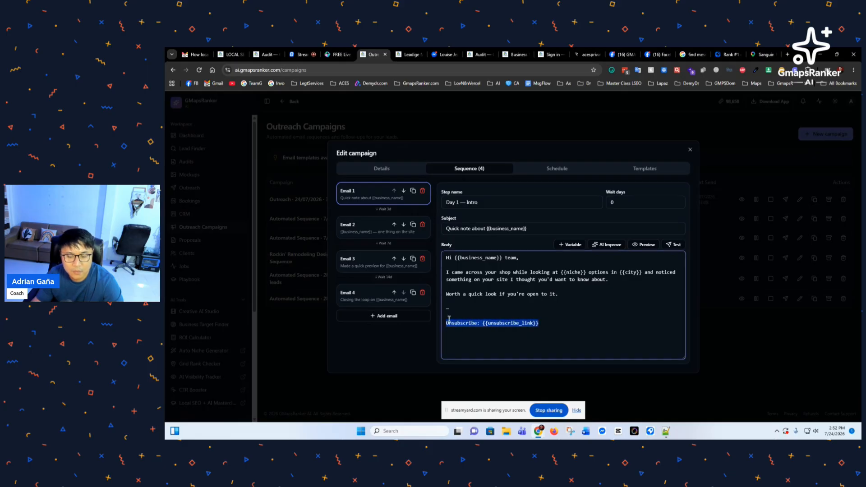
pyautogui.click(477, 310)
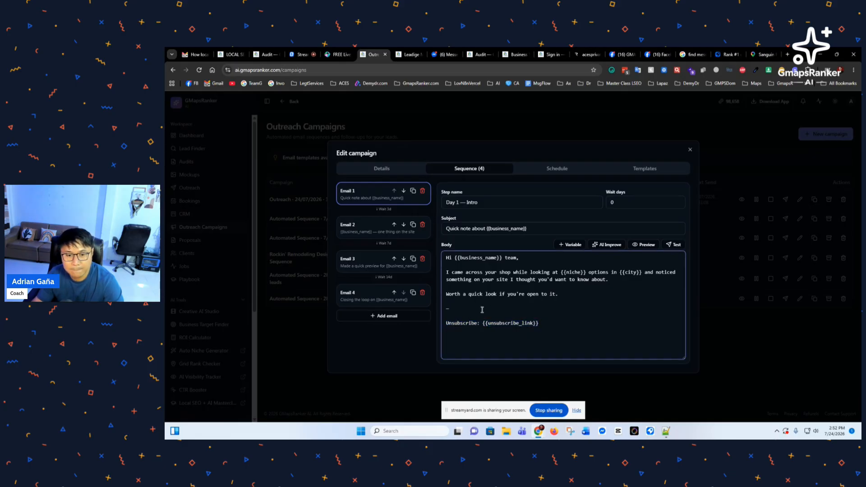
pyautogui.moveTo(539, 323); pyautogui.dragTo(448, 326)
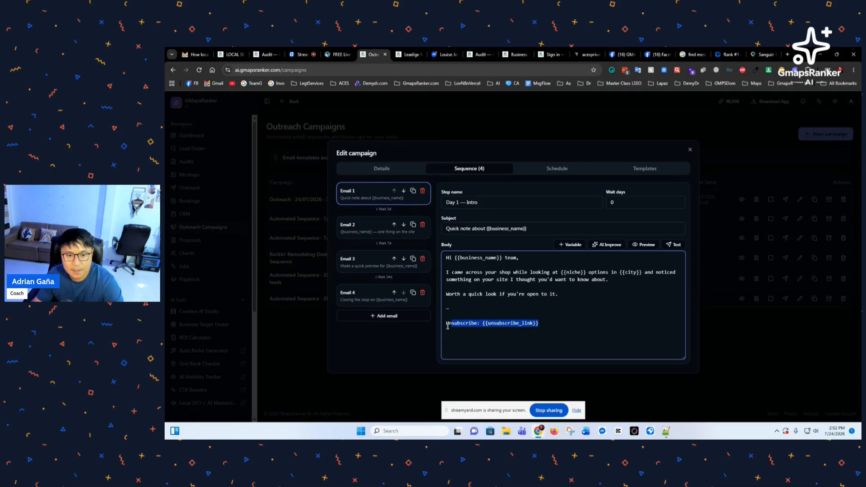
pyautogui.click(458, 310)
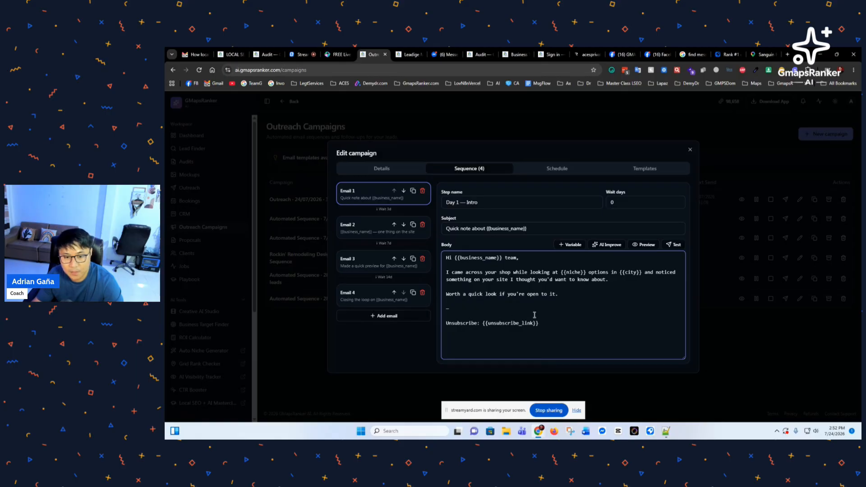
pyautogui.moveTo(540, 324); pyautogui.dragTo(445, 324)
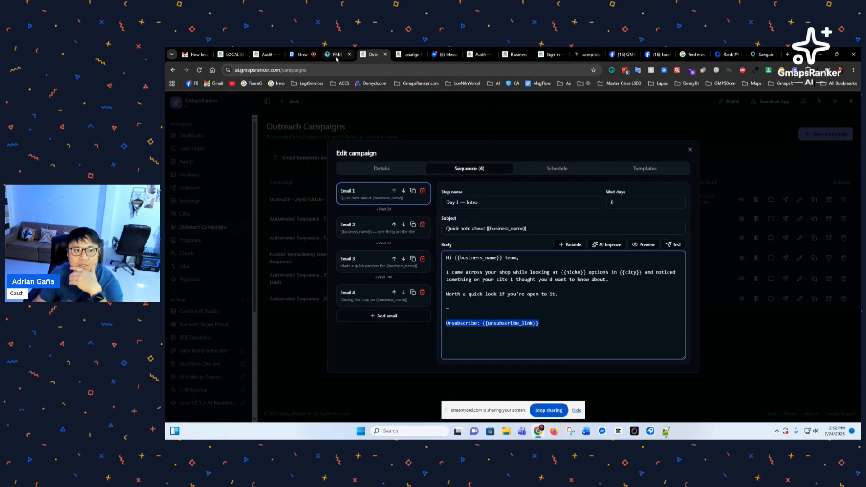
pyautogui.click(584, 54)
pyautogui.scroll(4, 368, 216)
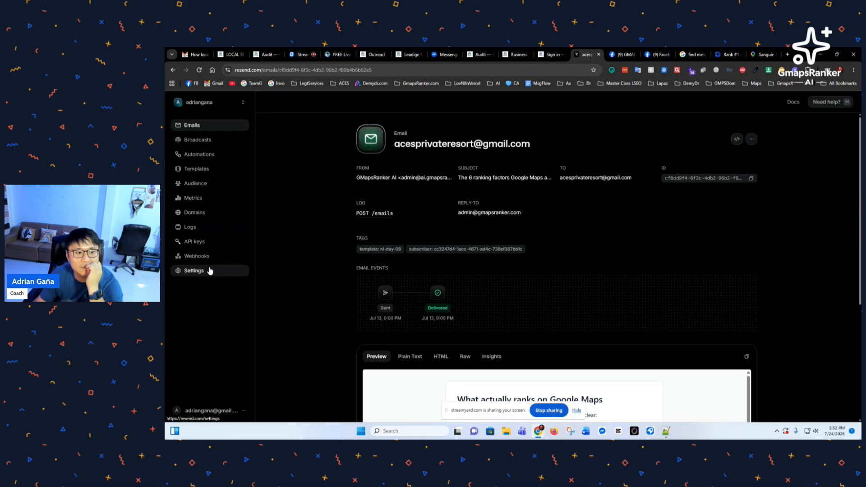
# Step: Go to resend.com/emails and open Resend's Usage settings showing 6 / 3,000 monthly and 3 / 100 daily
pyautogui.click(199, 104)
pyautogui.click(277, 71)
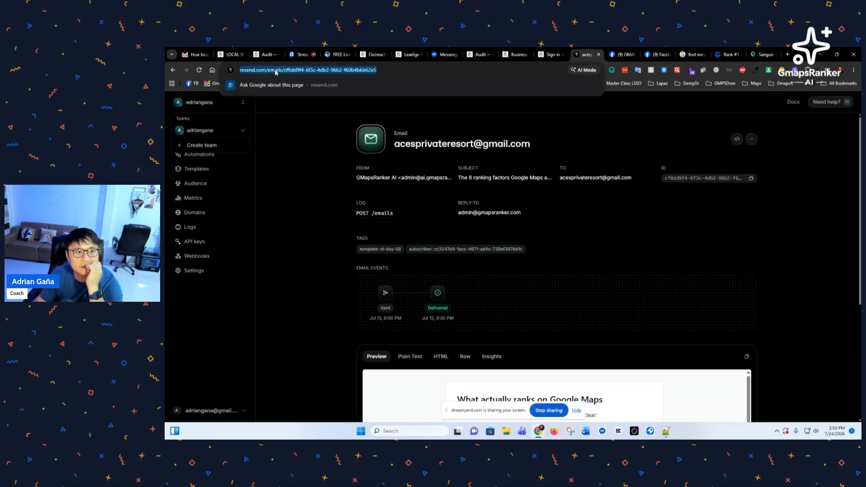
pyautogui.click(284, 70)
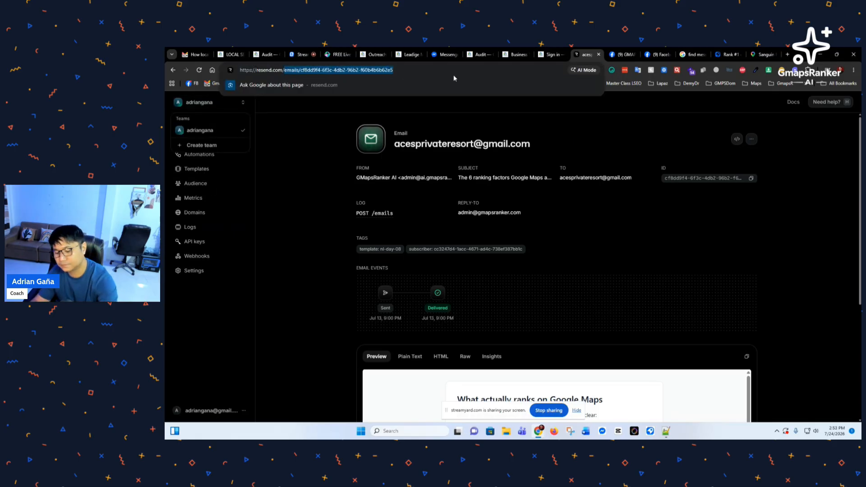
pyautogui.press('Return')
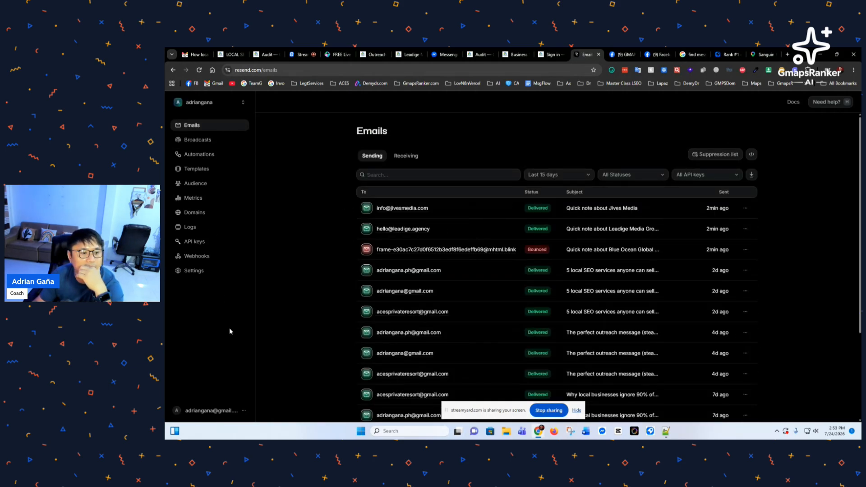
pyautogui.click(204, 411)
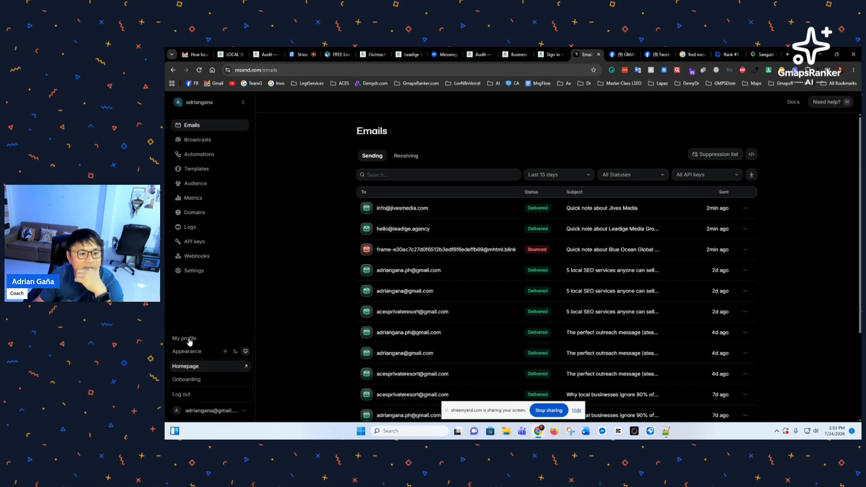
pyautogui.click(196, 273)
pyautogui.click(197, 273)
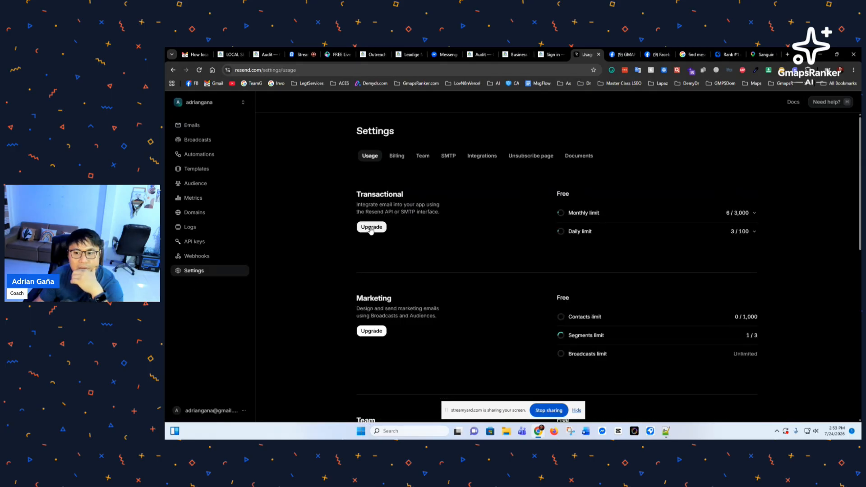
pyautogui.scroll(-1, 474, 249)
pyautogui.scroll(1, 452, 255)
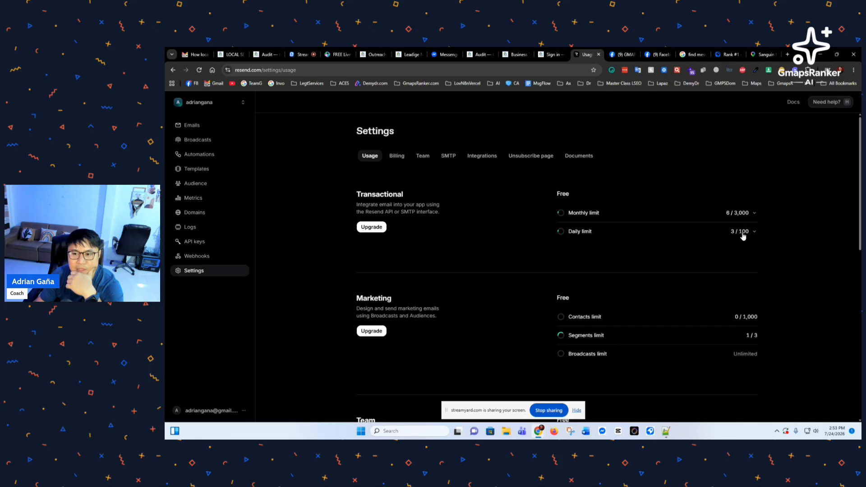
# Step: Open the transactional Plans comparison and highlight Pro's no daily limit and 50,000 emails per month
pyautogui.click(373, 228)
pyautogui.scroll(-1, 377, 229)
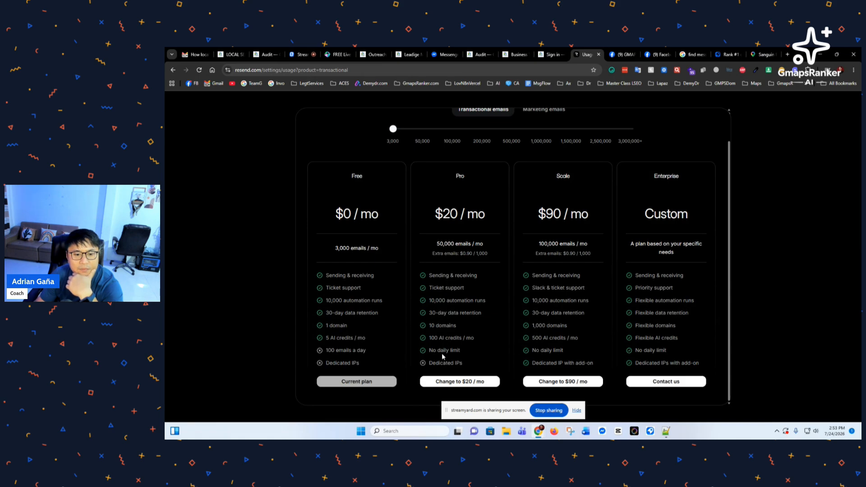
pyautogui.moveTo(463, 351); pyautogui.dragTo(428, 358)
pyautogui.moveTo(437, 244); pyautogui.dragTo(484, 249)
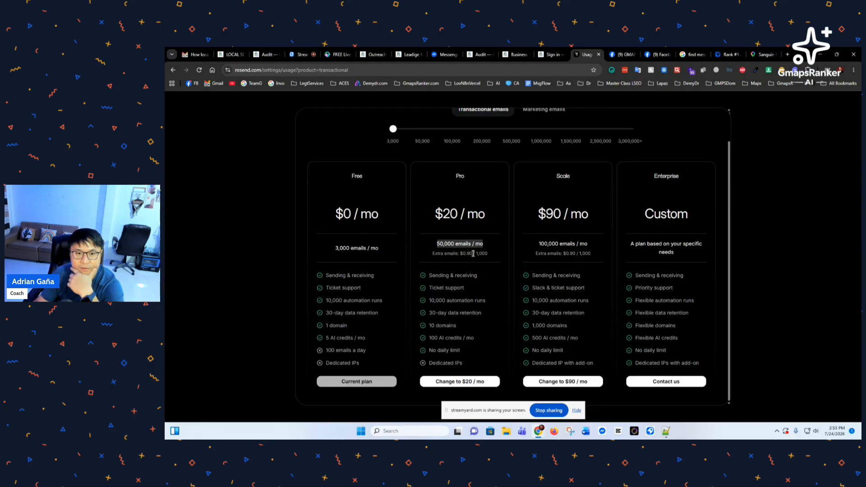
pyautogui.scroll(1, 472, 260)
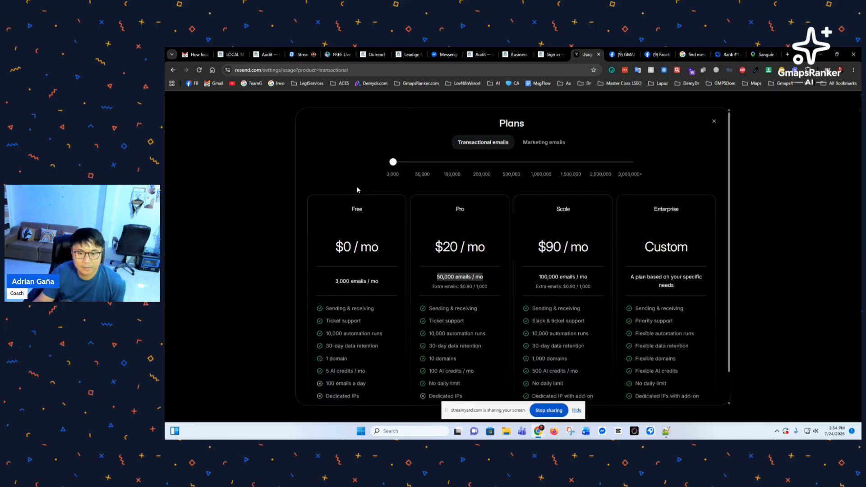
pyautogui.scroll(-1, 354, 191)
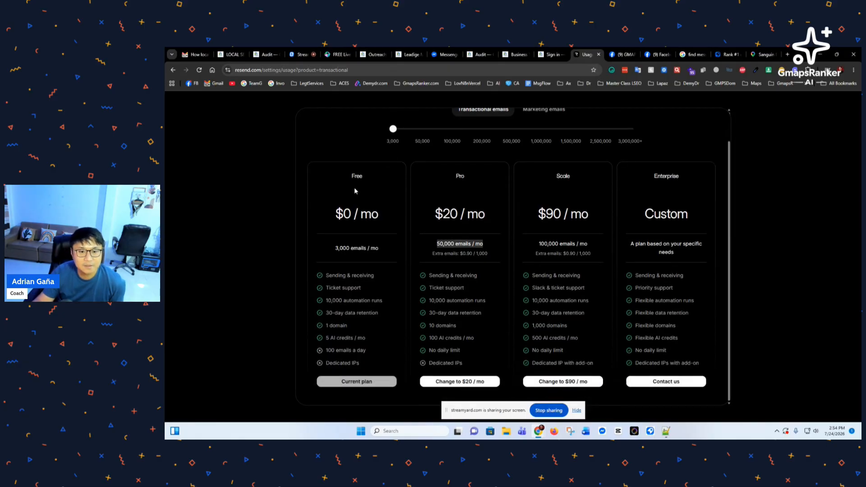
pyautogui.scroll(1, 354, 186)
# Step: Leave the HeyGen webinar page and return to the GMapsRanker Edit campaign dialog on Email 1
pyautogui.click(335, 55)
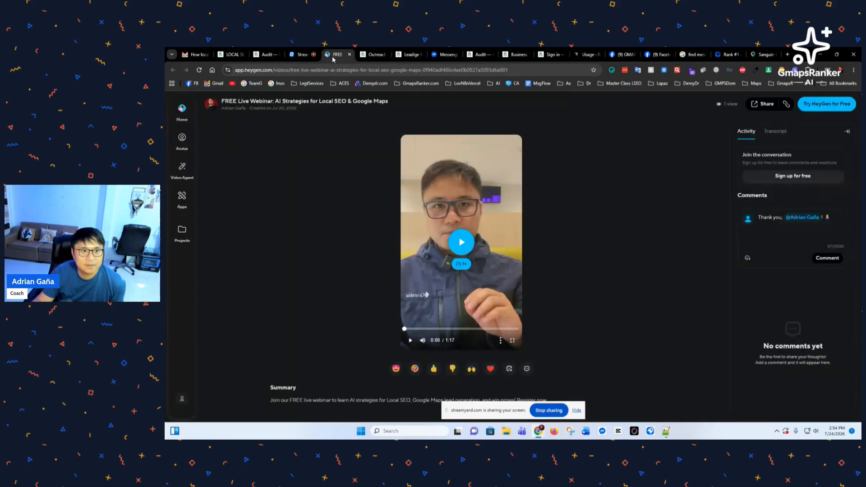
pyautogui.click(373, 54)
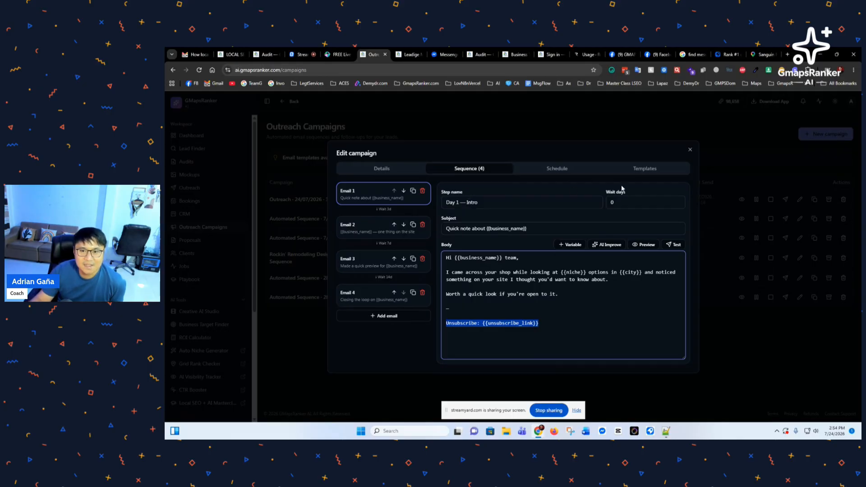
# Step: Apply the 7-Day Local SEO Quick Win template, then check the campaign's details and sequence
pyautogui.click(645, 170)
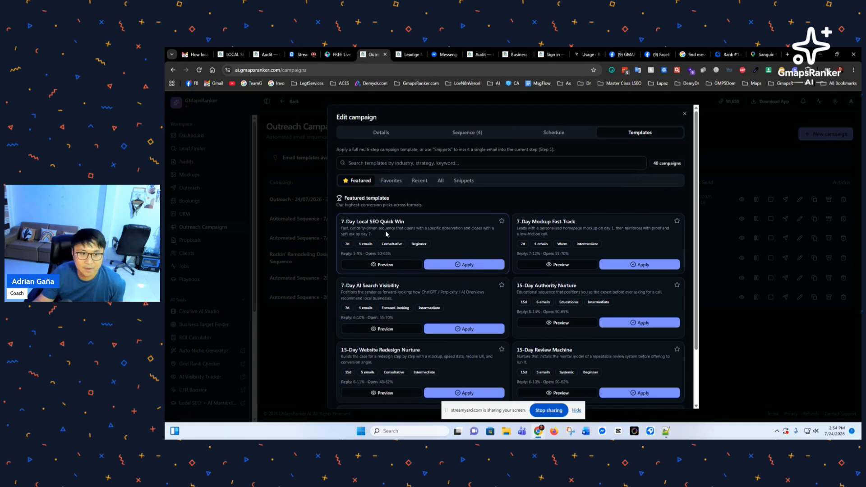
pyautogui.scroll(-1, 416, 257)
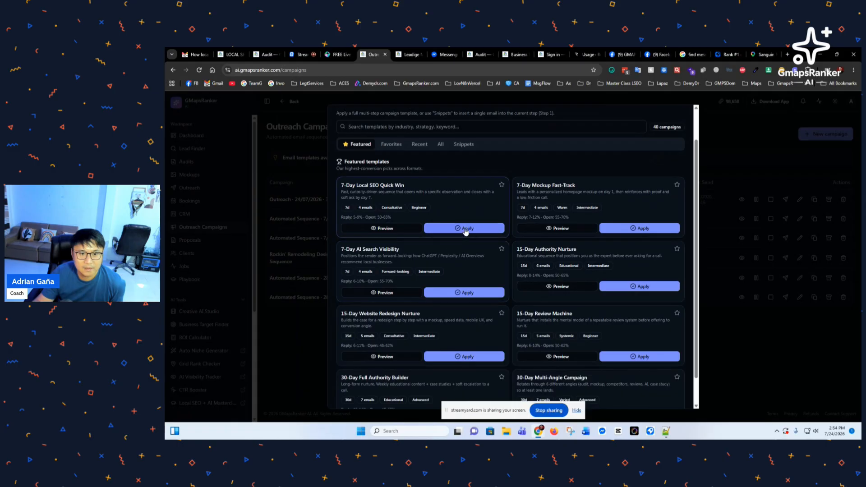
pyautogui.click(464, 230)
pyautogui.click(562, 294)
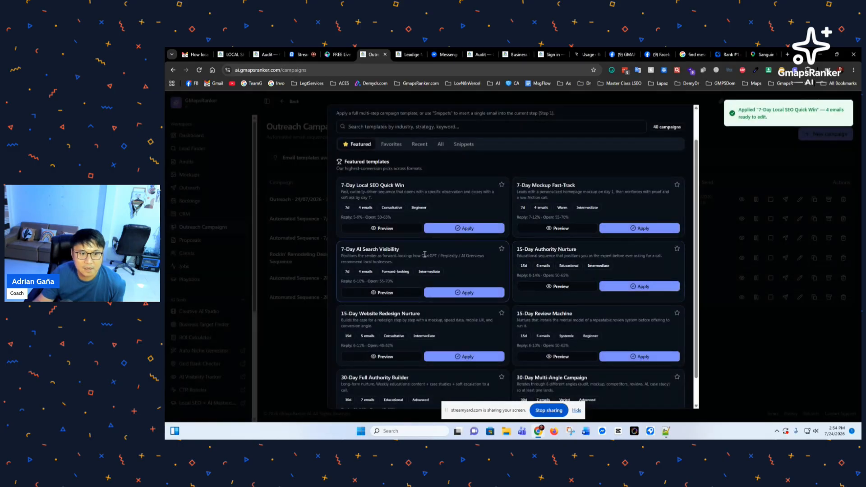
pyautogui.scroll(-1, 422, 255)
pyautogui.scroll(2, 422, 255)
pyautogui.click(380, 136)
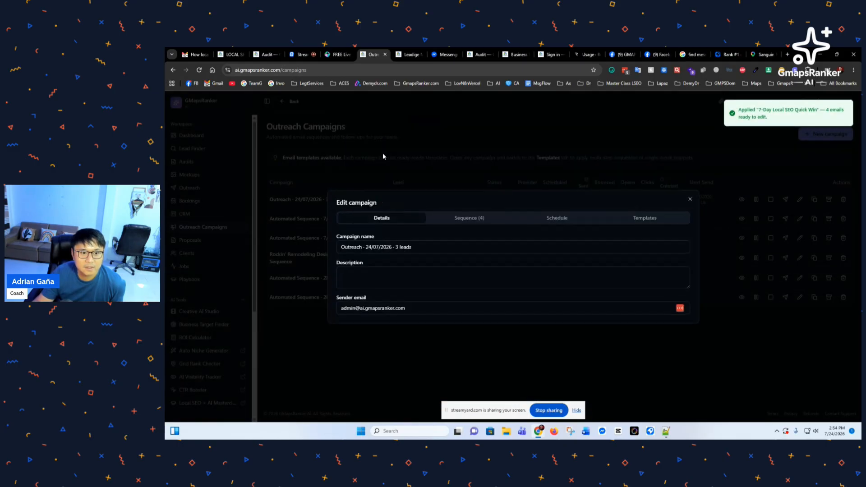
pyautogui.click(469, 218)
# Step: Point out the 30-day, 7-email 30-Day Full Authority Builder template and apply it instead
pyautogui.click(625, 176)
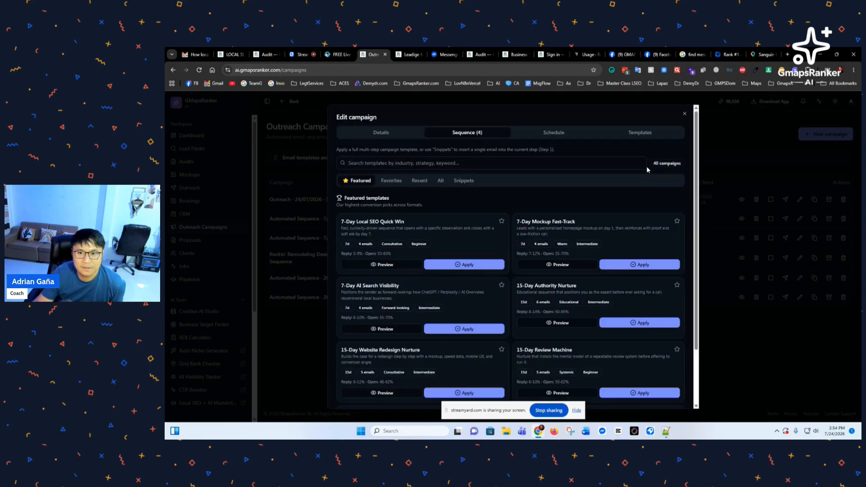
pyautogui.scroll(-2, 601, 282)
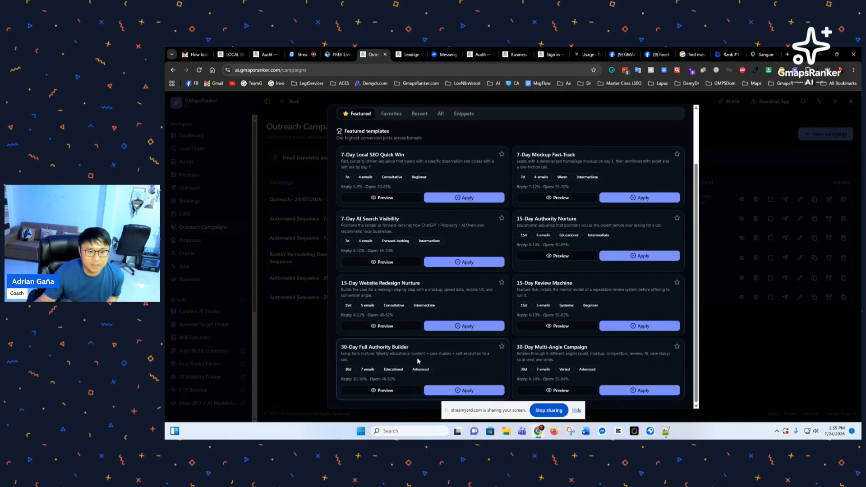
pyautogui.doubleClick(348, 369)
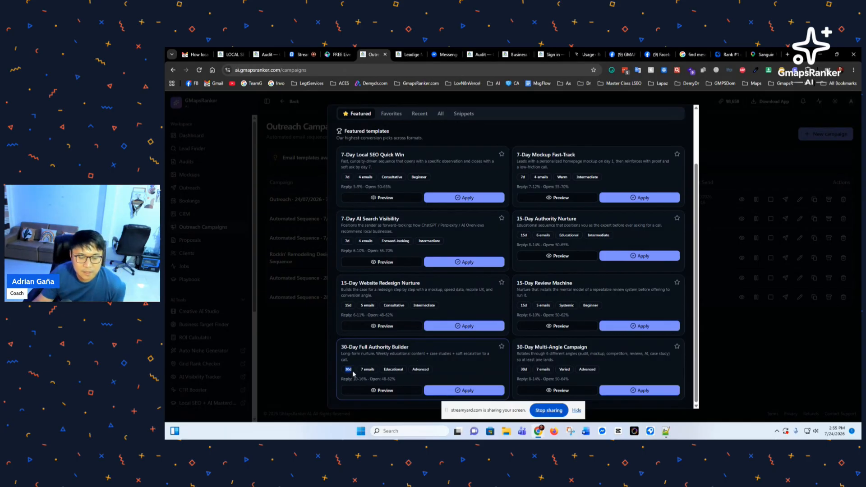
pyautogui.click(364, 369)
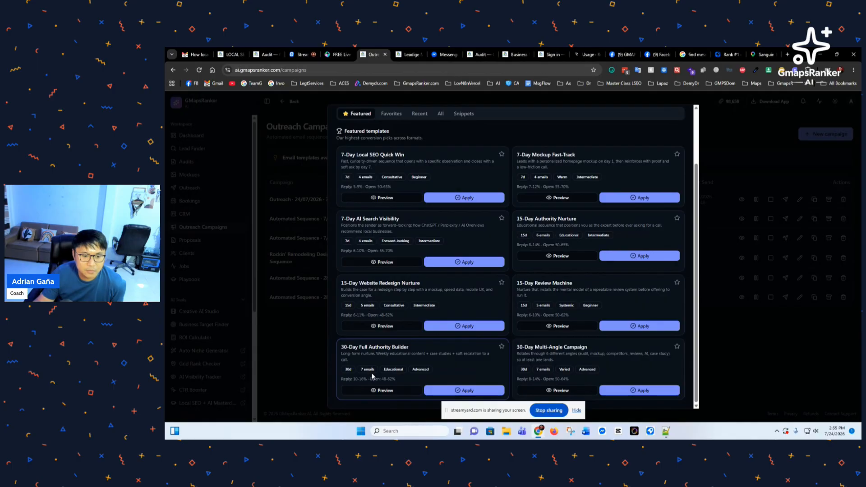
pyautogui.moveTo(362, 370); pyautogui.dragTo(376, 370)
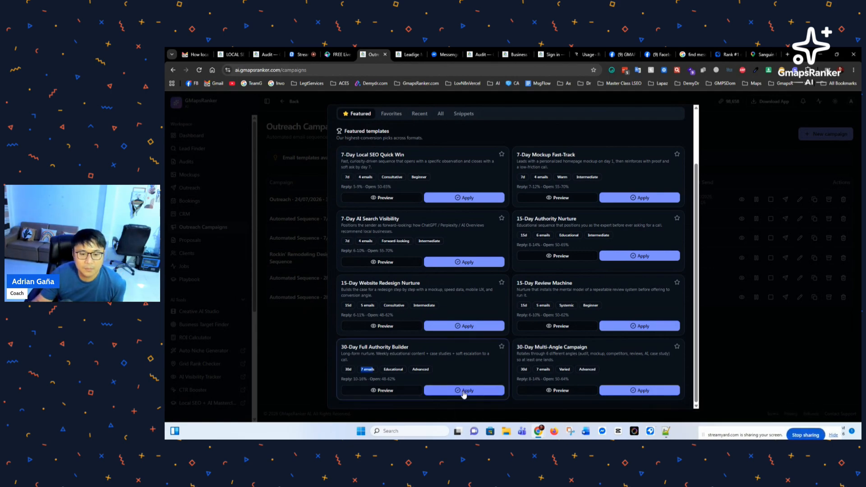
pyautogui.click(465, 393)
pyautogui.click(557, 294)
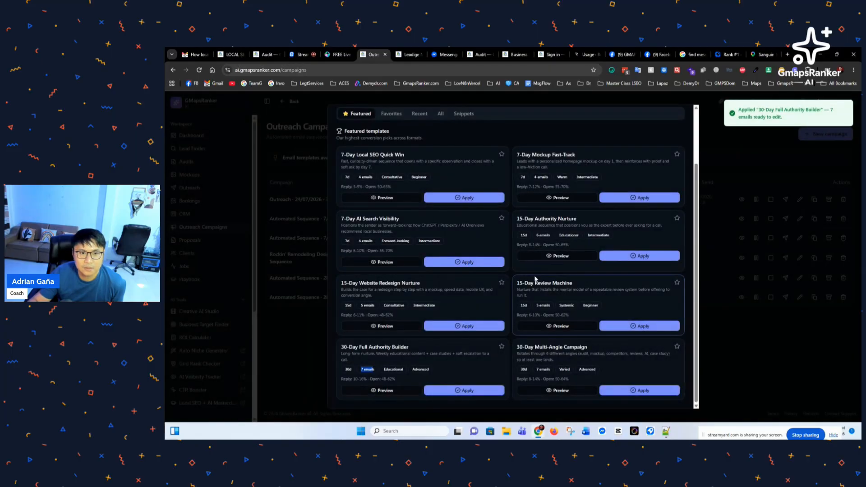
pyautogui.scroll(2, 535, 279)
# Step: Review Emails 1–7 in the Sequence (7) tab, then close the Edit campaign dialog
pyautogui.click(472, 139)
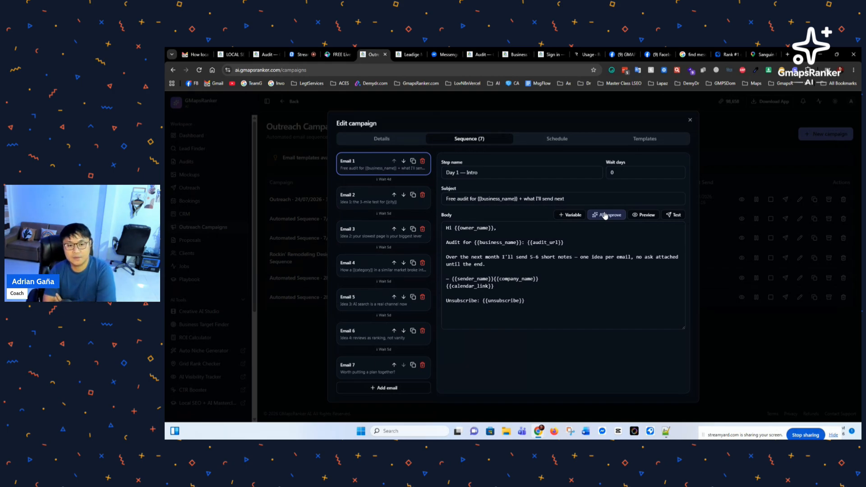
pyautogui.click(690, 122)
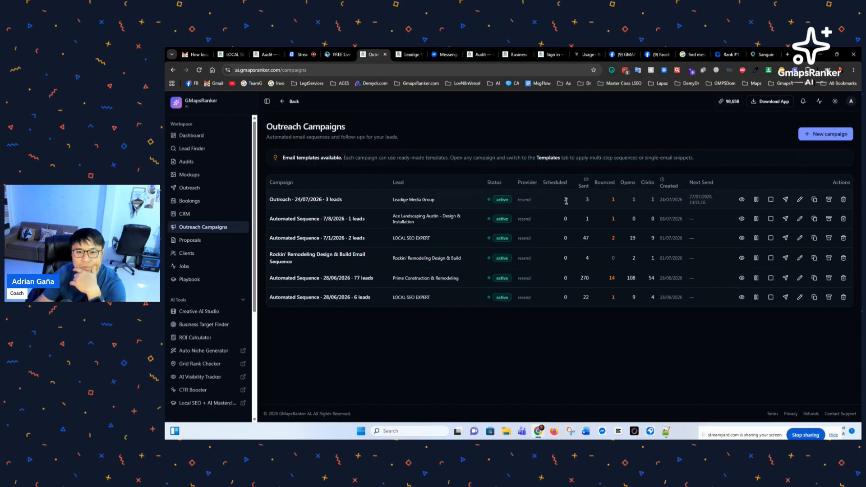
# Step: Highlight the first campaign's Sent (3), Bounced, Opens and Clicks counts, then edit a four-email campaign
pyautogui.doubleClick(587, 200)
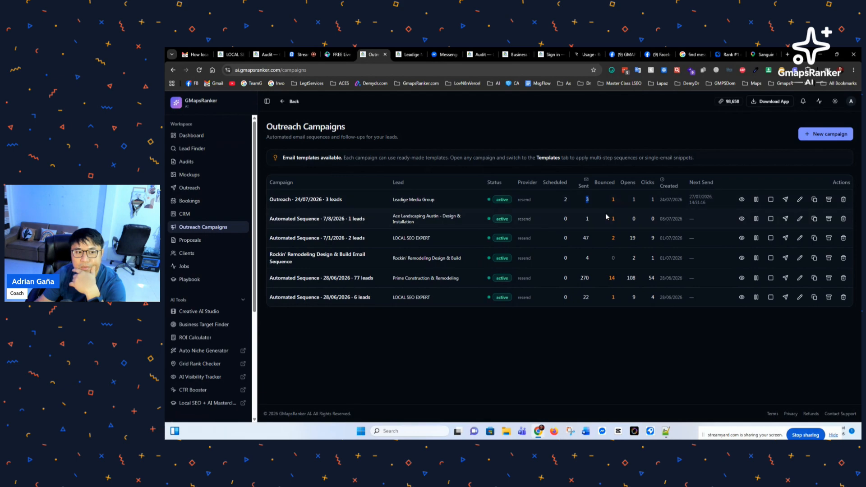
pyautogui.click(614, 201)
pyautogui.doubleClick(614, 200)
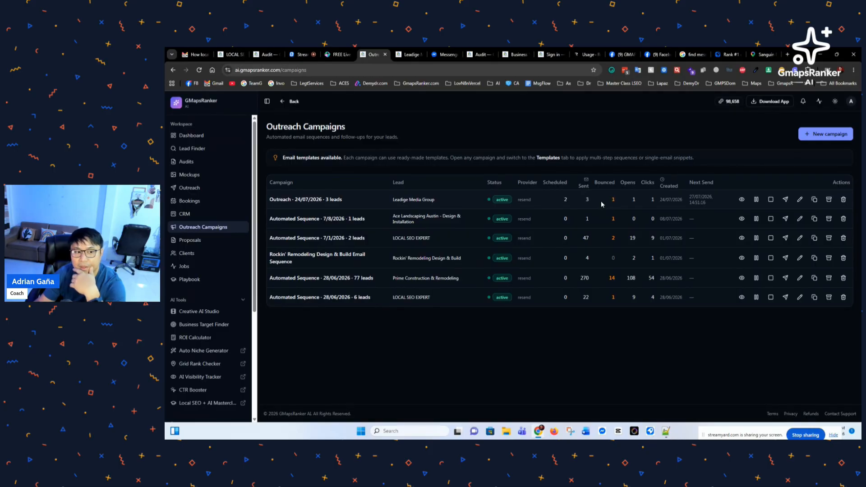
pyautogui.doubleClick(634, 200)
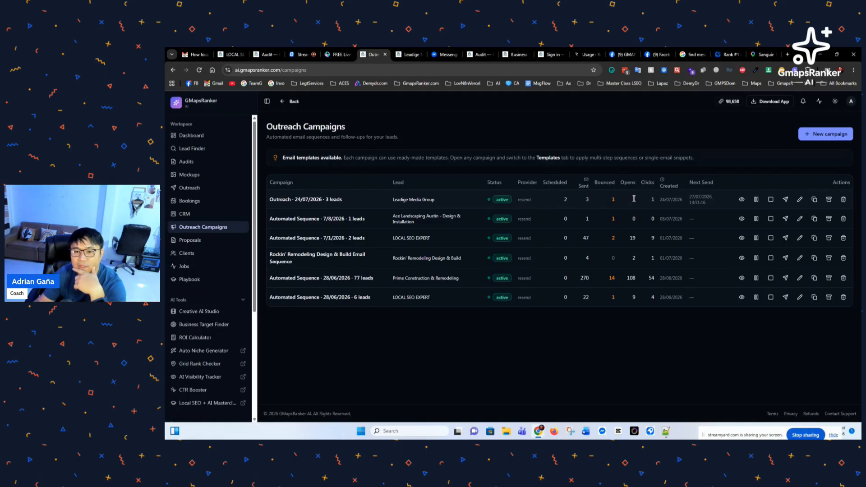
pyautogui.doubleClick(634, 198)
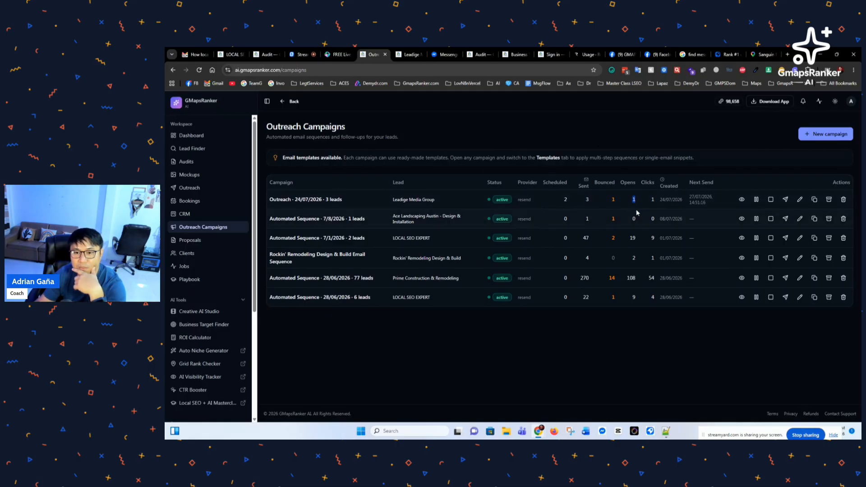
pyautogui.doubleClick(652, 200)
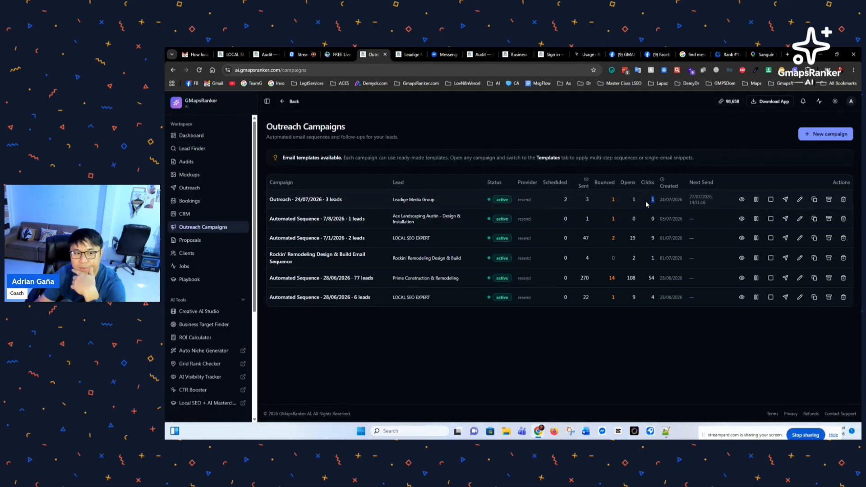
pyautogui.click(647, 204)
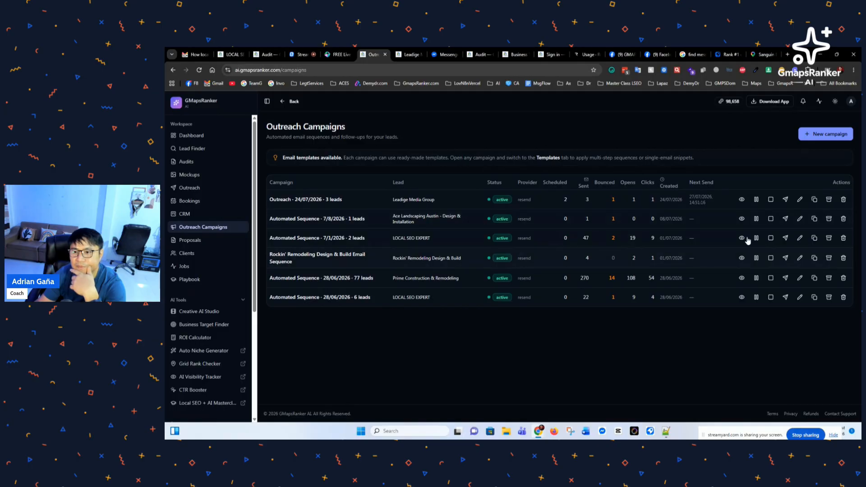
pyautogui.click(801, 201)
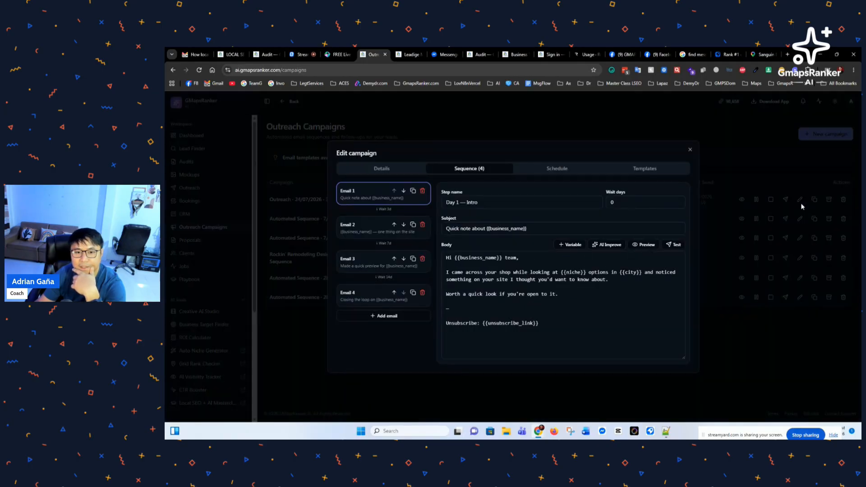
# Step: Scroll through the campaign's featured templates without applying one, then close the editor
pyautogui.click(652, 170)
pyautogui.scroll(-2, 542, 234)
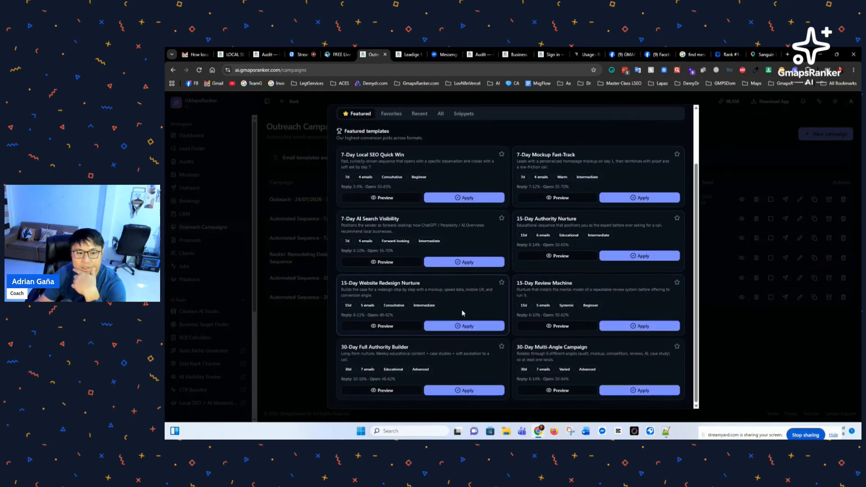
pyautogui.scroll(3, 375, 306)
pyautogui.scroll(-2, 415, 294)
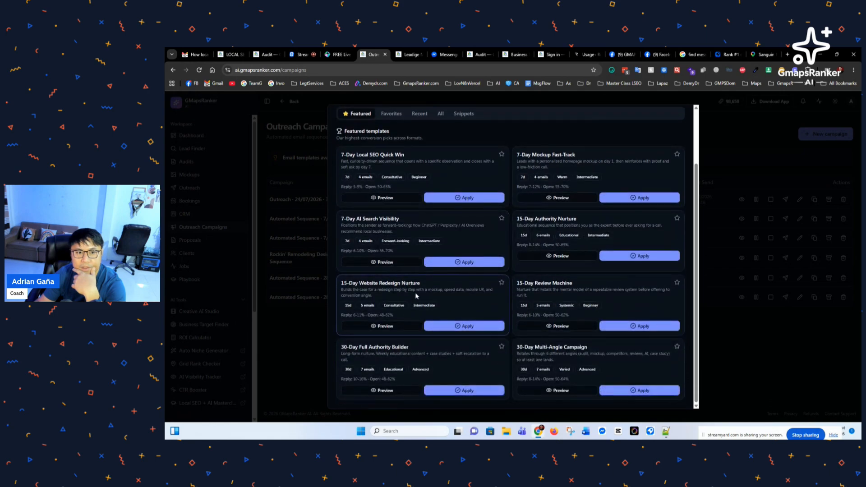
pyautogui.scroll(1, 415, 296)
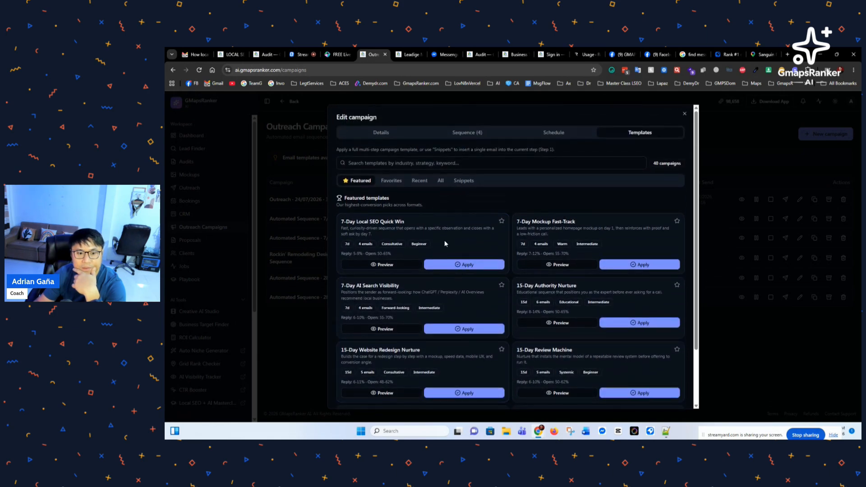
pyautogui.scroll(-2, 425, 337)
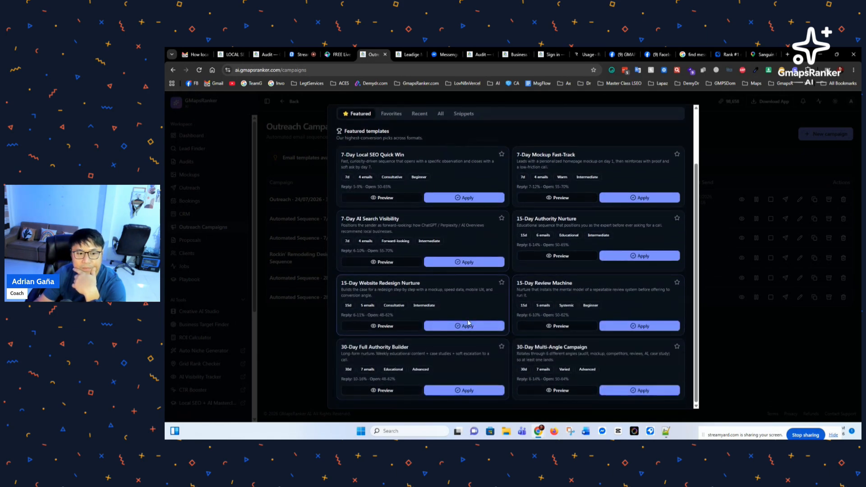
pyautogui.scroll(3, 611, 319)
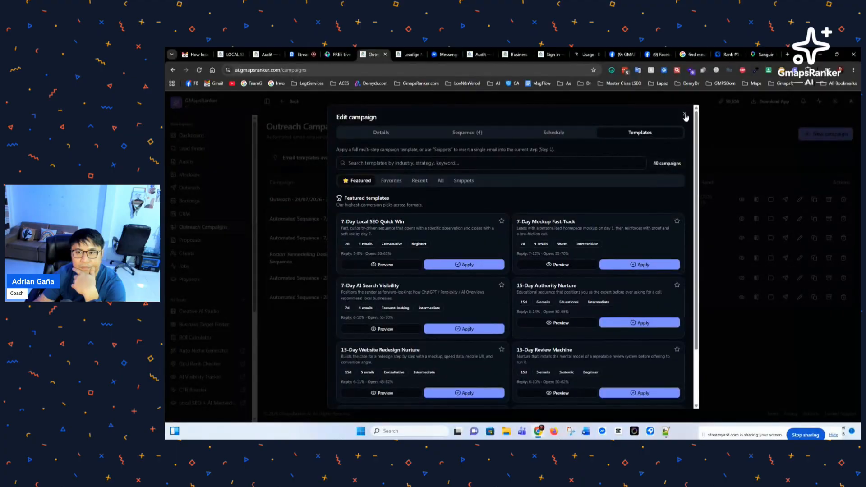
pyautogui.click(683, 119)
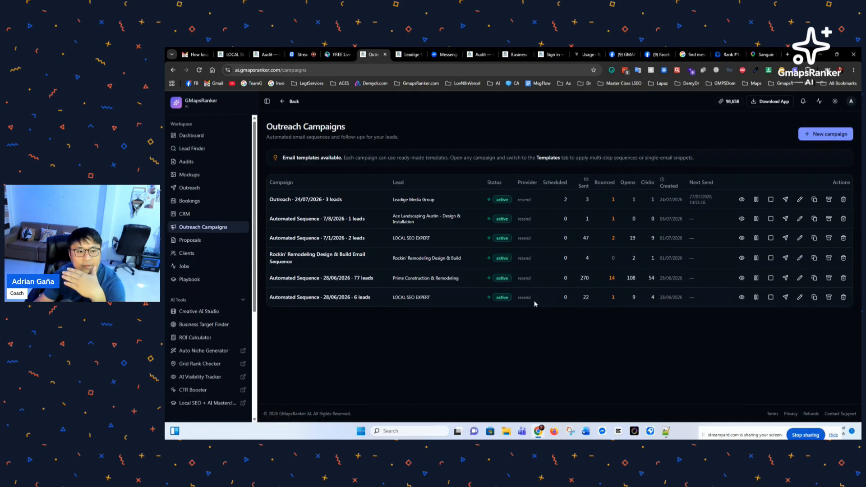
# Step: Go to the Lead Finder search page via the sidebar
pyautogui.click(192, 136)
pyautogui.click(196, 149)
pyautogui.scroll(-6, 416, 295)
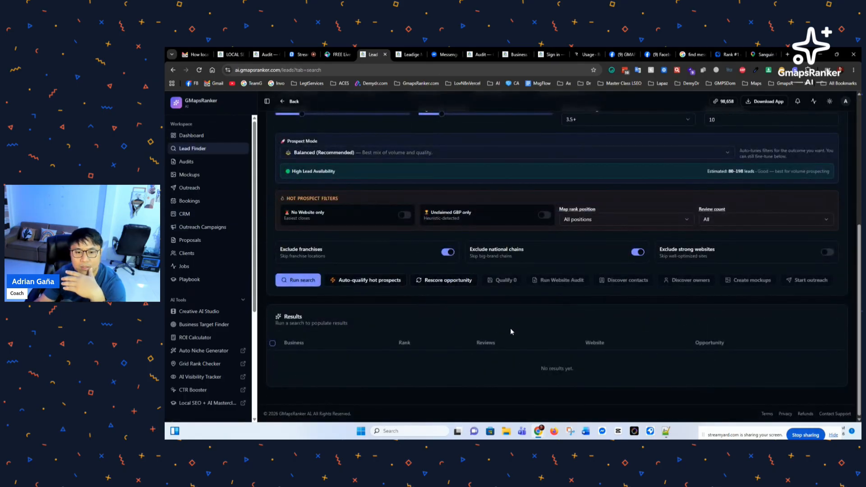
pyautogui.scroll(5, 500, 327)
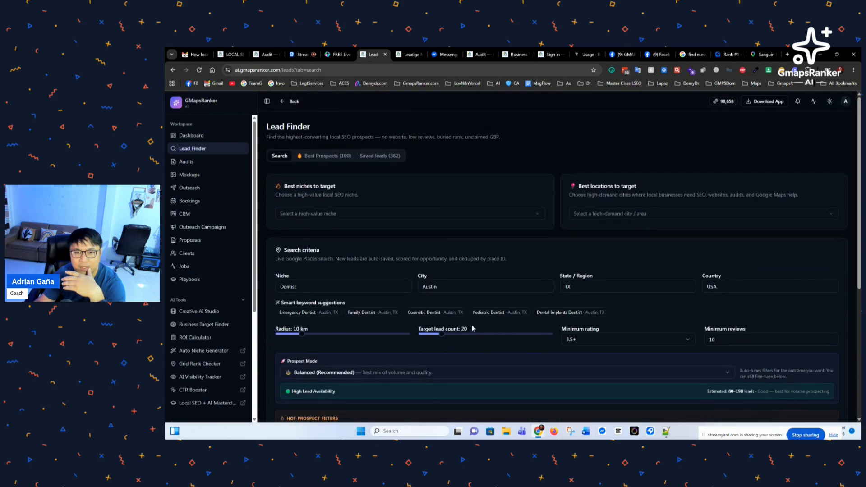
# Step: Browse the 'Select a high-value niche' list and close it without choosing a niche
pyautogui.click(357, 214)
pyautogui.scroll(-3, 364, 320)
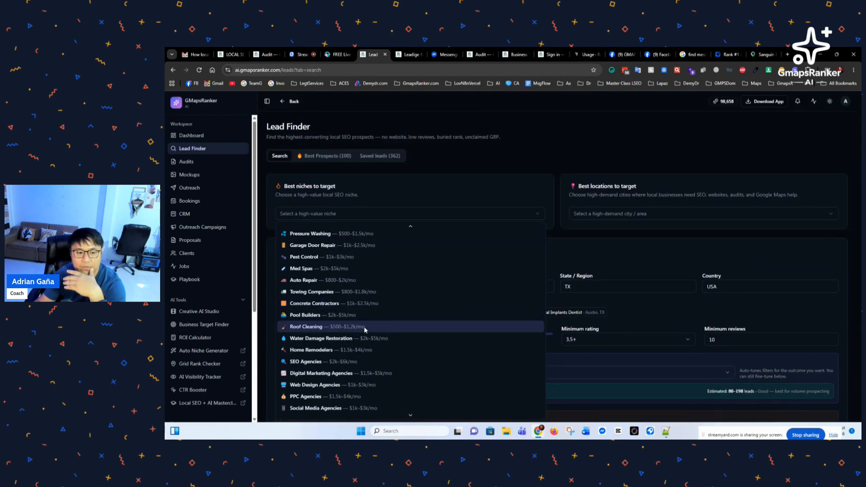
pyautogui.scroll(-1, 365, 331)
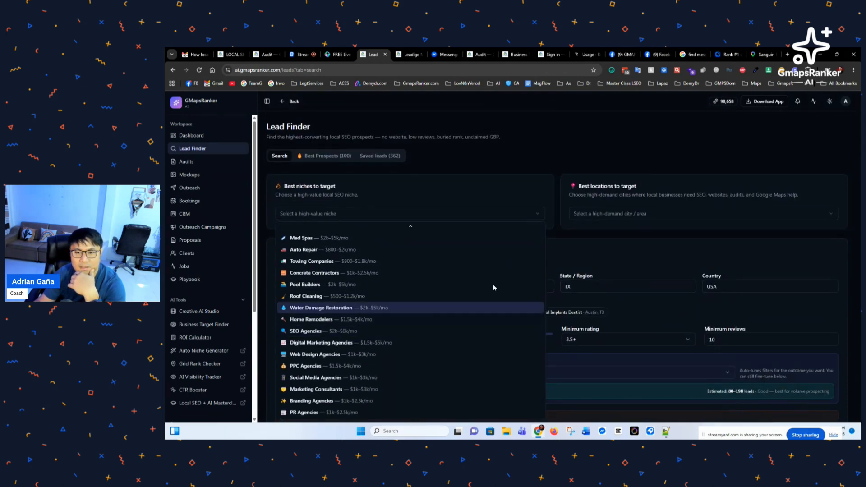
pyautogui.click(602, 235)
# Step: Scroll through the prospect filters below the Dentist, Austin, TX search criteria
pyautogui.scroll(-1, 570, 252)
pyautogui.scroll(-2, 568, 253)
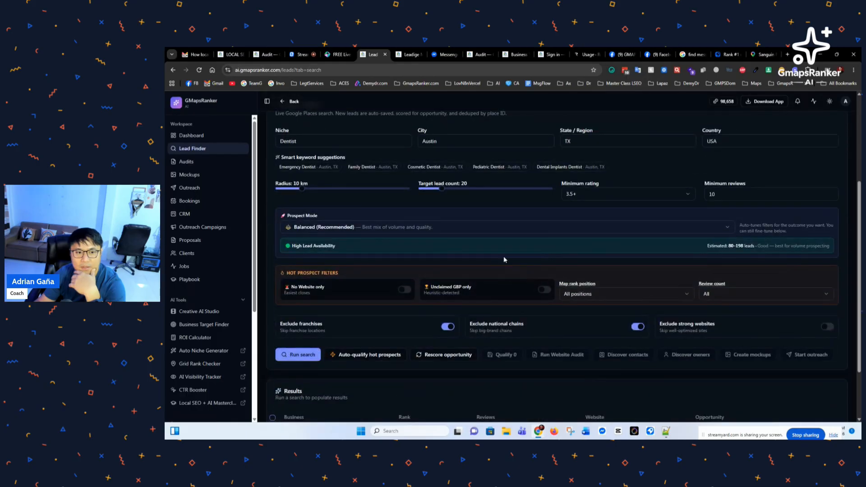
pyautogui.scroll(-2, 526, 244)
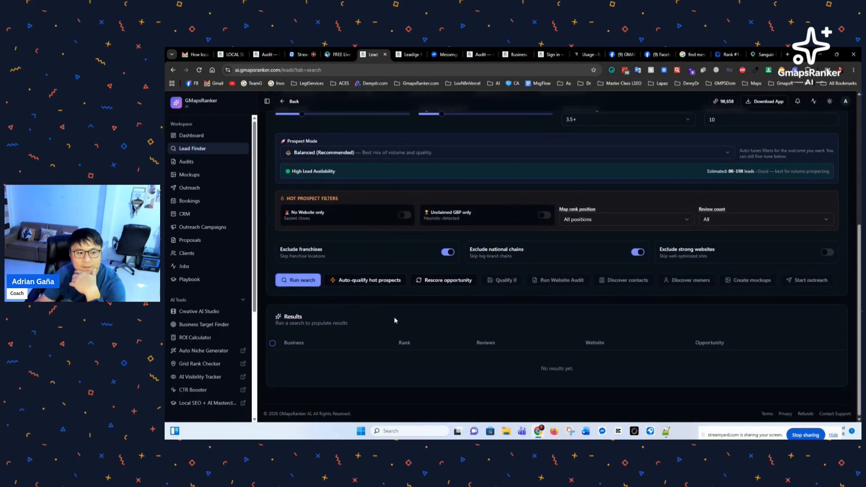
pyautogui.scroll(4, 394, 319)
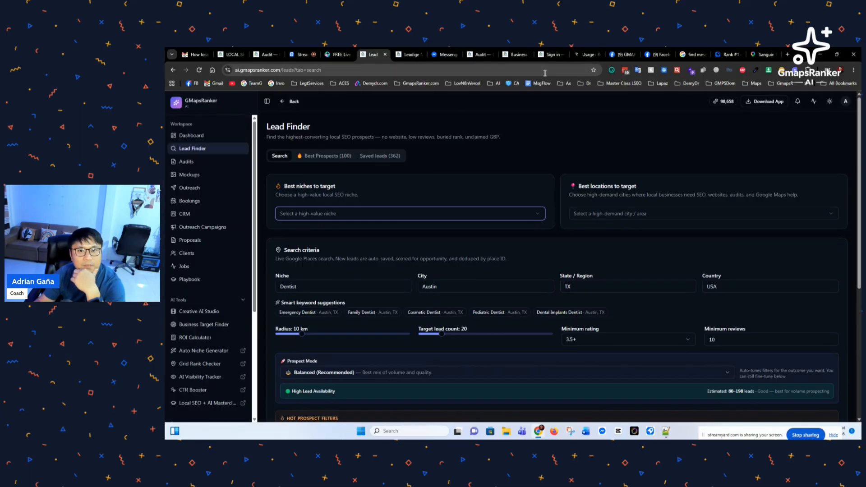
# Step: View the Local SEO Expert and Leadige Media Group mockup sites, then return to Lead Finder
pyautogui.click(300, 54)
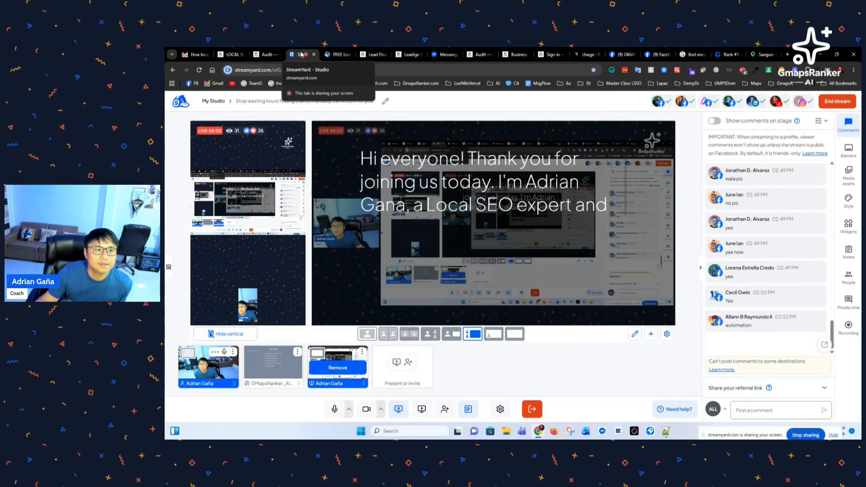
pyautogui.click(266, 55)
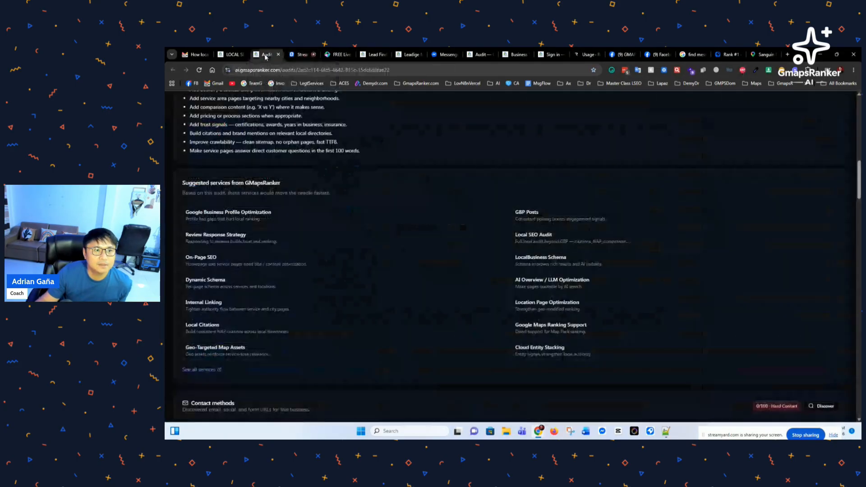
pyautogui.click(236, 54)
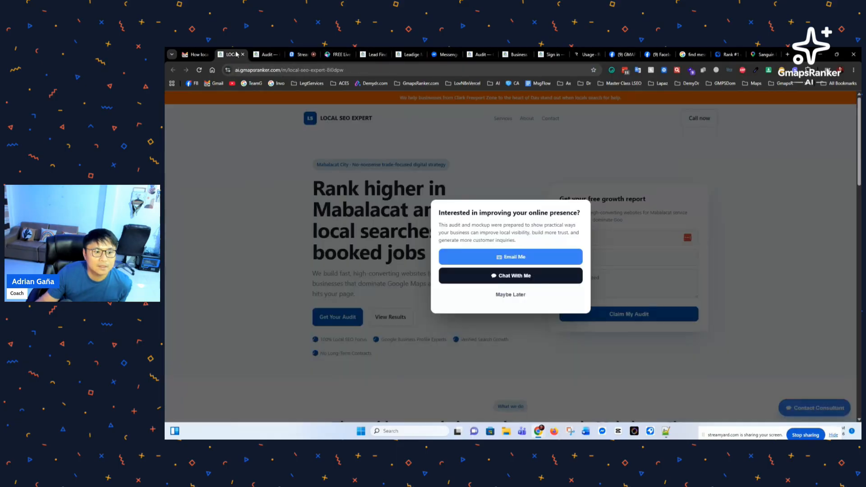
pyautogui.click(409, 54)
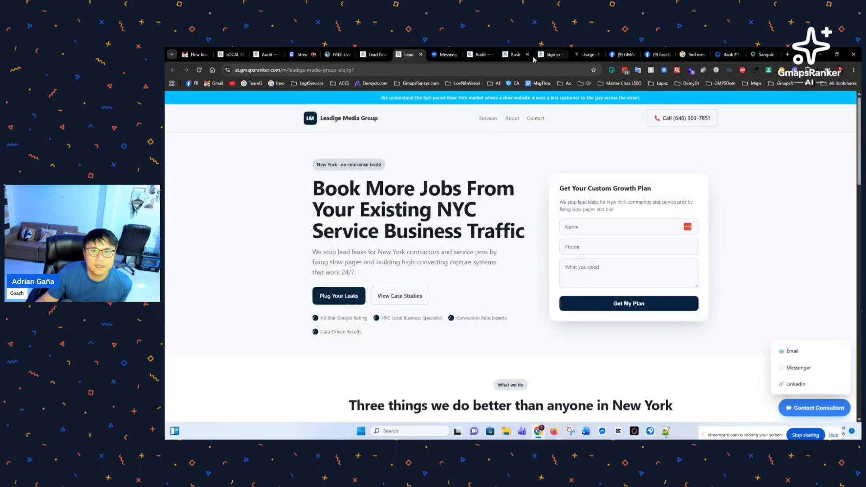
pyautogui.click(374, 54)
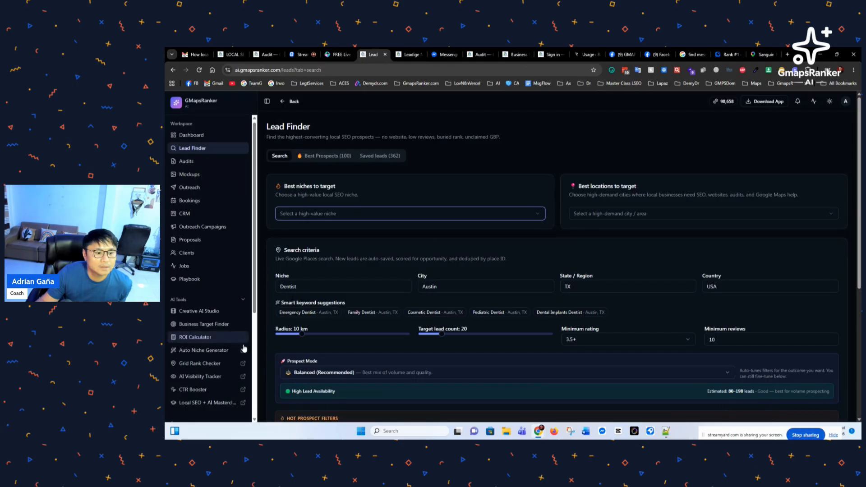
pyautogui.scroll(-4, 244, 348)
# Step: Open the Super Admin Control Panel's Platform Overview and look over its stat cards
pyautogui.click(194, 392)
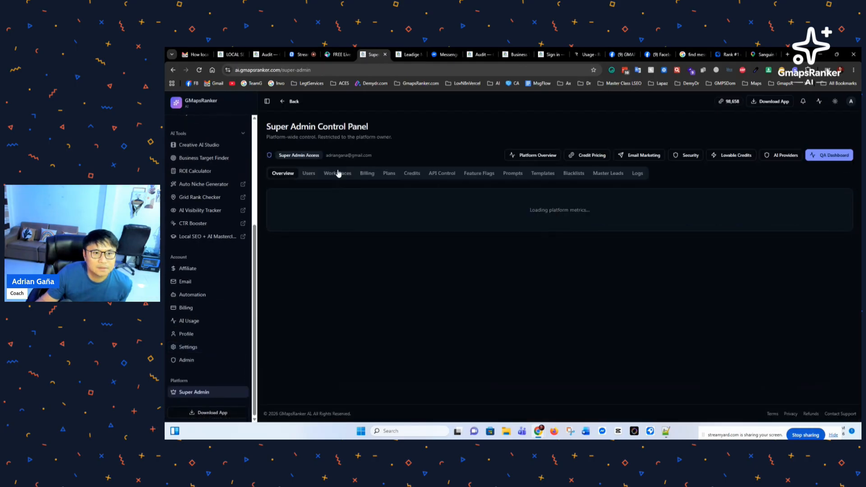
pyautogui.click(537, 155)
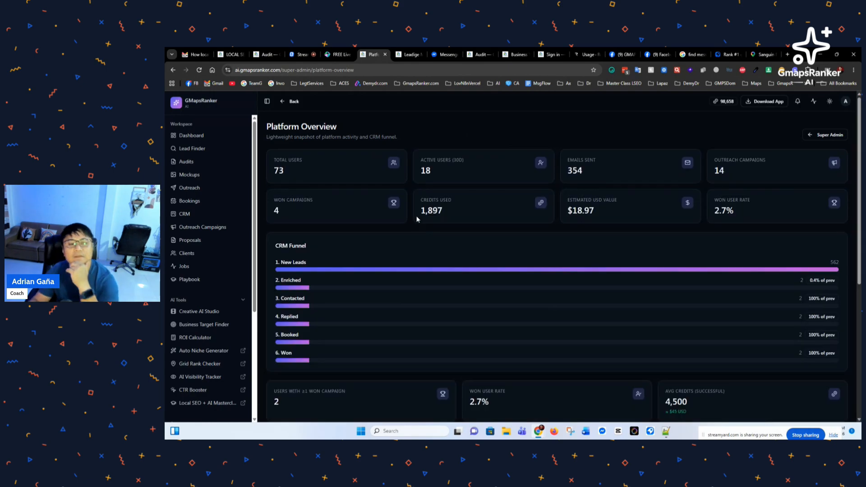
pyautogui.scroll(-1, 413, 311)
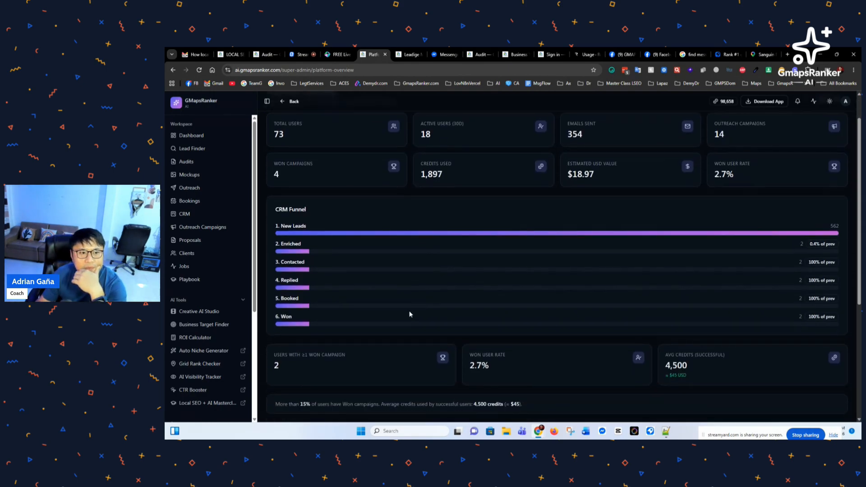
pyautogui.scroll(1, 409, 315)
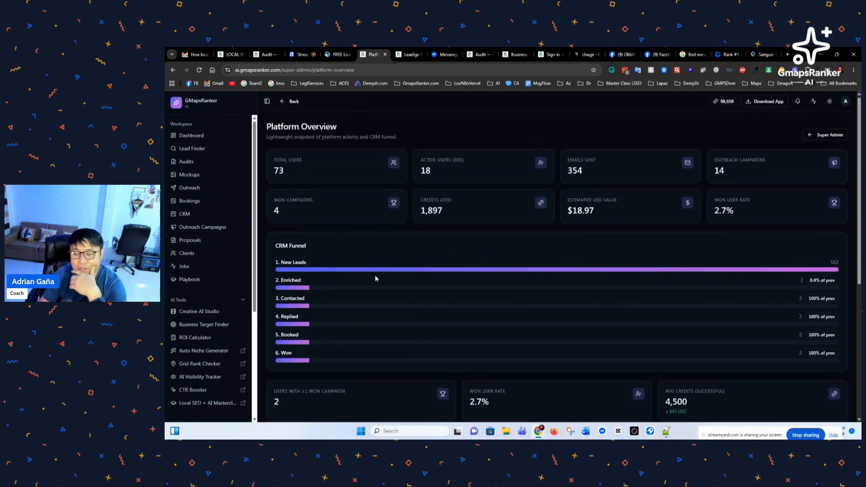
pyautogui.scroll(-6, 394, 300)
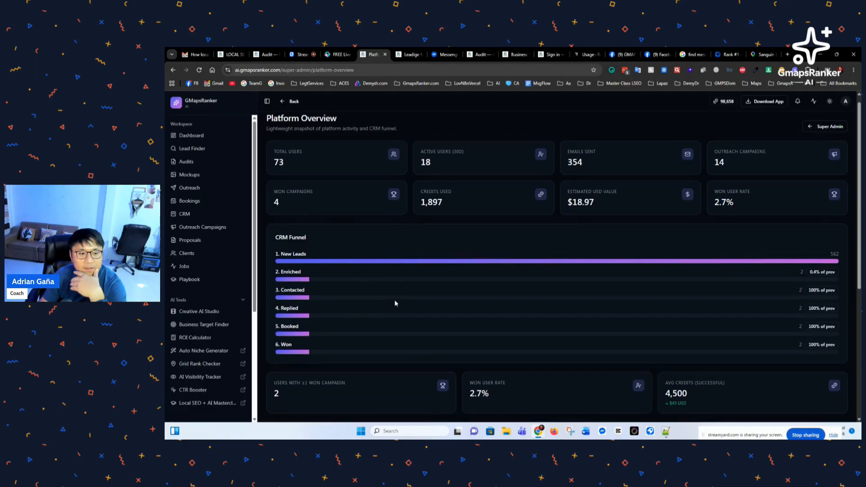
pyautogui.scroll(6, 396, 304)
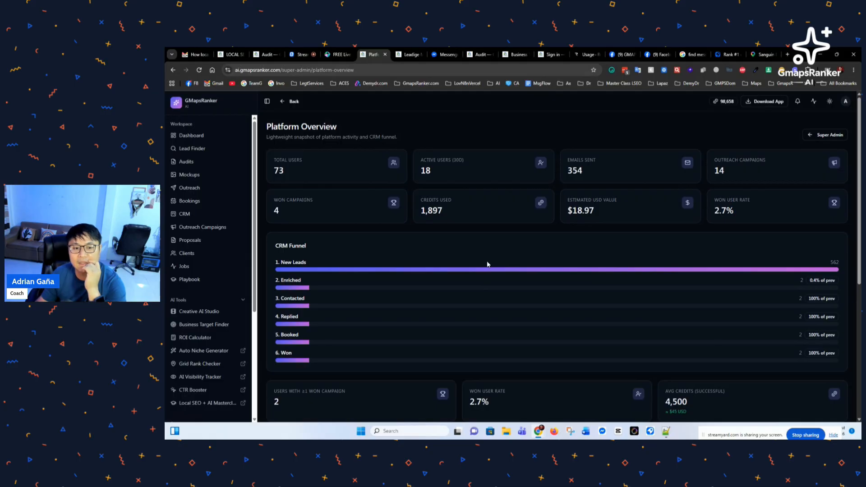
# Step: Scroll through the CRM Funnel and Recent Activity sections of the overview
pyautogui.scroll(-2, 483, 273)
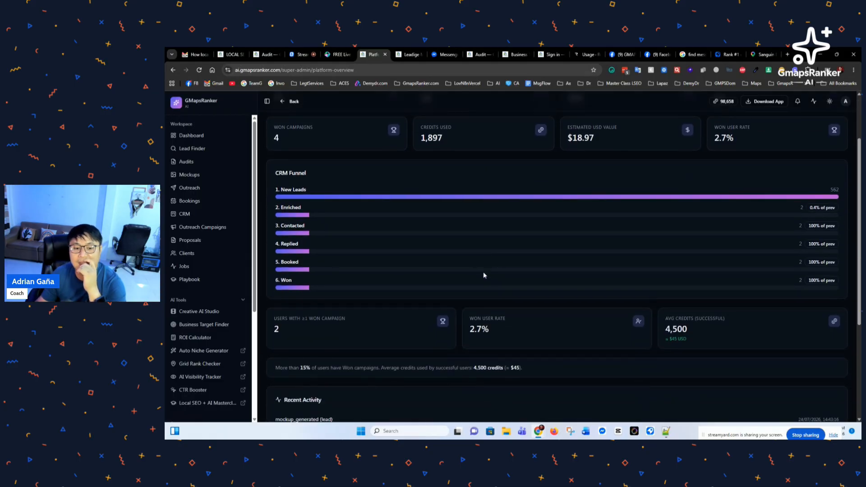
pyautogui.scroll(-2, 469, 279)
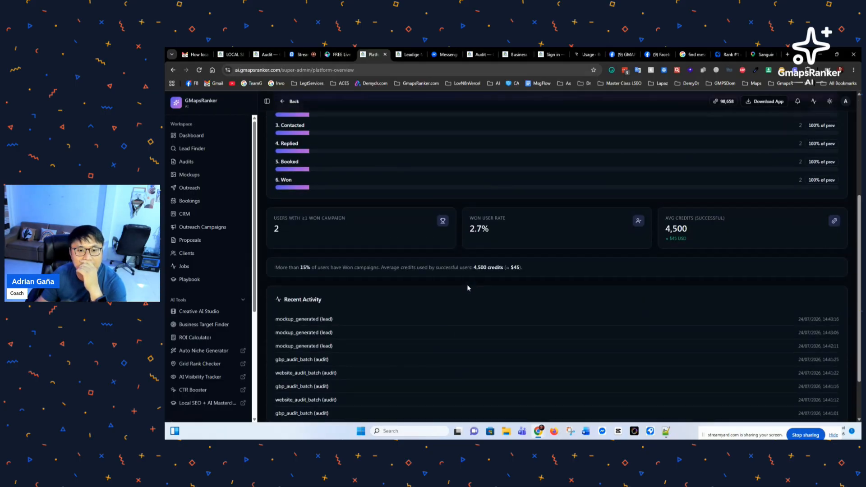
pyautogui.scroll(2, 466, 293)
pyautogui.scroll(2, 404, 329)
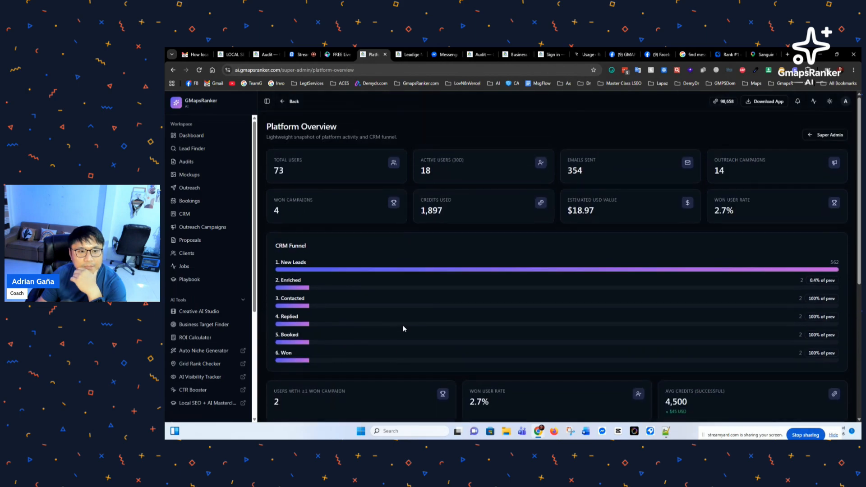
pyautogui.scroll(-5, 403, 328)
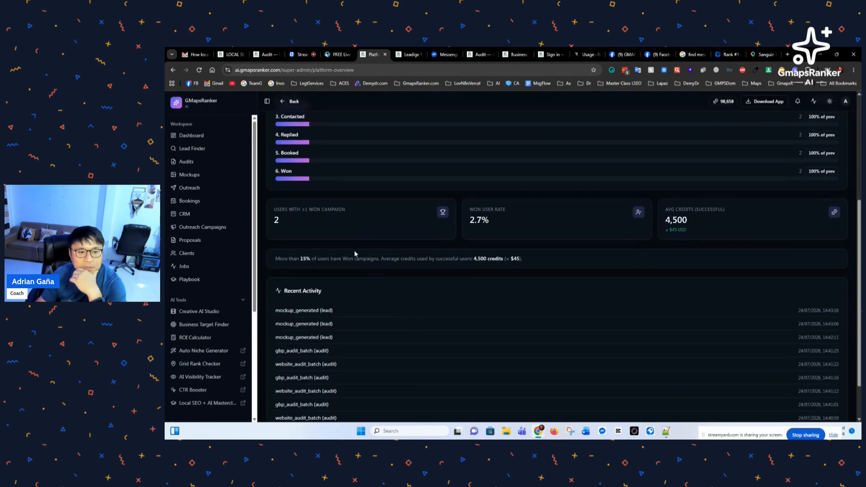
pyautogui.scroll(2, 355, 253)
pyautogui.scroll(-2, 369, 300)
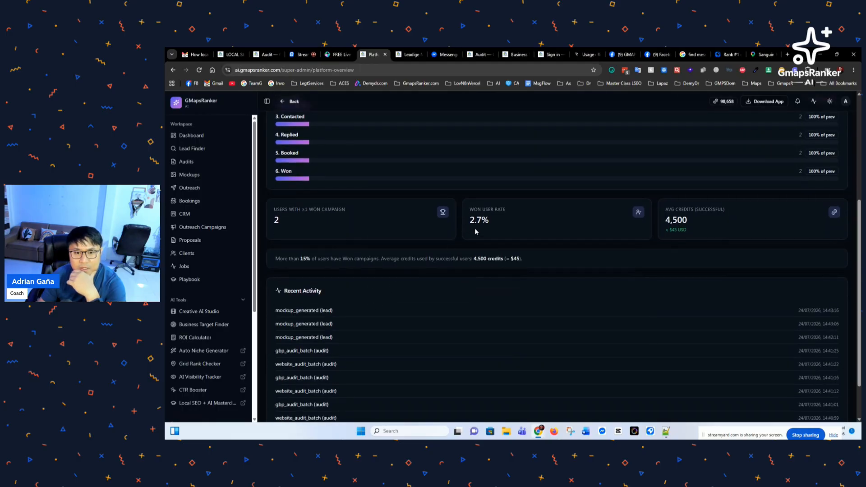
pyautogui.scroll(5, 372, 255)
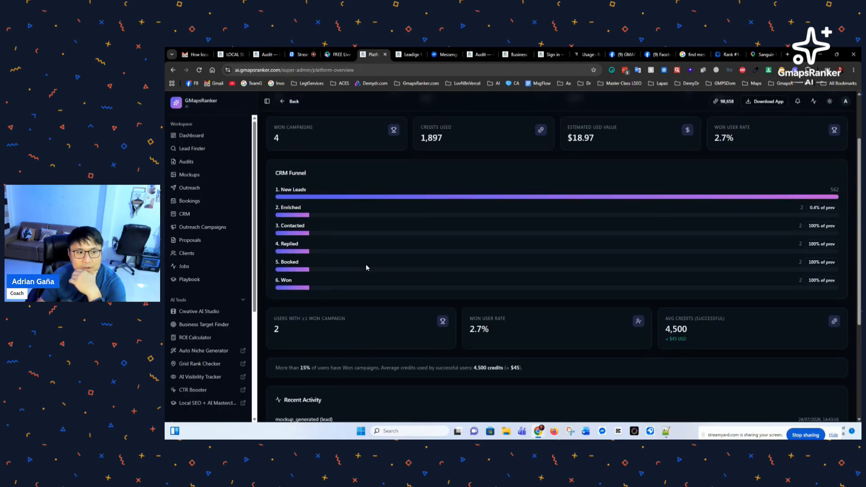
# Step: Highlight the Total Users figure of 73 and the count of users with won campaigns
pyautogui.moveTo(284, 170); pyautogui.dragTo(274, 175)
pyautogui.scroll(-1, 301, 218)
pyautogui.scroll(-3, 418, 253)
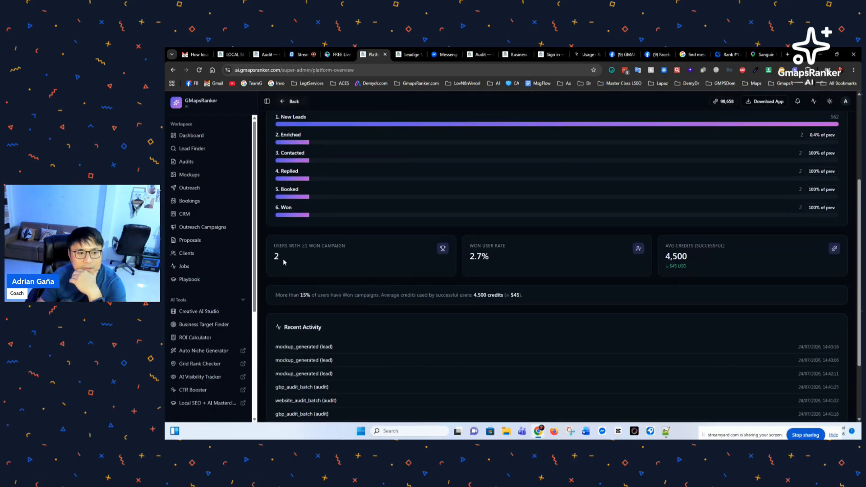
pyautogui.moveTo(284, 262); pyautogui.dragTo(274, 261)
pyautogui.click(319, 263)
pyautogui.doubleClick(304, 245)
pyautogui.click(306, 256)
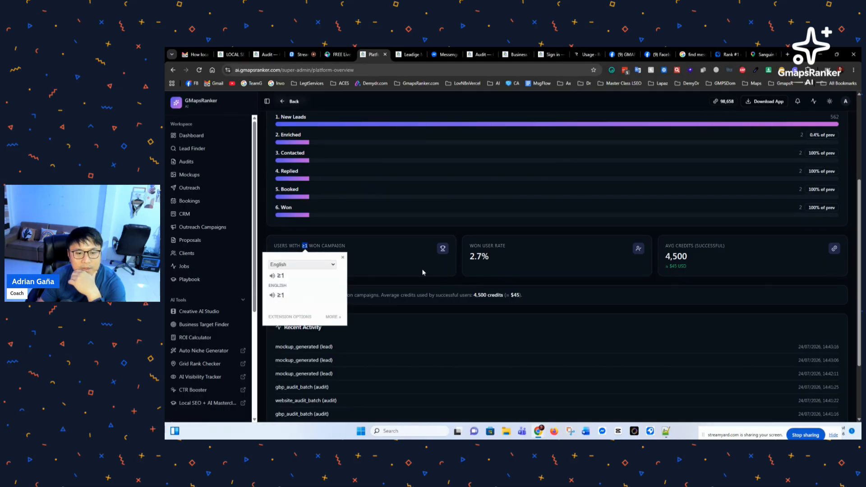
pyautogui.click(485, 268)
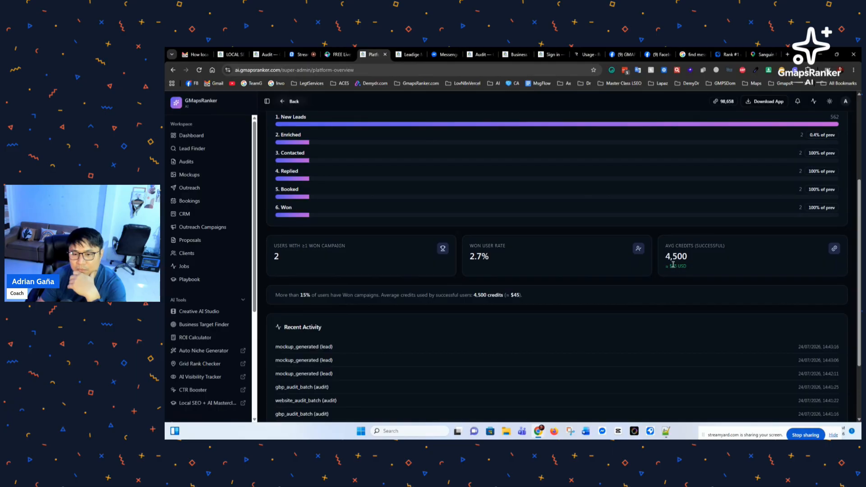
pyautogui.moveTo(667, 258)
pyautogui.mouseDown()
pyautogui.moveTo(694, 258)
pyautogui.moveTo(669, 267)
pyautogui.mouseUp()
pyautogui.click(696, 266)
pyautogui.click(538, 262)
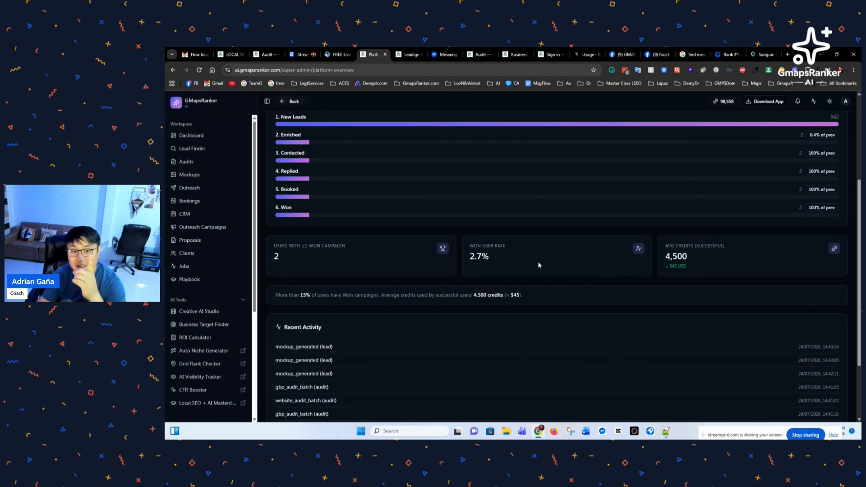
pyautogui.scroll(-2, 538, 266)
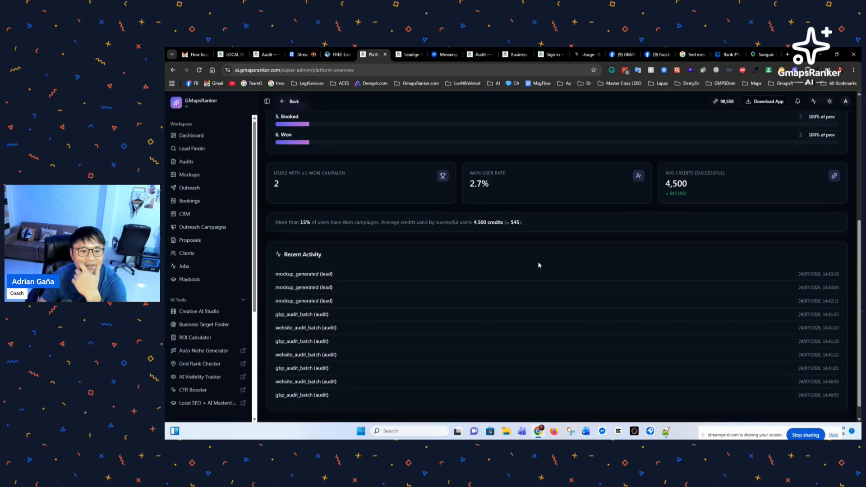
pyautogui.scroll(4, 542, 287)
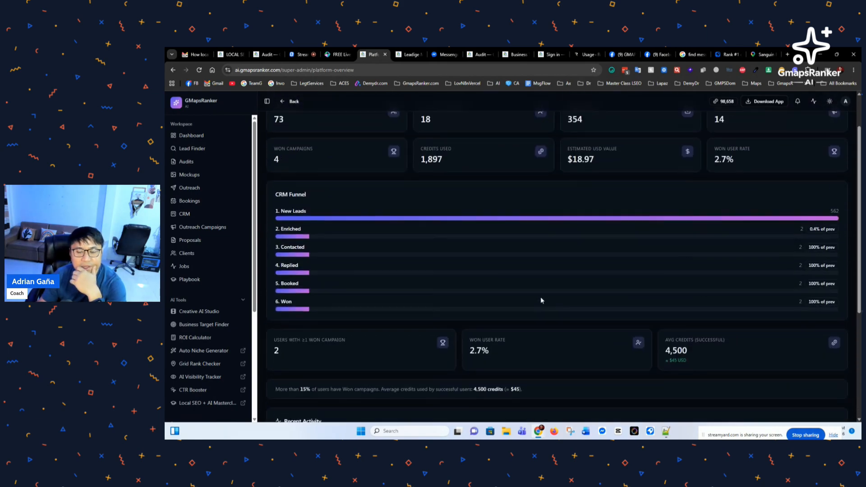
pyautogui.scroll(2, 535, 364)
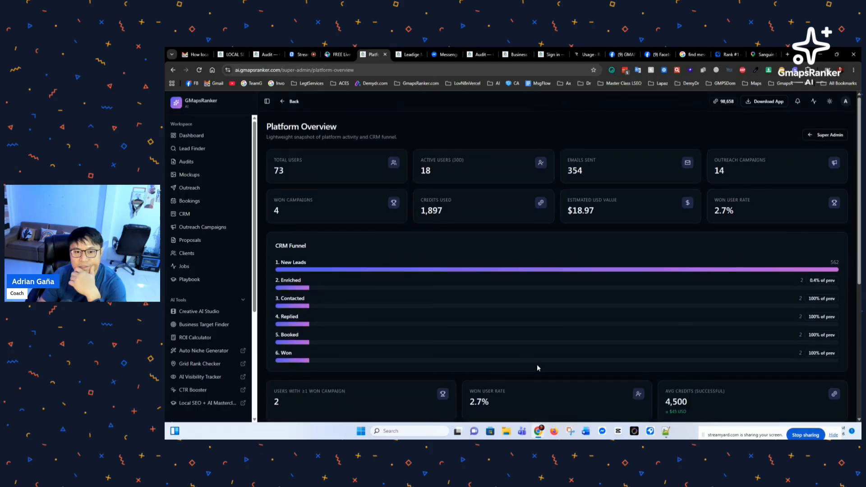
pyautogui.scroll(-3, 537, 361)
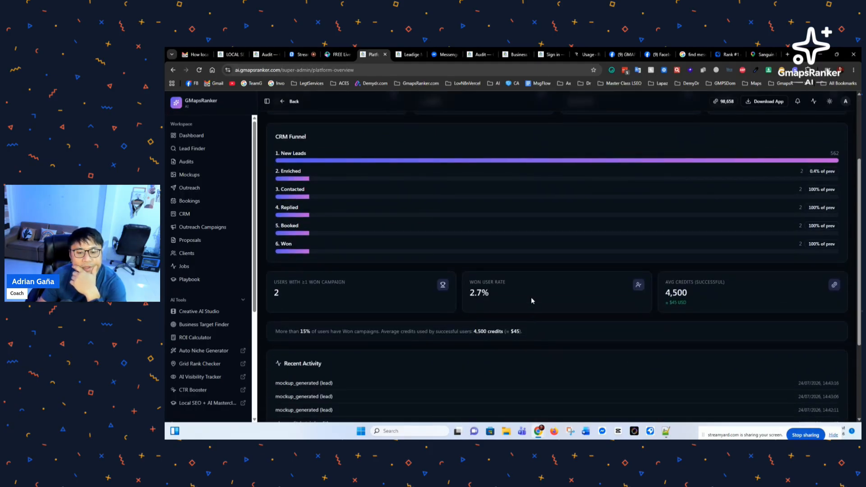
pyautogui.scroll(1, 524, 299)
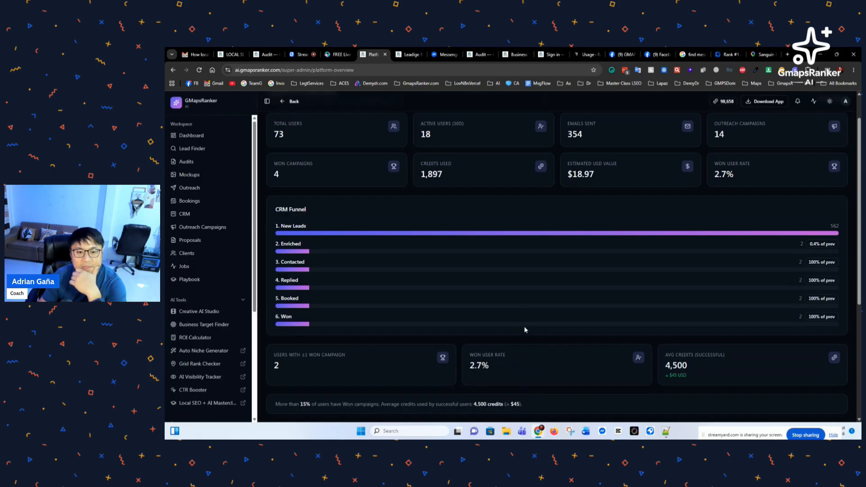
pyautogui.scroll(1, 524, 328)
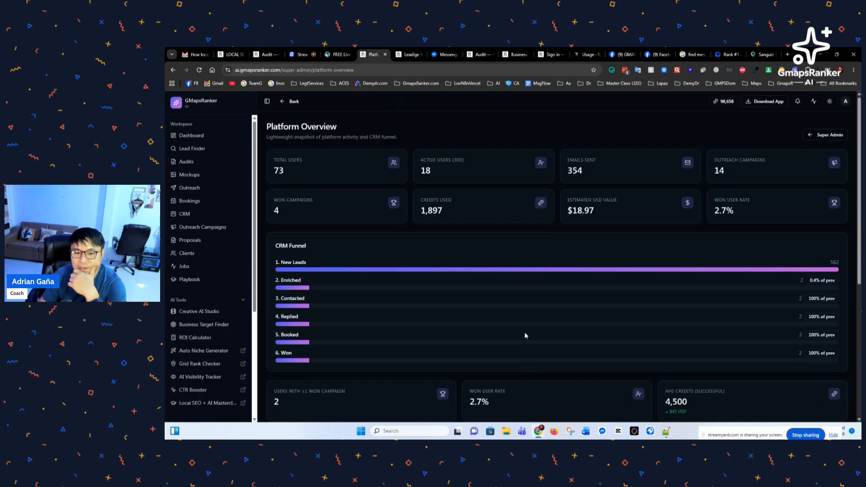
pyautogui.scroll(-3, 525, 336)
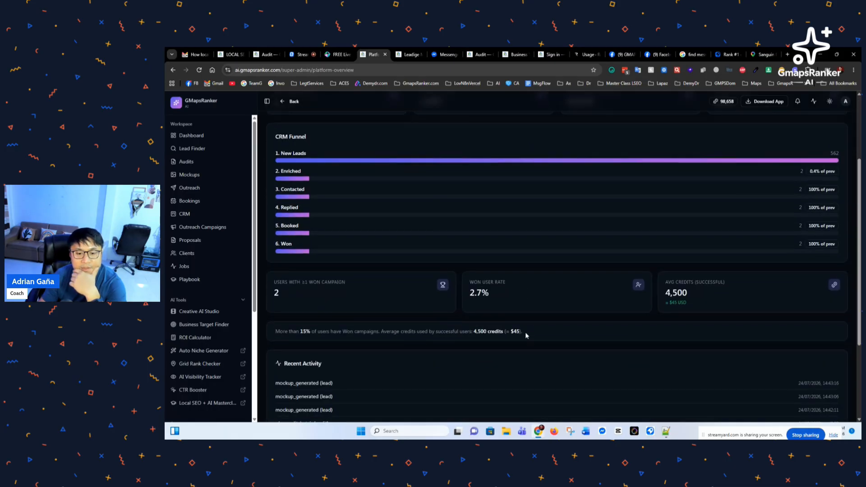
pyautogui.scroll(-3, 526, 334)
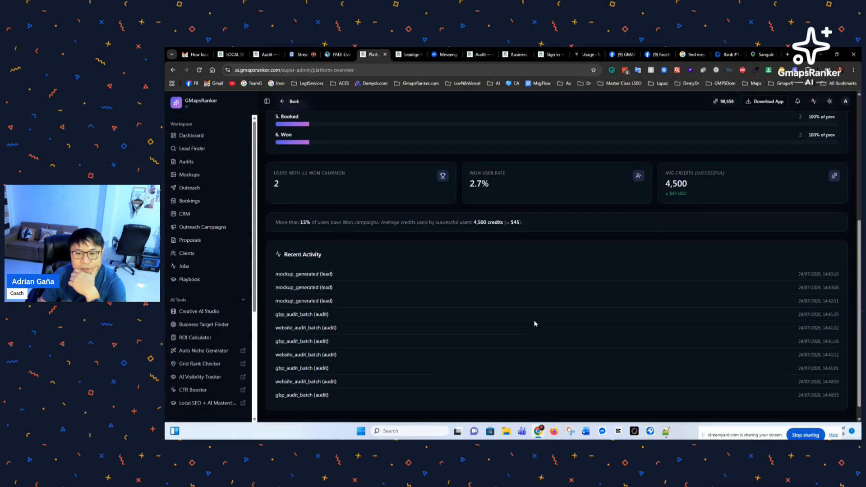
pyautogui.moveTo(688, 194); pyautogui.dragTo(669, 202)
pyautogui.click(702, 197)
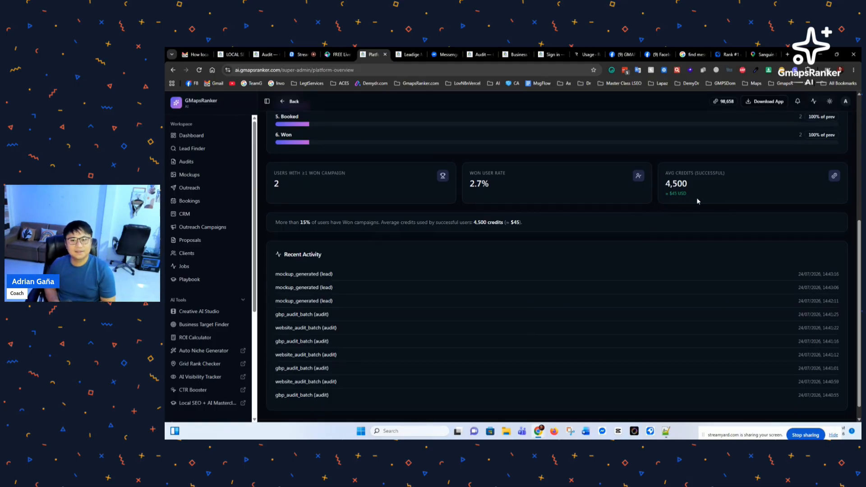
pyautogui.scroll(5, 640, 231)
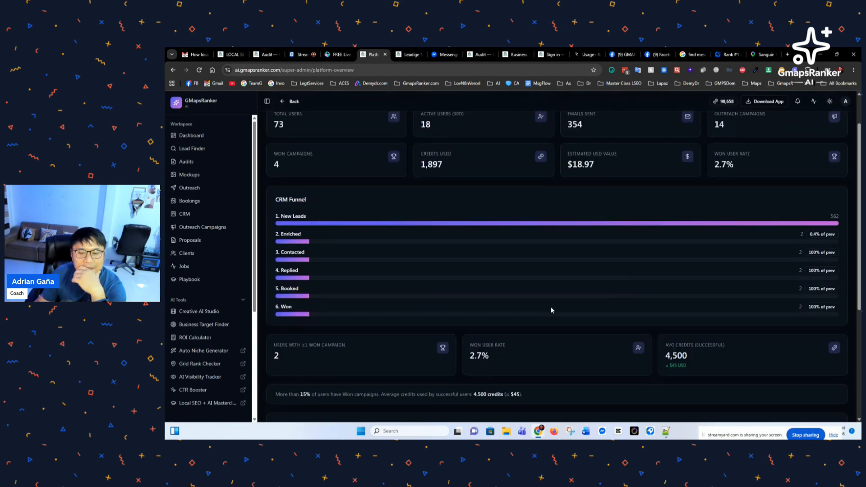
pyautogui.scroll(-3, 541, 316)
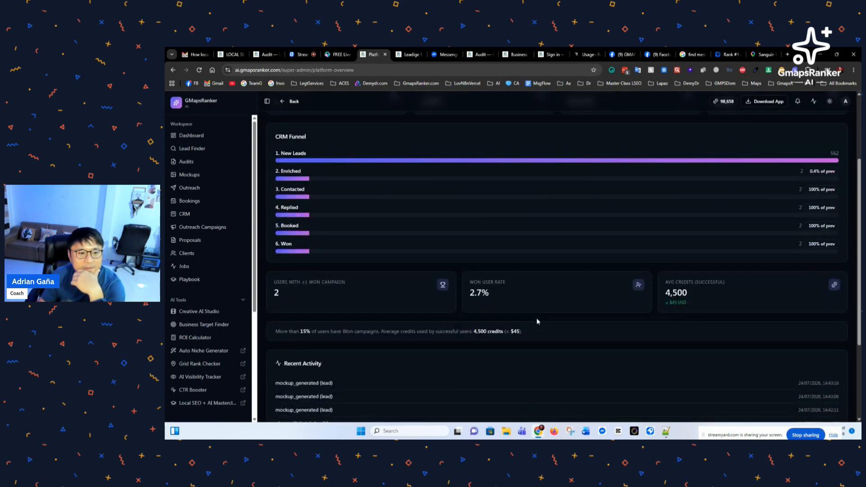
pyautogui.scroll(3, 516, 320)
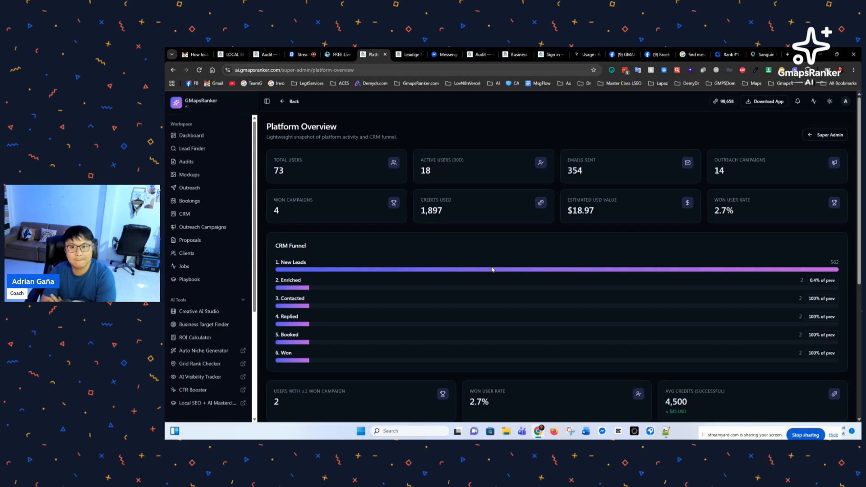
# Step: Search Google for 'fishing charters'
pyautogui.click(692, 54)
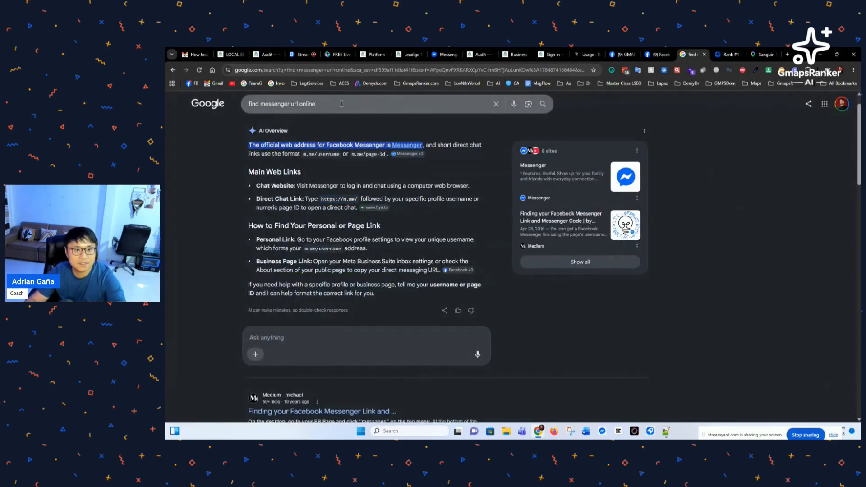
pyautogui.hotkey('ctrl', 'a')
pyautogui.write('fi')
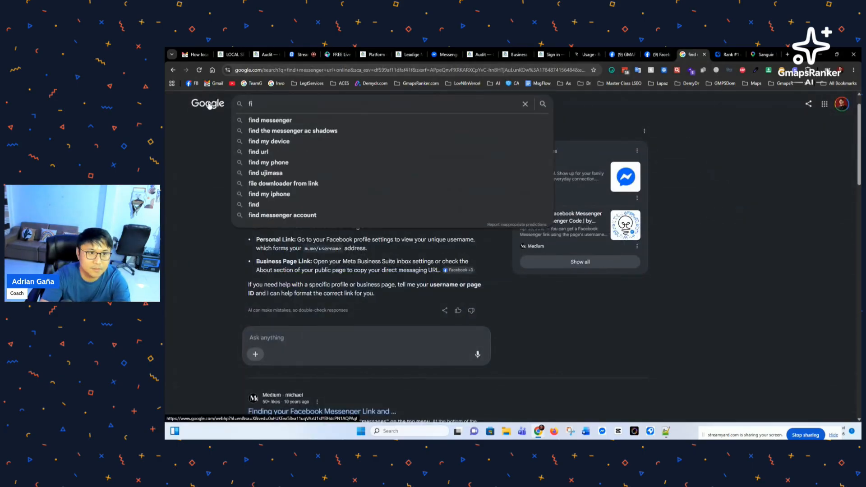
pyautogui.write('shing ')
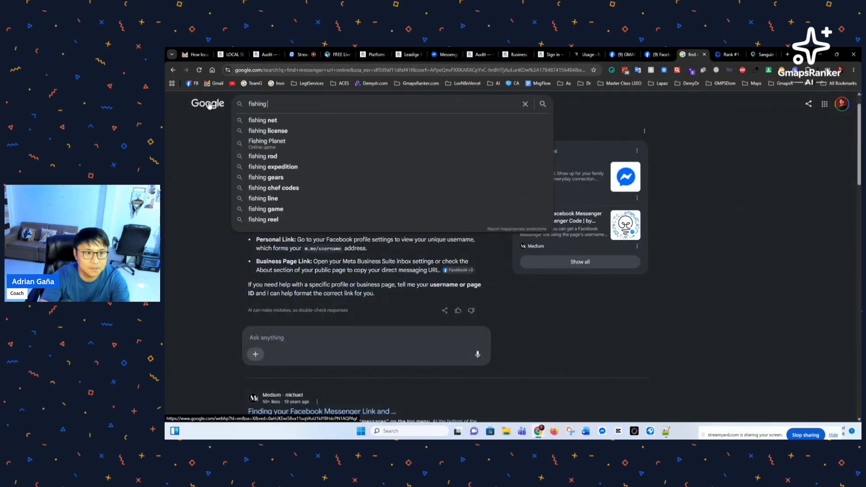
pyautogui.write('charters')
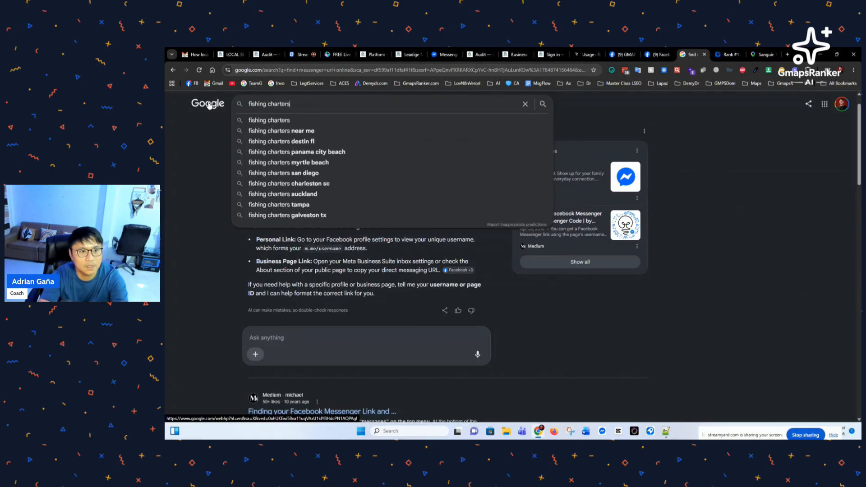
pyautogui.press('Return')
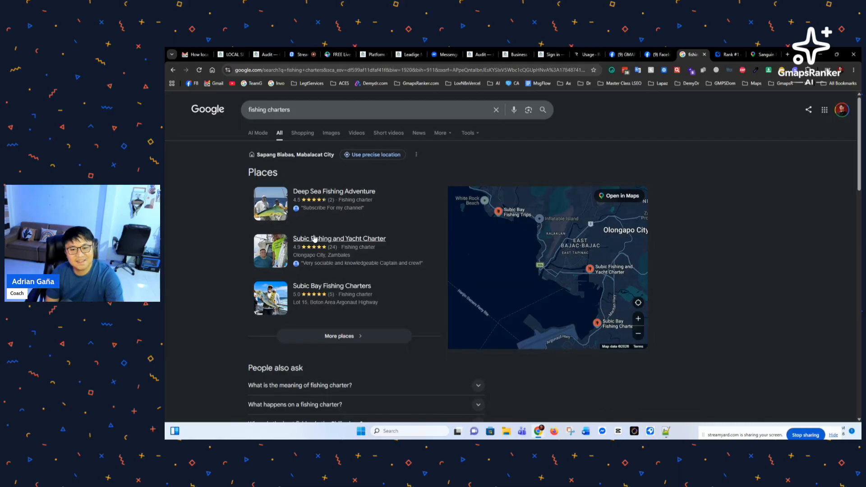
pyautogui.moveTo(364, 243)
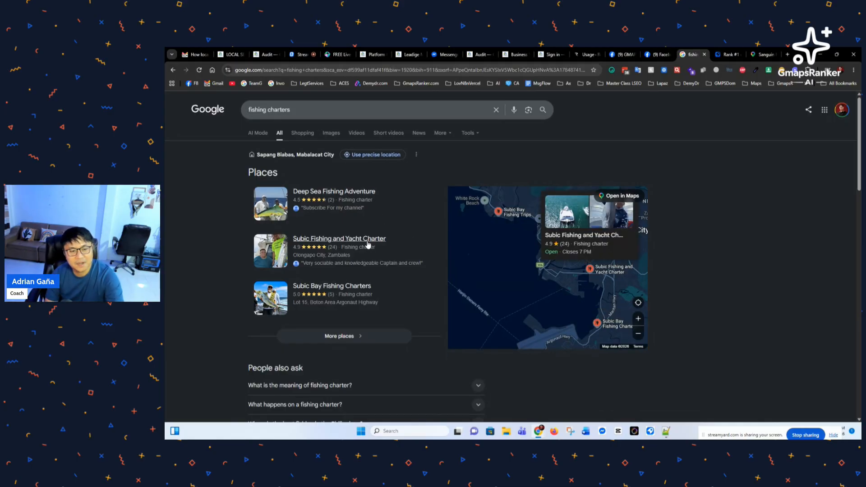
pyautogui.scroll(-3, 364, 289)
pyautogui.scroll(3, 352, 350)
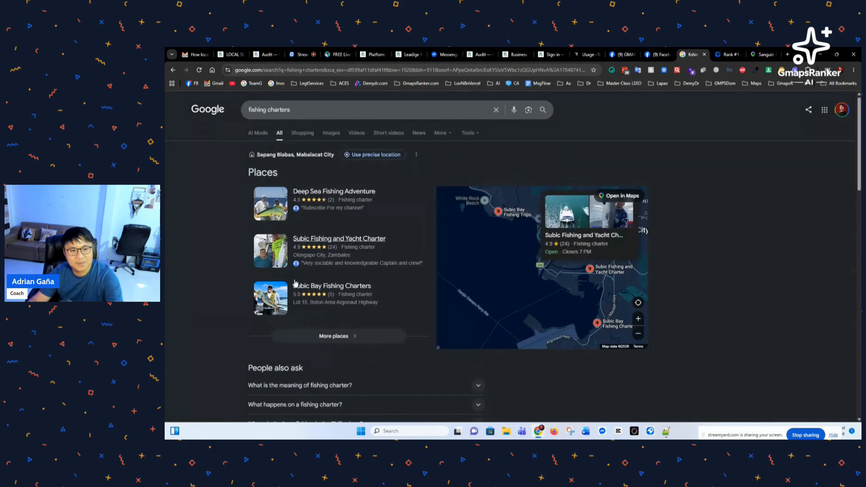
# Step: Narrow the search to 'fishing charters palm bay fl' and review the results
pyautogui.click(343, 113)
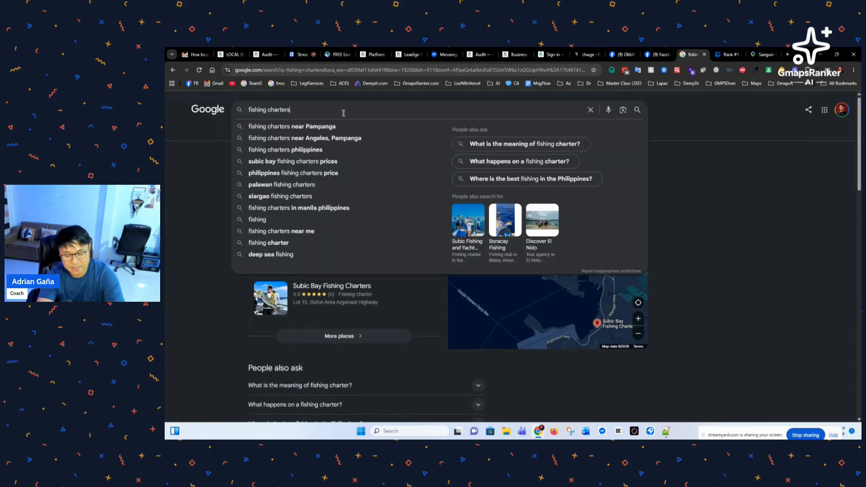
pyautogui.write('pa')
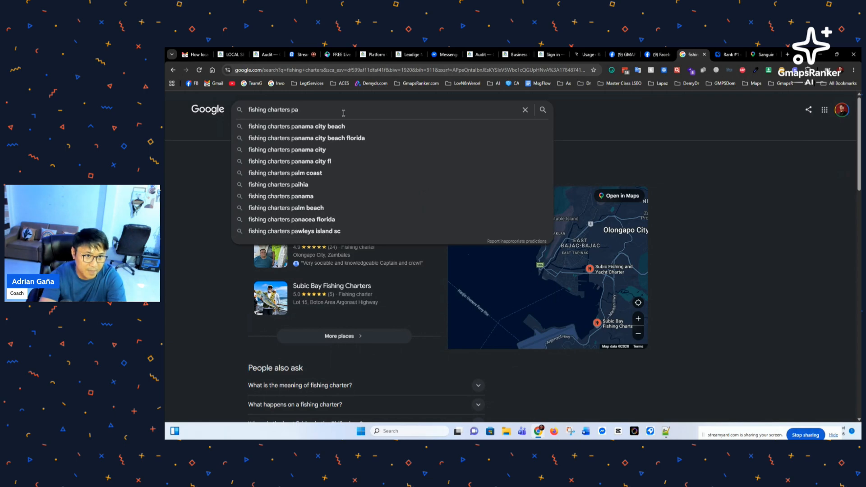
pyautogui.write('lm bay')
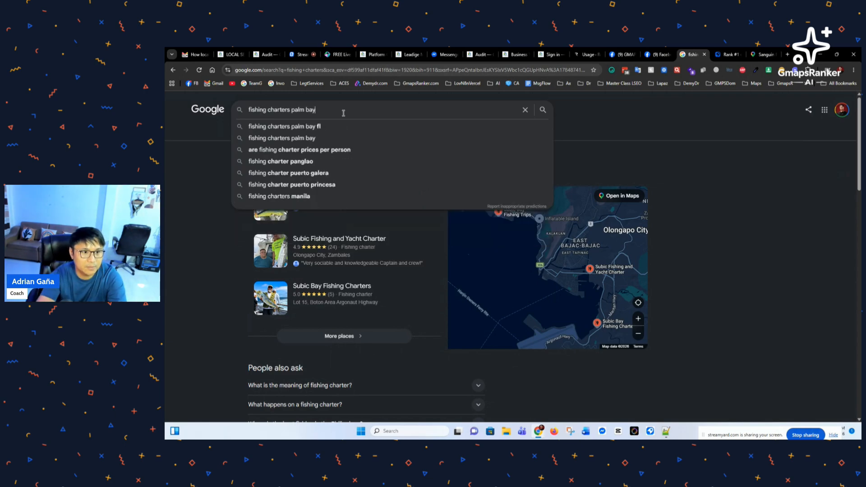
pyautogui.write(' fl')
pyautogui.press('Return')
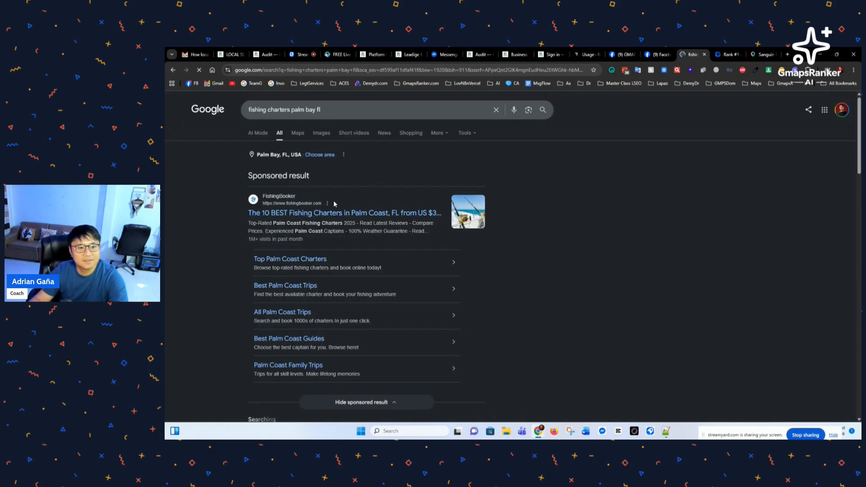
pyautogui.scroll(-2, 315, 235)
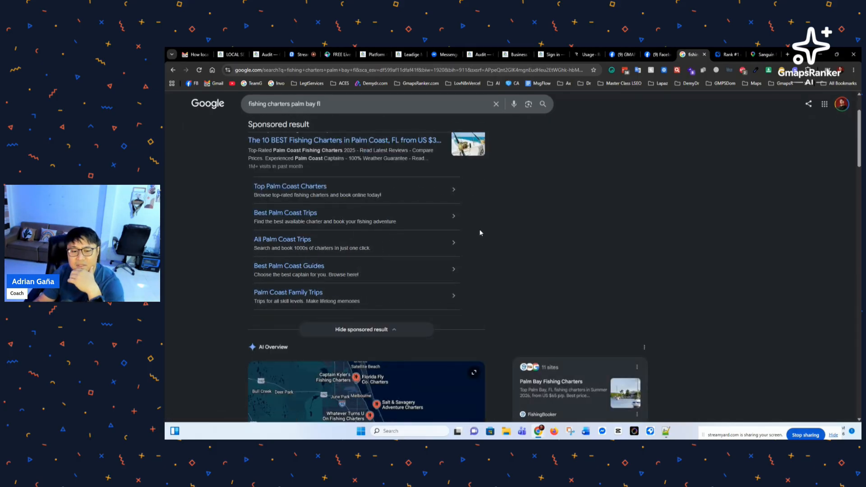
pyautogui.scroll(2, 479, 232)
# Step: Flip through the audit report and Local SEO Expert tabs back to the Platform Overview dashboard
pyautogui.click(268, 55)
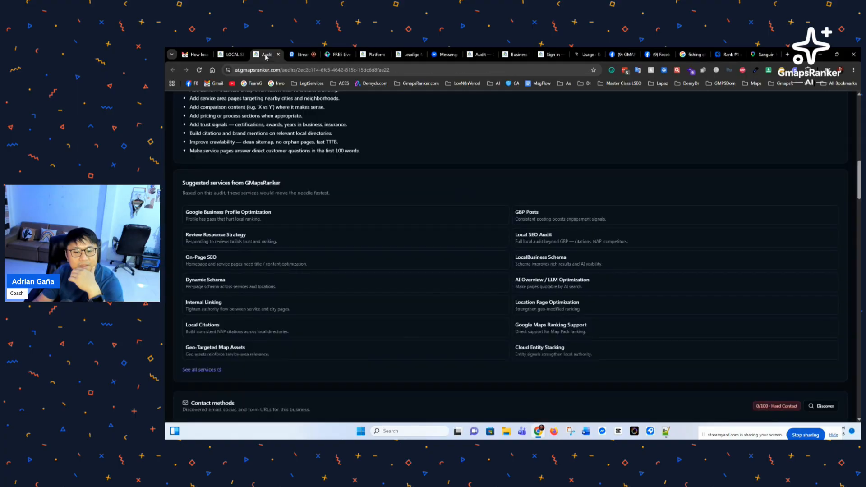
pyautogui.scroll(3, 305, 164)
pyautogui.click(231, 54)
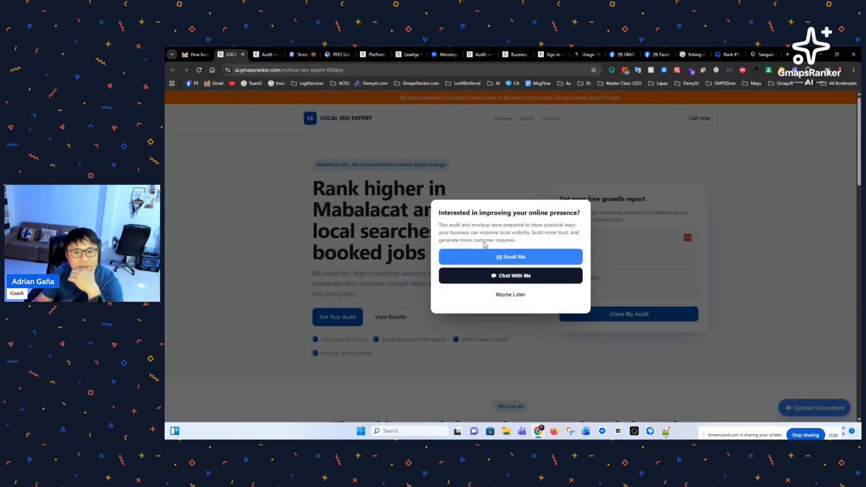
pyautogui.click(374, 54)
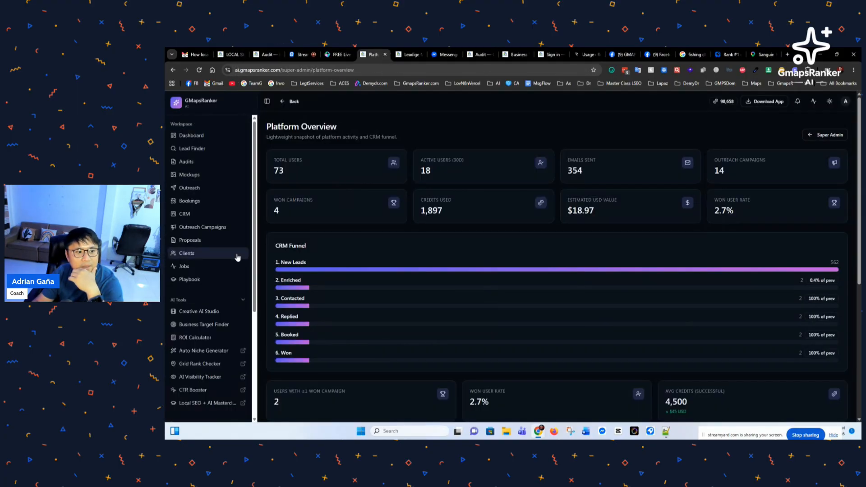
pyautogui.scroll(-1, 229, 260)
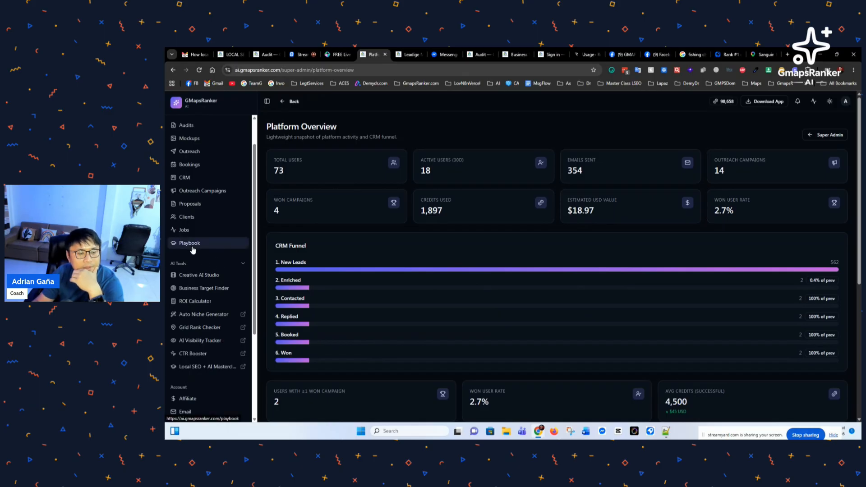
pyautogui.scroll(2, 197, 244)
# Step: Open Lead Finder, showing 98,658 of 100,000 credits left this month
pyautogui.click(192, 149)
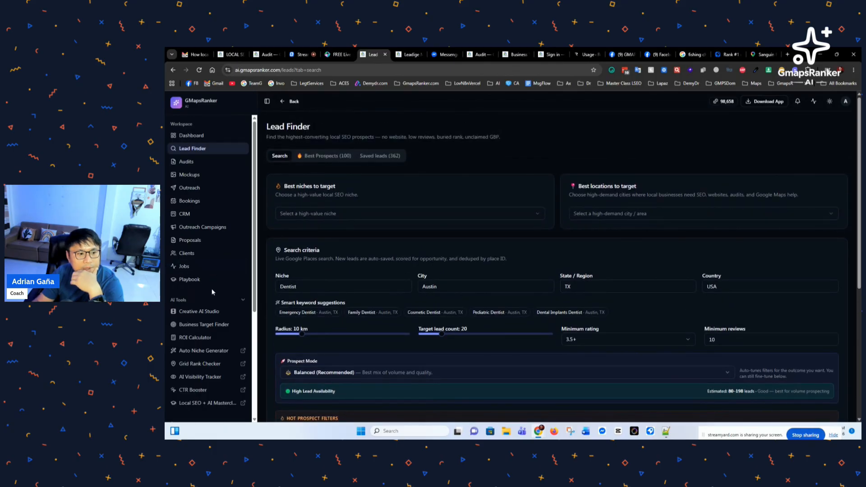
pyautogui.scroll(-5, 212, 293)
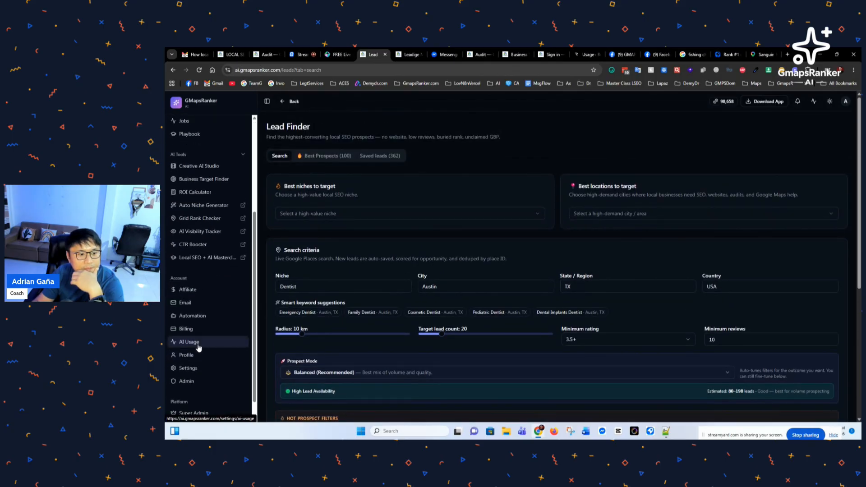
pyautogui.scroll(5, 198, 343)
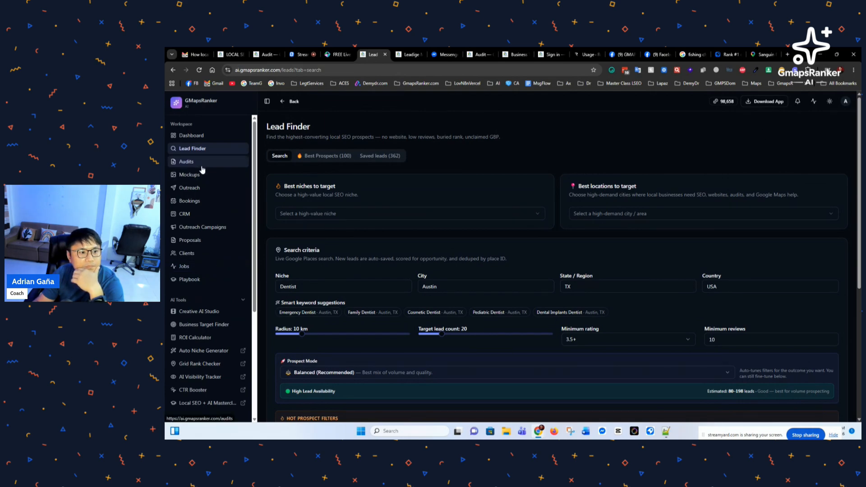
pyautogui.moveTo(723, 103)
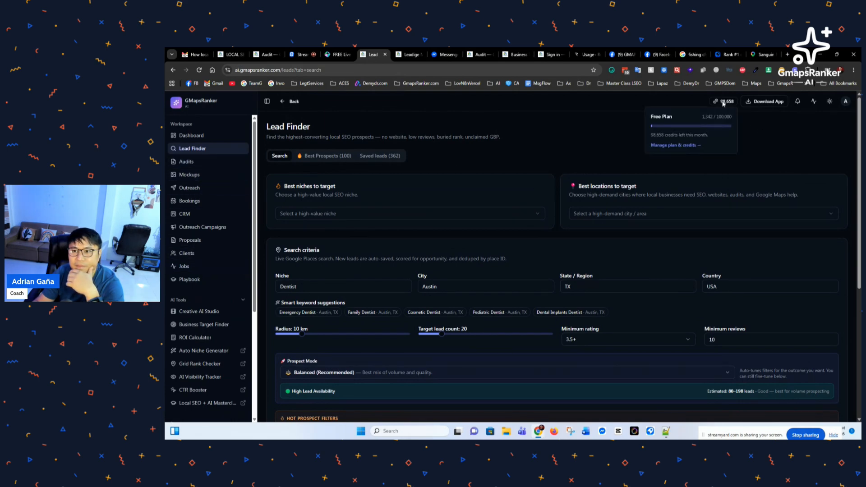
pyautogui.click(670, 146)
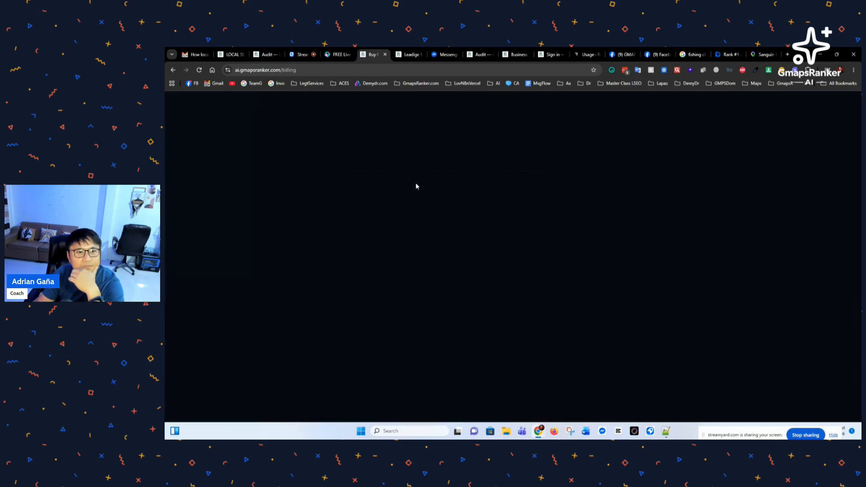
pyautogui.scroll(-2, 390, 227)
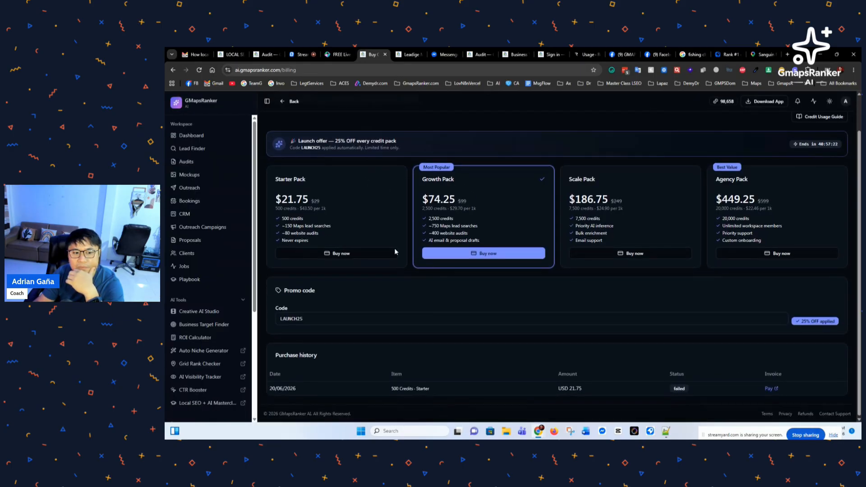
pyautogui.scroll(2, 638, 367)
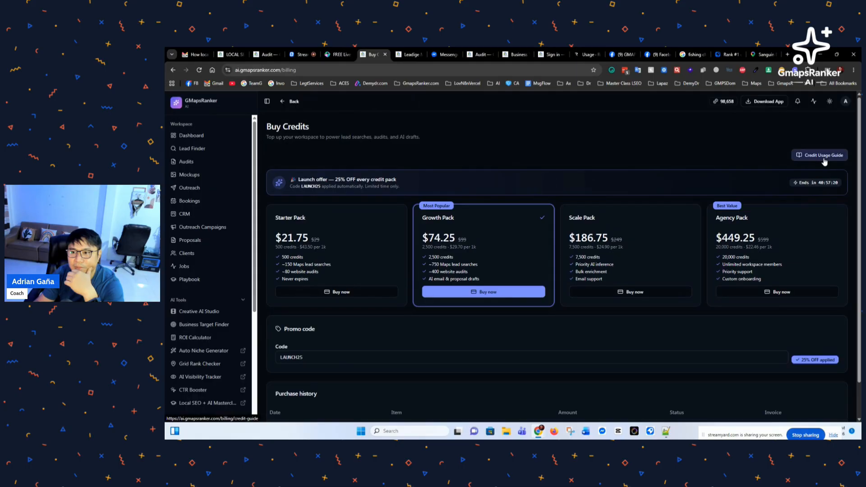
pyautogui.click(823, 156)
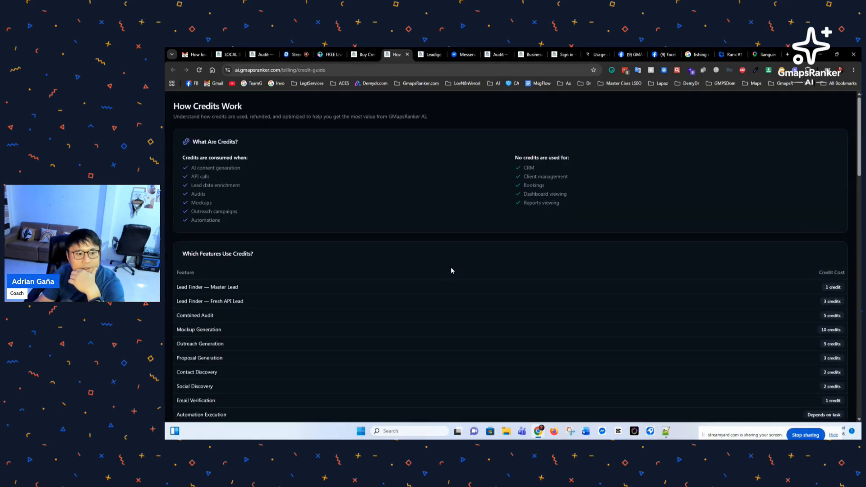
pyautogui.scroll(-5, 451, 267)
pyautogui.scroll(-2, 432, 300)
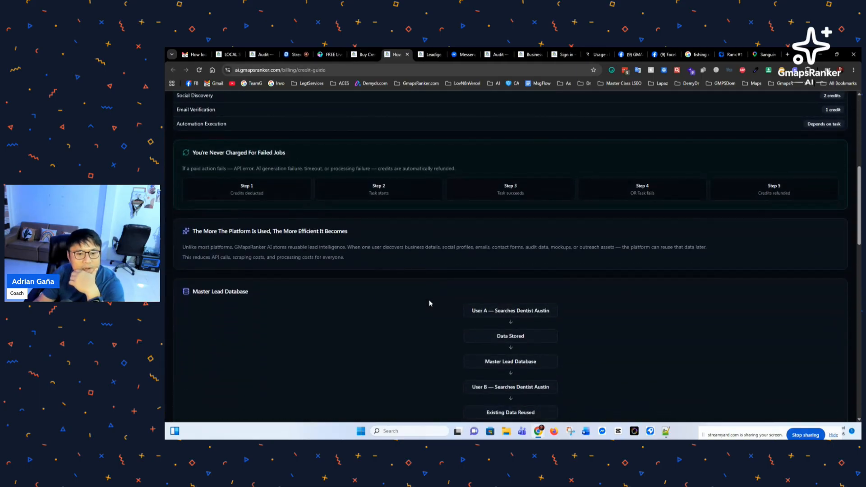
pyautogui.scroll(-6, 428, 306)
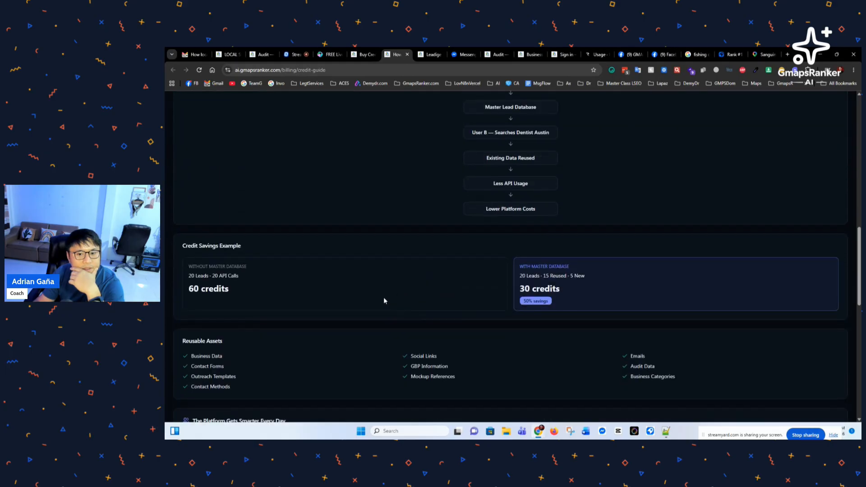
pyautogui.scroll(-3, 384, 300)
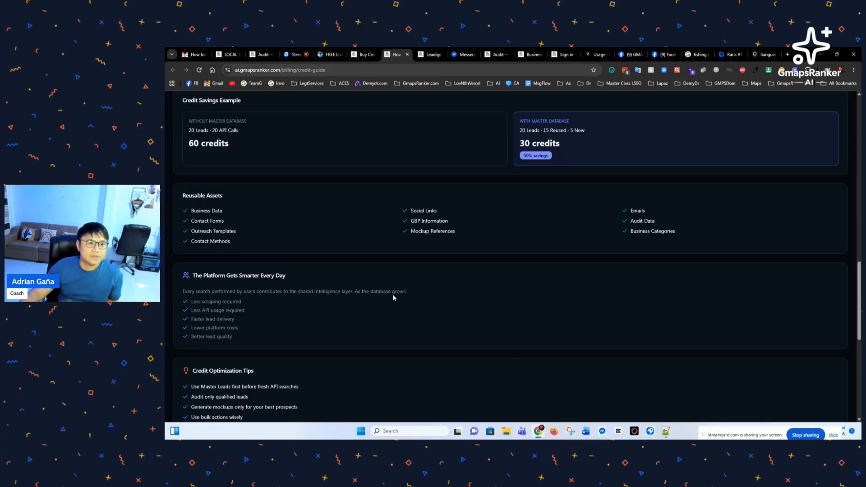
pyautogui.scroll(-7, 328, 290)
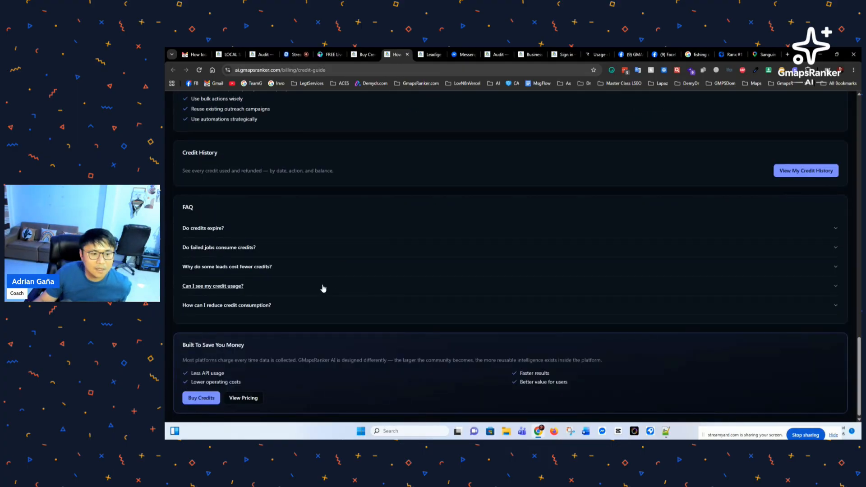
pyautogui.scroll(15, 326, 302)
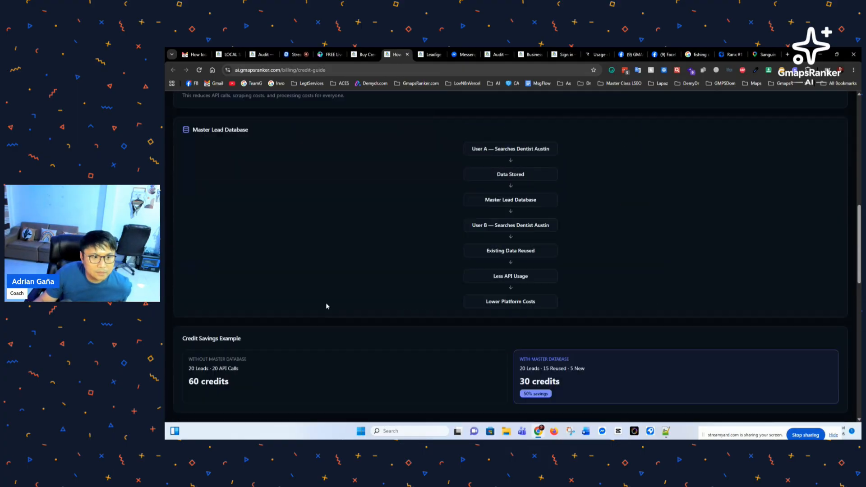
pyautogui.scroll(5, 328, 304)
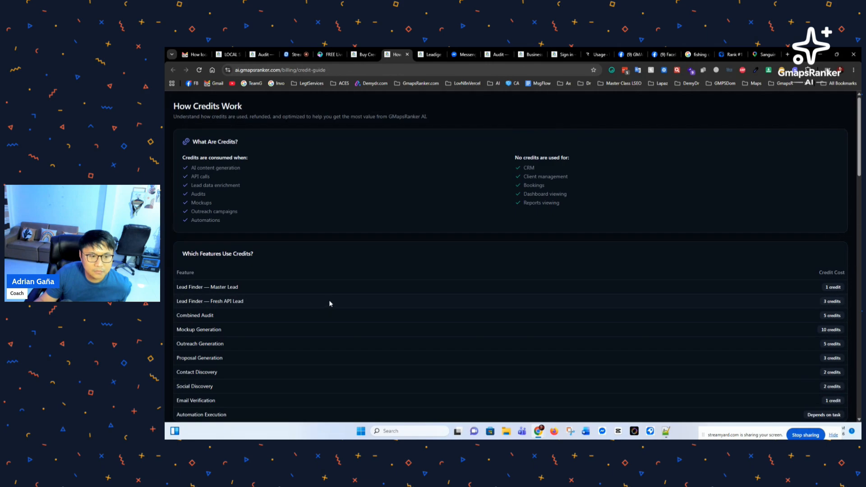
pyautogui.scroll(-3, 329, 300)
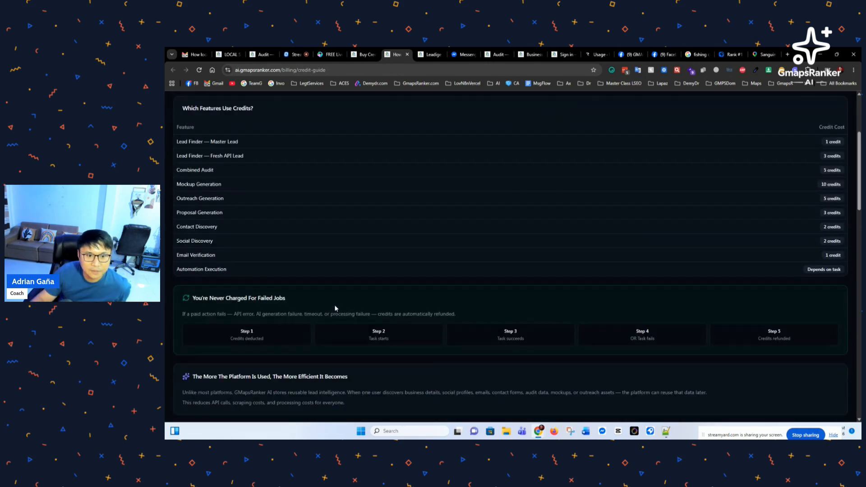
pyautogui.scroll(-1, 266, 345)
pyautogui.scroll(-2, 265, 348)
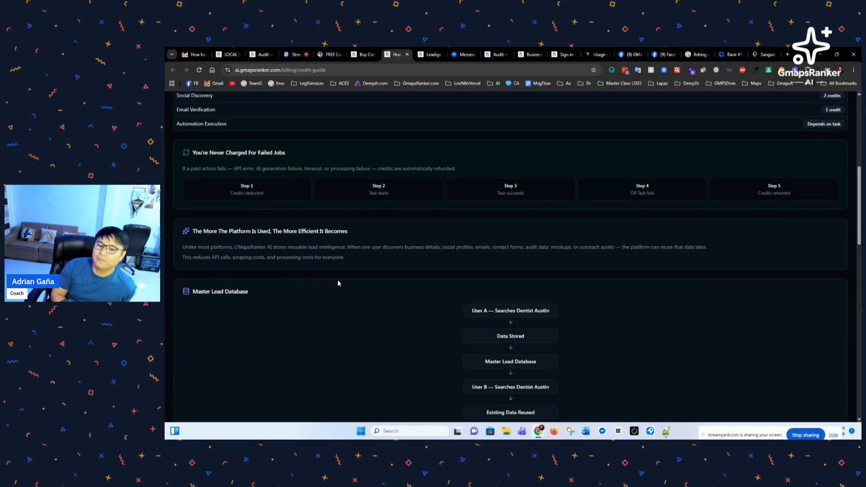
pyautogui.scroll(-2, 333, 289)
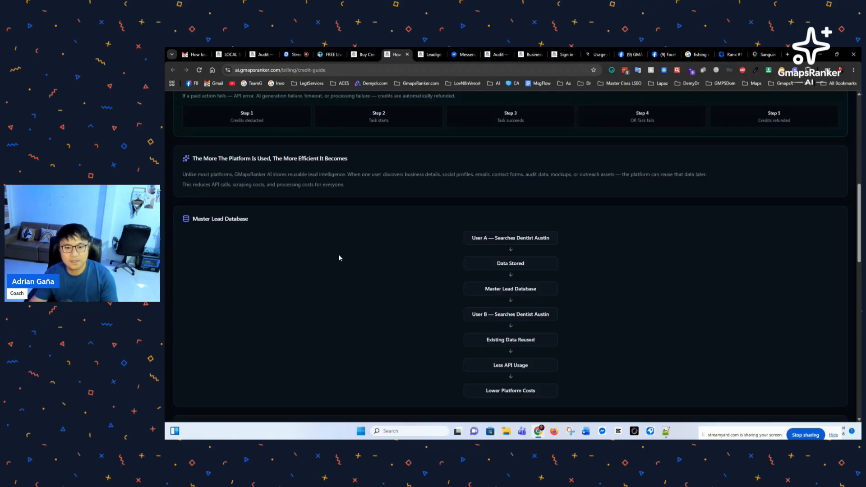
pyautogui.scroll(-1, 334, 274)
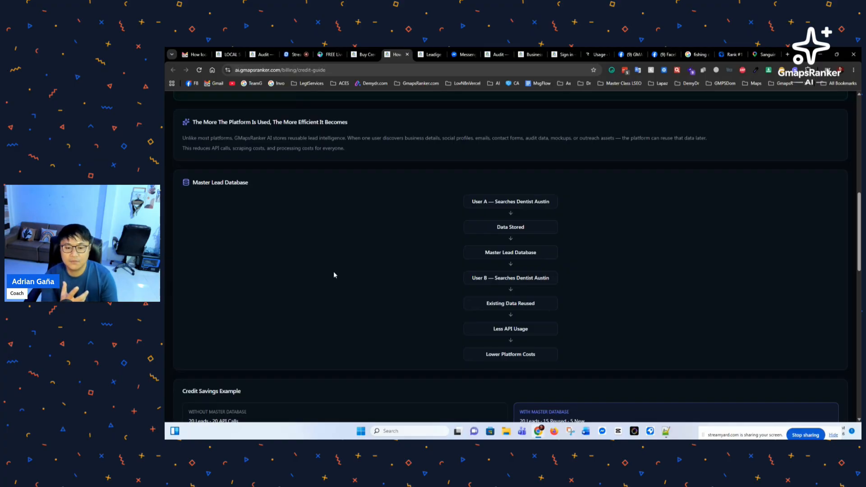
pyautogui.scroll(-5, 450, 236)
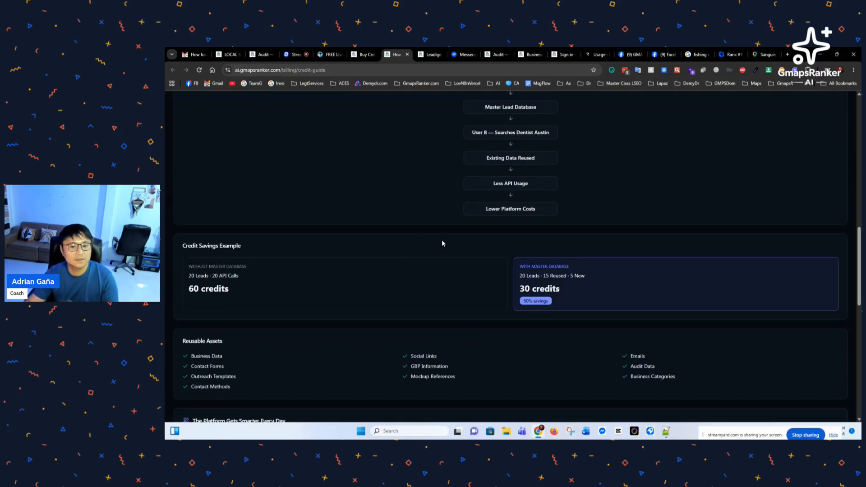
pyautogui.scroll(15, 426, 279)
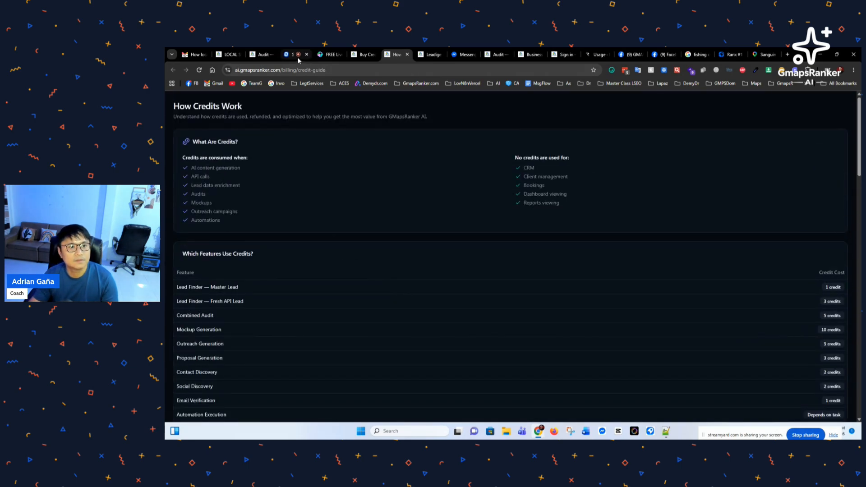
# Step: Cycle through the audit, Local SEO Expert and credit guide tabs to the Buy Credits page
pyautogui.click(362, 55)
pyautogui.click(262, 54)
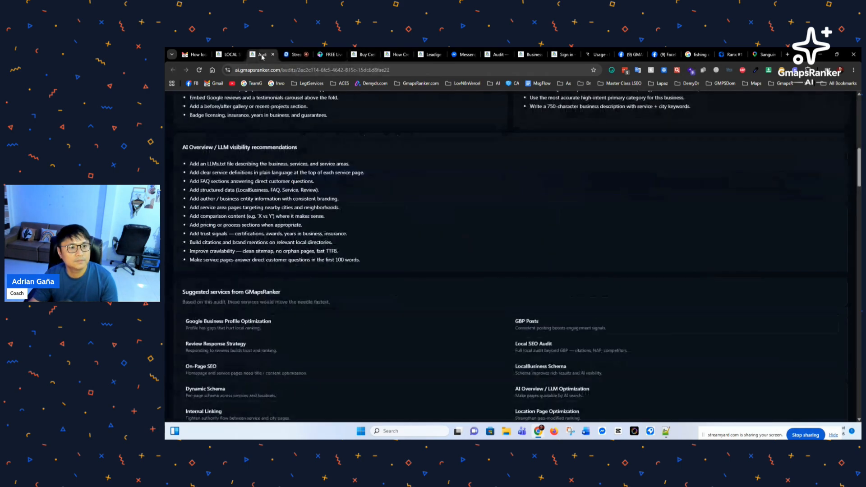
pyautogui.click(232, 55)
pyautogui.click(396, 55)
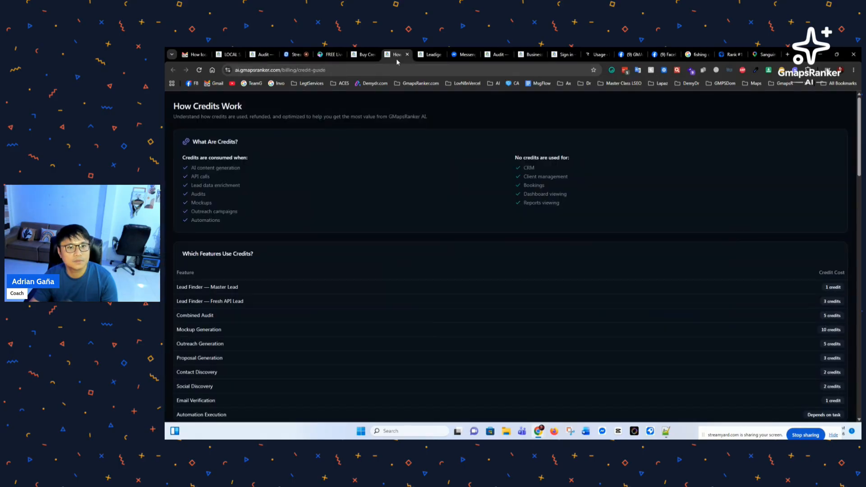
pyautogui.click(361, 55)
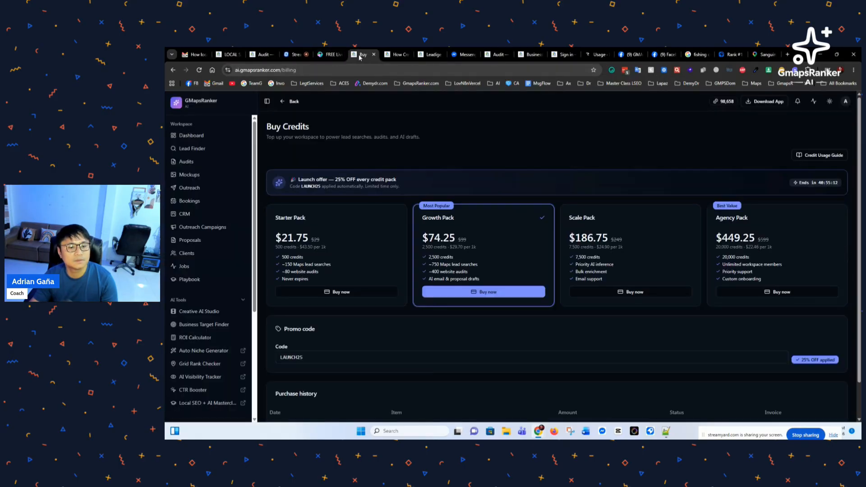
pyautogui.scroll(-5, 208, 293)
pyautogui.scroll(5, 209, 303)
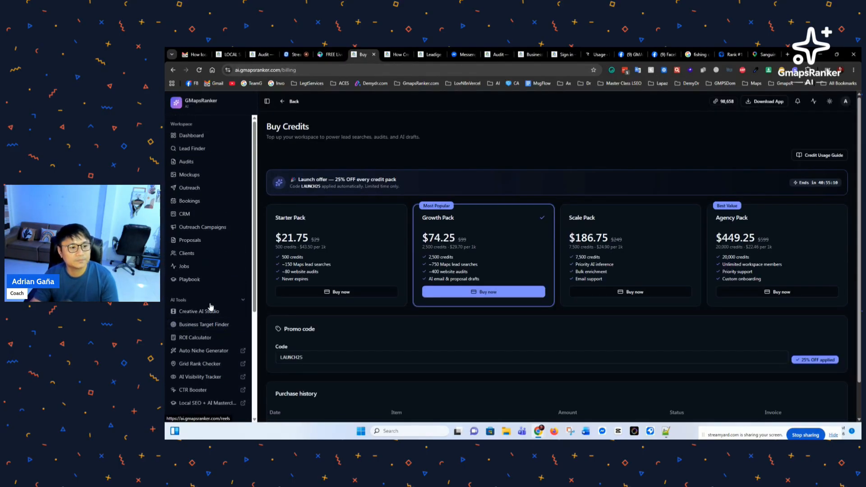
# Step: Expand the Playbook's Unclaimed GBP Website Replacement Method, highlighting Unclaimed GBP, No Website and AI Mockup
pyautogui.click(197, 283)
pyautogui.scroll(-3, 421, 340)
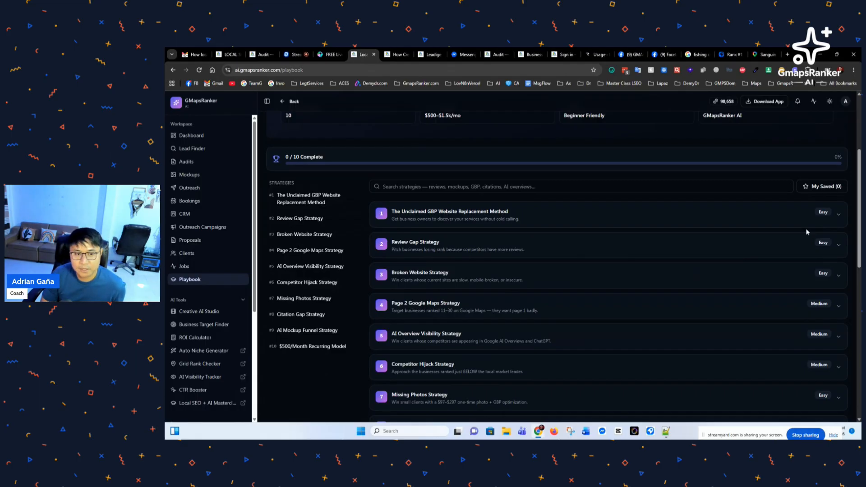
pyautogui.click(838, 215)
pyautogui.scroll(-2, 518, 253)
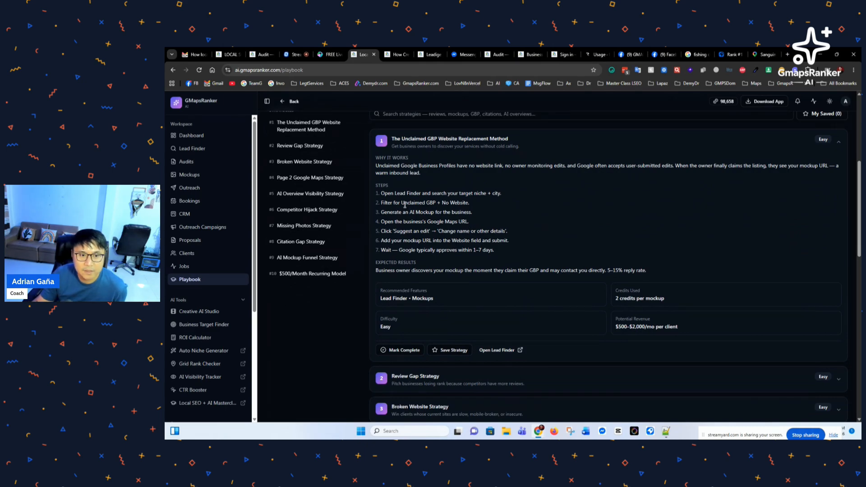
pyautogui.moveTo(405, 204); pyautogui.dragTo(482, 207)
pyautogui.click(442, 215)
pyautogui.click(409, 225)
pyautogui.moveTo(402, 215); pyautogui.dragTo(434, 213)
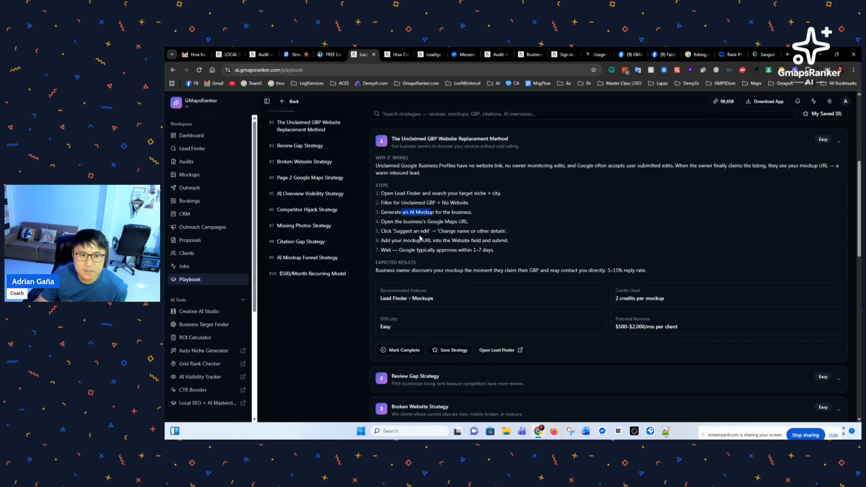
pyautogui.scroll(-1, 403, 237)
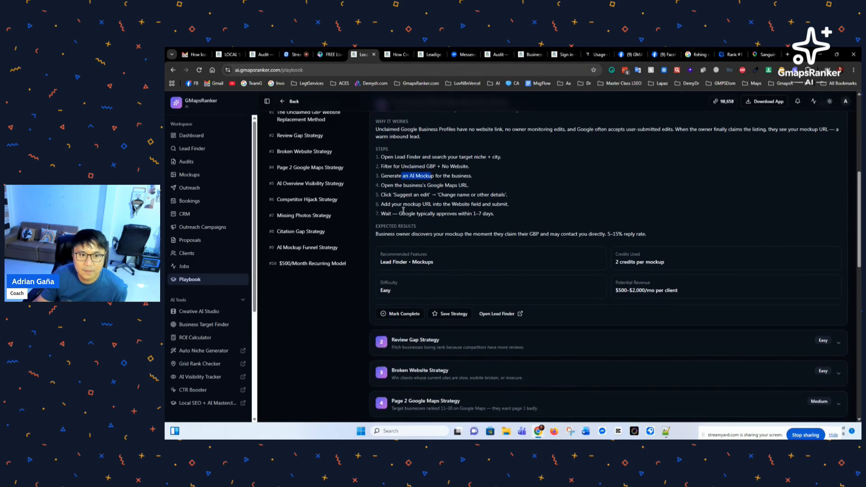
# Step: Open the suggest-an-edit form for the Sanguin Realty listing on Google Maps
pyautogui.click(764, 54)
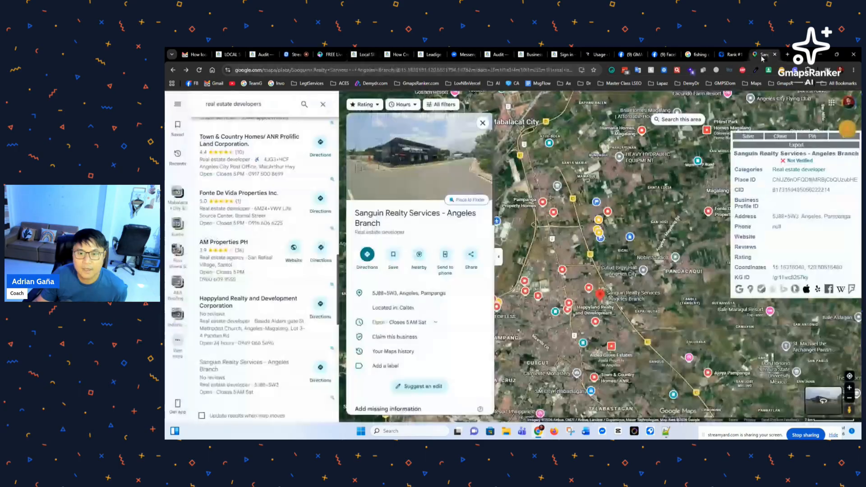
pyautogui.scroll(-3, 415, 311)
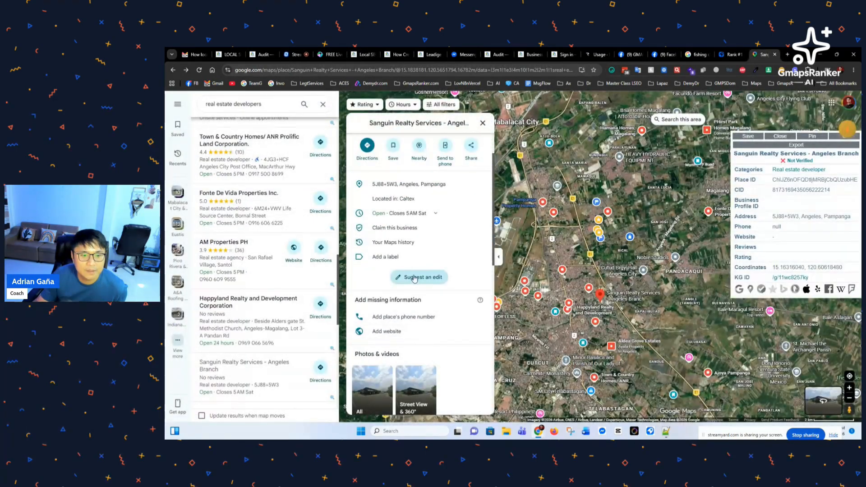
pyautogui.click(400, 274)
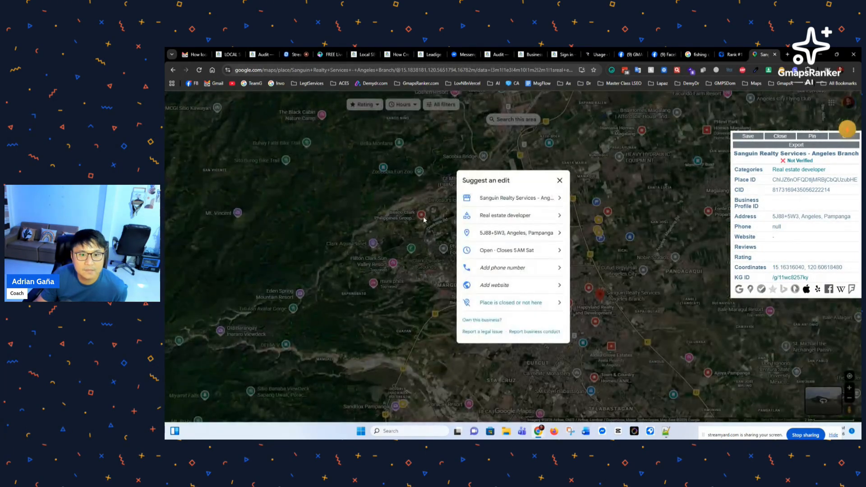
pyautogui.click(294, 55)
# Step: Cycle through the webinar, Playbook, Leadige and Local SEO Expert tabs, selecting the landing page address
pyautogui.click(328, 54)
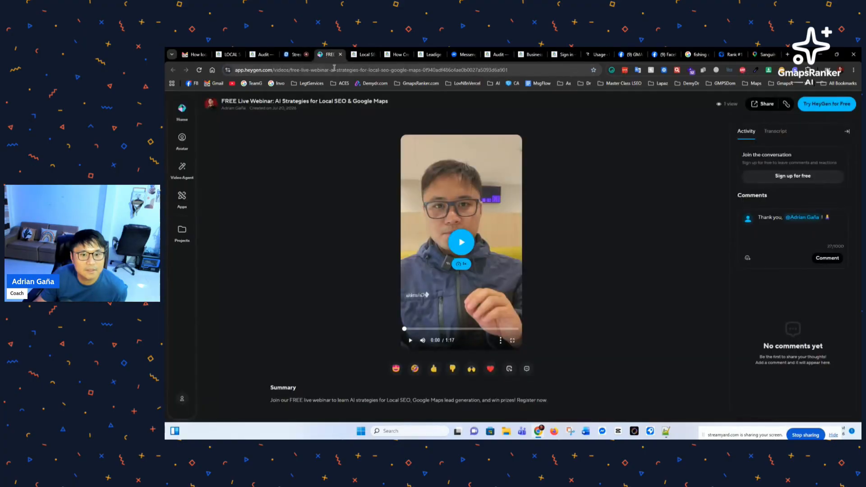
pyautogui.click(295, 54)
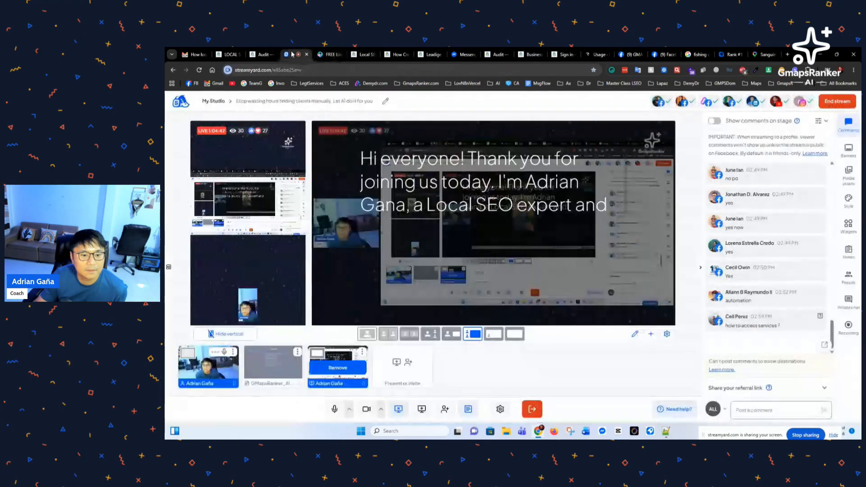
pyautogui.click(330, 54)
pyautogui.click(364, 57)
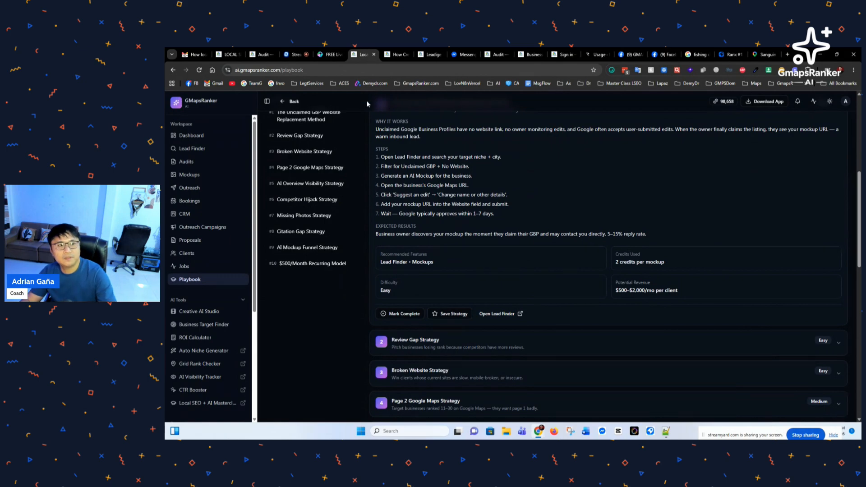
pyautogui.click(433, 54)
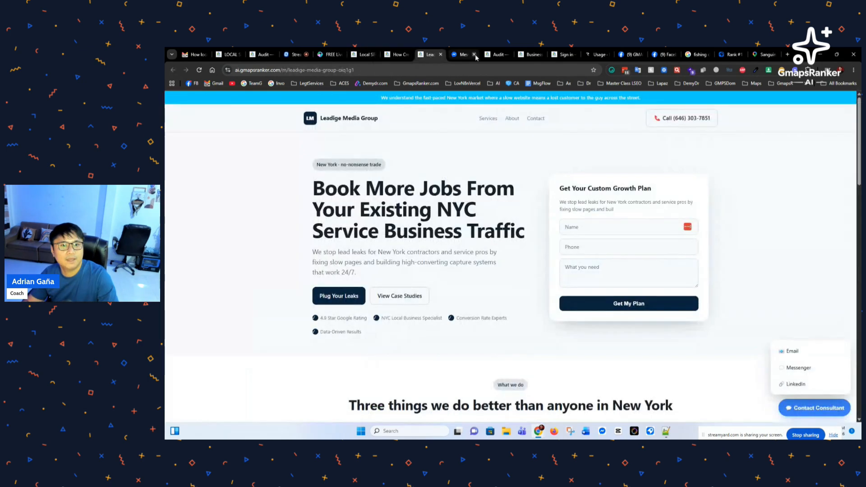
pyautogui.click(498, 54)
pyautogui.click(531, 54)
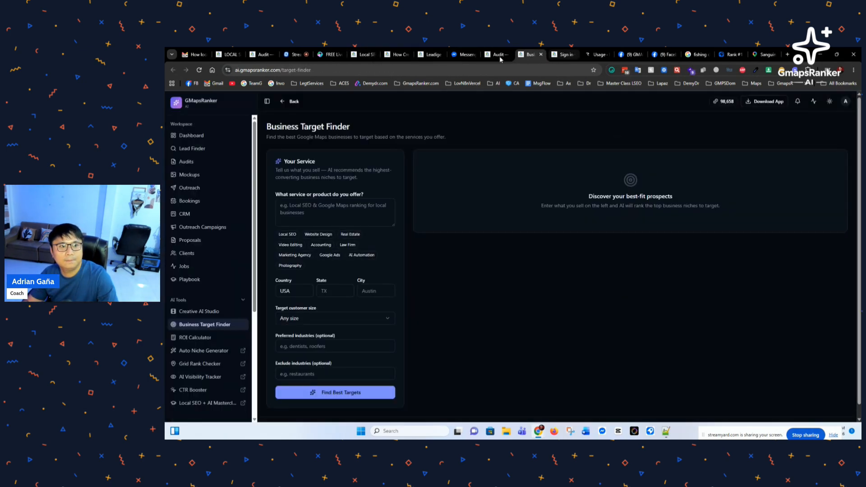
pyautogui.click(272, 54)
pyautogui.click(227, 55)
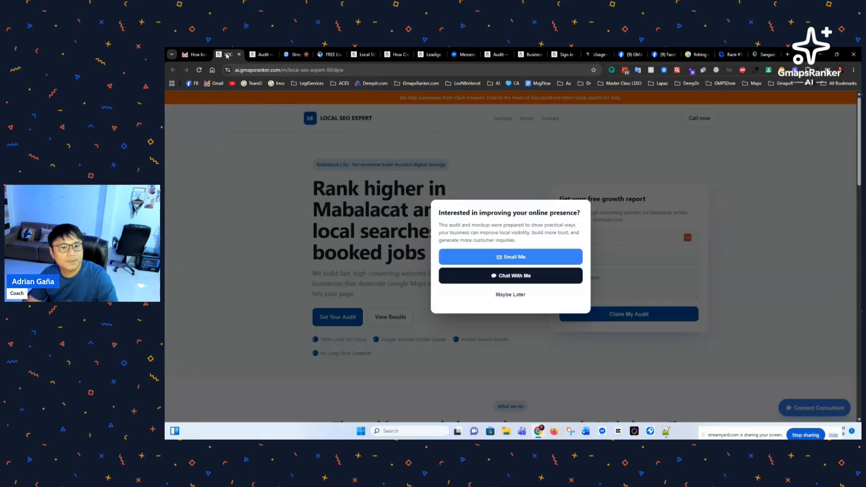
pyautogui.click(347, 75)
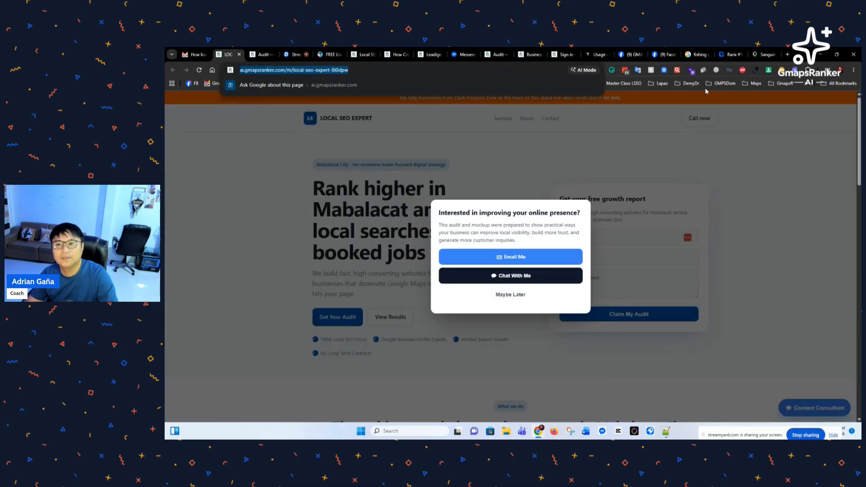
# Step: Close the Sanguin Realty suggest-an-edit form on Maps, then return to the Playbook
pyautogui.click(763, 55)
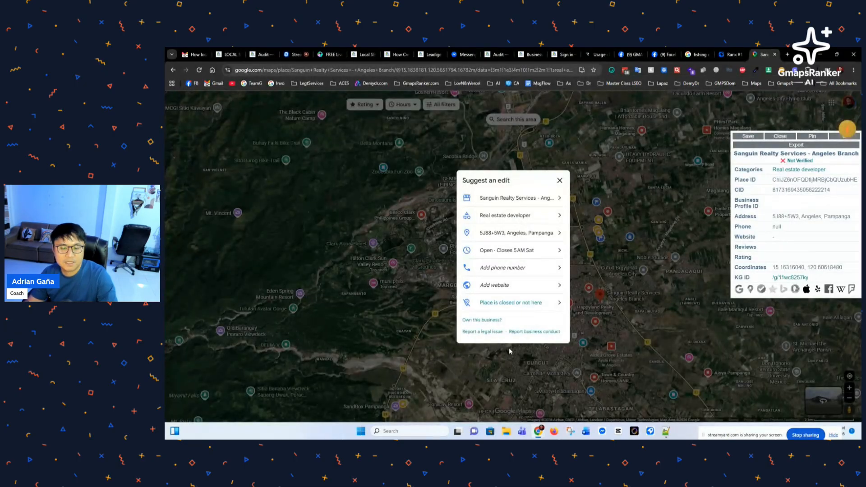
pyautogui.click(559, 181)
pyautogui.scroll(3, 397, 271)
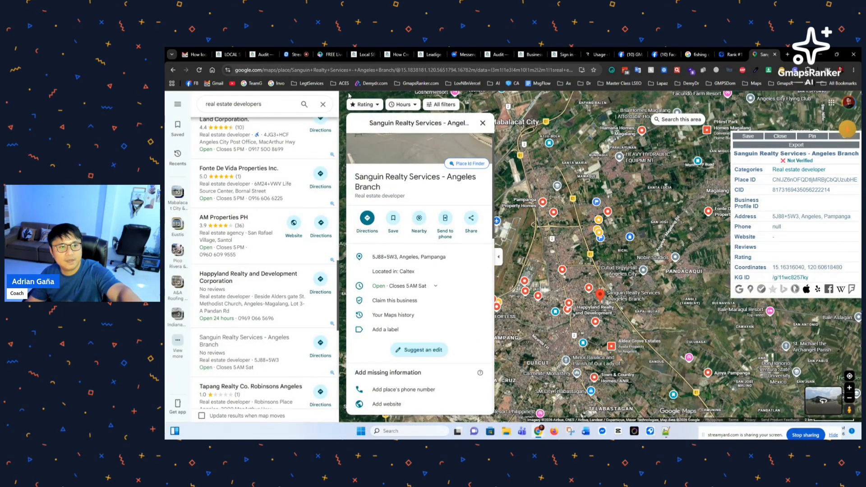
pyautogui.click(262, 54)
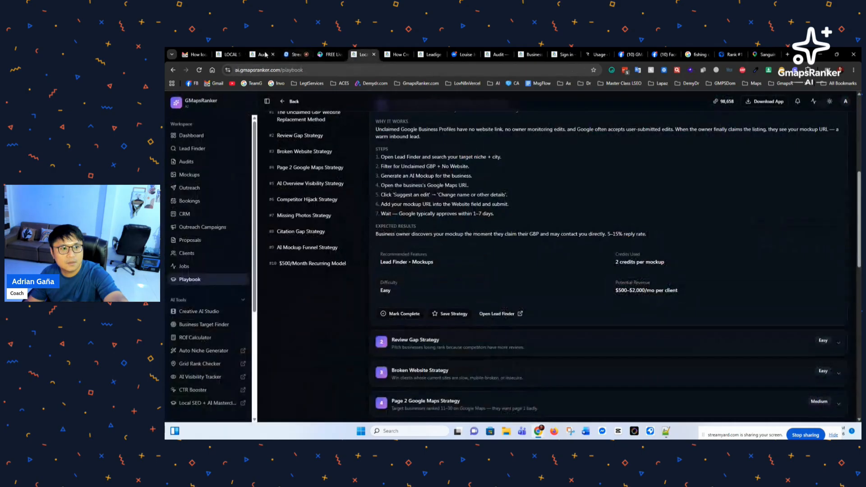
pyautogui.click(230, 55)
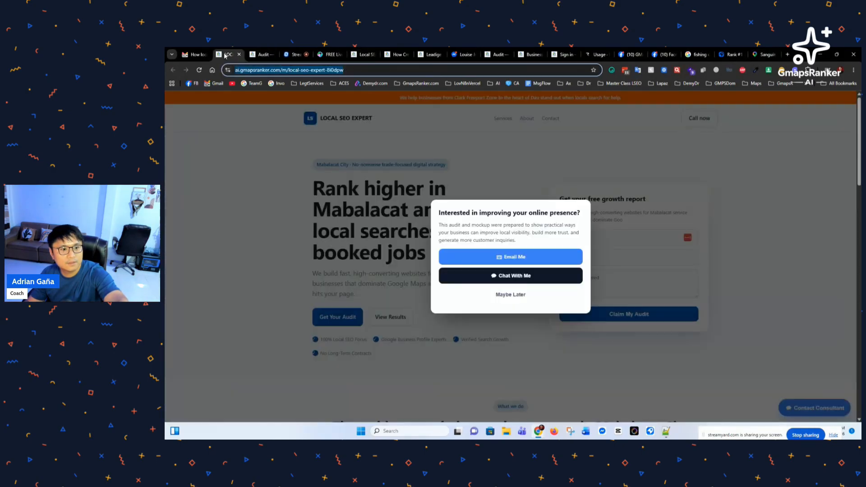
pyautogui.click(264, 54)
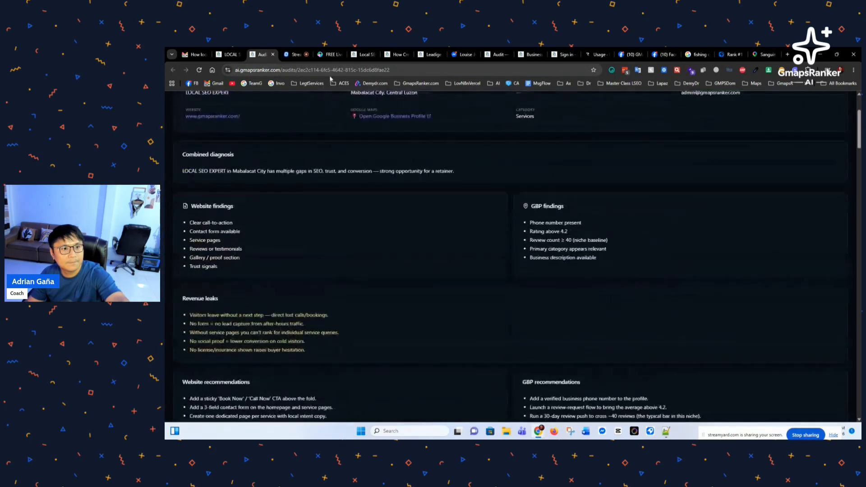
pyautogui.click(364, 54)
# Step: Open the Saved leads tab in Lead Finder
pyautogui.click(192, 149)
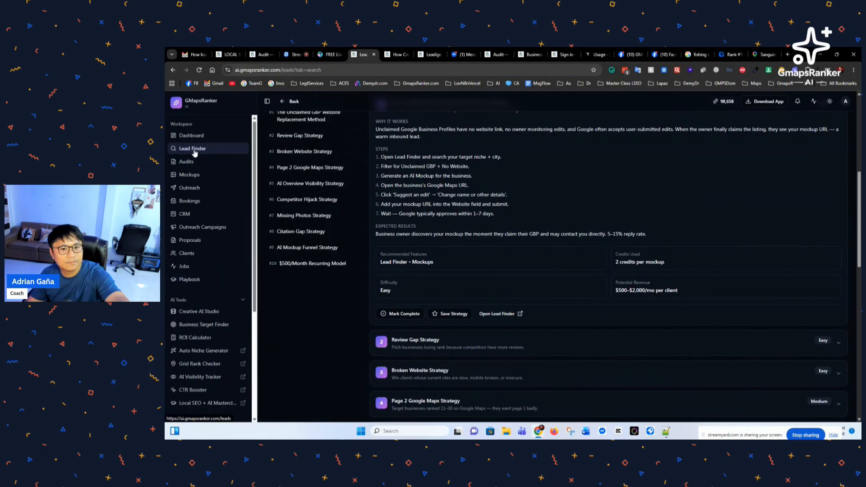
pyautogui.scroll(-3, 375, 249)
pyautogui.scroll(3, 370, 217)
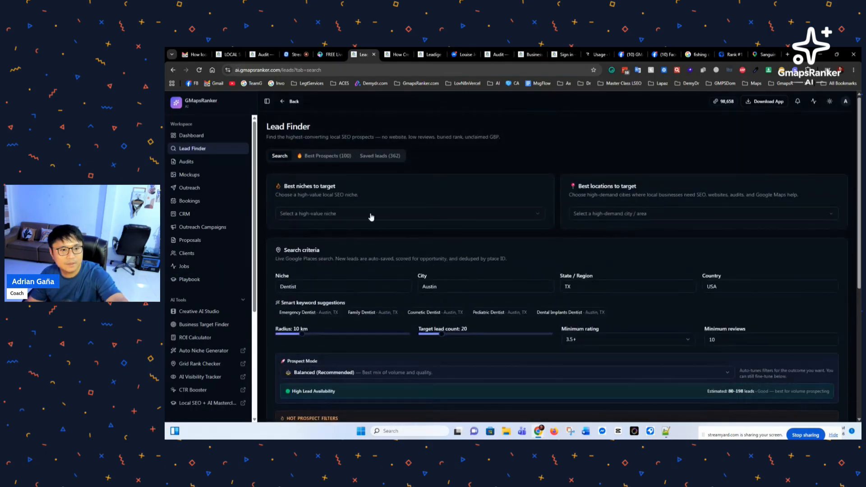
pyautogui.click(375, 156)
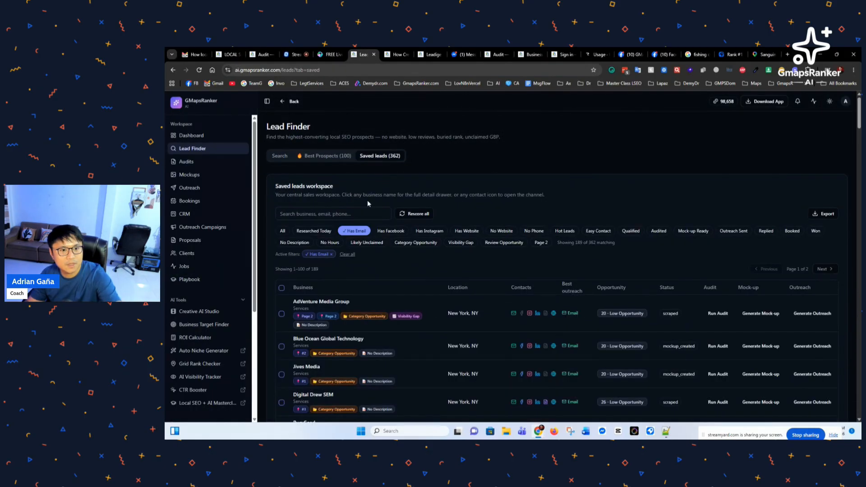
pyautogui.scroll(-3, 367, 200)
pyautogui.scroll(3, 381, 240)
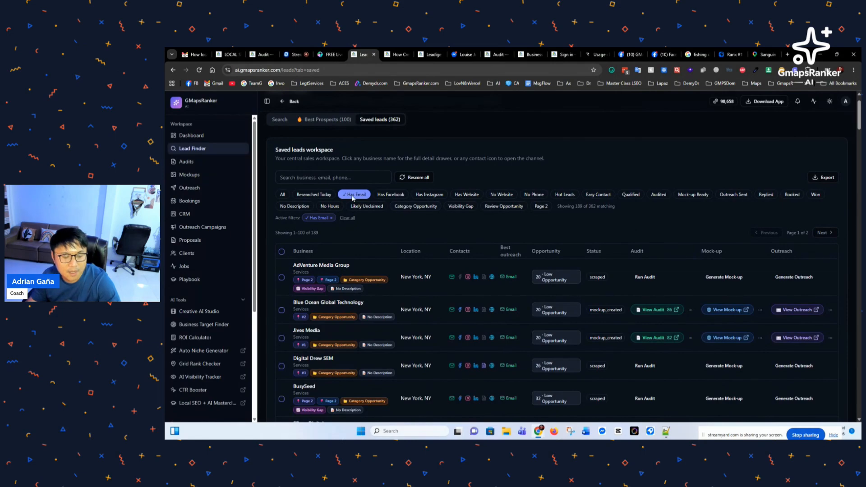
# Step: Filter to No Website with Has Email off and open JM Roofing 3rd Generation's Business Profile
pyautogui.click(500, 195)
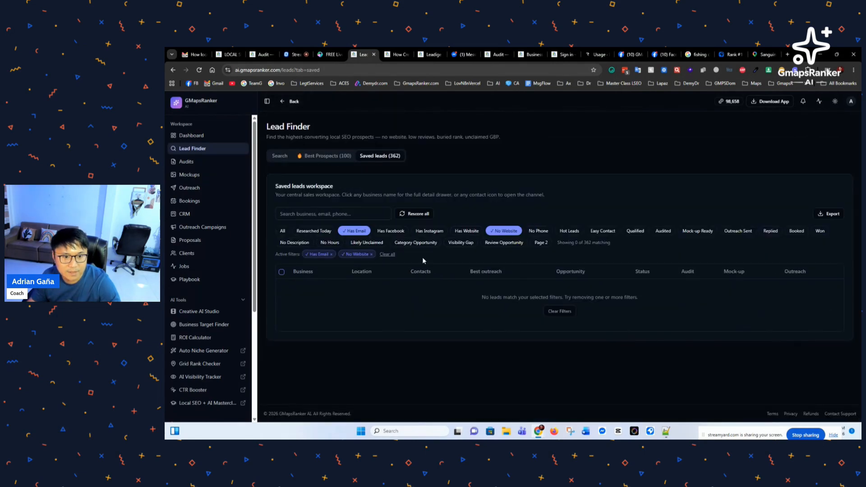
pyautogui.click(352, 232)
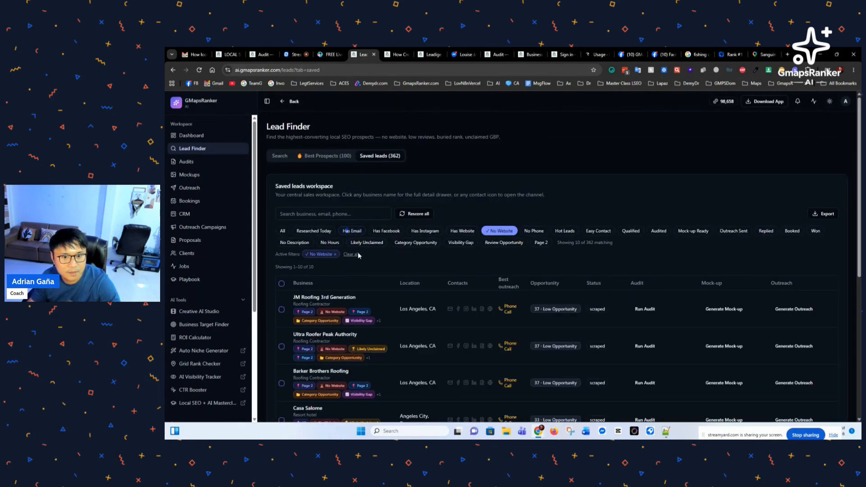
pyautogui.scroll(-2, 419, 276)
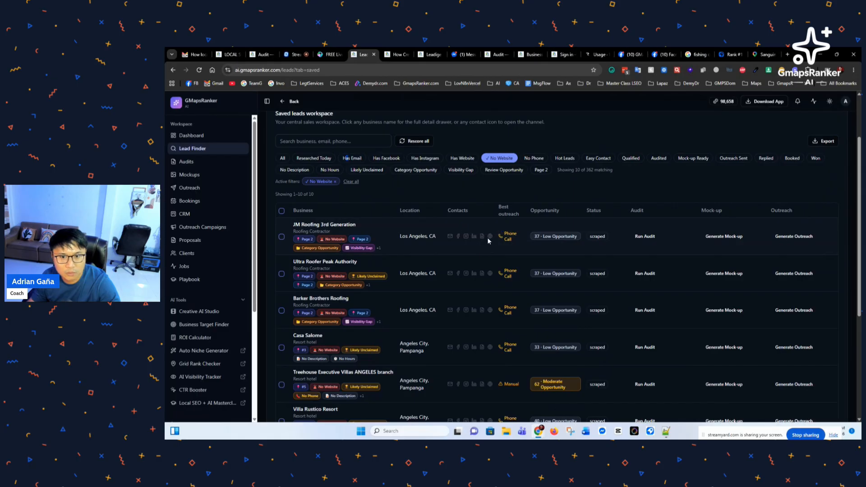
pyautogui.click(304, 227)
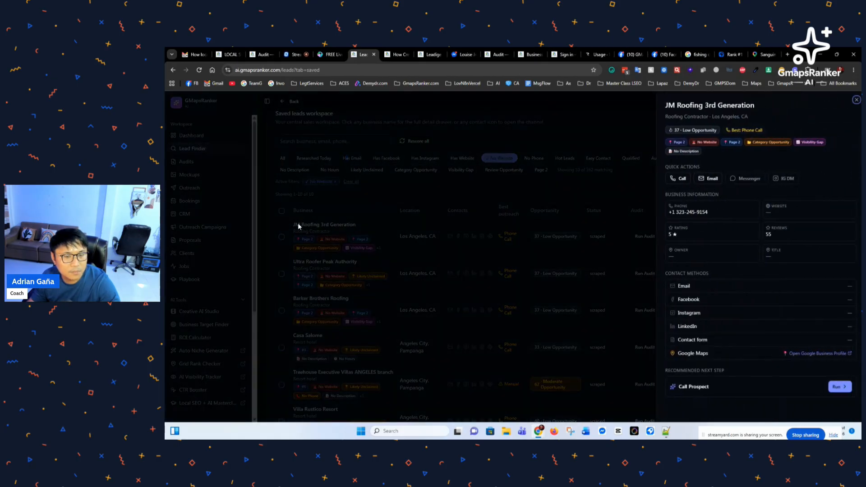
pyautogui.click(787, 354)
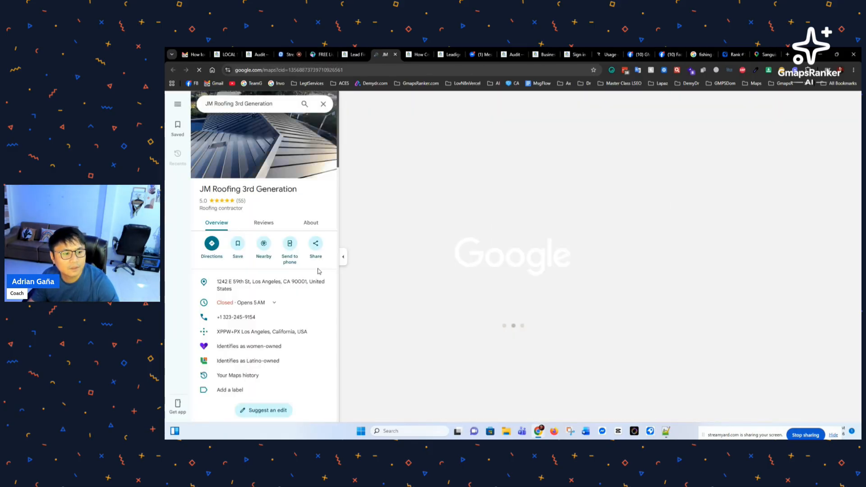
# Step: Suggest an edit to JM Roofing 3rd Generation adding the copied GMapsRanker mockup URL as its website
pyautogui.scroll(-4, 271, 270)
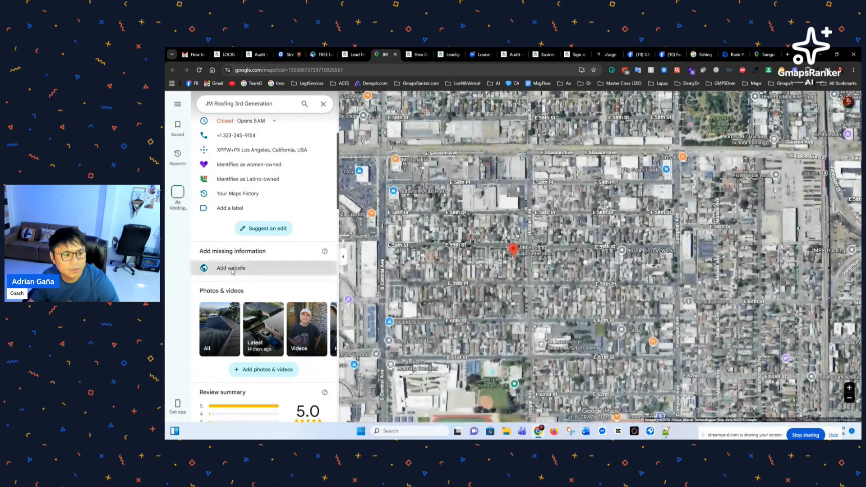
pyautogui.click(267, 230)
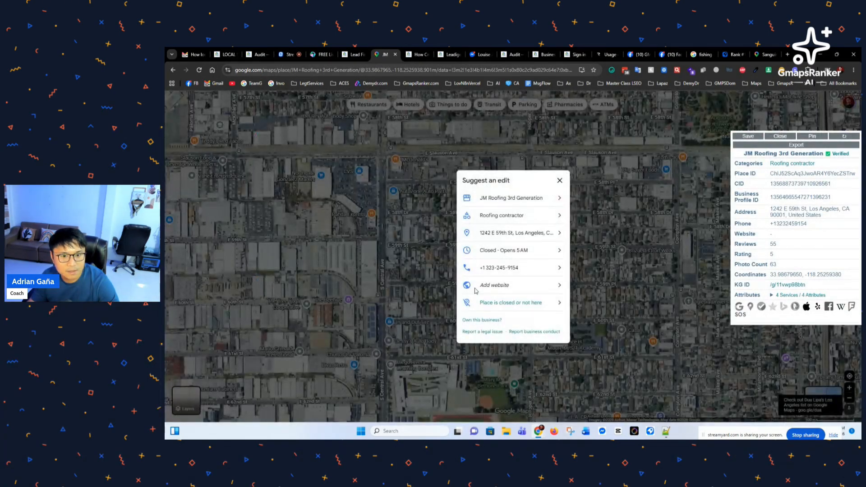
pyautogui.click(498, 287)
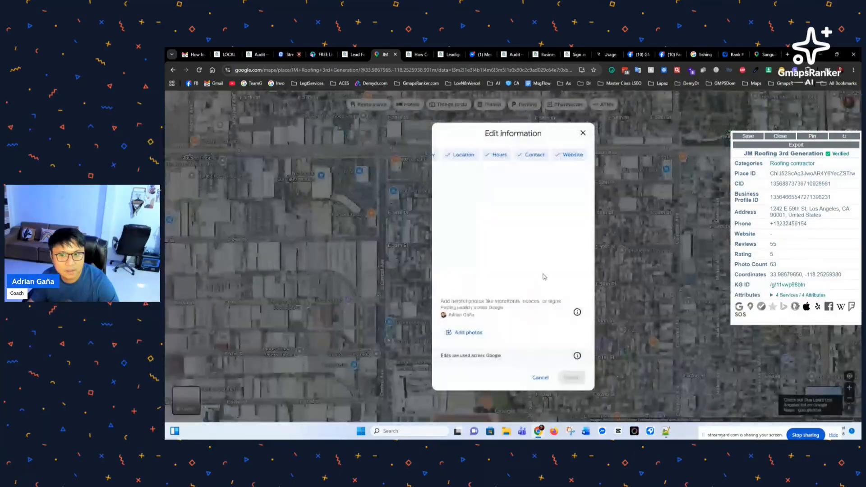
pyautogui.click(466, 203)
pyautogui.write('https://ai.gmapsranker.com/m/local-seo-expert-8i0dpw')
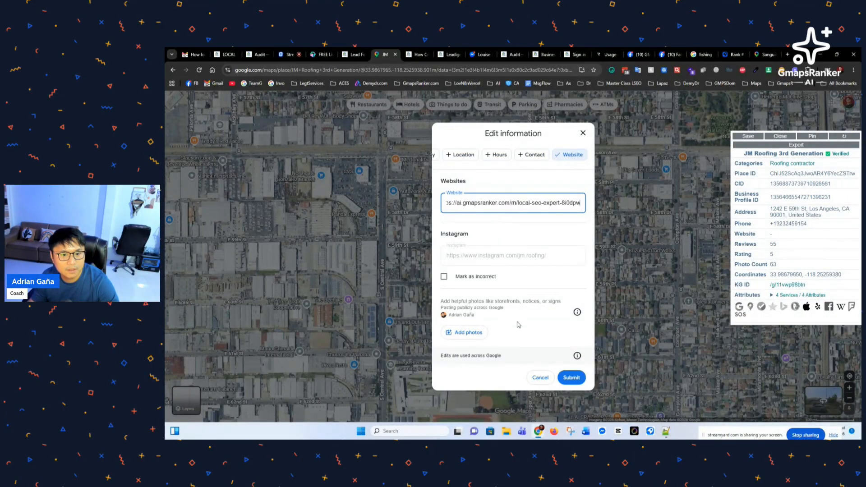
pyautogui.click(570, 379)
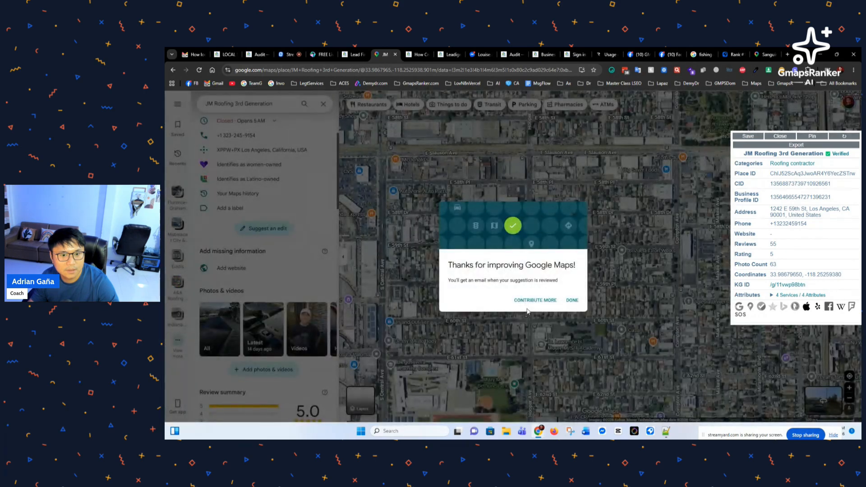
pyautogui.click(572, 300)
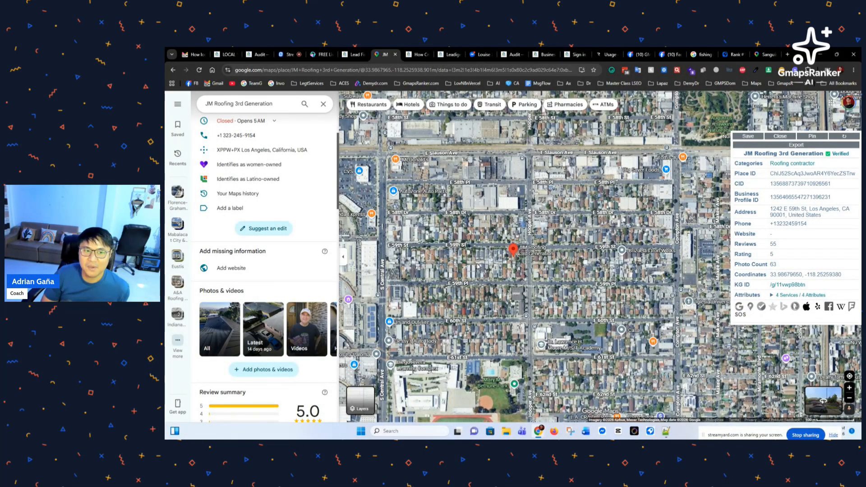
# Step: Scroll the listing to review its 5.0 rating from 55 reviews and missing website
pyautogui.scroll(5, 275, 230)
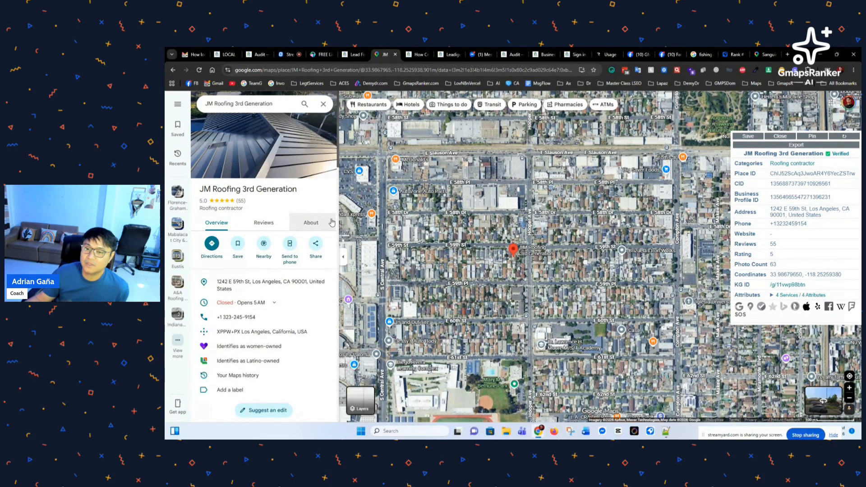
pyautogui.scroll(-3, 276, 271)
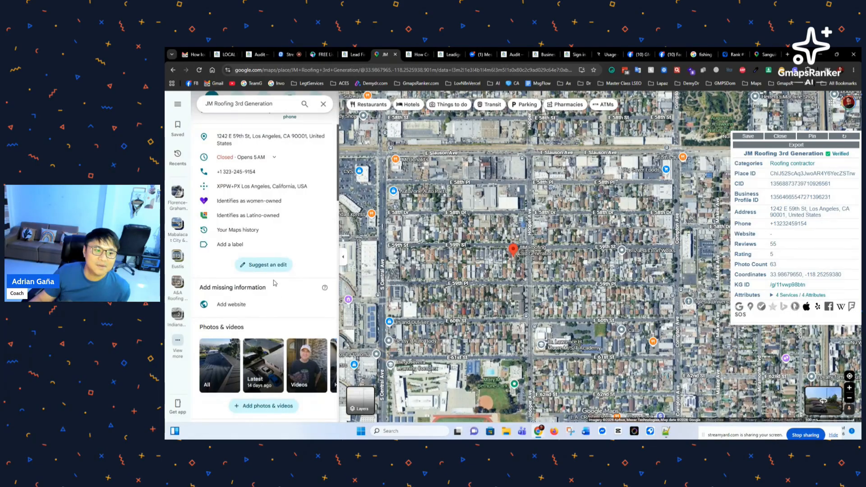
pyautogui.scroll(-2, 273, 271)
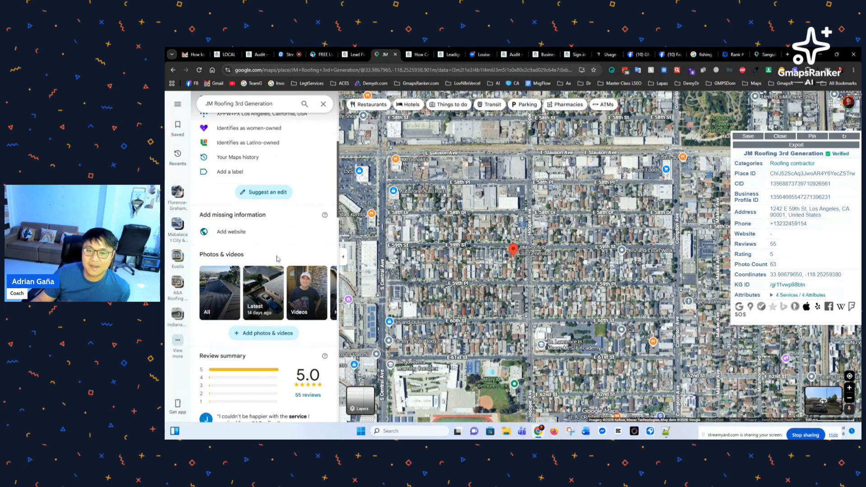
pyautogui.scroll(5, 274, 267)
pyautogui.scroll(1, 274, 274)
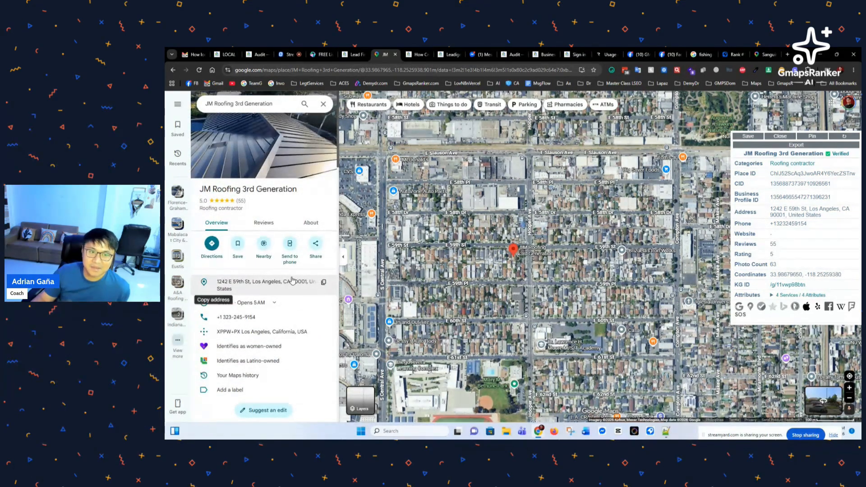
# Step: Switch to the StreamYard studio, hide the script notes from the stage, and focus the comment box
pyautogui.click(287, 57)
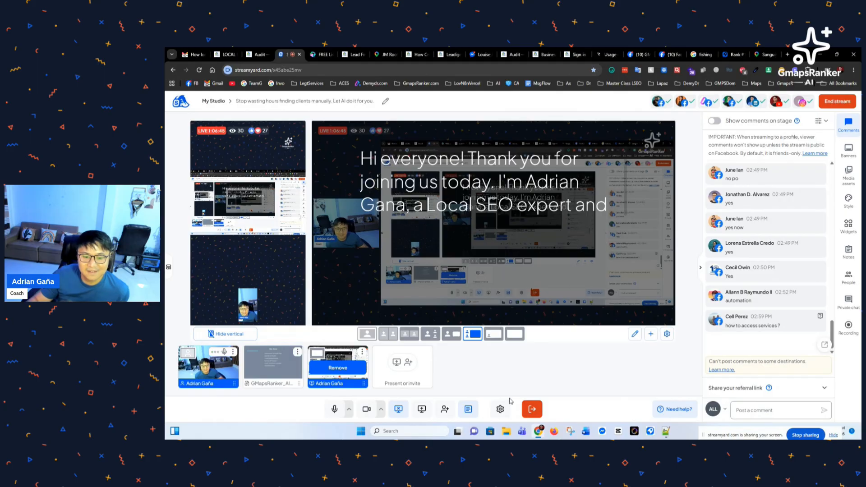
pyautogui.click(469, 409)
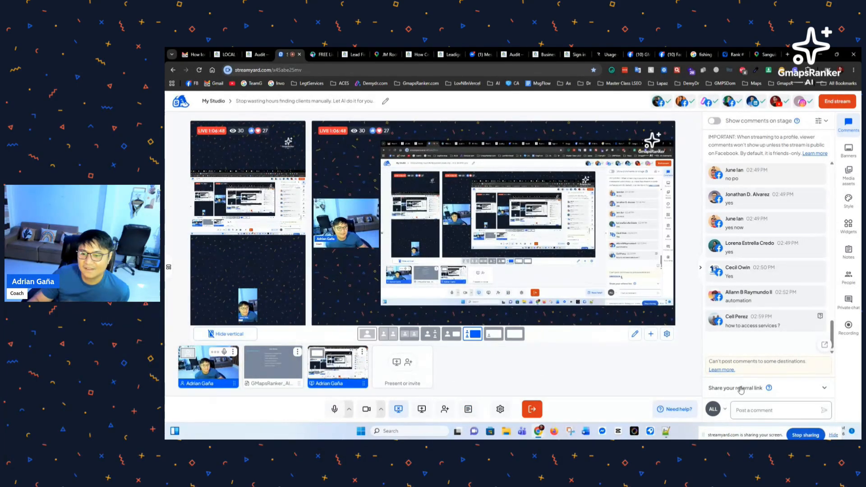
pyautogui.click(744, 409)
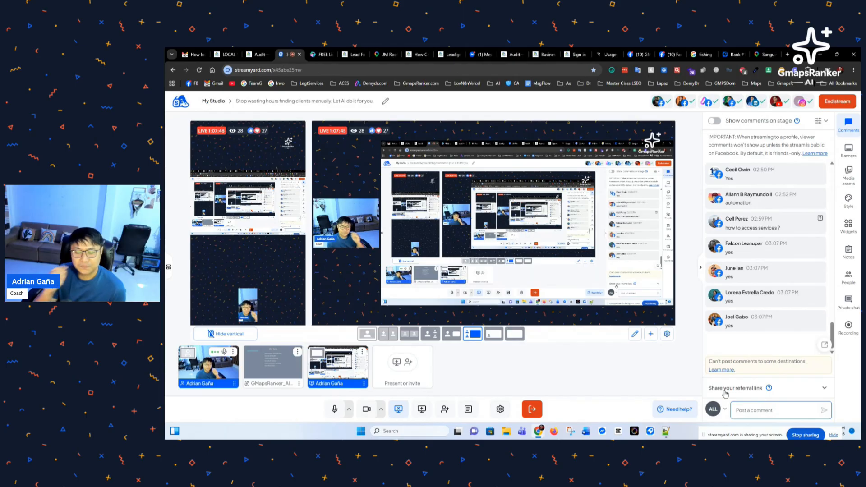
pyautogui.moveTo(820, 226)
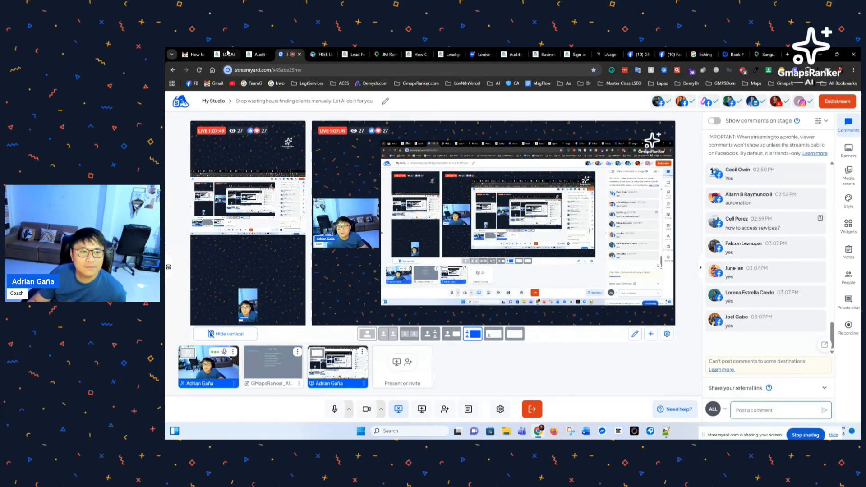
# Step: Cycle through the open browser tabs, ending on GMapsRanker's Business Target Finder page
pyautogui.click(226, 54)
pyautogui.click(388, 54)
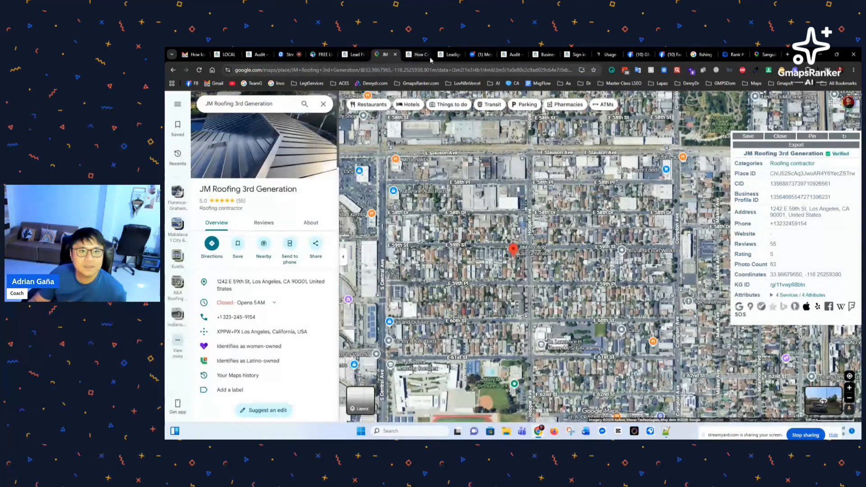
pyautogui.click(419, 56)
pyautogui.click(355, 54)
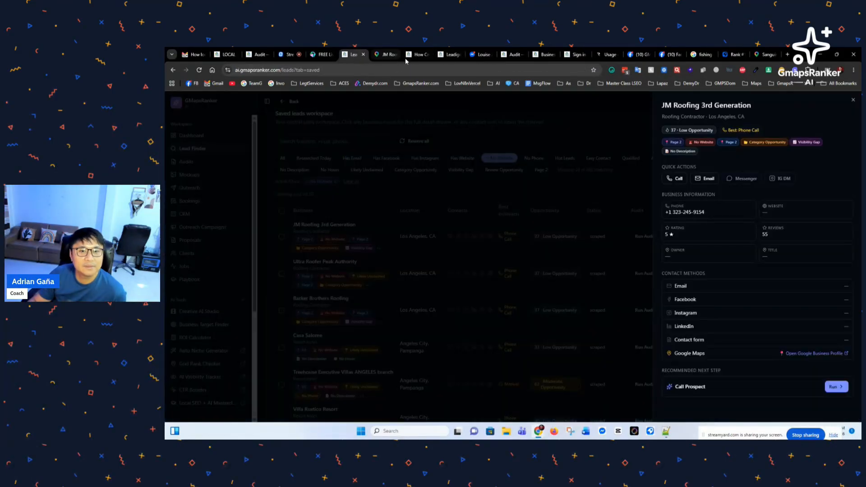
pyautogui.click(446, 54)
pyautogui.click(483, 55)
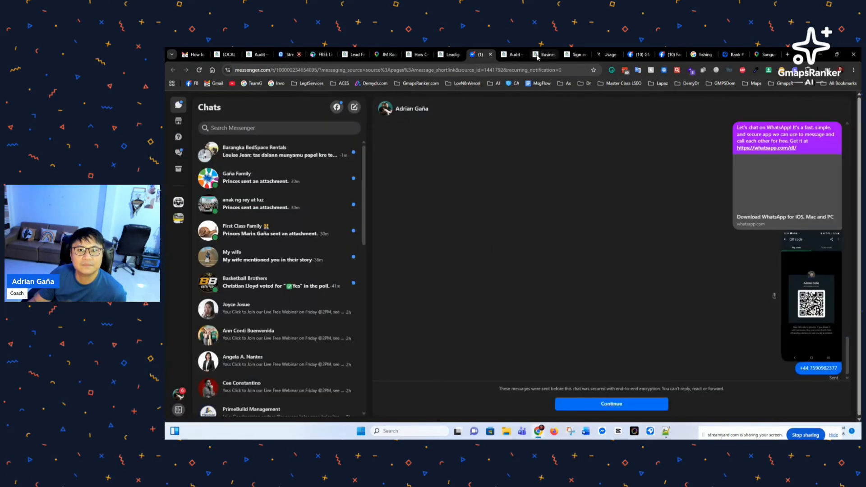
pyautogui.click(545, 55)
pyautogui.click(512, 55)
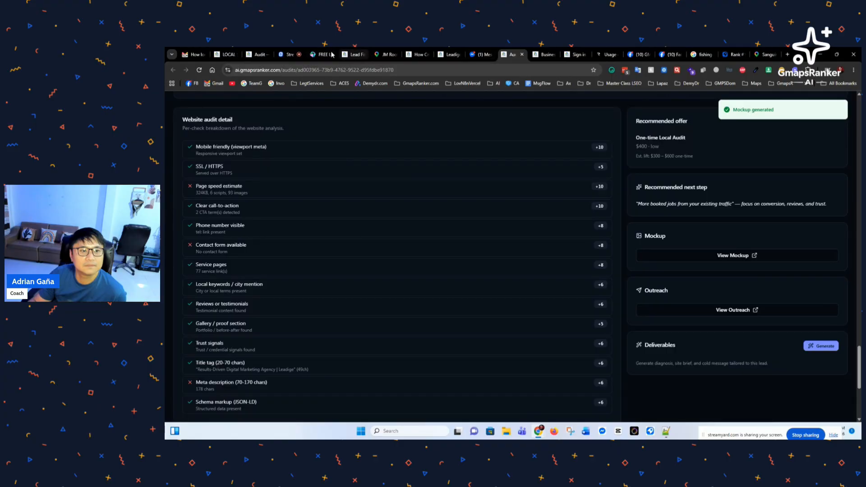
pyautogui.click(289, 55)
pyautogui.click(257, 55)
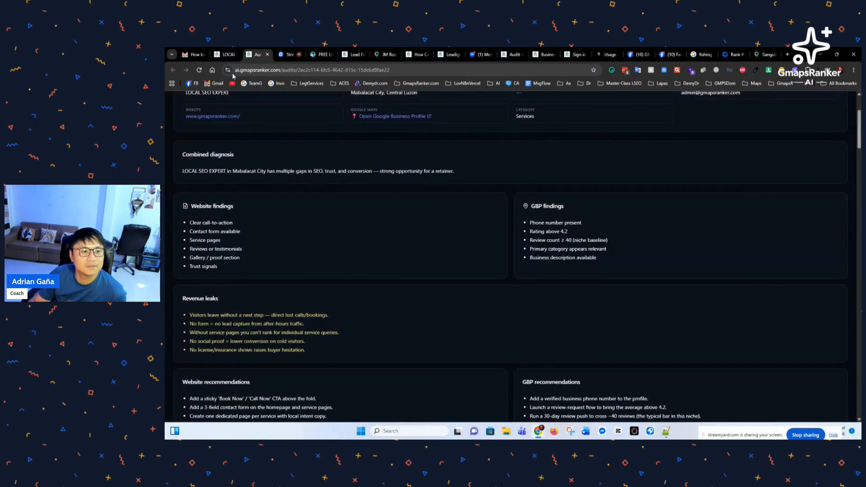
pyautogui.click(229, 55)
pyautogui.click(388, 55)
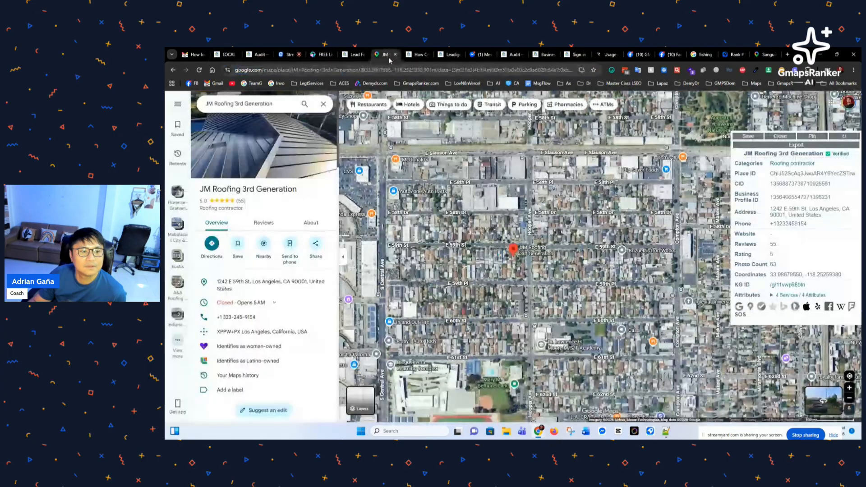
pyautogui.click(420, 55)
pyautogui.click(452, 55)
pyautogui.click(513, 55)
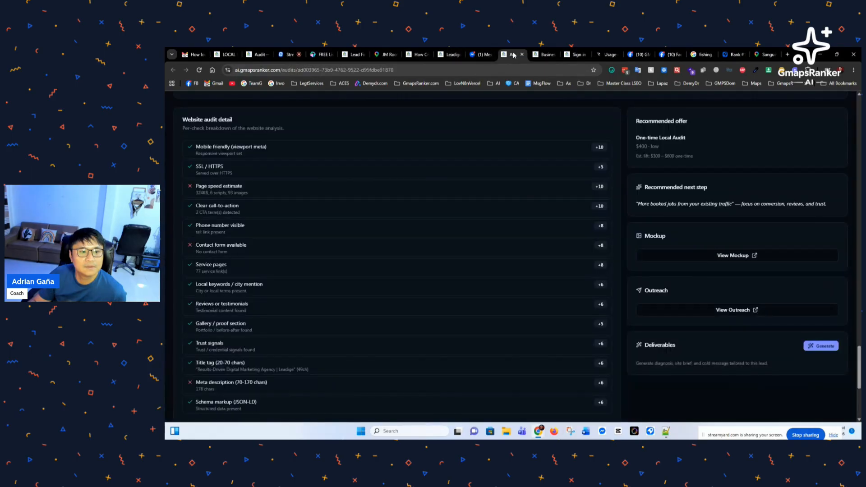
pyautogui.click(546, 55)
# Step: Open the Local SEO + AI Playbook from the sidebar and scroll through its strategy list
pyautogui.scroll(-3, 237, 293)
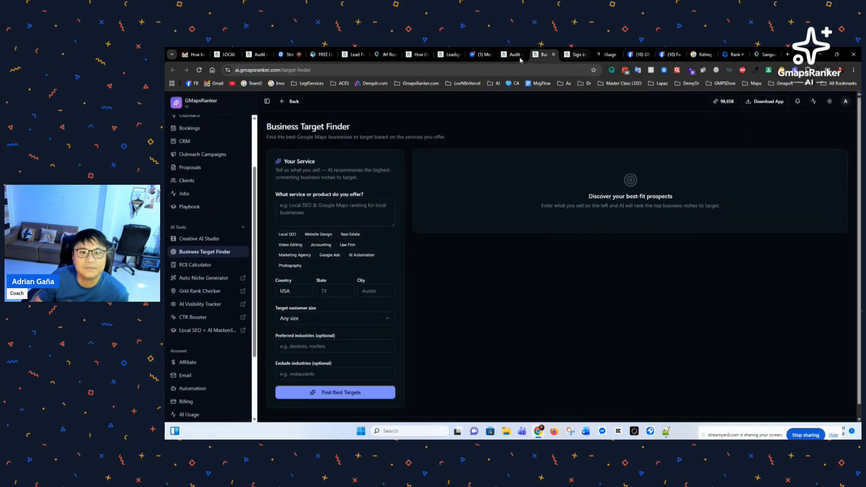
pyautogui.scroll(1, 201, 271)
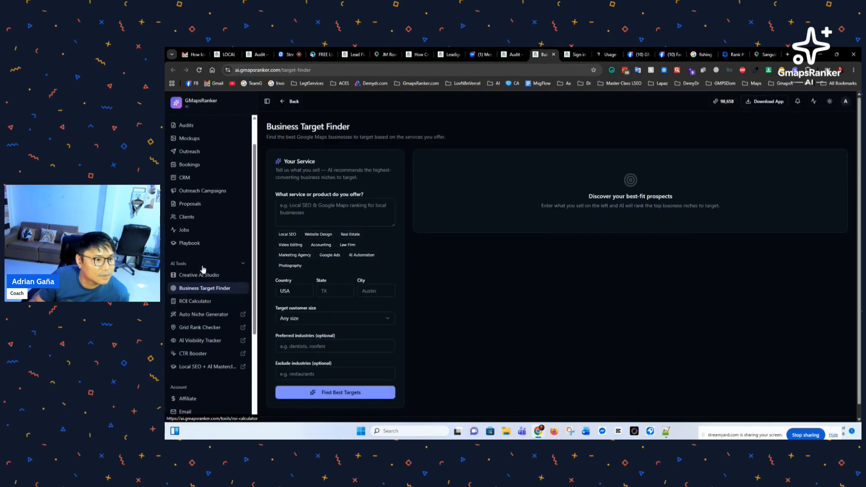
pyautogui.click(197, 244)
pyautogui.scroll(-2, 449, 287)
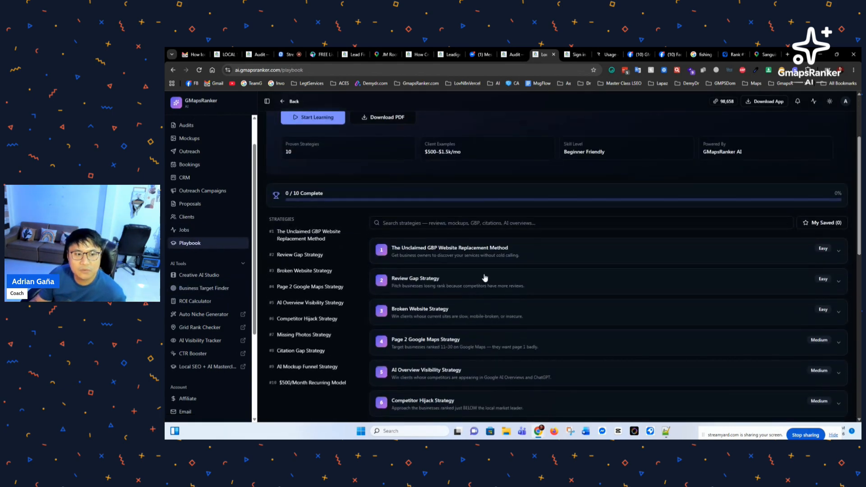
pyautogui.scroll(2, 478, 288)
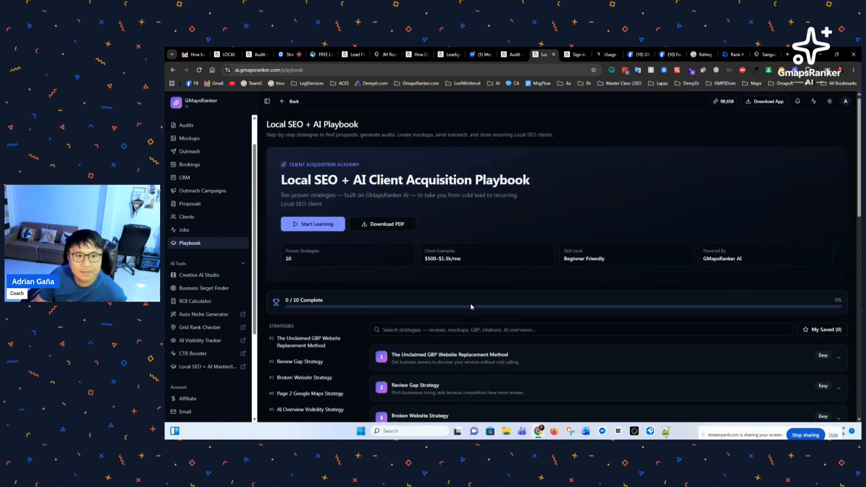
pyautogui.scroll(-1, 471, 307)
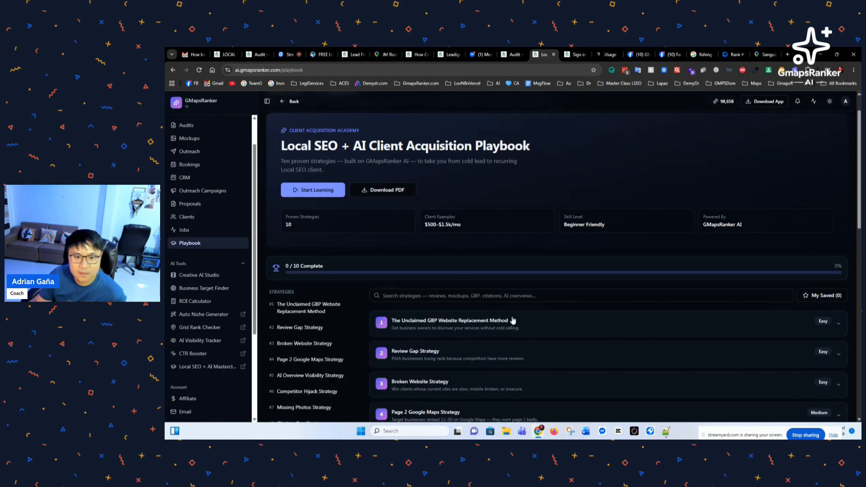
pyautogui.scroll(-1, 514, 322)
pyautogui.scroll(-1, 537, 300)
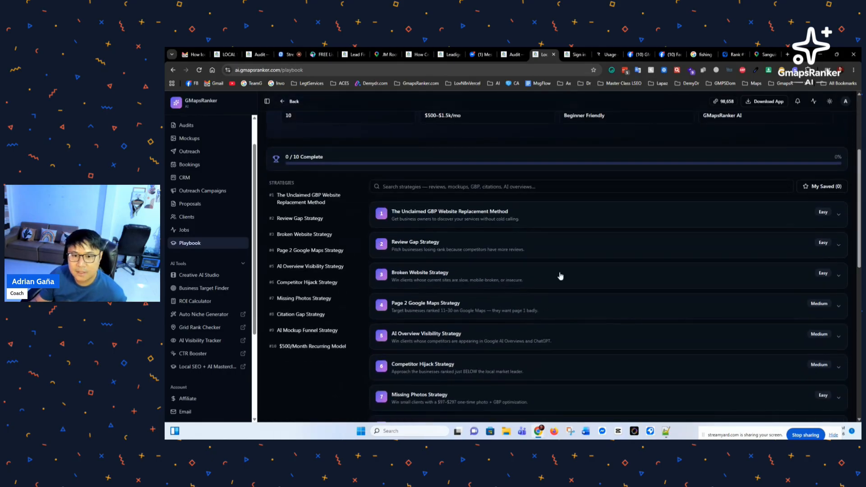
# Step: Expand The Unclaimed GBP Website Replacement Method and read through its steps and expected results
pyautogui.click(610, 216)
pyautogui.scroll(-4, 562, 307)
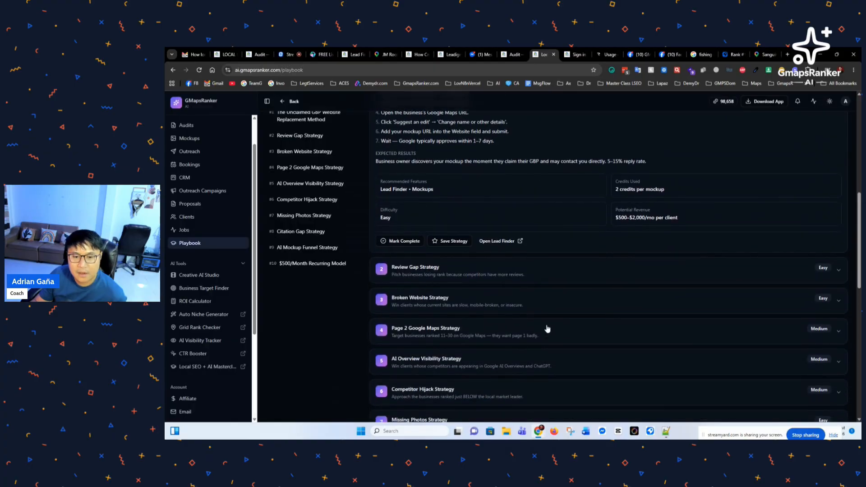
pyautogui.scroll(-2, 546, 325)
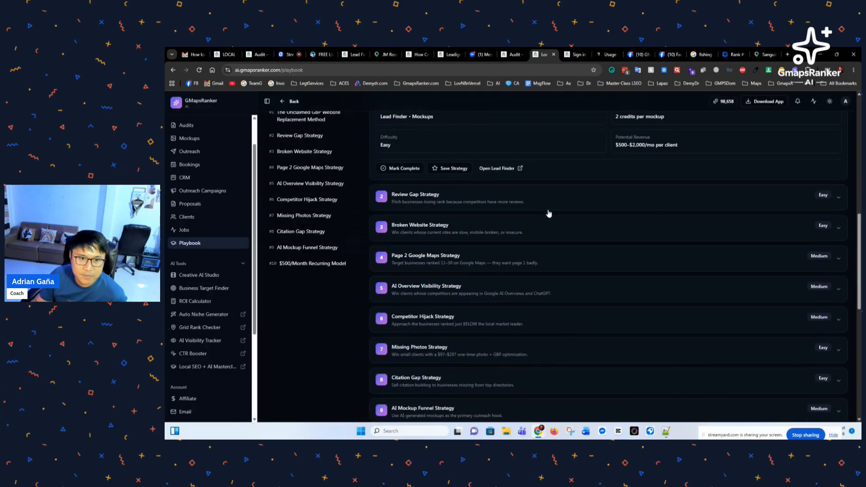
pyautogui.scroll(-2, 549, 213)
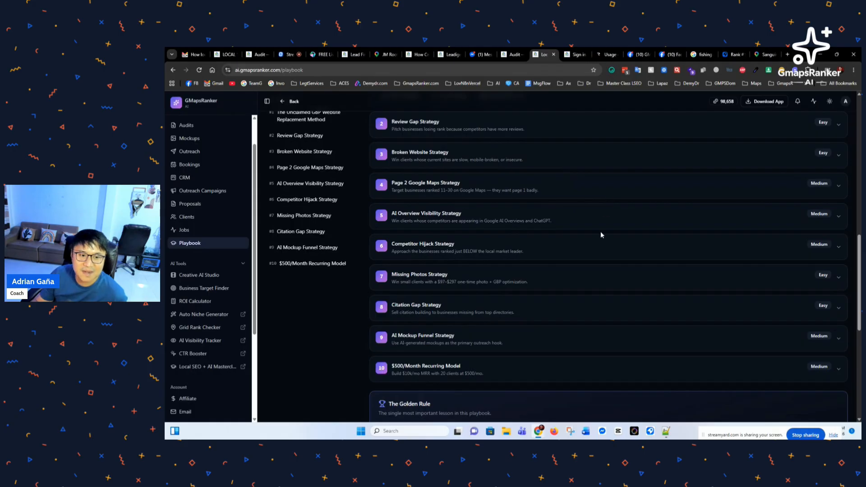
pyautogui.scroll(-2, 529, 313)
pyautogui.scroll(-6, 399, 311)
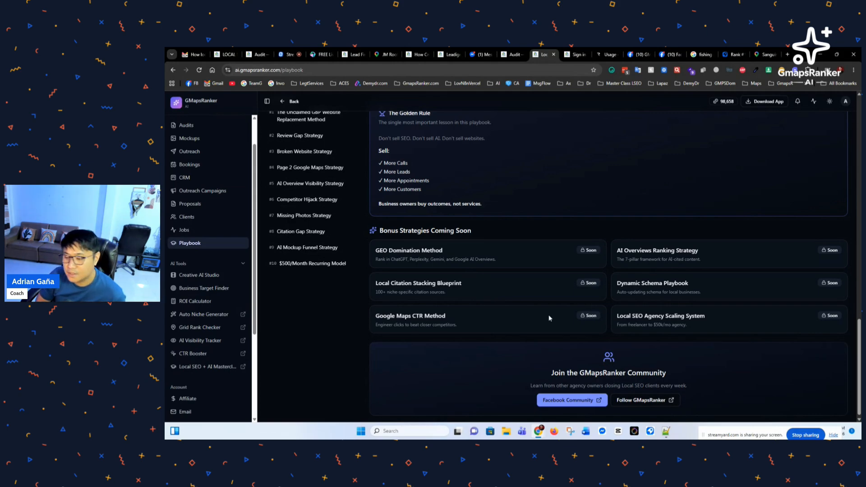
pyautogui.scroll(3, 440, 242)
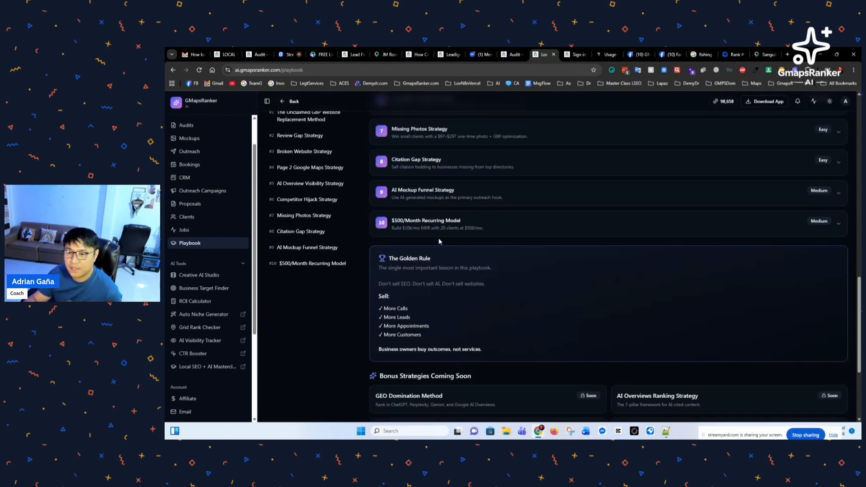
pyautogui.scroll(6, 483, 316)
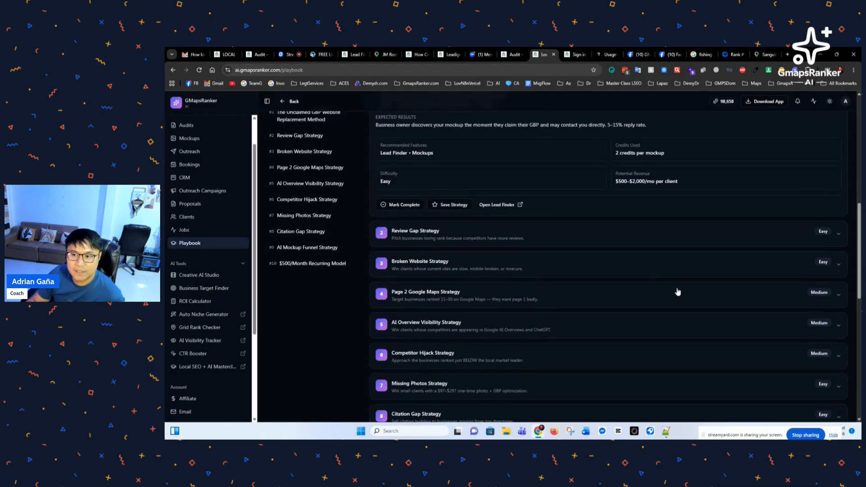
# Step: Expand the Broken Website Strategy card and read its steps and results
pyautogui.click(735, 269)
pyautogui.scroll(-2, 623, 316)
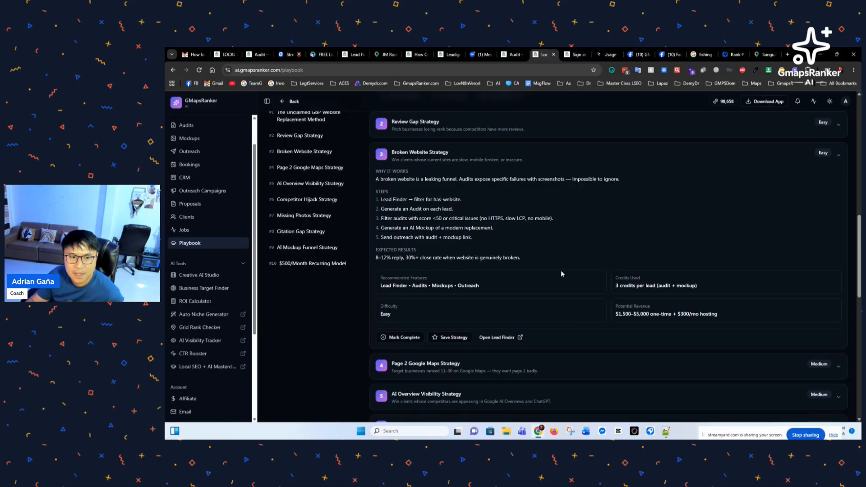
pyautogui.scroll(-1, 438, 271)
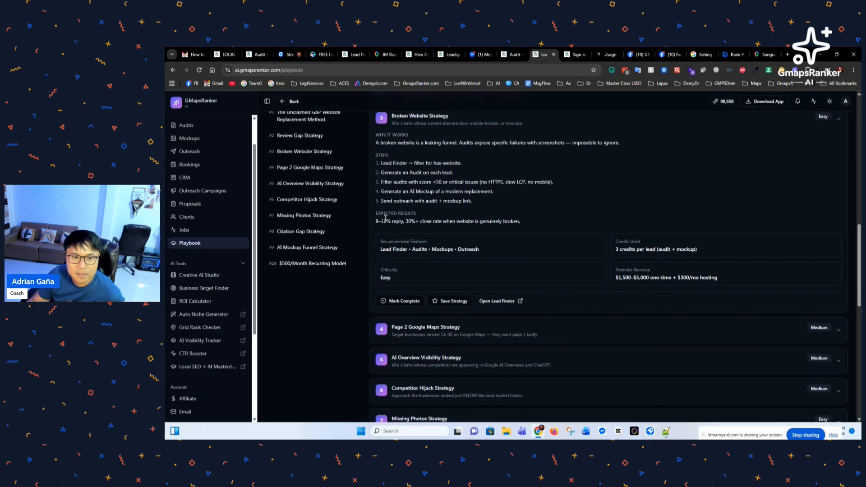
pyautogui.moveTo(385, 218); pyautogui.dragTo(506, 225)
pyautogui.click(507, 225)
pyautogui.scroll(-2, 495, 262)
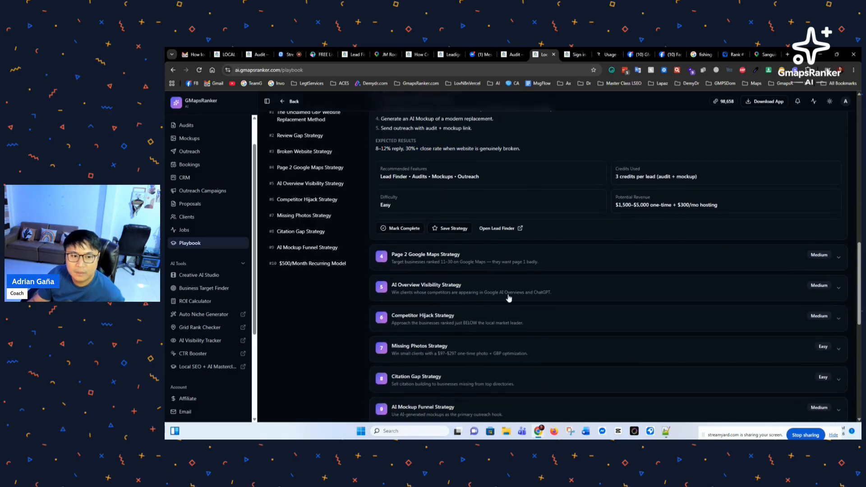
# Step: Expand the Page 2 Google Maps Strategy card and scroll back up
pyautogui.click(550, 261)
pyautogui.scroll(-3, 531, 318)
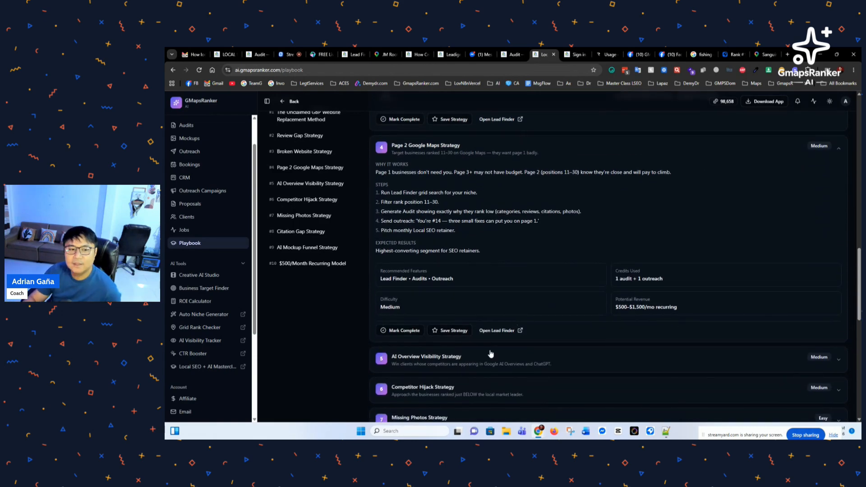
pyautogui.scroll(10, 488, 346)
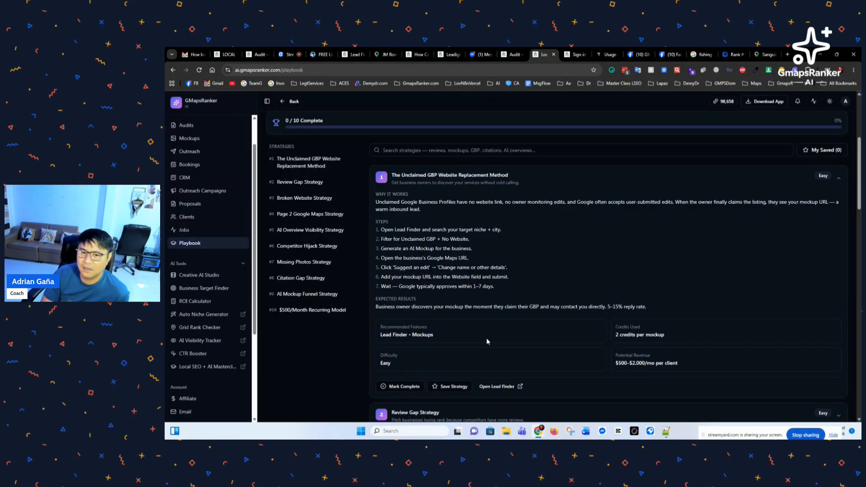
# Step: Flip through the open tabs: Sanguin Realty, HeyGen webinar, saved leads, JM Roofing, How Credits Work, Leadige
pyautogui.click(763, 56)
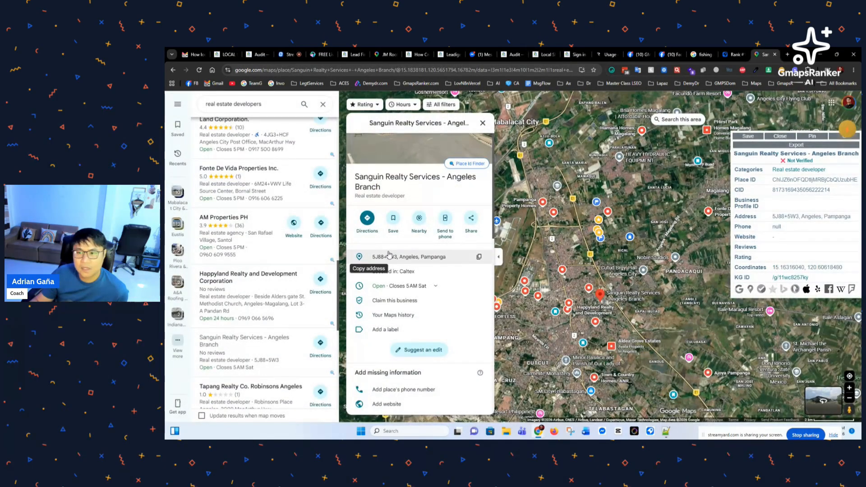
pyautogui.click(320, 56)
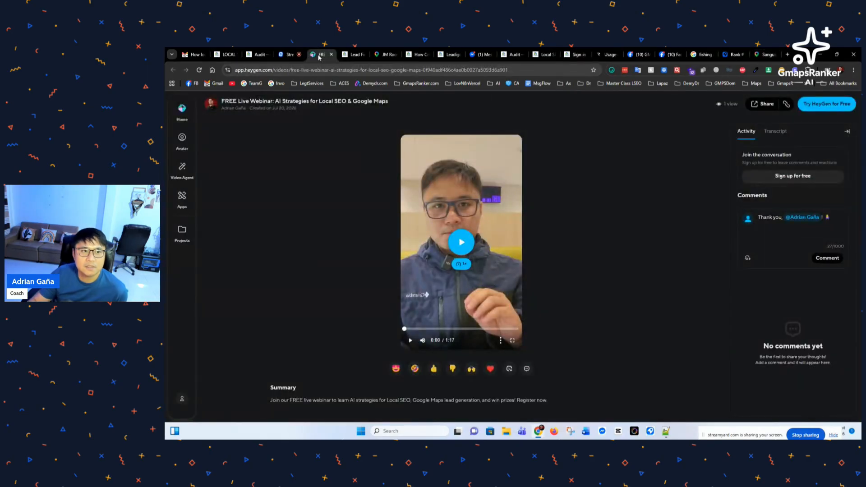
pyautogui.click(351, 55)
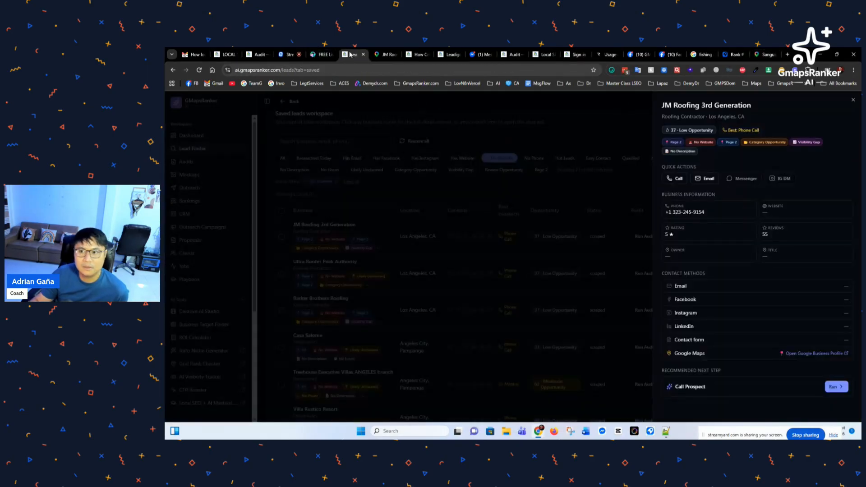
pyautogui.click(387, 55)
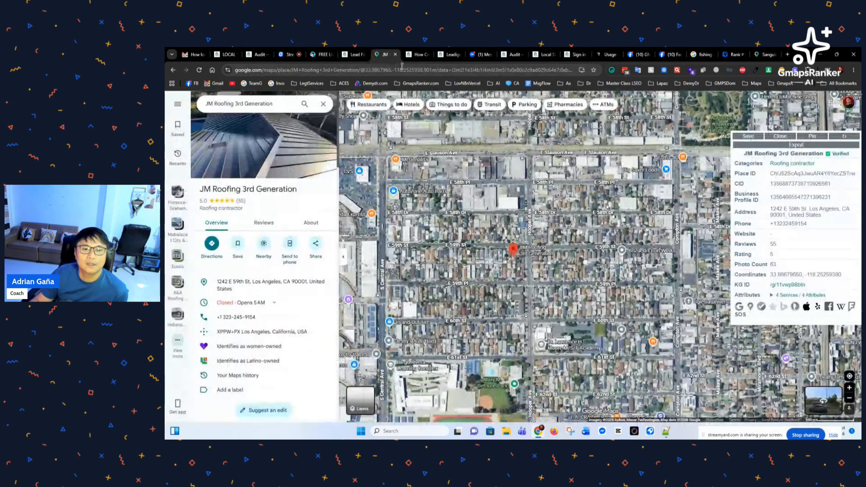
pyautogui.click(417, 54)
pyautogui.click(446, 55)
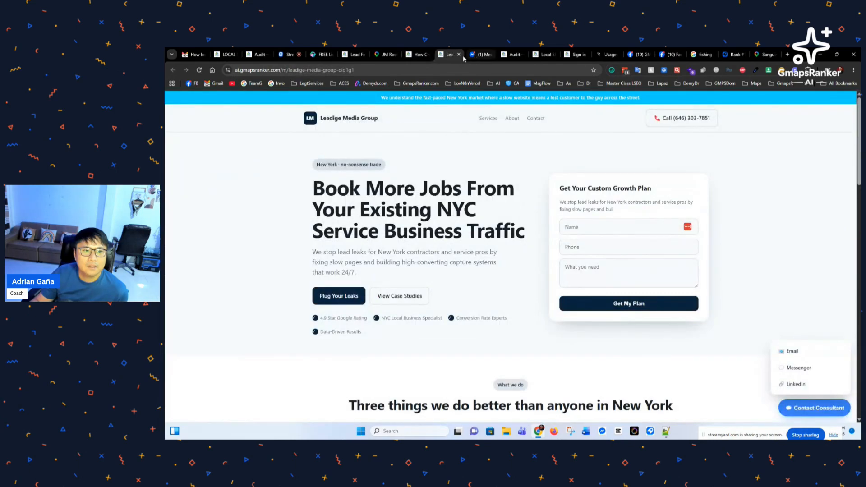
pyautogui.click(321, 54)
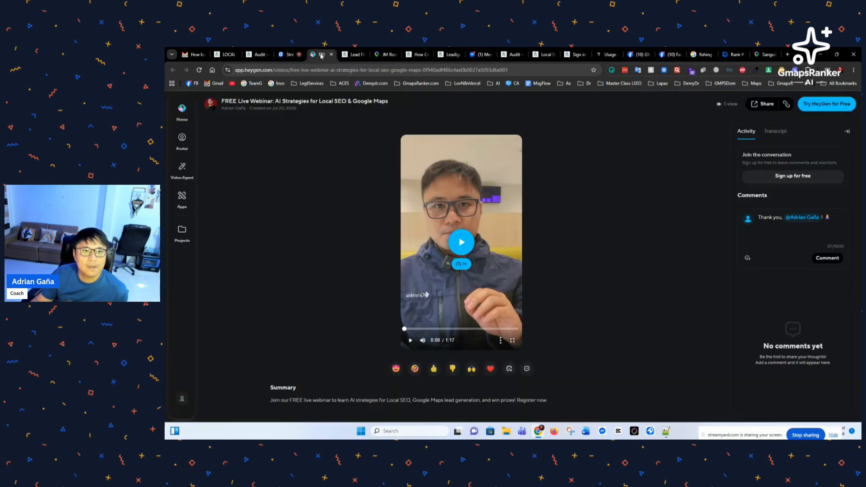
pyautogui.click(416, 55)
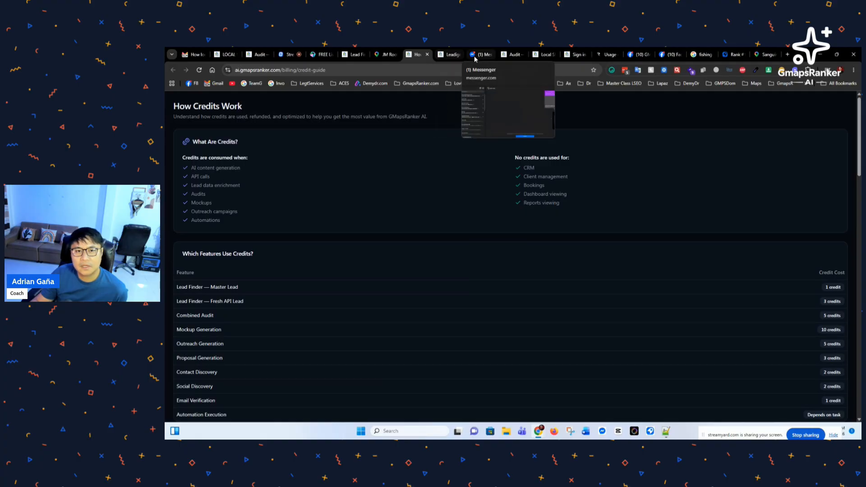
pyautogui.click(388, 55)
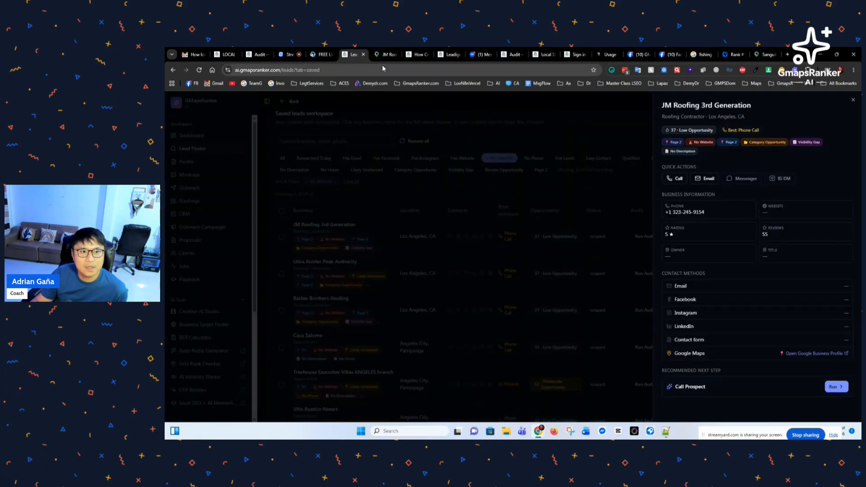
pyautogui.click(414, 56)
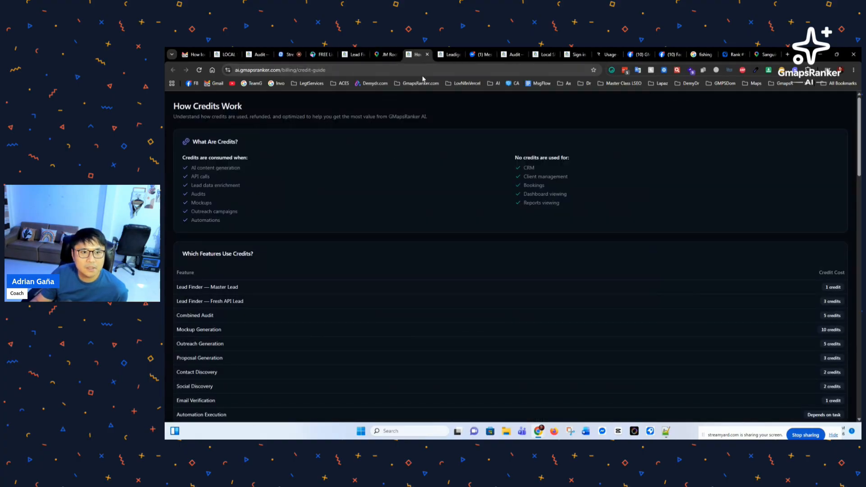
# Step: Close the website audit report tab, leaving the Playbook showing
pyautogui.click(256, 55)
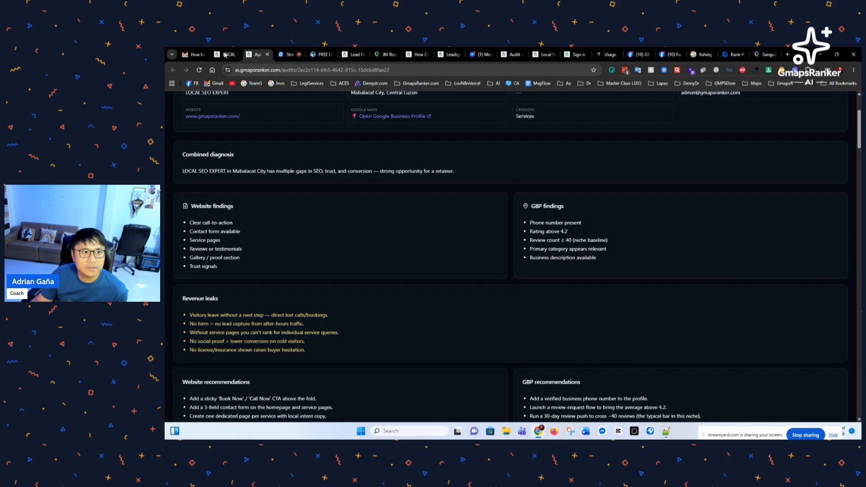
pyautogui.click(448, 54)
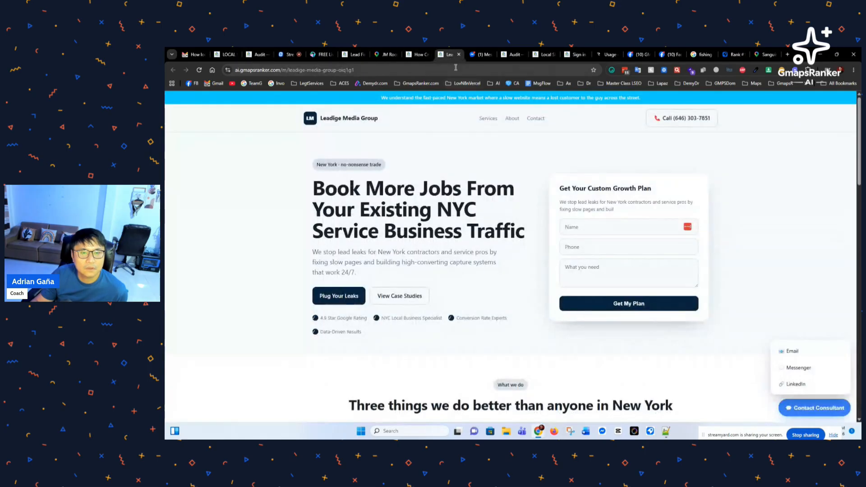
pyautogui.click(509, 54)
pyautogui.click(523, 54)
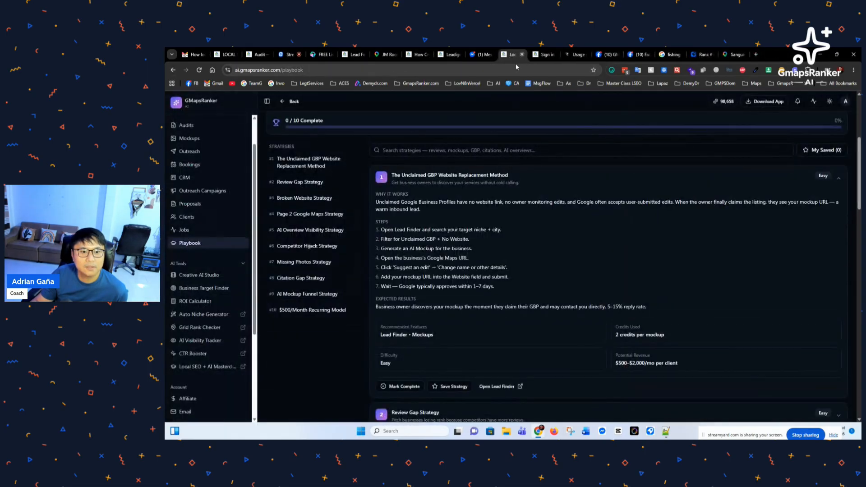
pyautogui.scroll(2, 230, 249)
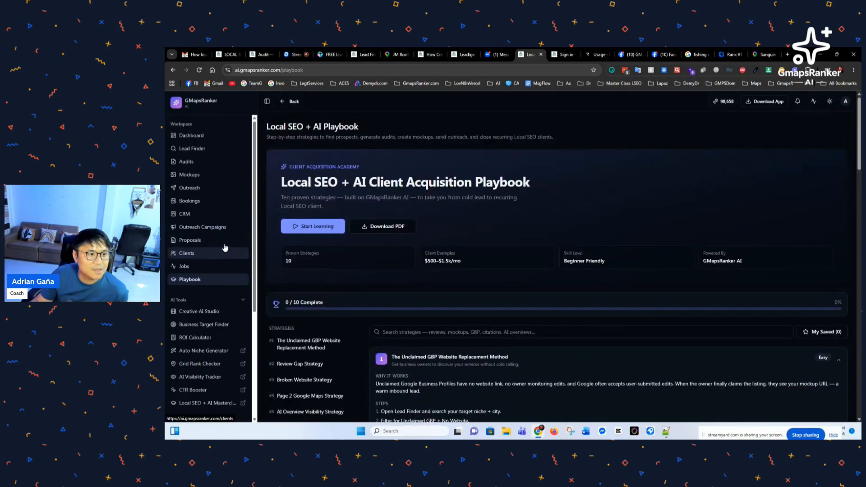
# Step: Open Lead Finder's Best Prospects table, scroll it, and preview then close Ultra Roofer Peak Authority's details
pyautogui.click(201, 152)
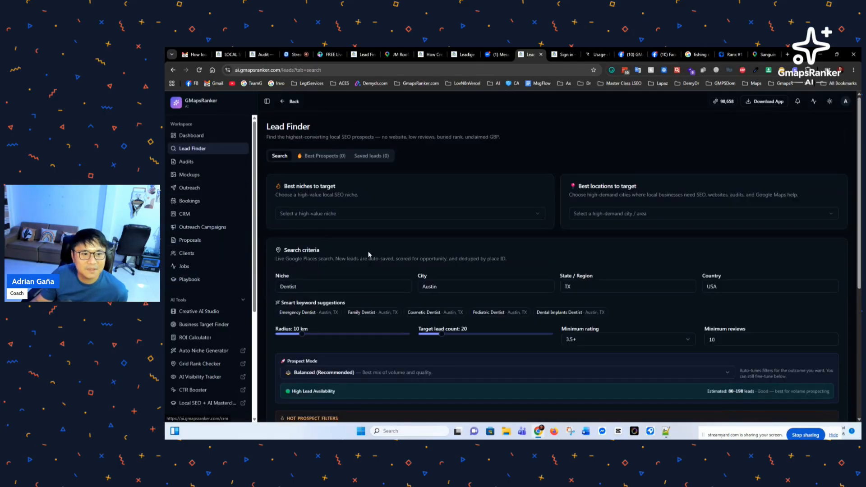
pyautogui.click(332, 158)
pyautogui.scroll(-3, 420, 296)
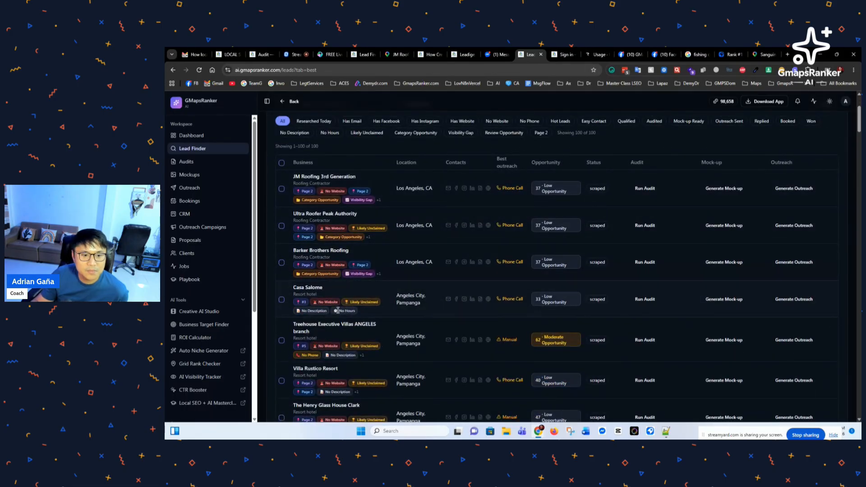
pyautogui.scroll(-1, 339, 316)
pyautogui.scroll(-1, 359, 333)
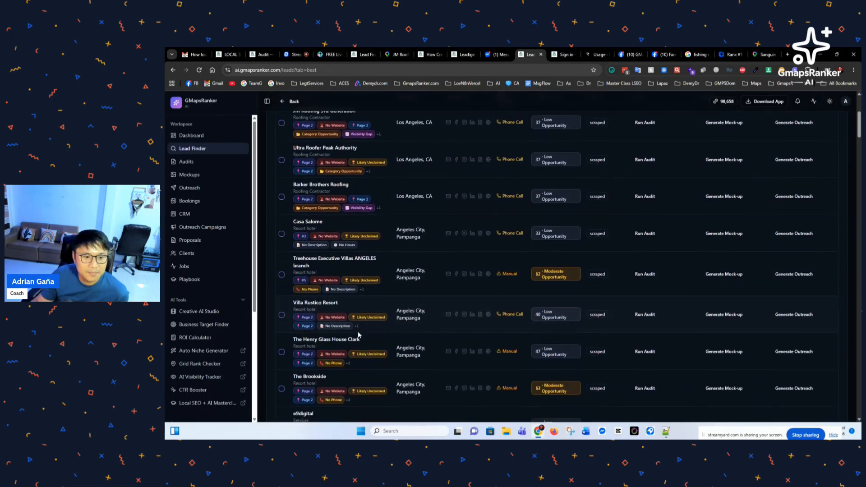
pyautogui.scroll(-1, 343, 320)
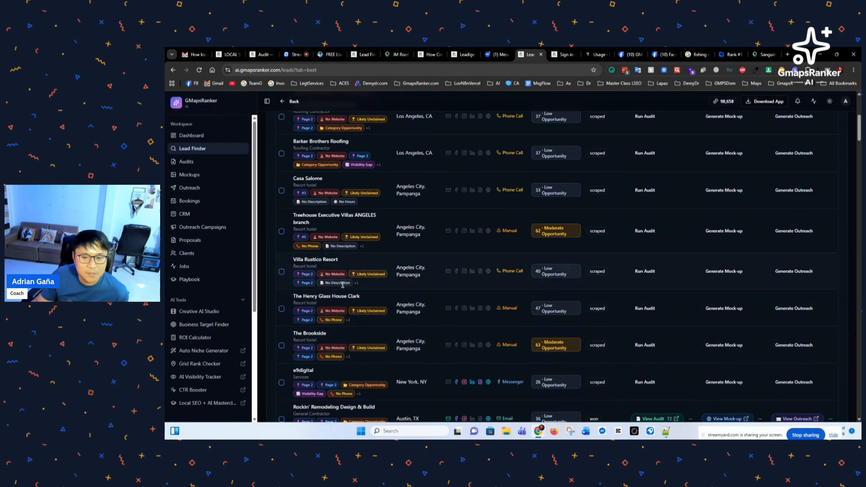
pyautogui.scroll(4, 343, 286)
pyautogui.scroll(-1, 358, 288)
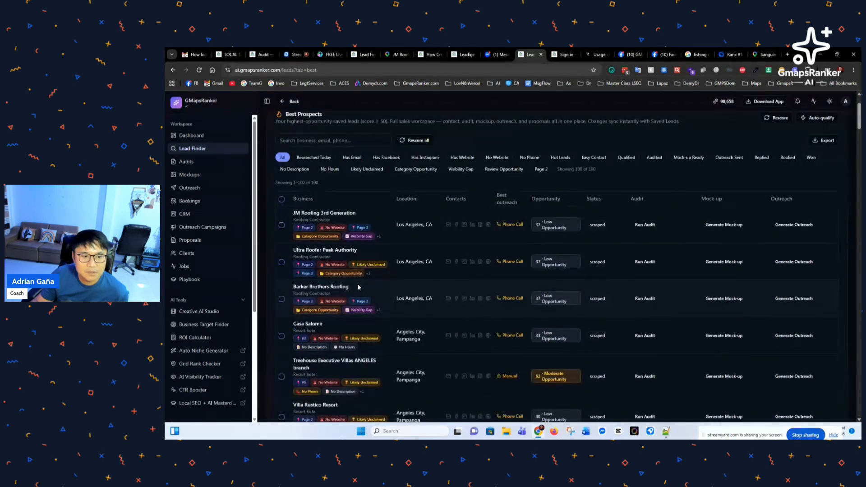
pyautogui.click(336, 251)
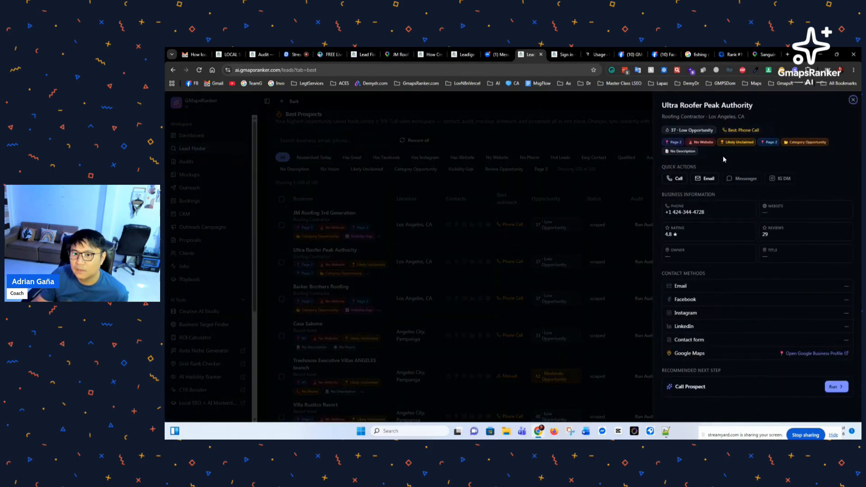
pyautogui.click(412, 195)
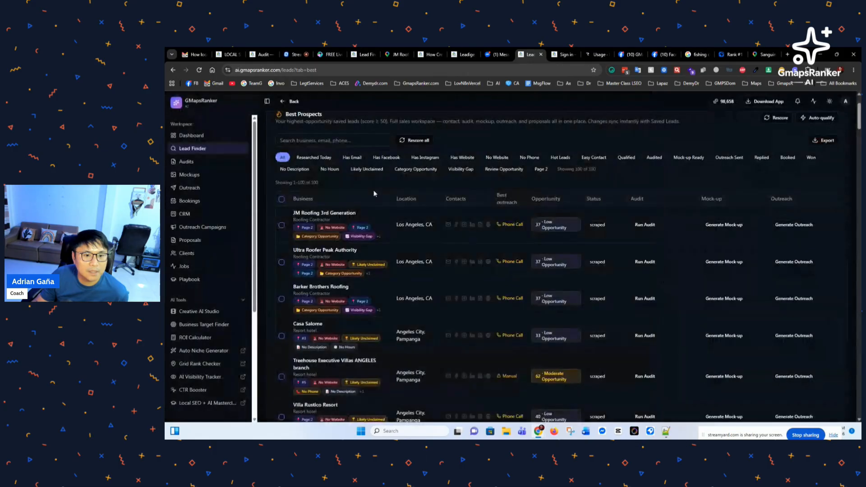
# Step: Apply the Has Facebook filter, narrowing Best Prospects to 61 of 100 leads
pyautogui.click(387, 158)
pyautogui.scroll(2, 373, 264)
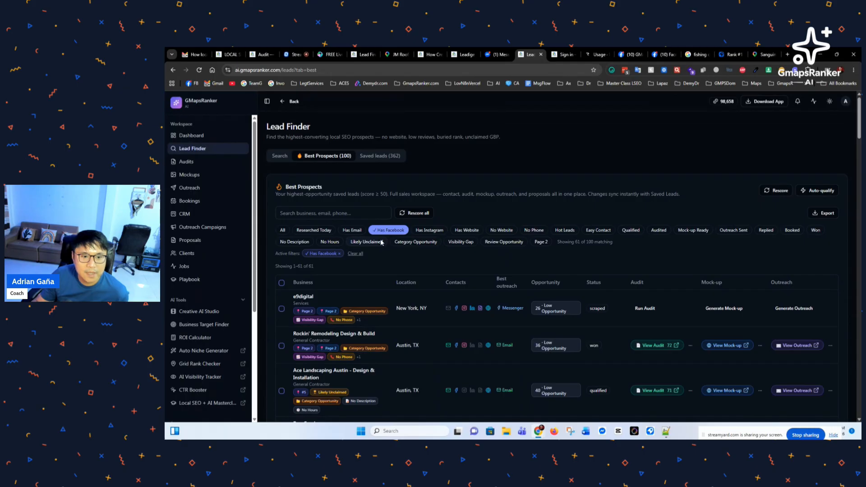
pyautogui.scroll(-2, 381, 242)
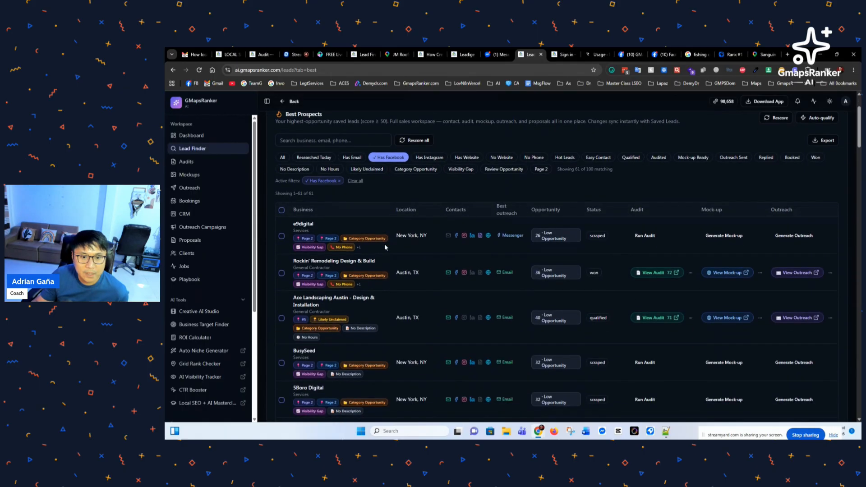
# Step: Open Facebook pages for e9digital, Rockin' Remodeling, Ace Landscaping, BusySeed and 5Boro Digital in new tabs
pyautogui.click(457, 237)
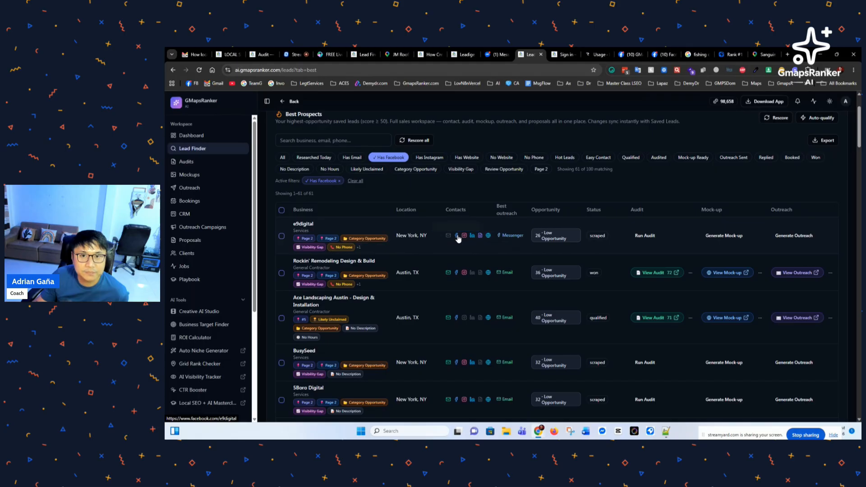
pyautogui.click(457, 273)
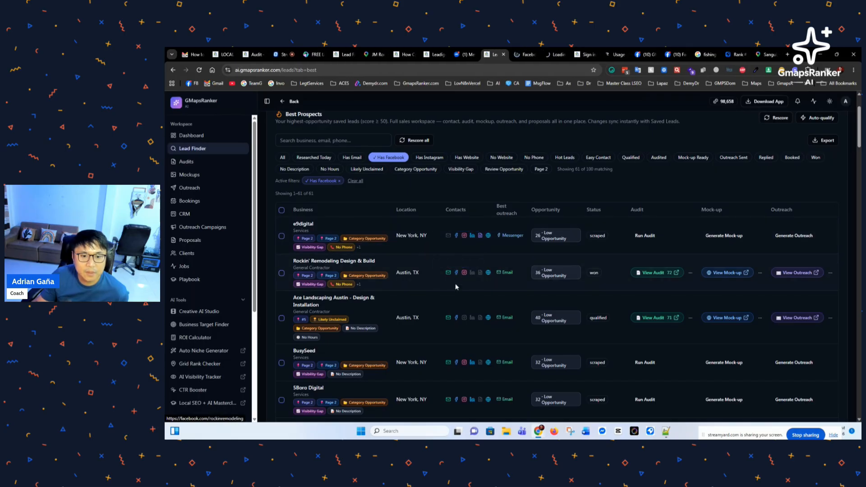
pyautogui.click(457, 318)
pyautogui.scroll(-1, 457, 346)
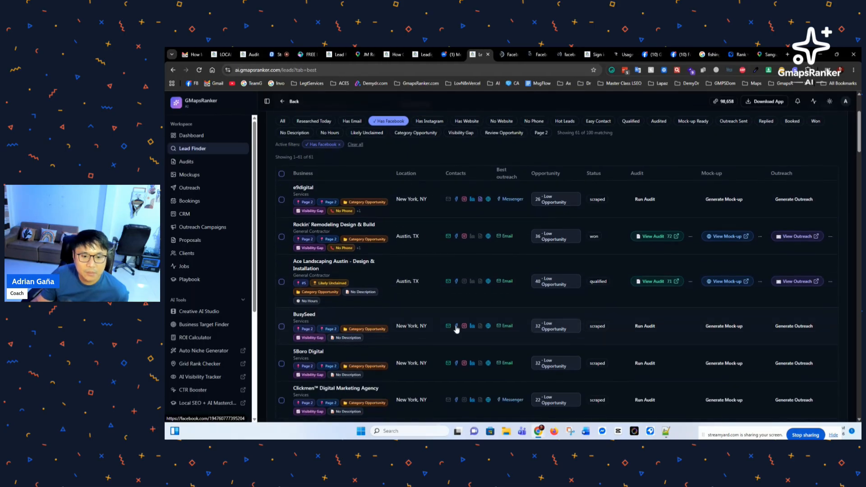
pyautogui.click(457, 326)
pyautogui.click(457, 364)
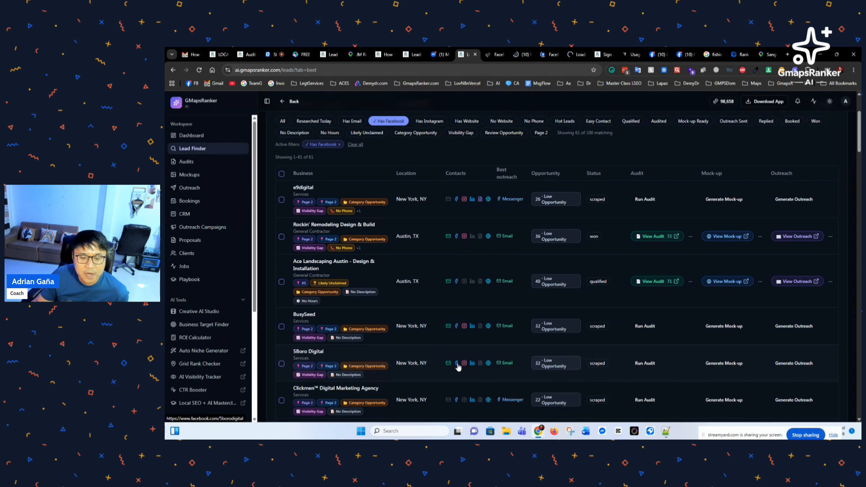
pyautogui.scroll(-2, 458, 361)
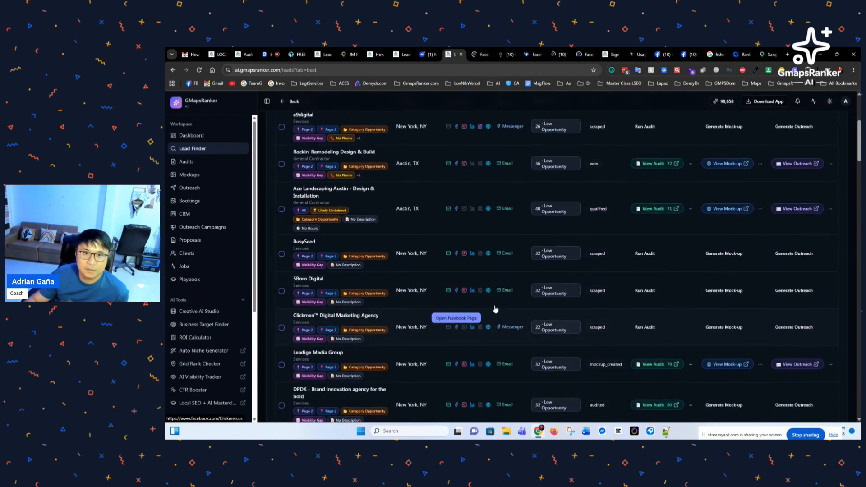
pyautogui.scroll(5, 454, 298)
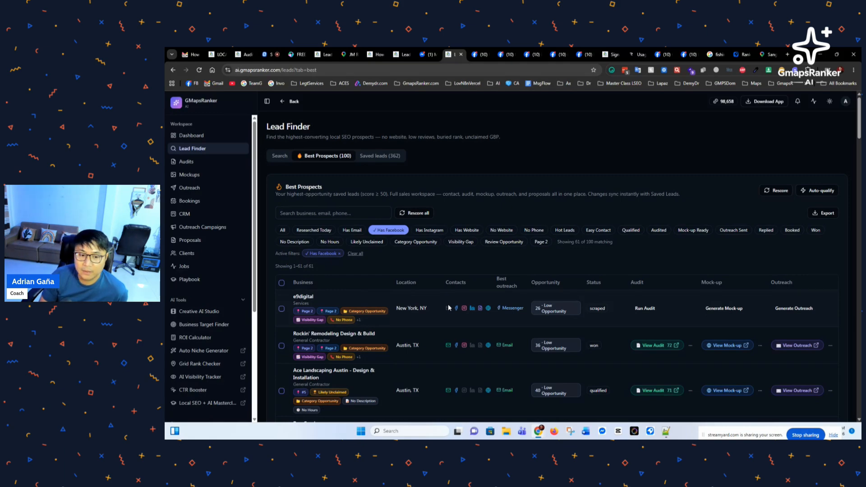
pyautogui.click(456, 308)
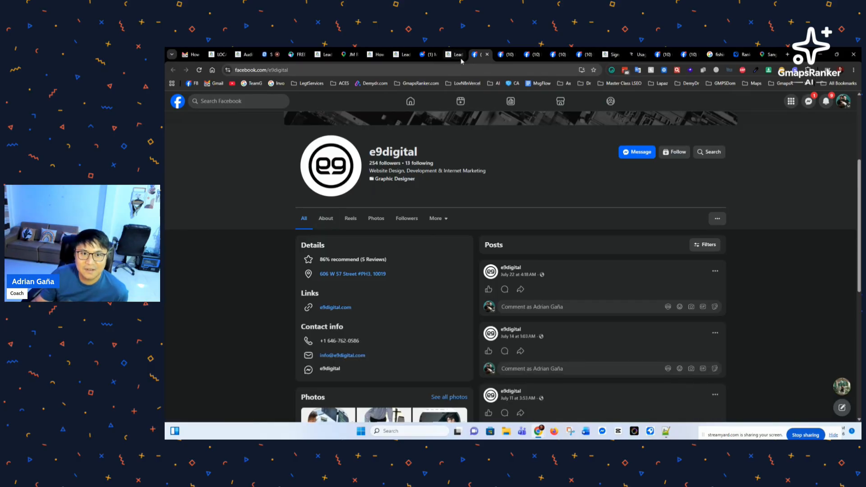
pyautogui.click(639, 157)
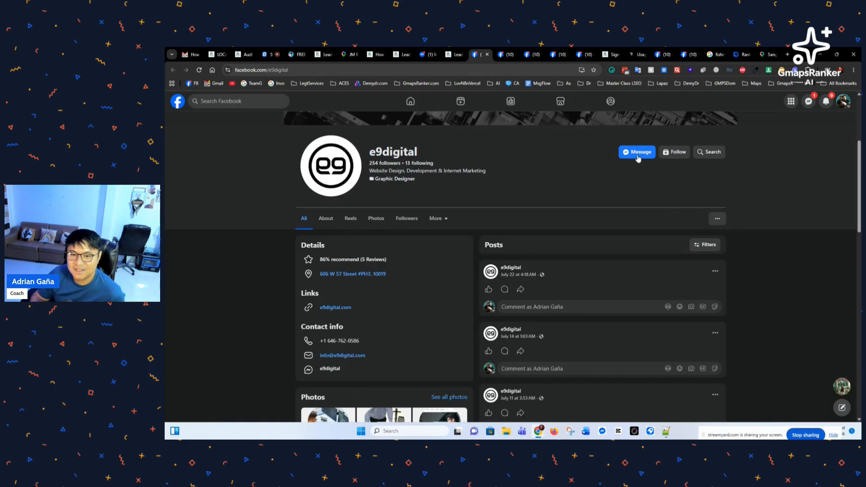
pyautogui.click(454, 56)
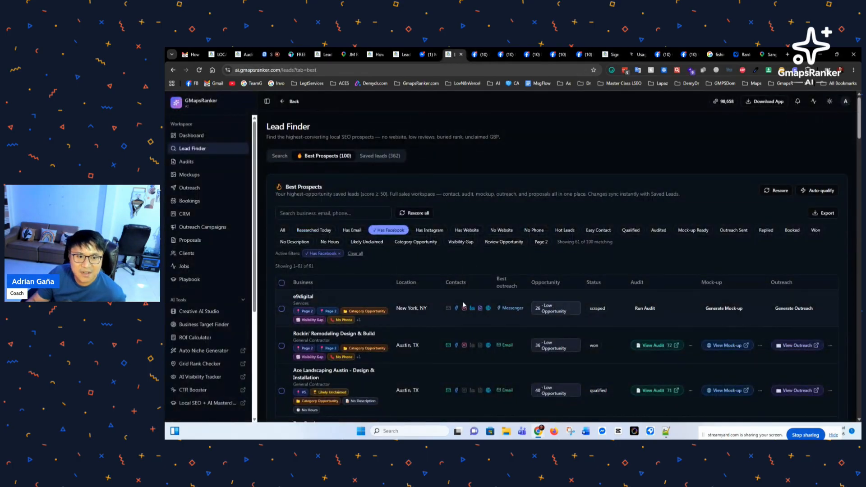
pyautogui.scroll(-1, 433, 329)
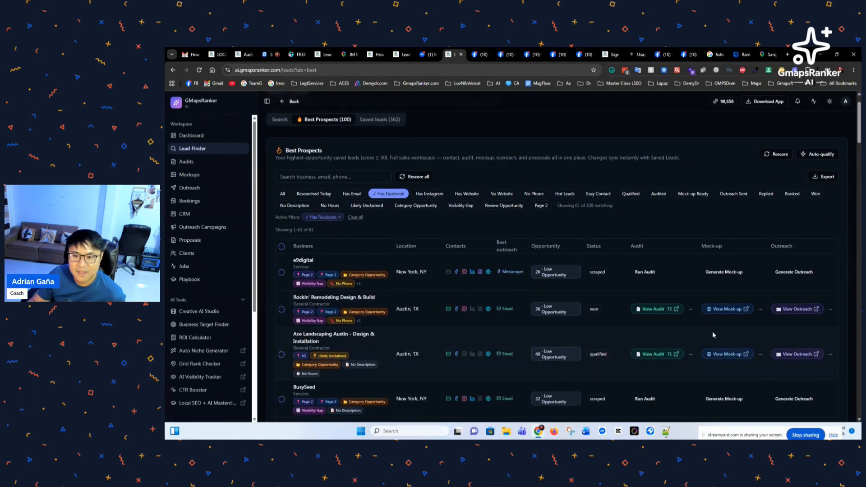
# Step: Open Rockin' Remodeling's generated outreach, copy the Facebook Messenger message, and open its Facebook channel
pyautogui.click(799, 313)
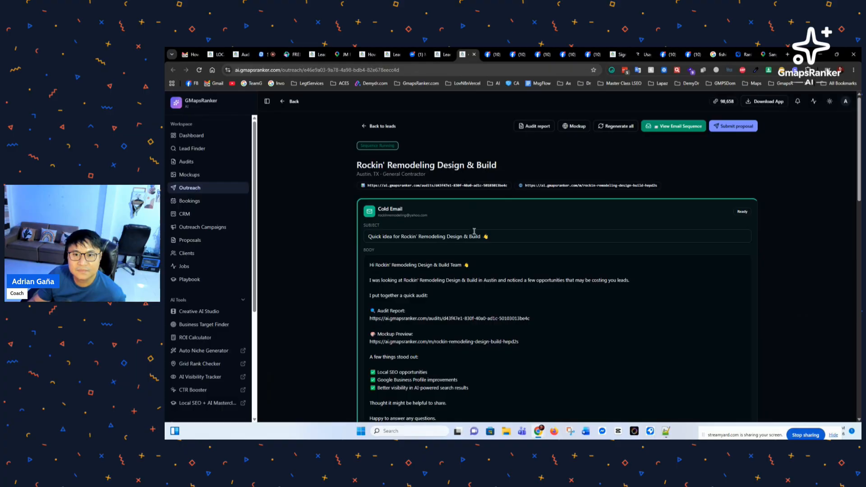
pyautogui.scroll(-3, 464, 232)
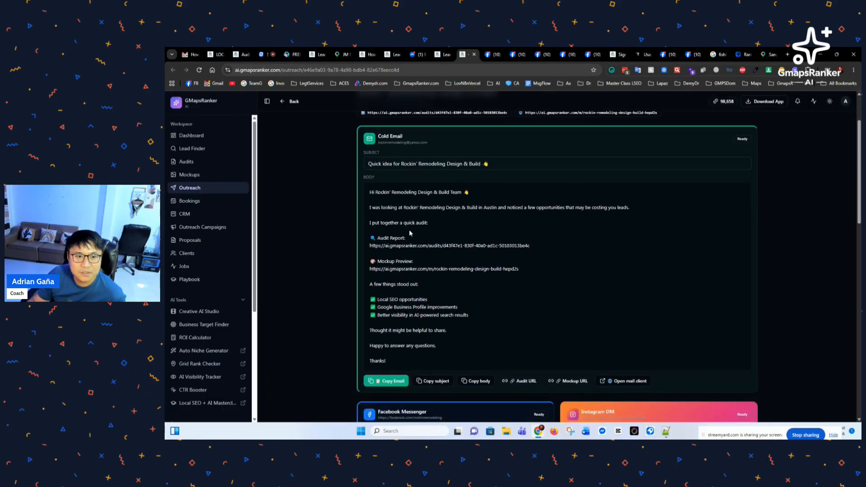
pyautogui.scroll(-5, 406, 229)
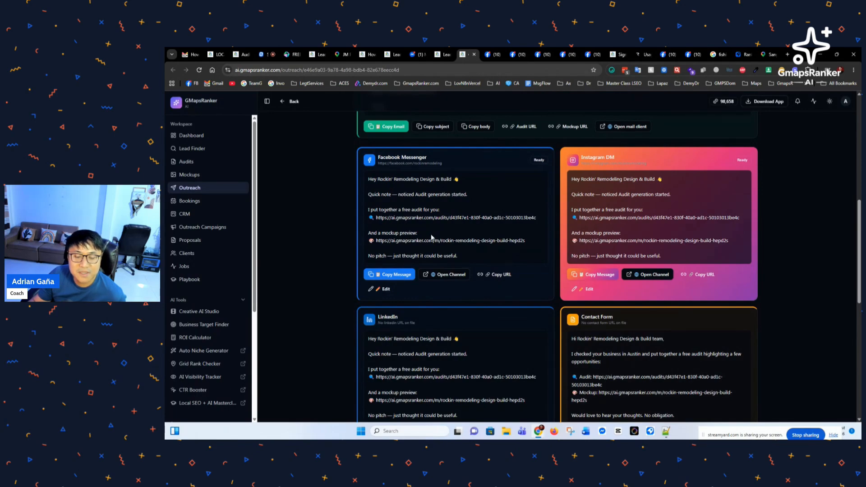
pyautogui.click(392, 276)
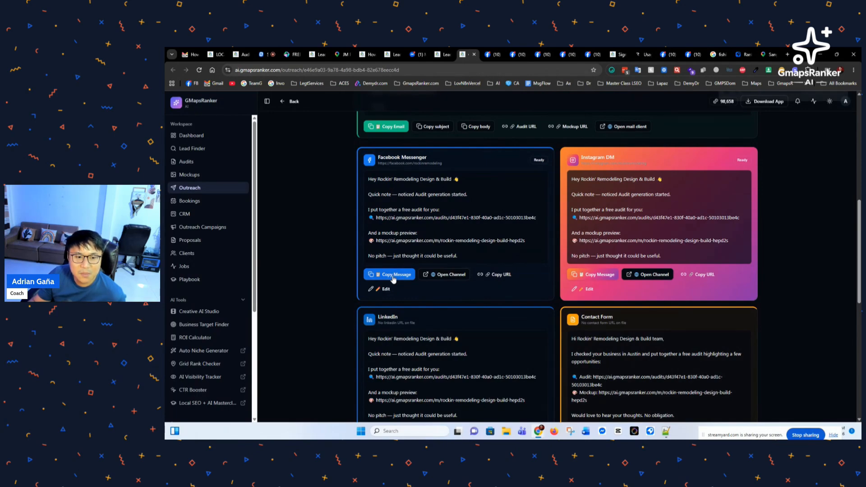
pyautogui.click(453, 276)
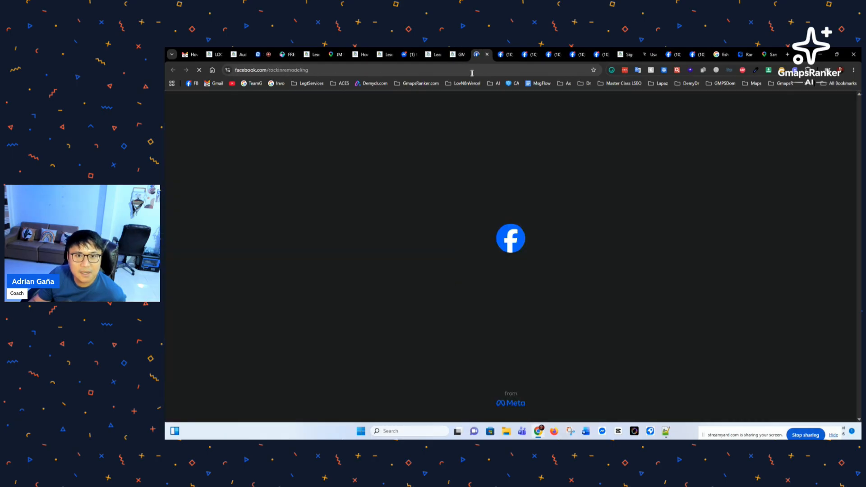
# Step: Re-copy the Messenger message from the outreach page and go to the Rockin' Remodeling Facebook tab
pyautogui.click(455, 54)
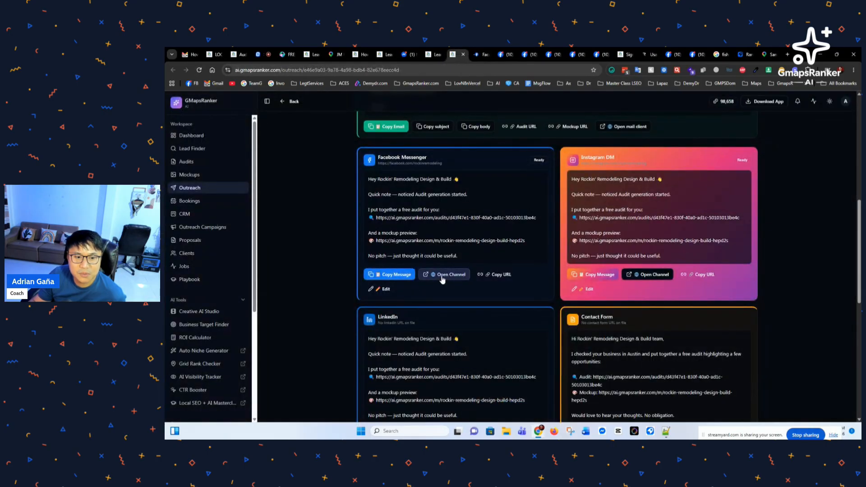
pyautogui.click(415, 281)
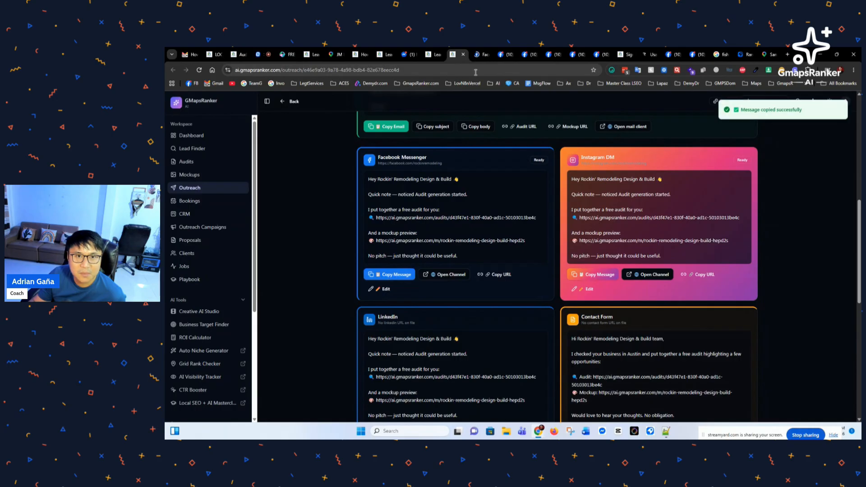
pyautogui.click(481, 55)
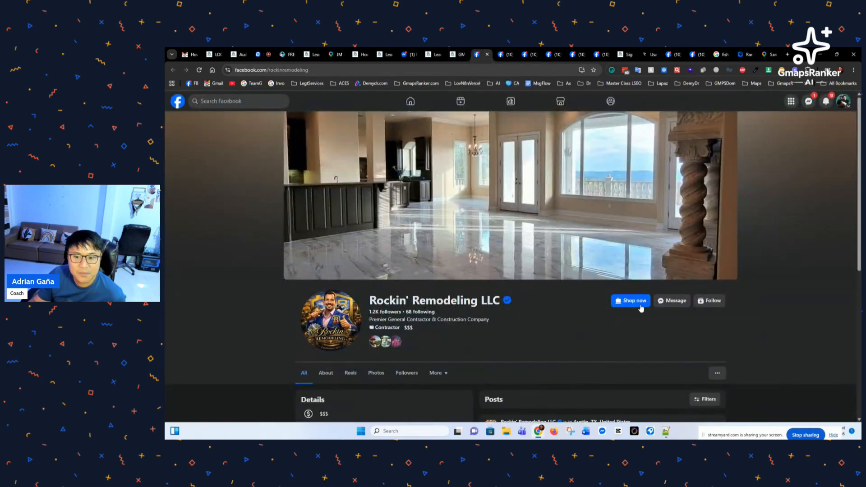
# Step: Open a Messenger chat from Rockin' Remodeling LLC's Facebook page, then return to the GMapsRanker outreach tab
pyautogui.scroll(-3, 659, 200)
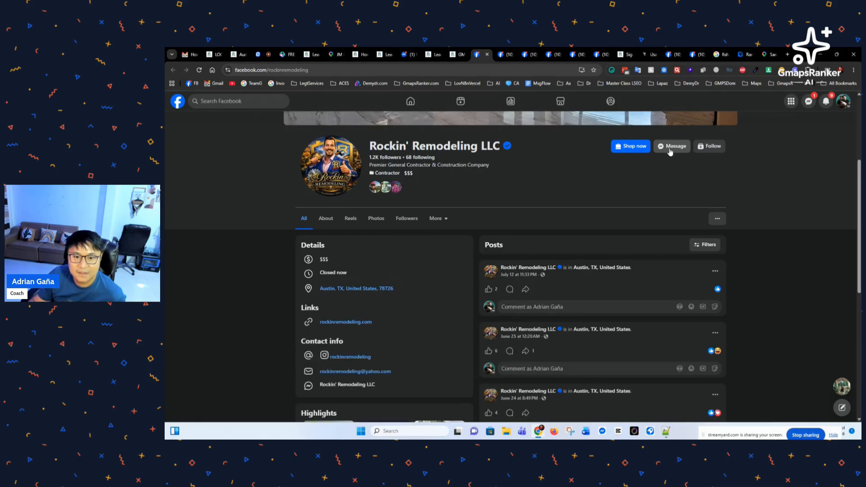
pyautogui.click(671, 150)
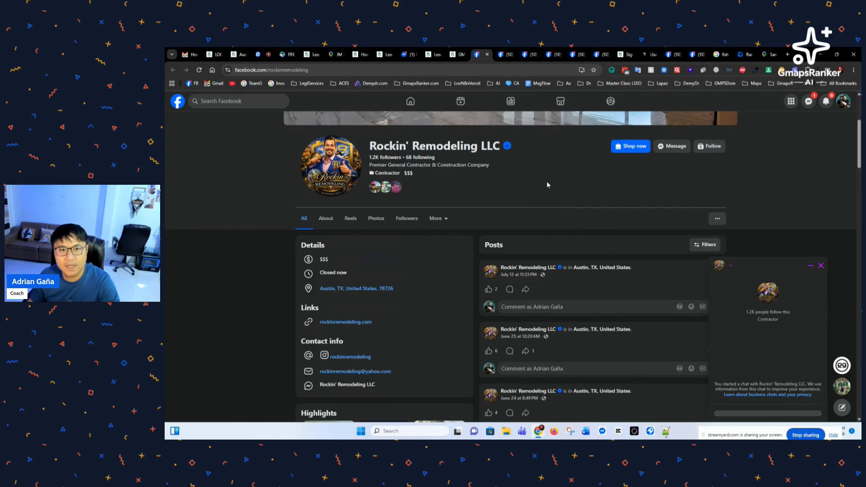
pyautogui.click(457, 55)
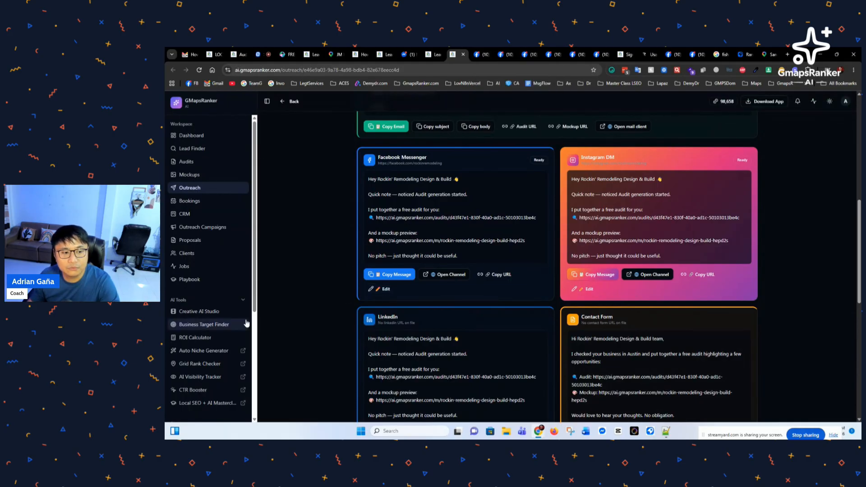
# Step: Zoom the outreach page in, reset it to 100%, then go back to the Rockin' Remodeling LLC Facebook page
pyautogui.scroll(-4, 246, 324)
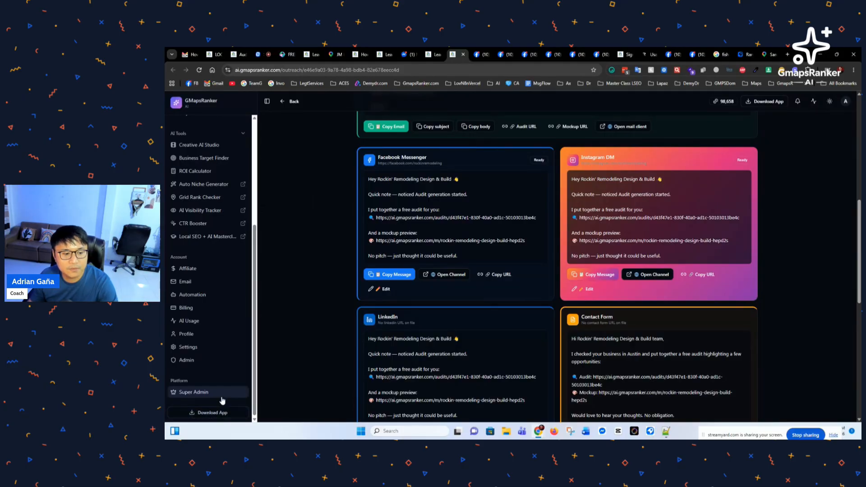
pyautogui.hotkey('ctrl', '+')
pyautogui.scroll(-5, 248, 388)
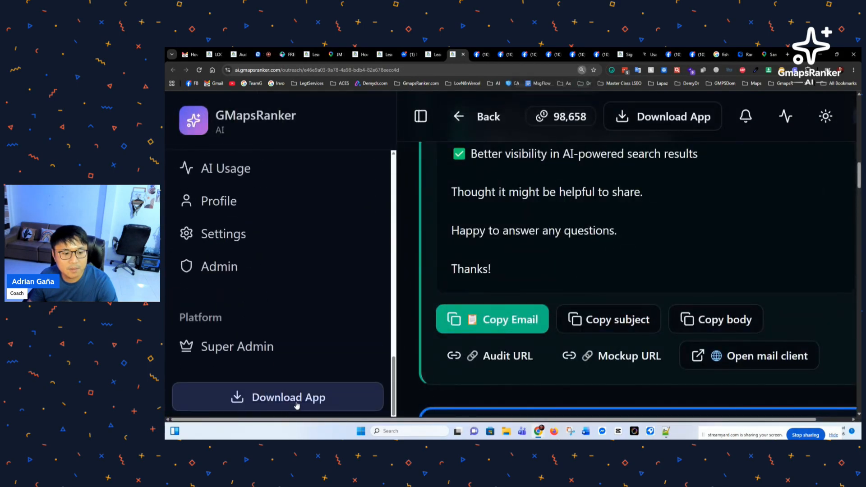
pyautogui.hotkey('ctrl', '0')
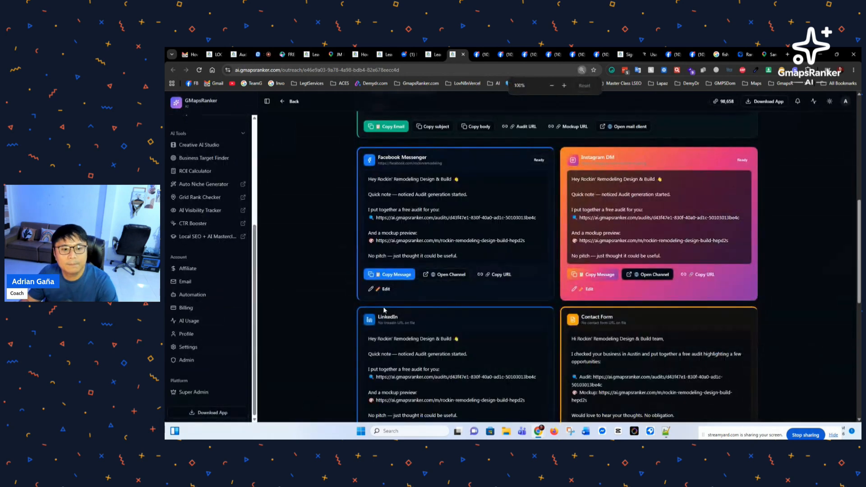
pyautogui.click(483, 55)
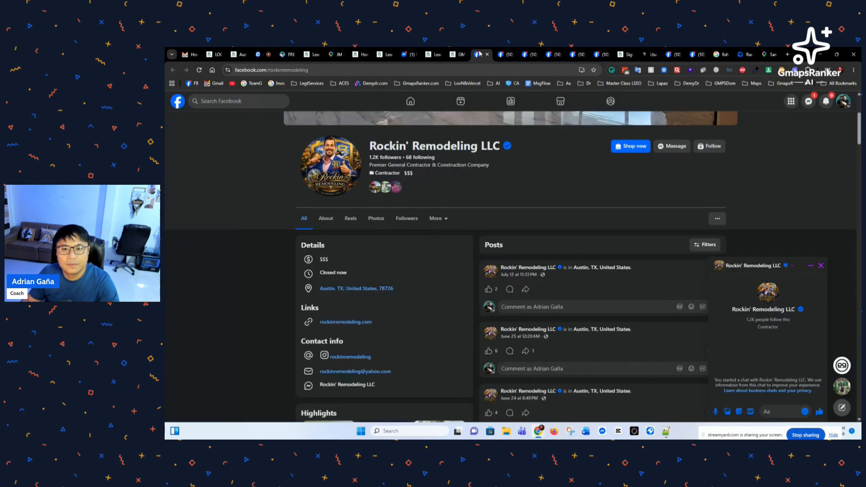
# Step: Paste the audit-and-mockup outreach message into the Rockin' Remodeling LLC Messenger chat and send it
pyautogui.click(779, 412)
pyautogui.hotkey('ctrl', 'v')
pyautogui.scroll(5, 770, 361)
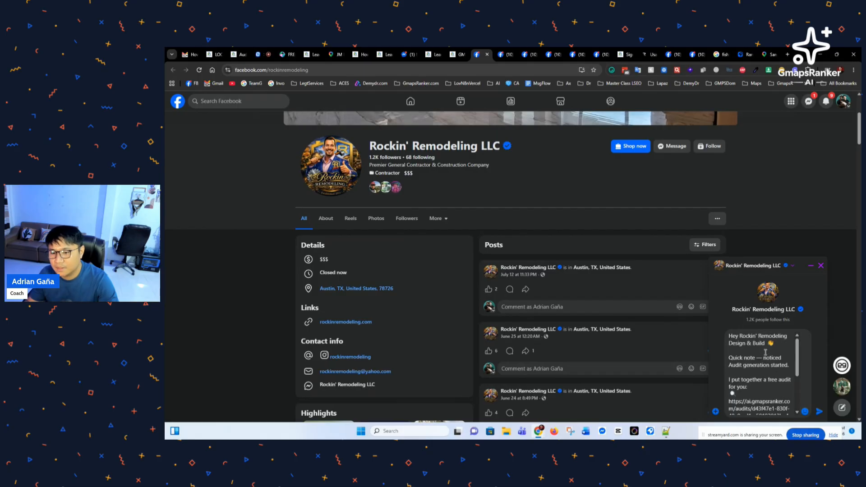
pyautogui.scroll(-2, 759, 371)
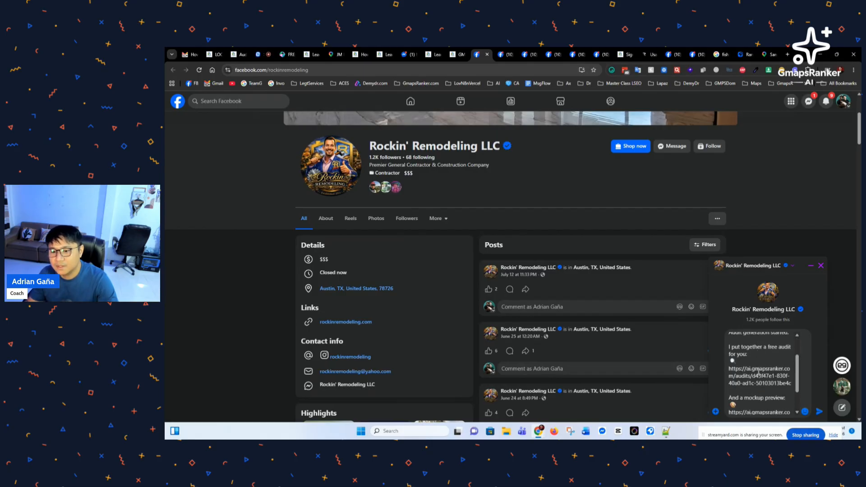
pyautogui.scroll(-5, 761, 359)
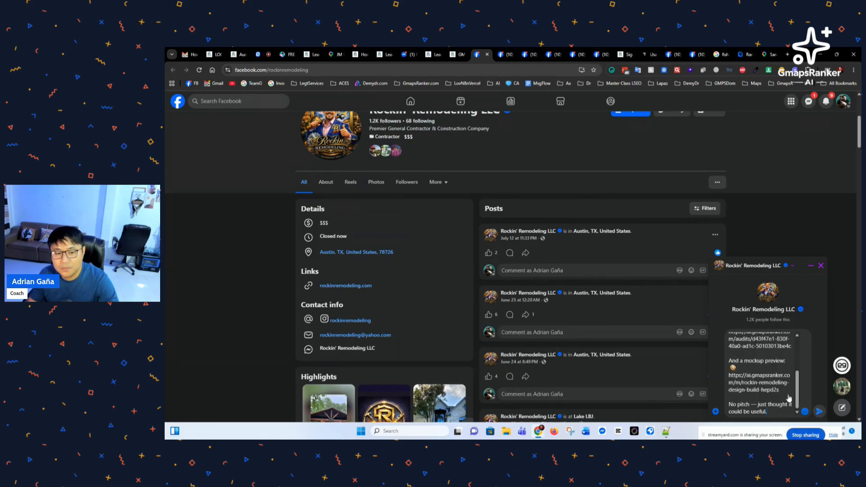
pyautogui.press('Return')
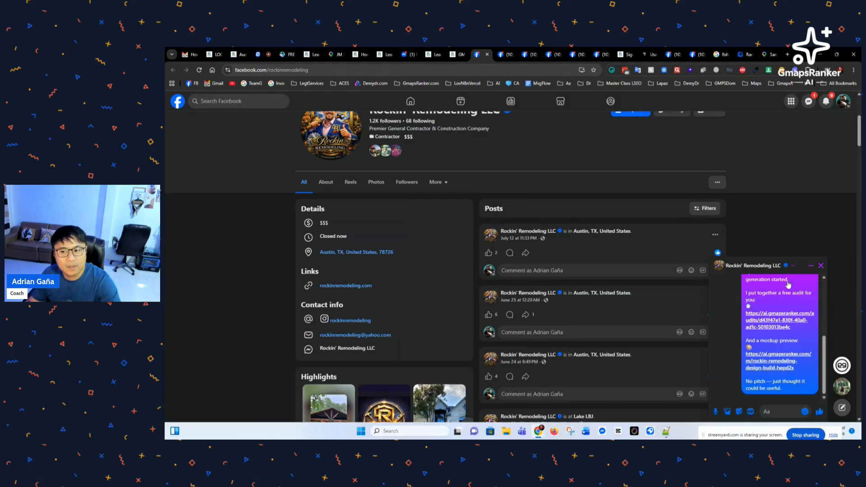
# Step: Close the Messenger chat and return to the GMapsRanker outreach messages
pyautogui.click(821, 266)
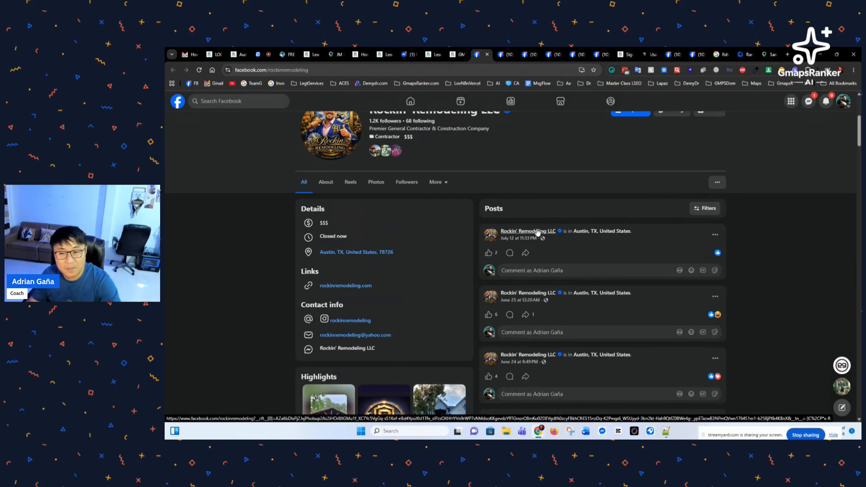
pyautogui.scroll(2, 423, 251)
pyautogui.scroll(3, 423, 251)
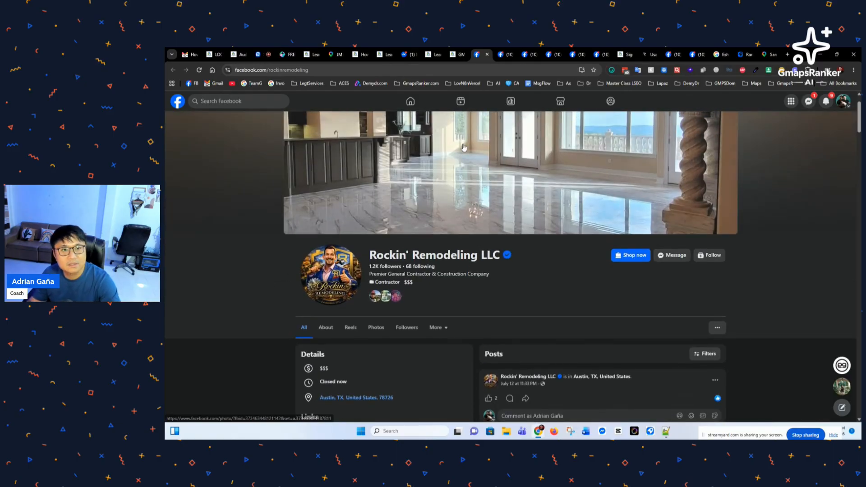
pyautogui.click(459, 55)
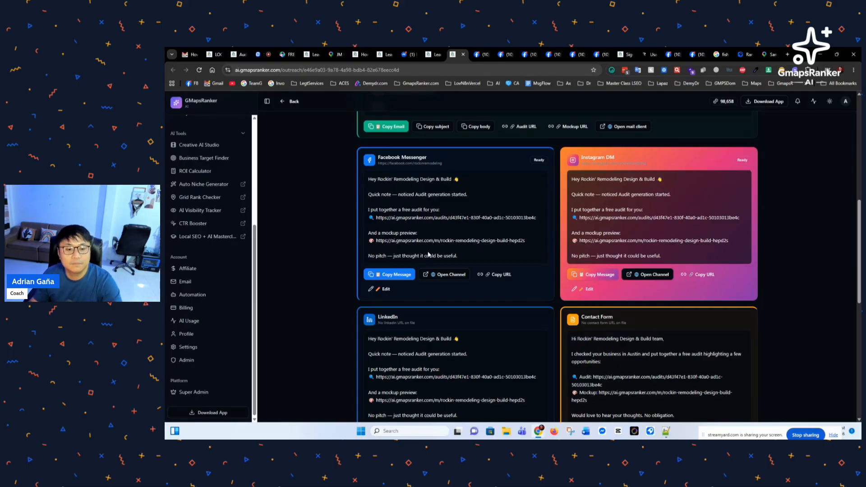
# Step: Review the LinkedIn, Contact Form, WhatsApp and SMS outreach cards, then switch to the StreamYard studio
pyautogui.scroll(-3, 425, 262)
pyautogui.scroll(4, 396, 269)
pyautogui.scroll(-4, 387, 277)
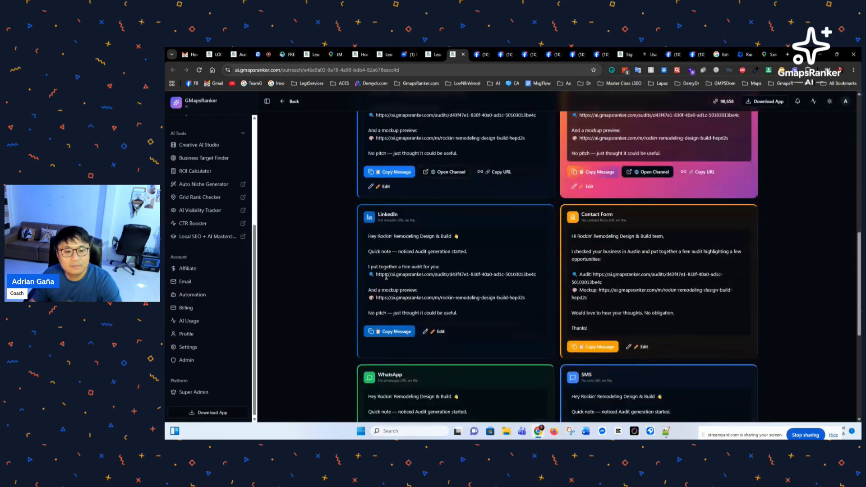
pyautogui.scroll(3, 340, 275)
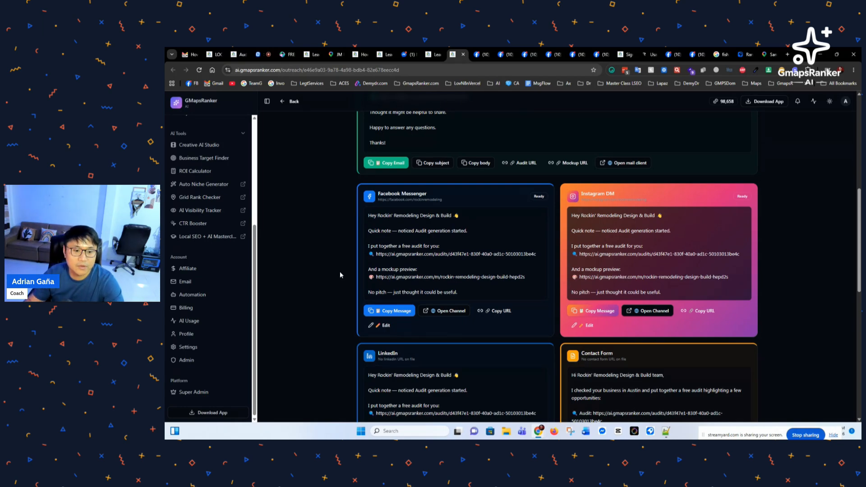
pyautogui.scroll(-3, 334, 260)
pyautogui.scroll(-1, 334, 261)
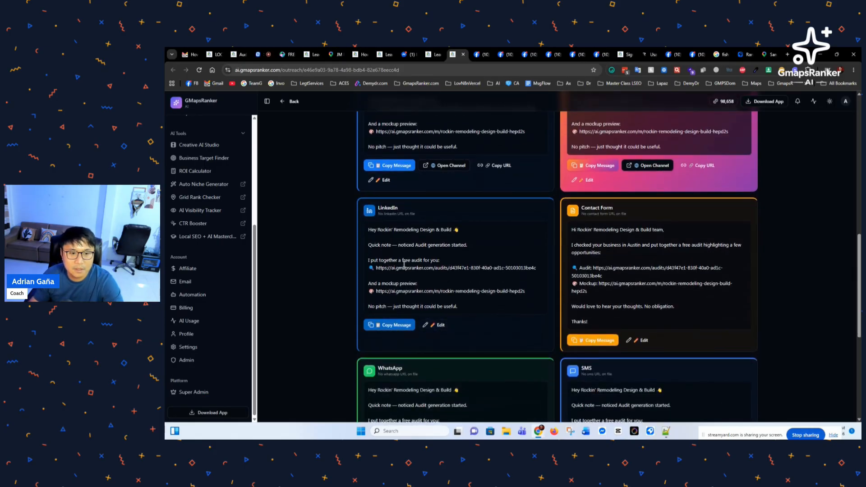
pyautogui.scroll(-1, 403, 265)
pyautogui.scroll(3, 395, 271)
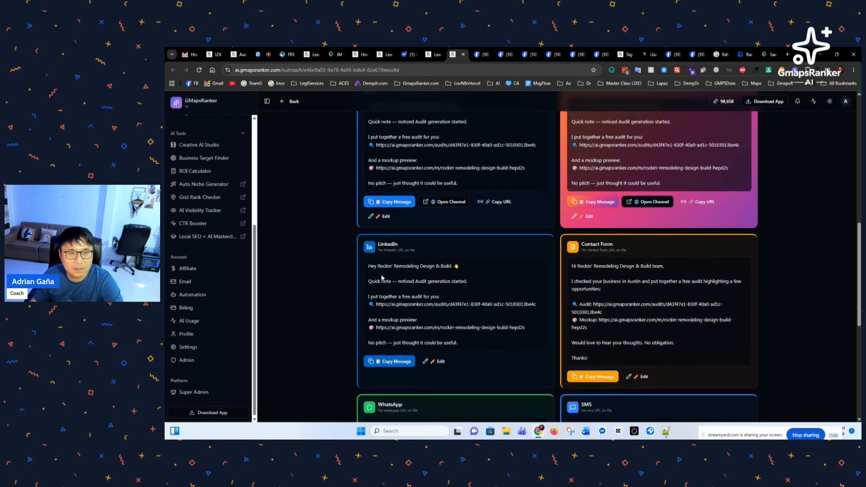
pyautogui.scroll(-3, 384, 276)
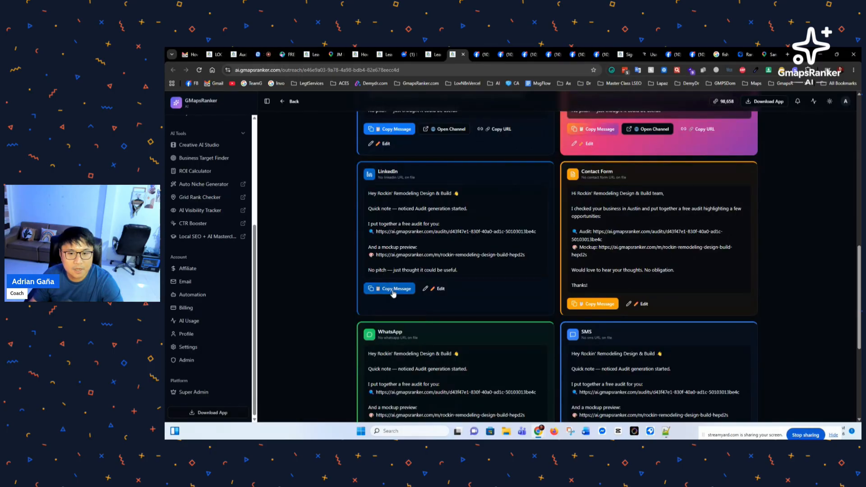
pyautogui.scroll(-1, 450, 252)
pyautogui.scroll(-5, 450, 252)
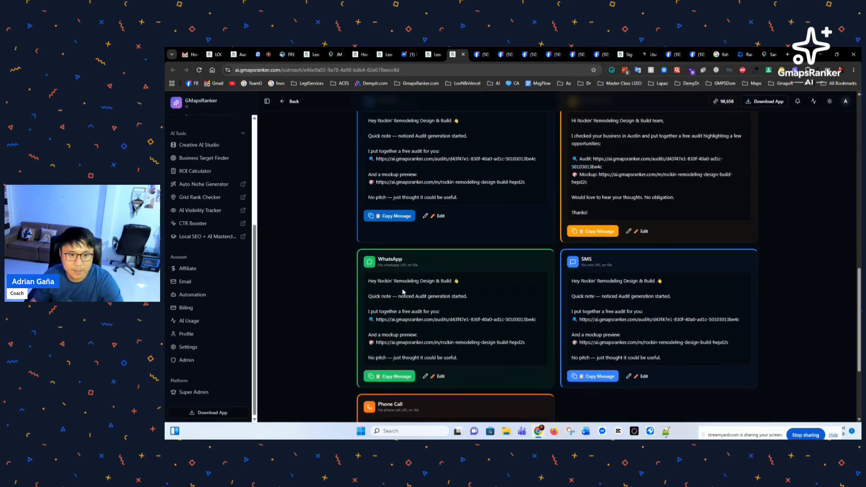
pyautogui.scroll(4, 372, 310)
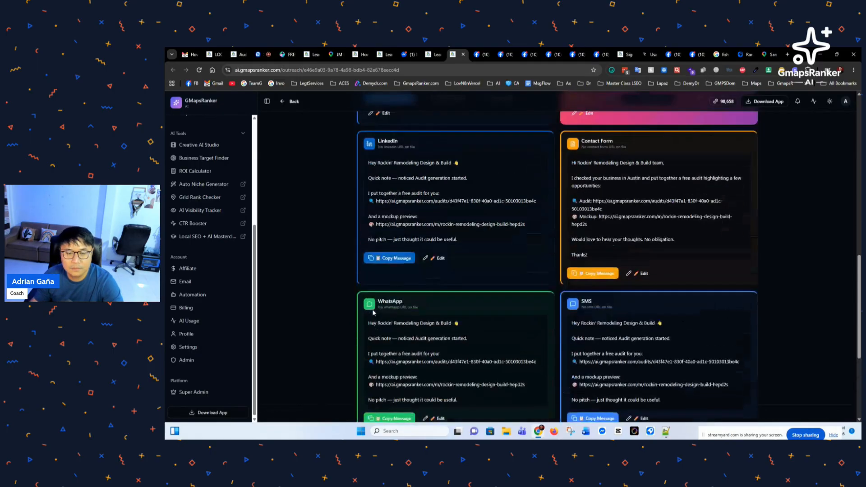
pyautogui.scroll(-4, 374, 316)
pyautogui.scroll(11, 396, 355)
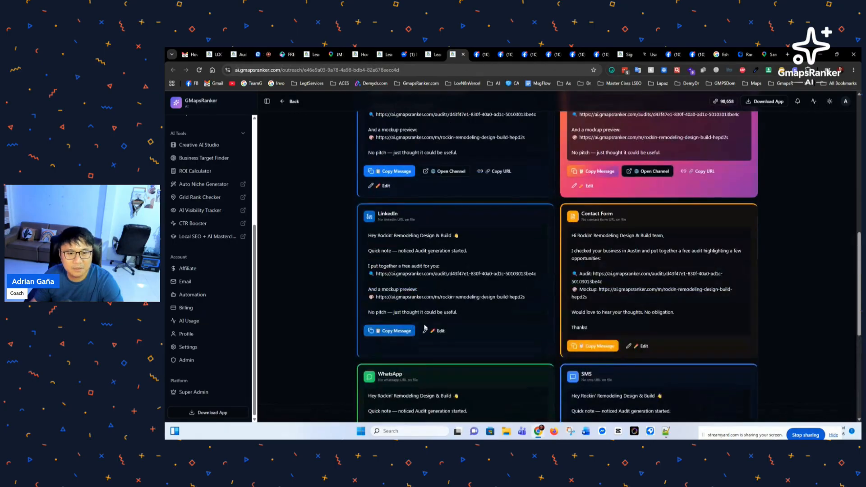
pyautogui.scroll(-3, 401, 307)
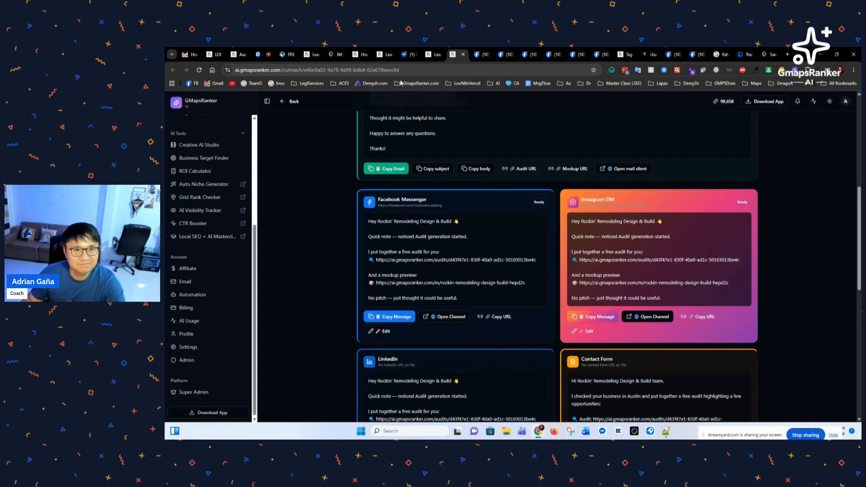
pyautogui.click(263, 54)
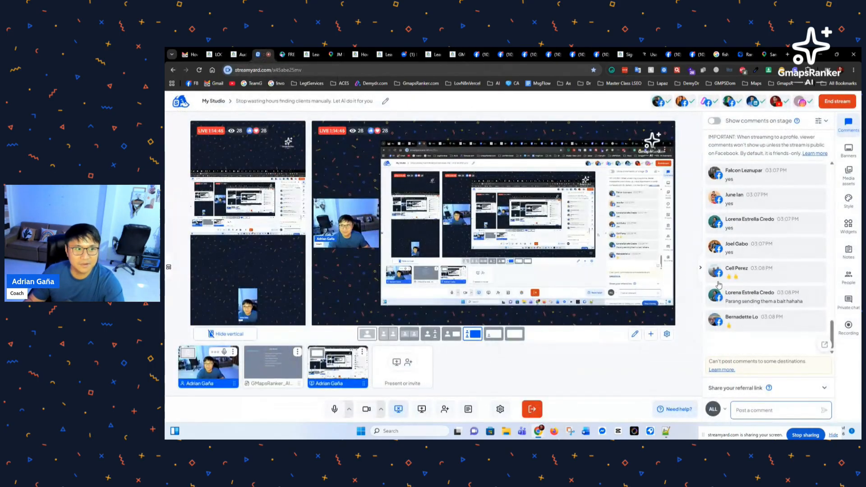
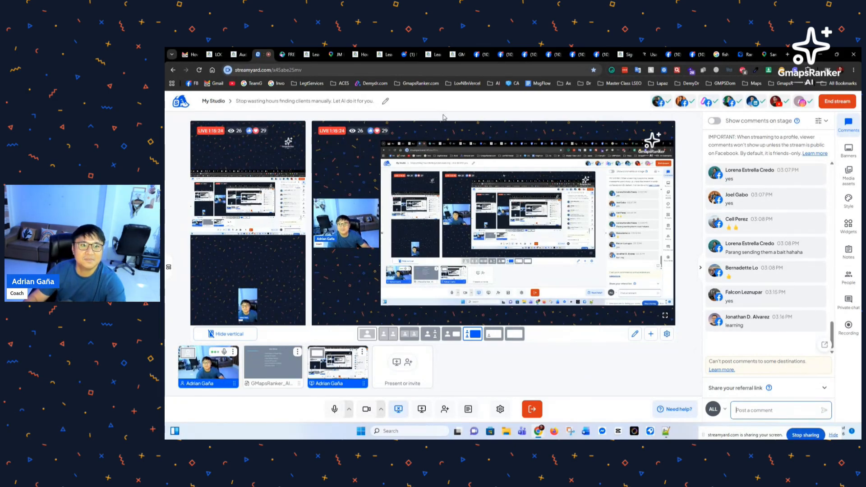
# Step: Return to the GMapsRanker Outreach page showing the Messenger and Instagram DM drafts for Rockin' Remodeling
pyautogui.click(454, 55)
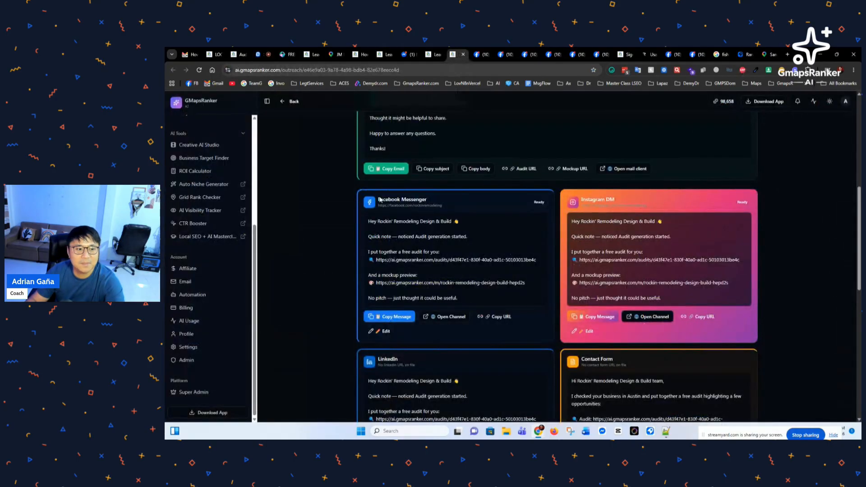
pyautogui.scroll(4, 201, 236)
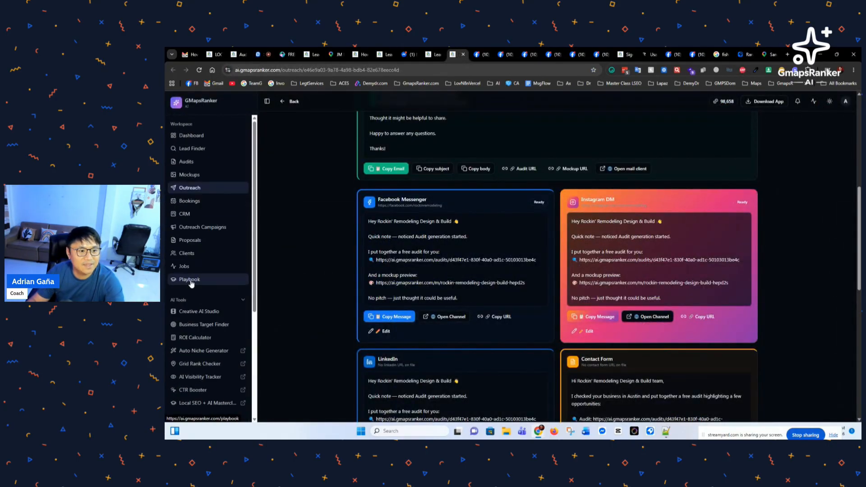
# Step: Open the Local SEO + AI Playbook and expand The Unclaimed GBP Website Replacement Method
pyautogui.click(474, 55)
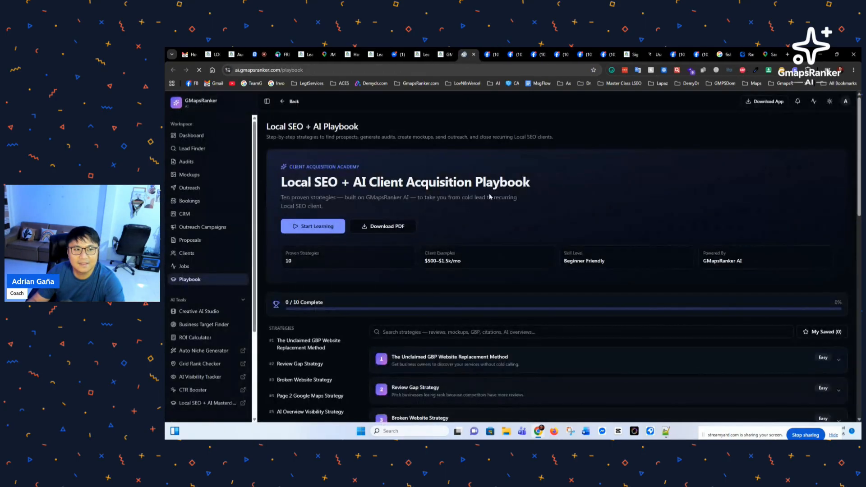
pyautogui.scroll(-6, 476, 237)
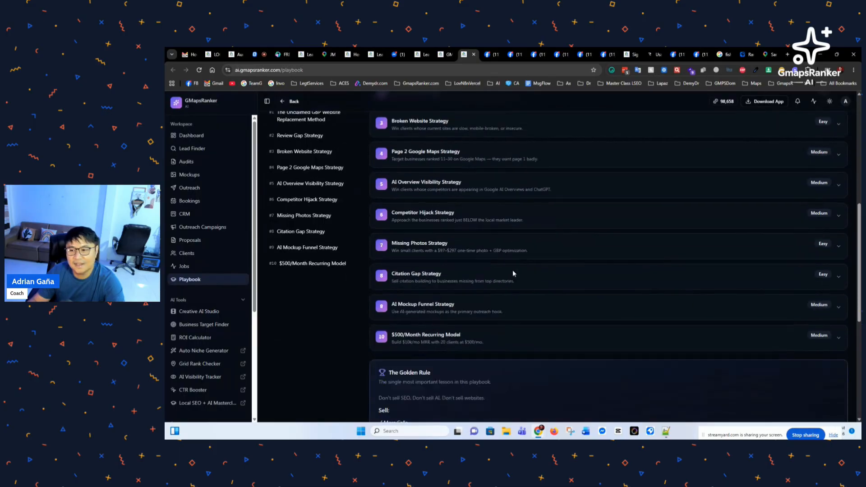
pyautogui.scroll(5, 538, 281)
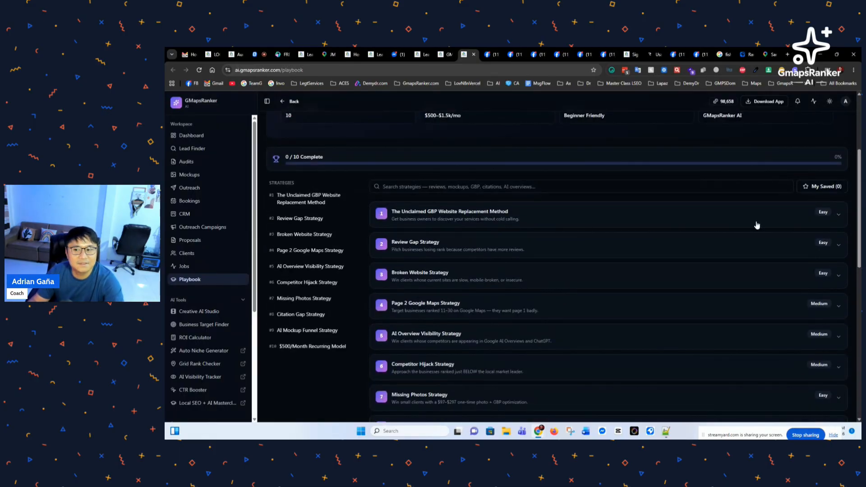
pyautogui.click(734, 218)
# Step: Scroll through the 10 playbook strategies down to the Golden Rule and upcoming bonus strategies
pyautogui.scroll(-4, 516, 286)
pyautogui.scroll(3, 513, 288)
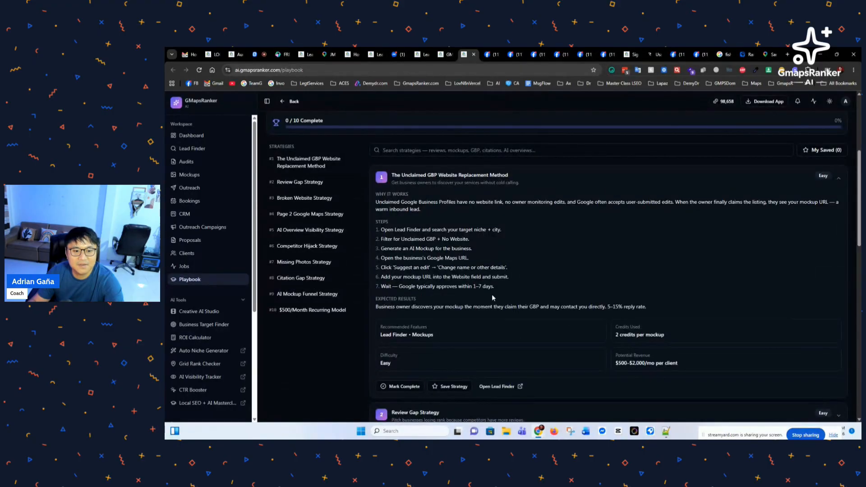
pyautogui.scroll(-3, 492, 294)
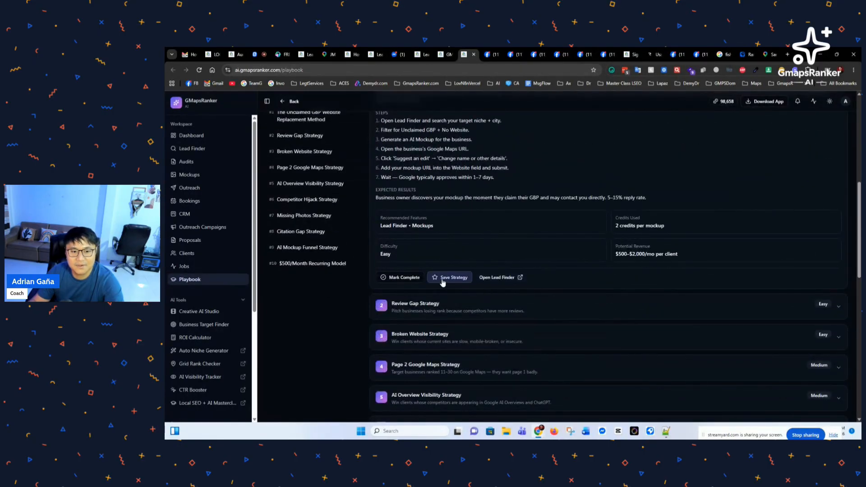
pyautogui.scroll(-3, 537, 306)
pyautogui.scroll(-4, 522, 305)
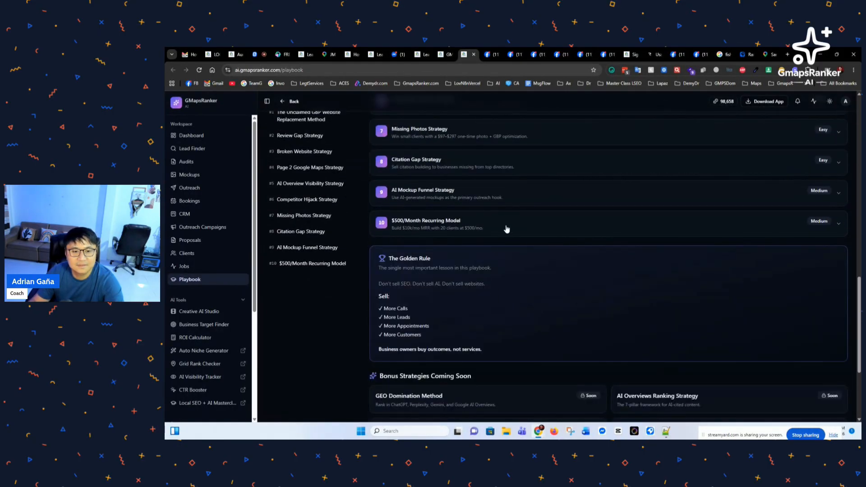
pyautogui.scroll(-4, 506, 229)
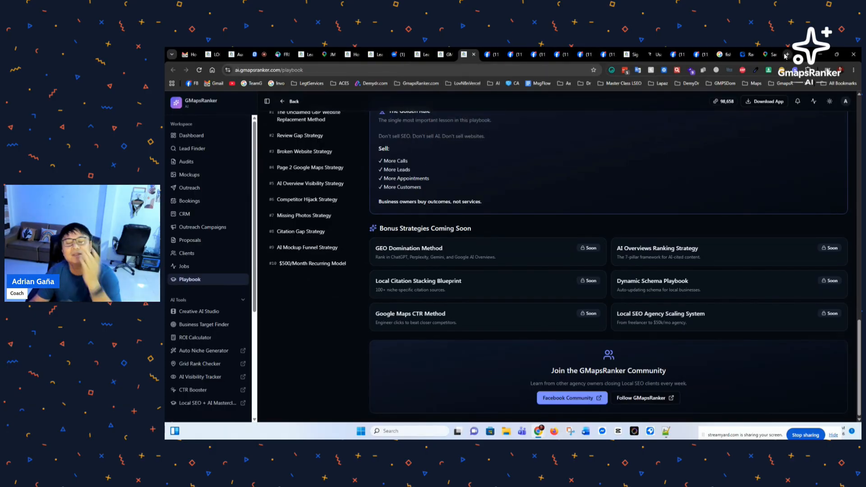
pyautogui.scroll(1, 469, 227)
pyautogui.scroll(15, 298, 216)
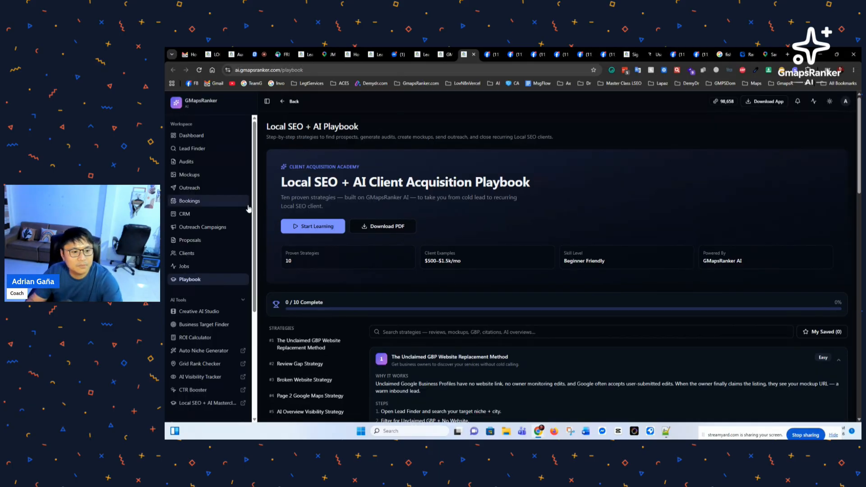
pyautogui.scroll(-3, 255, 201)
pyautogui.scroll(1, 255, 252)
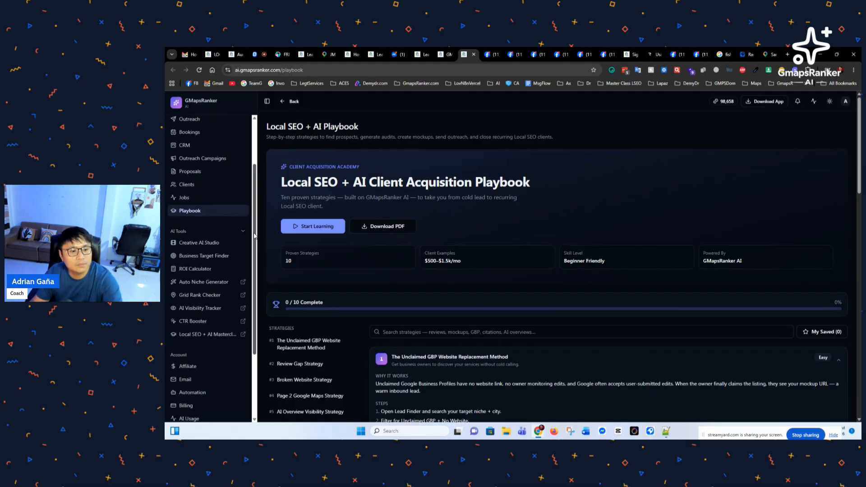
pyautogui.scroll(-1, 257, 239)
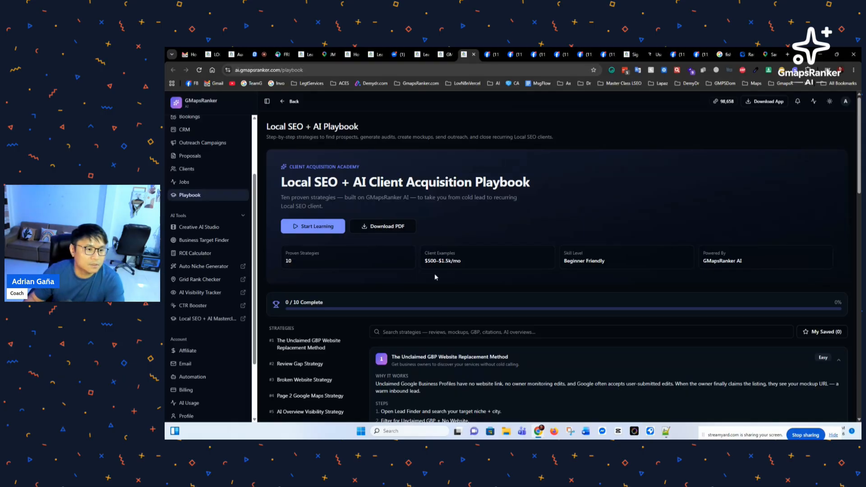
pyautogui.keyDown('ctrl'); pyautogui.click(206, 267); pyautogui.keyUp('ctrl')
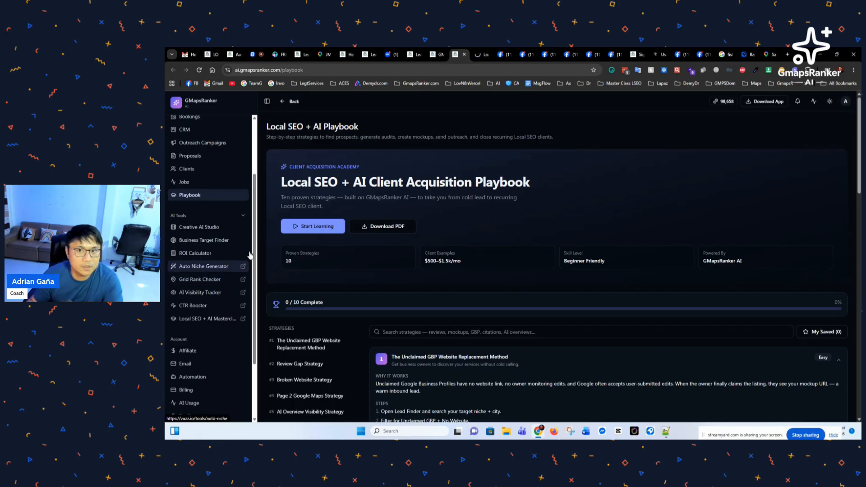
pyautogui.click(486, 59)
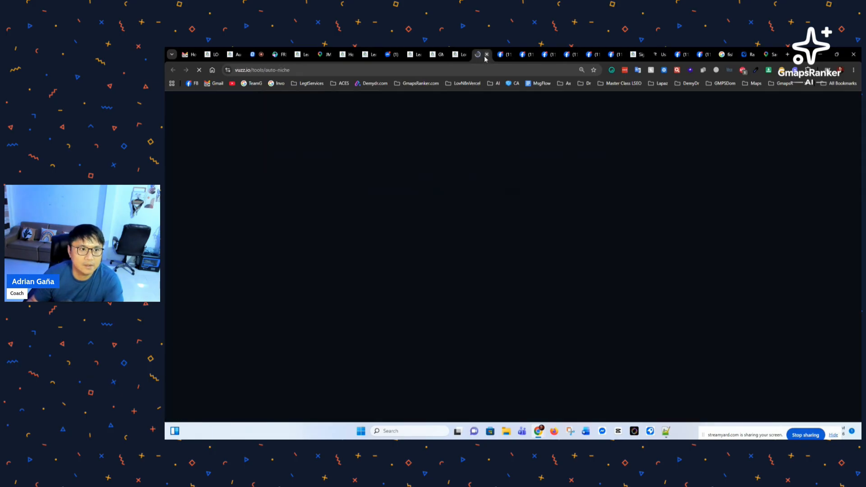
pyautogui.click(459, 58)
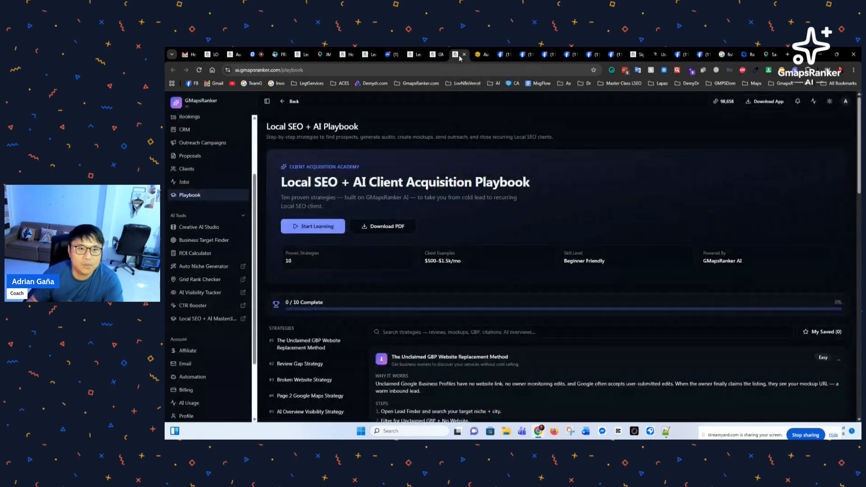
pyautogui.click(485, 58)
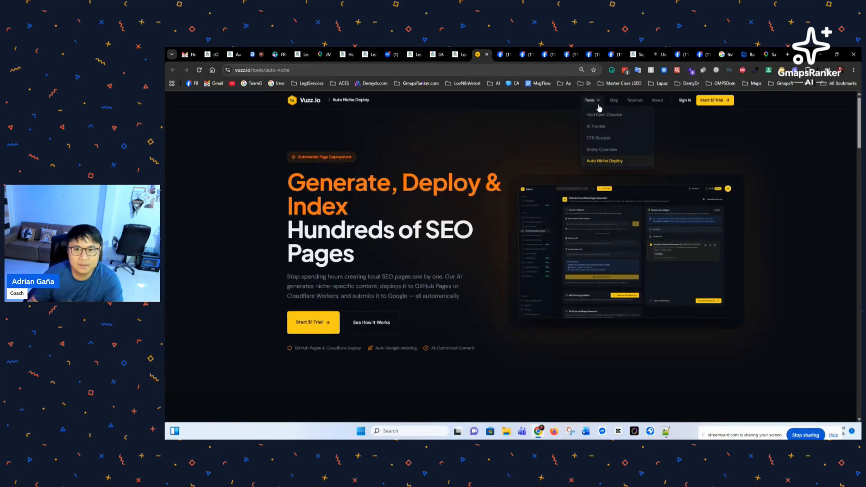
pyautogui.scroll(-2, 377, 231)
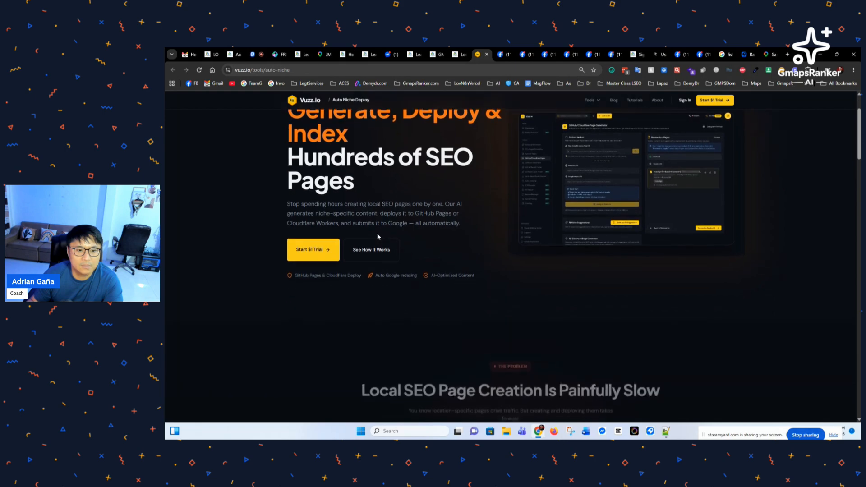
pyautogui.scroll(2, 377, 231)
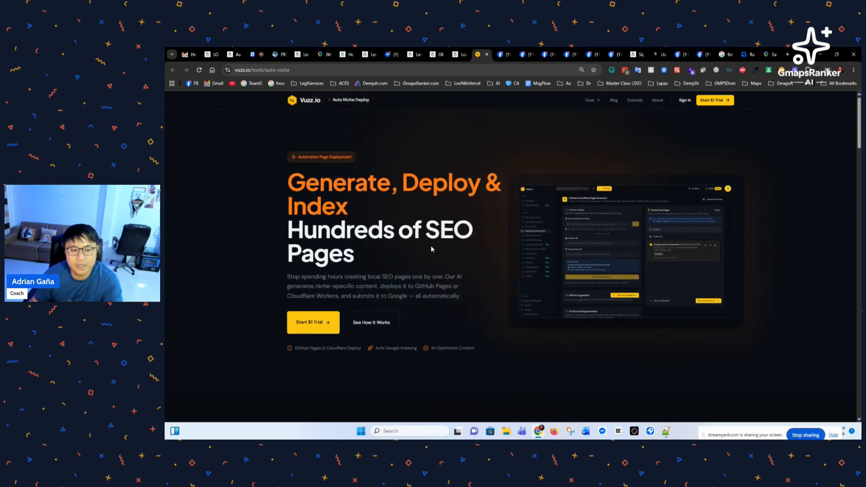
pyautogui.click(460, 55)
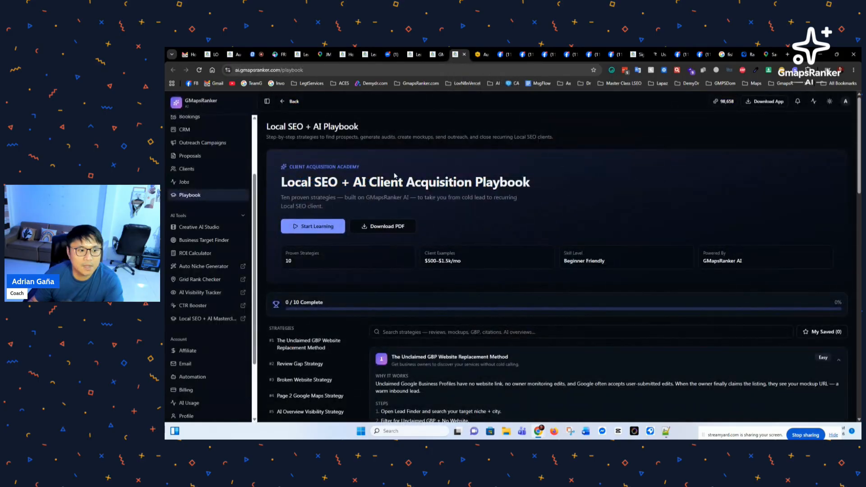
pyautogui.click(481, 56)
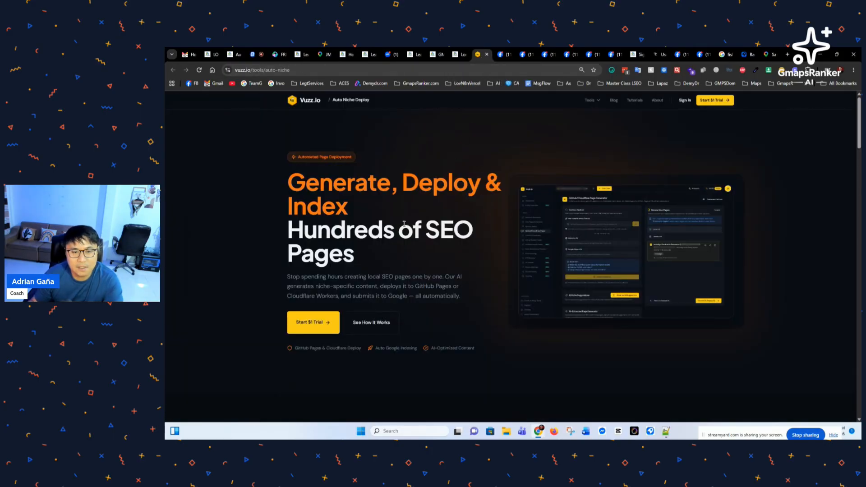
pyautogui.click(460, 55)
pyautogui.click(220, 292)
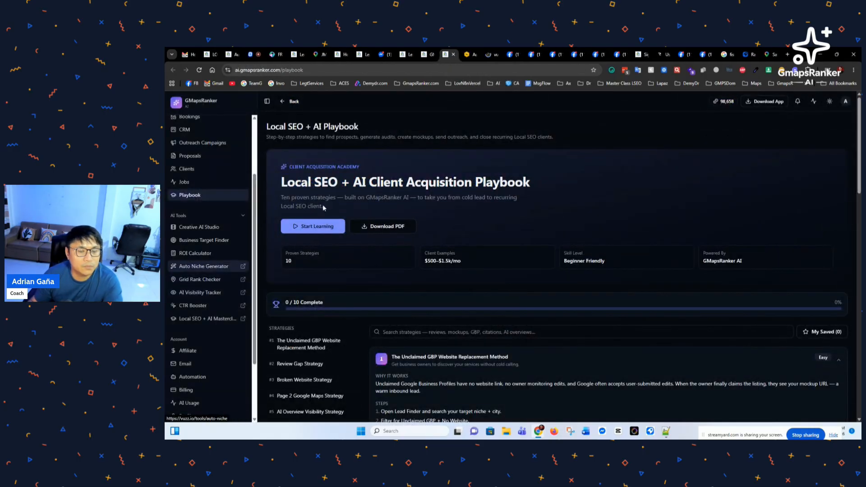
# Step: Show the Vuzz.io Grid Rank Checker page down to its per-scan pricing of 2–12 credits per keyword
pyautogui.click(495, 57)
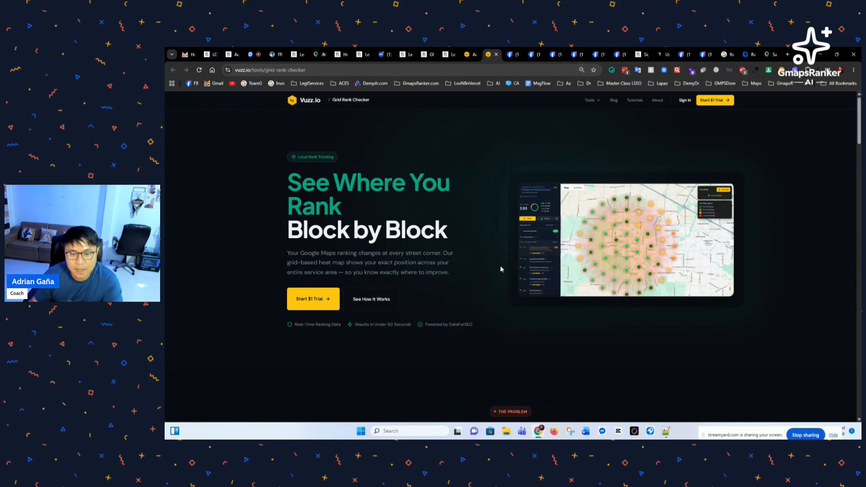
pyautogui.scroll(-2, 496, 270)
pyautogui.scroll(2, 495, 273)
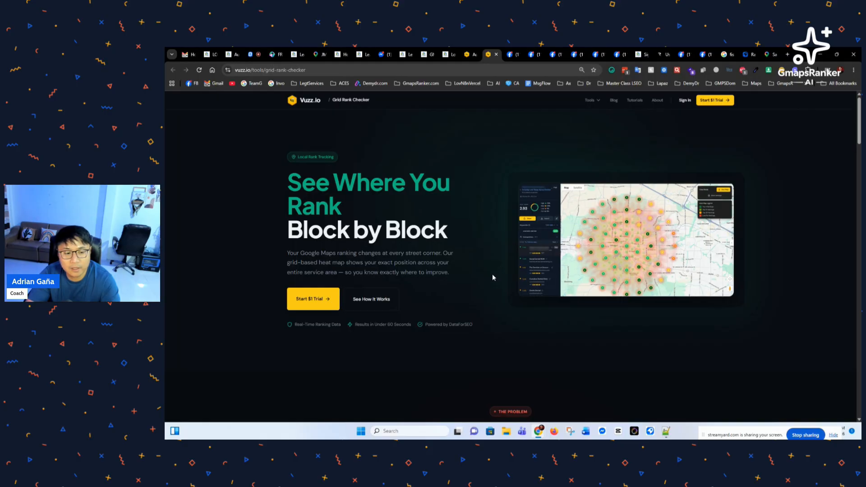
pyautogui.scroll(-7, 493, 277)
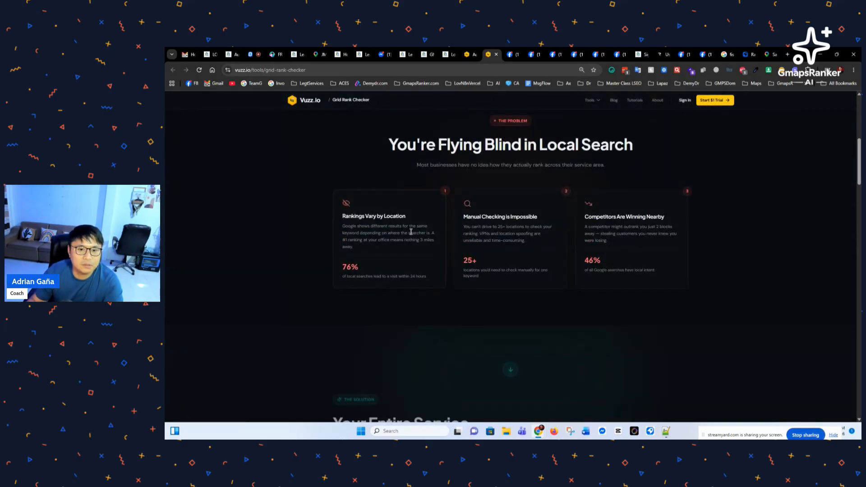
pyautogui.scroll(-3, 402, 228)
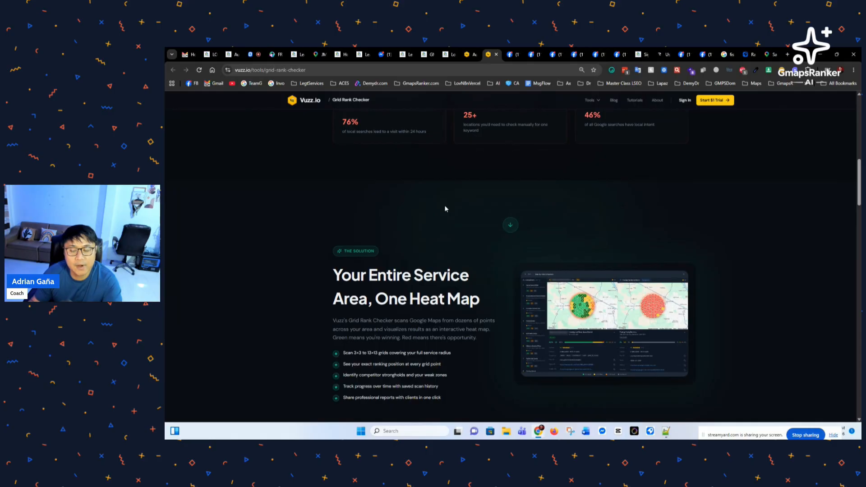
pyautogui.scroll(-7, 445, 208)
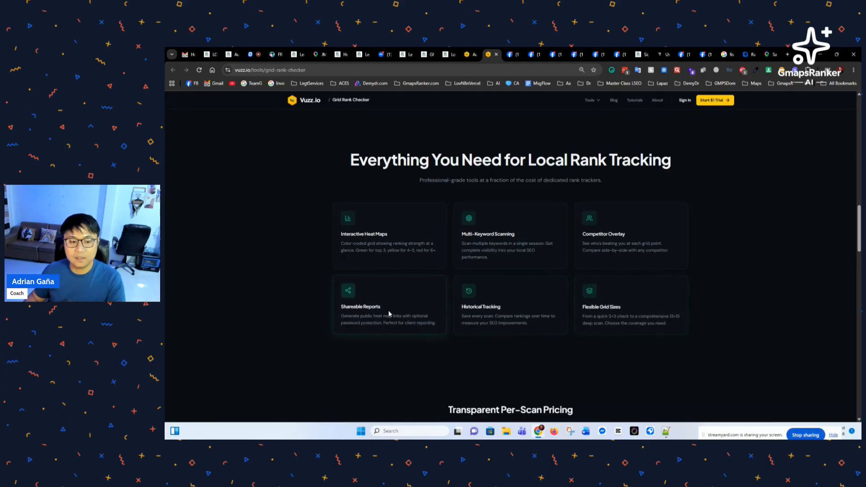
pyautogui.scroll(-3, 393, 308)
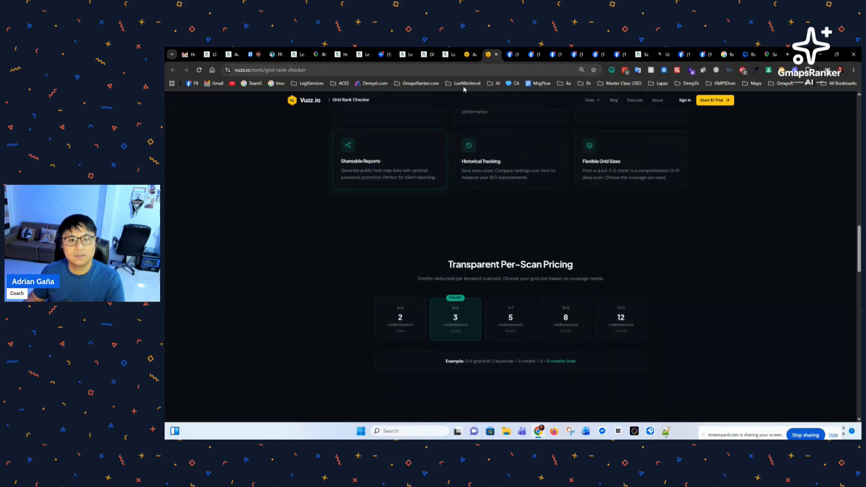
# Step: Open the CTR Booster page from the GMapsRanker sidebar and place its tab beside the Vuzz pages
pyautogui.click(471, 54)
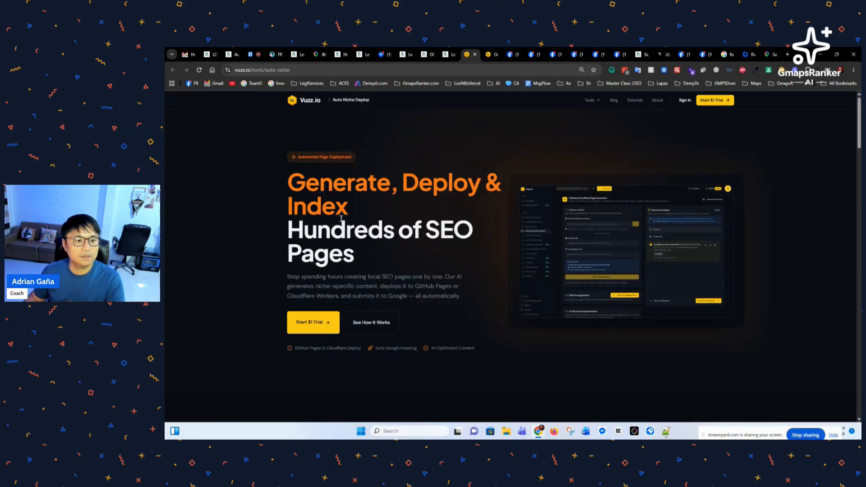
pyautogui.click(457, 56)
pyautogui.click(204, 324)
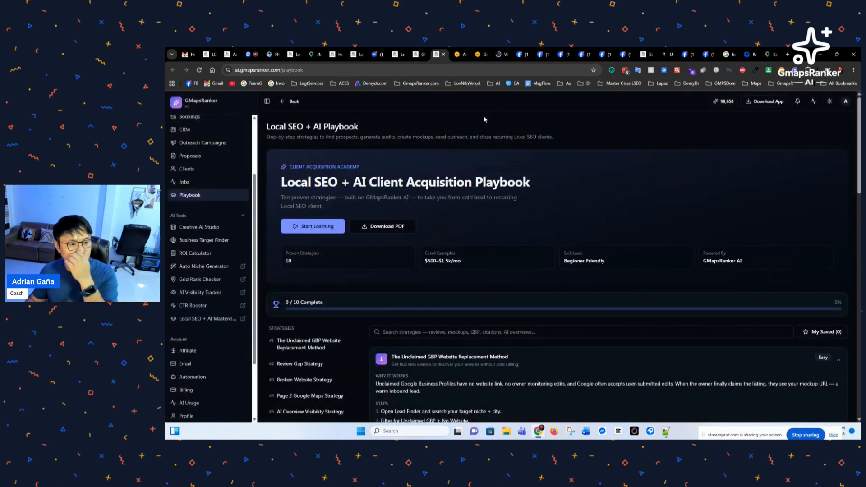
pyautogui.moveTo(505, 56); pyautogui.dragTo(466, 60)
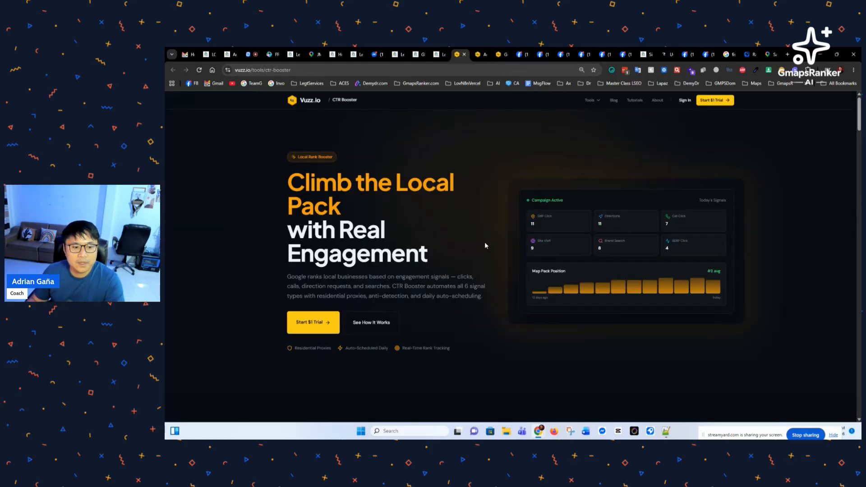
# Step: Review the CTR Booster engagement pitch, zooming in briefly and then back to 100%
pyautogui.scroll(-2, 483, 243)
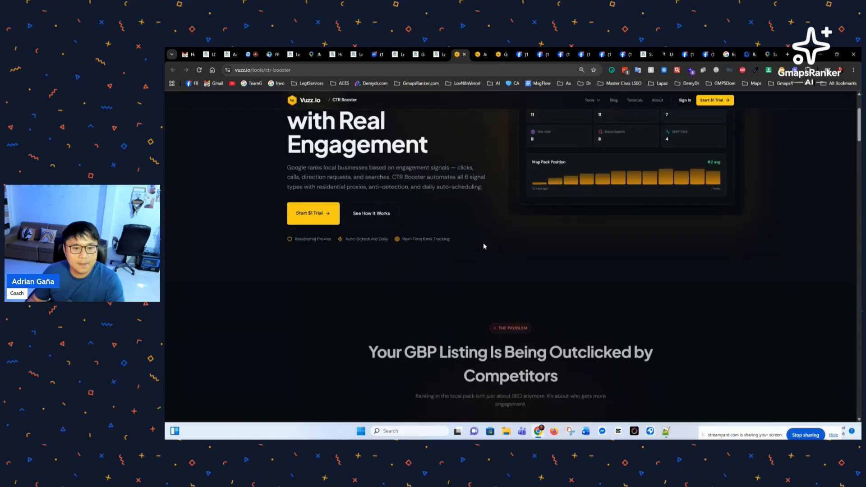
pyautogui.scroll(2, 483, 243)
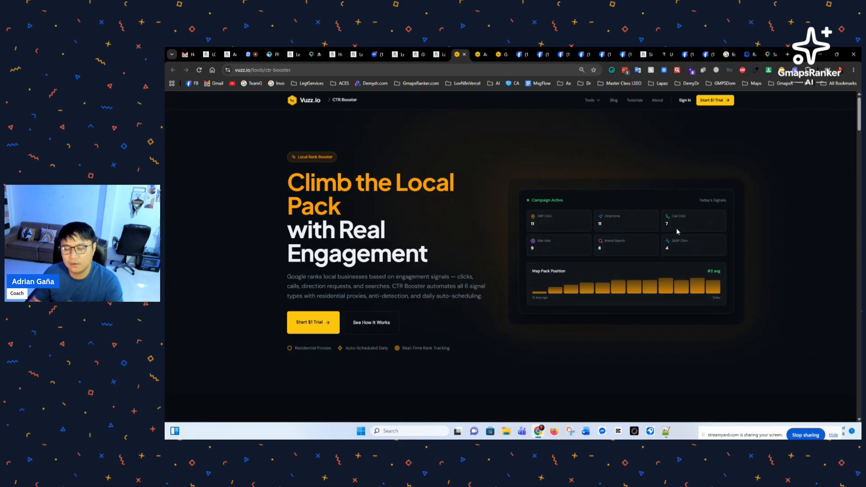
pyautogui.hotkey('ctrl', '+')
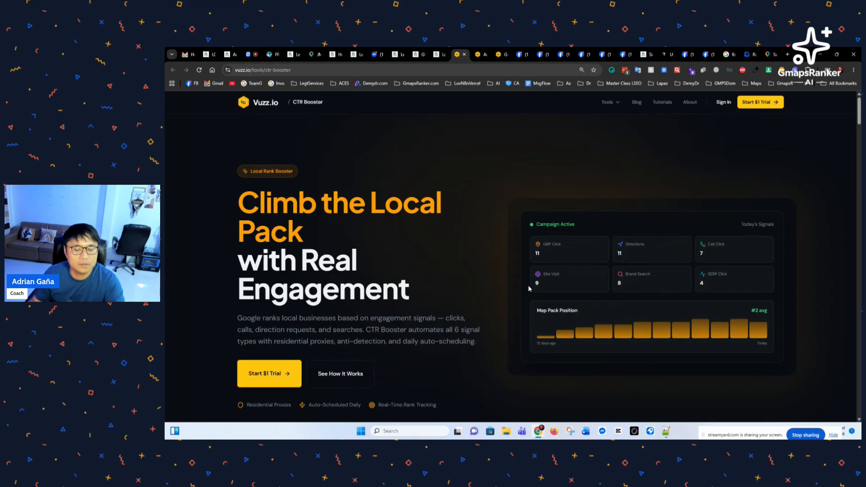
pyautogui.scroll(-1, 658, 297)
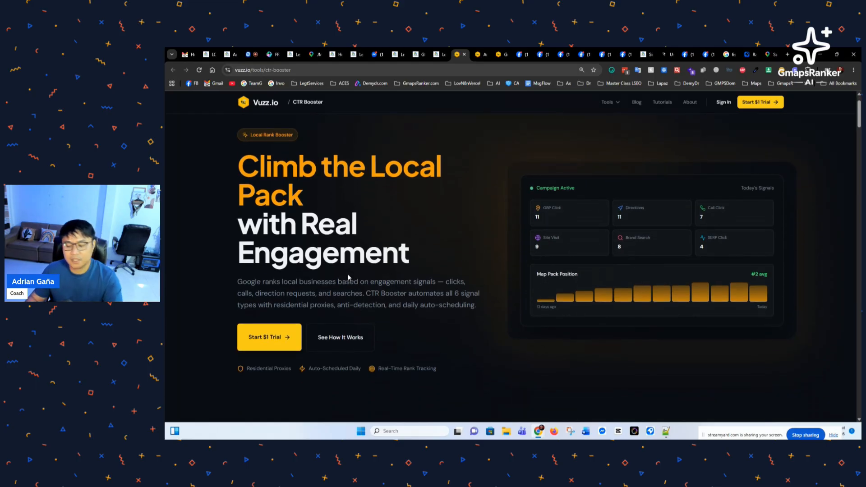
pyautogui.hotkey('ctrl', '-')
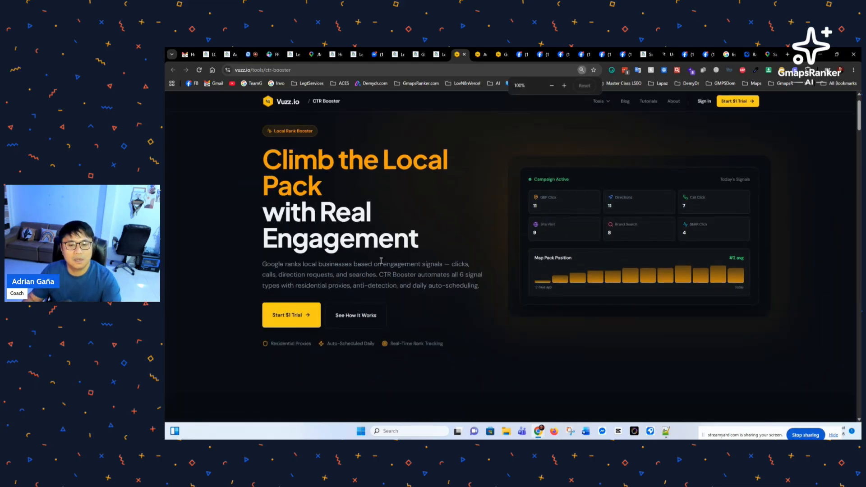
pyautogui.scroll(1, 373, 256)
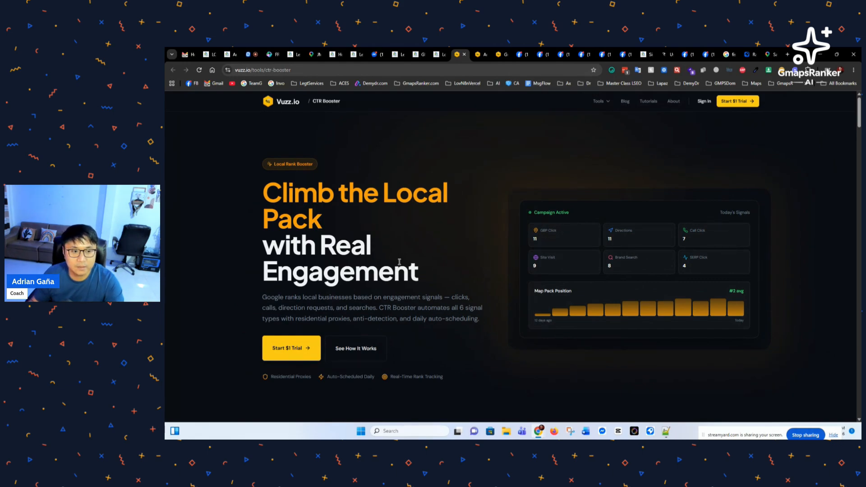
pyautogui.scroll(-5, 400, 264)
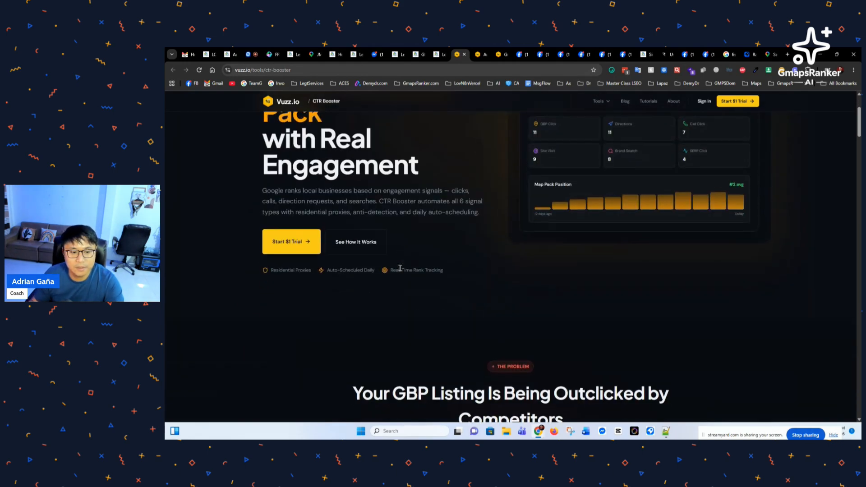
pyautogui.scroll(-7, 401, 267)
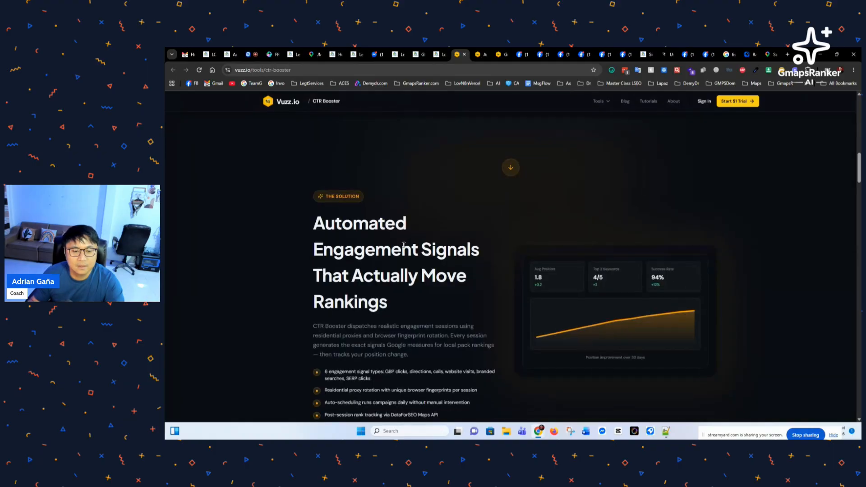
pyautogui.scroll(3, 403, 231)
pyautogui.scroll(5, 402, 233)
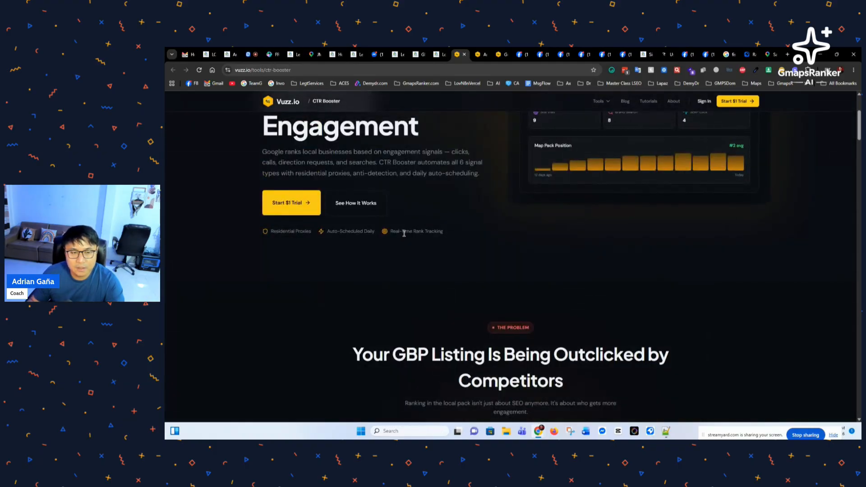
pyautogui.scroll(3, 402, 235)
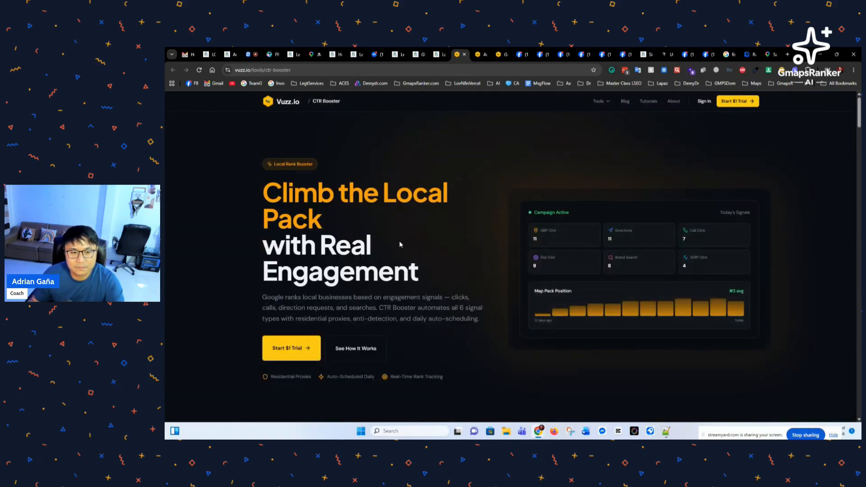
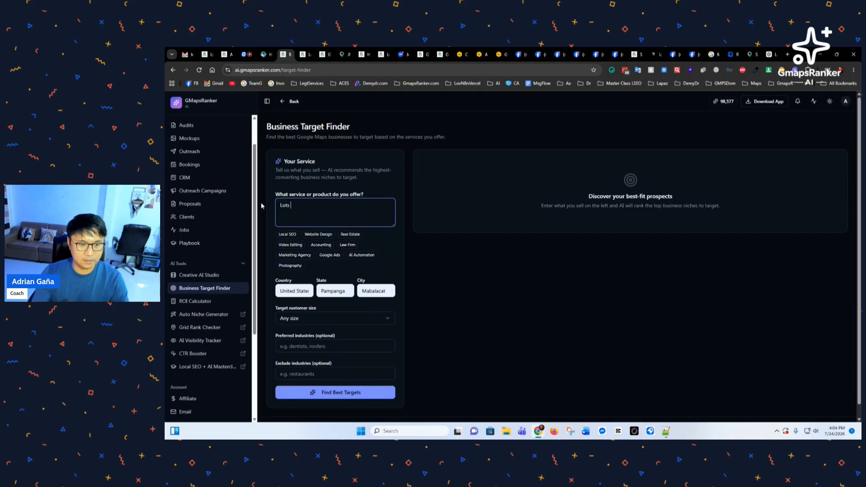
# Step: Finish the 'Lots for sale' service, choose Philippines with Any size, and start the target analysis
pyautogui.write('for sale')
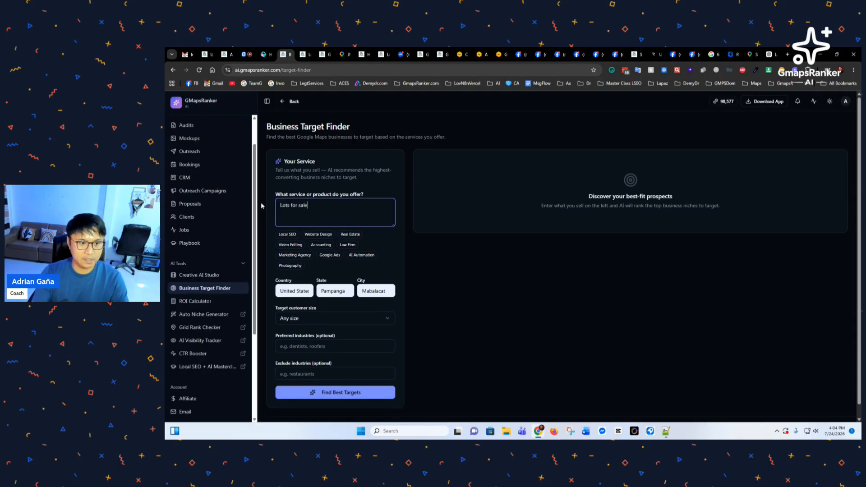
pyautogui.scroll(-1, 300, 270)
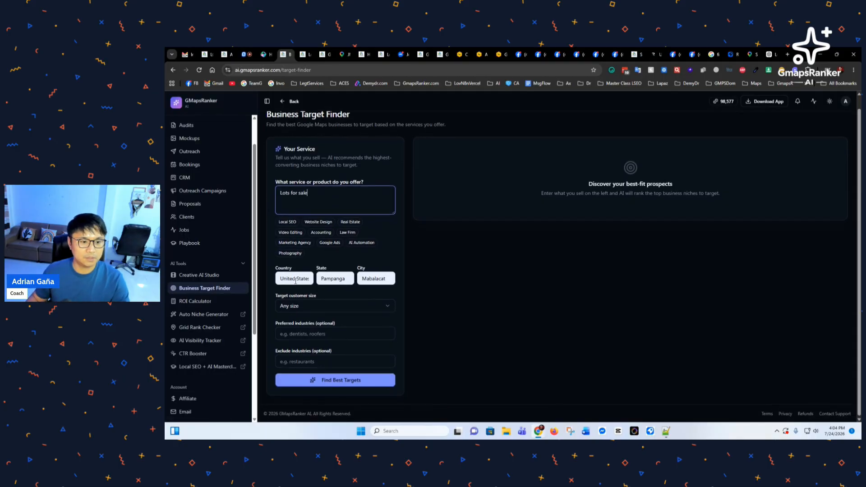
pyautogui.click(296, 281)
pyautogui.click(342, 294)
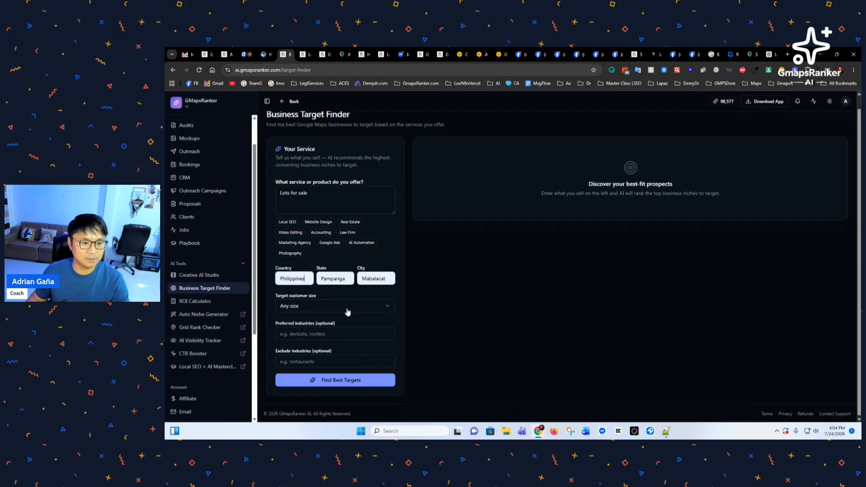
pyautogui.click(321, 311)
pyautogui.click(322, 312)
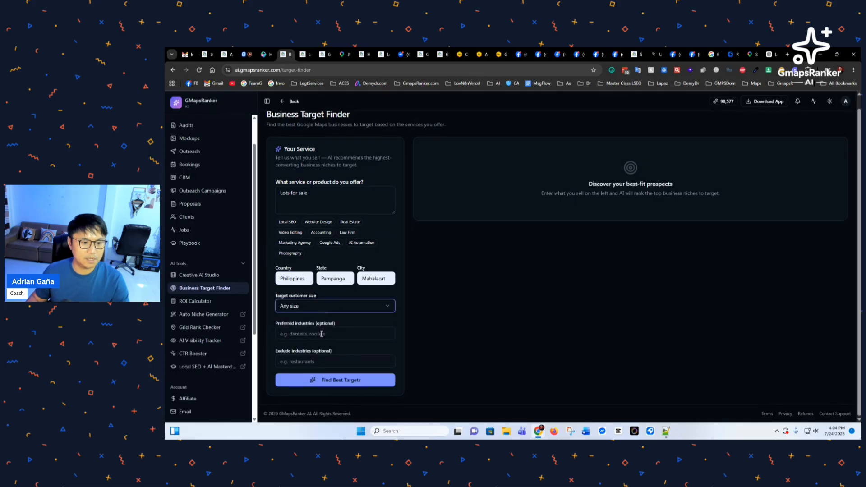
pyautogui.click(327, 377)
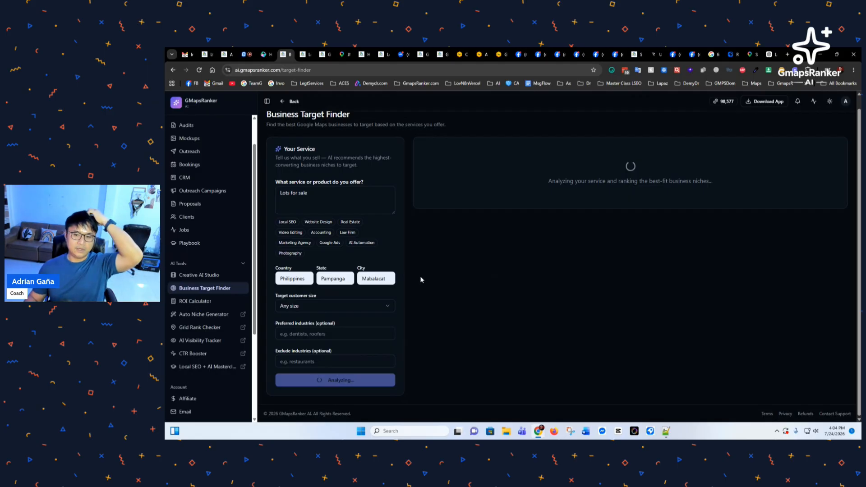
# Step: Open Lead Finder in a new tab, glance at it, and return to the running Target Finder analysis
pyautogui.scroll(1, 426, 282)
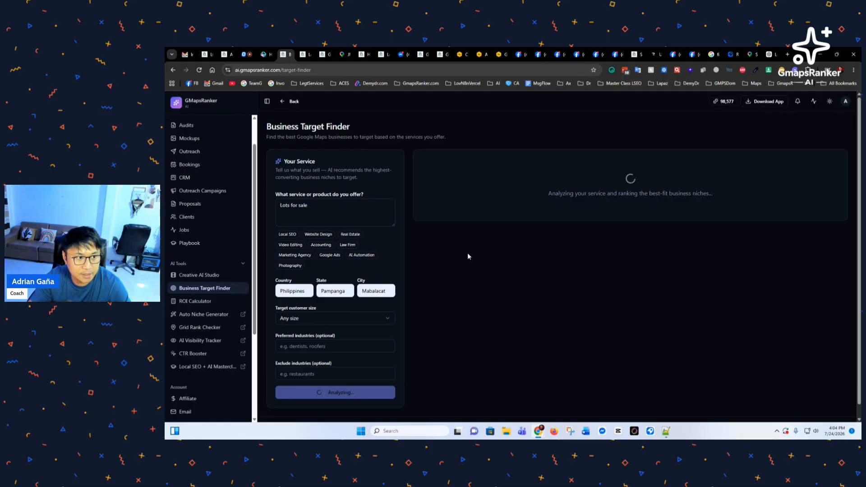
pyautogui.scroll(2, 205, 198)
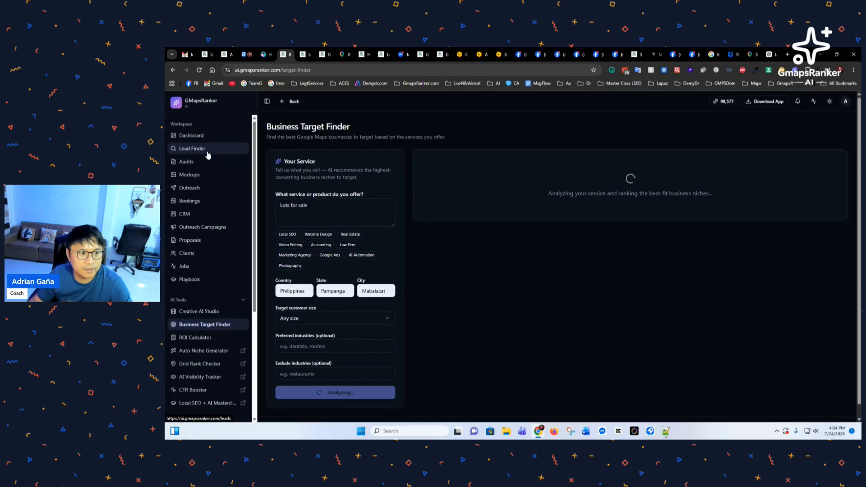
pyautogui.middleClick(207, 151)
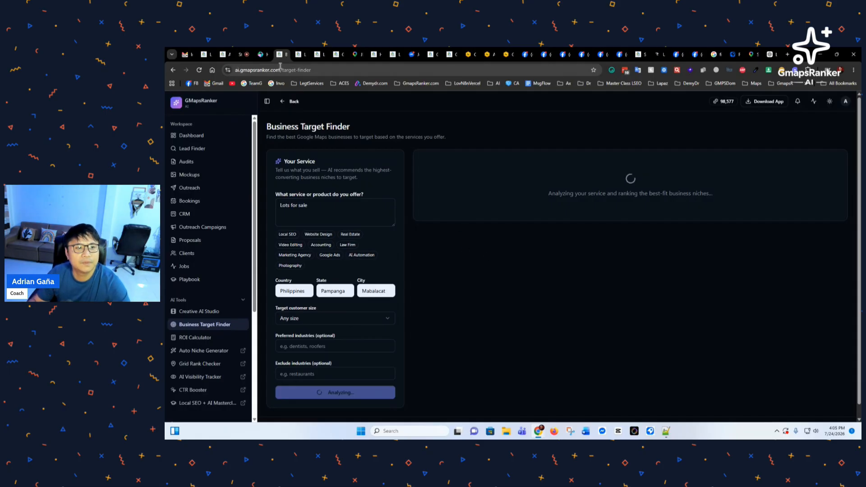
pyautogui.click(300, 54)
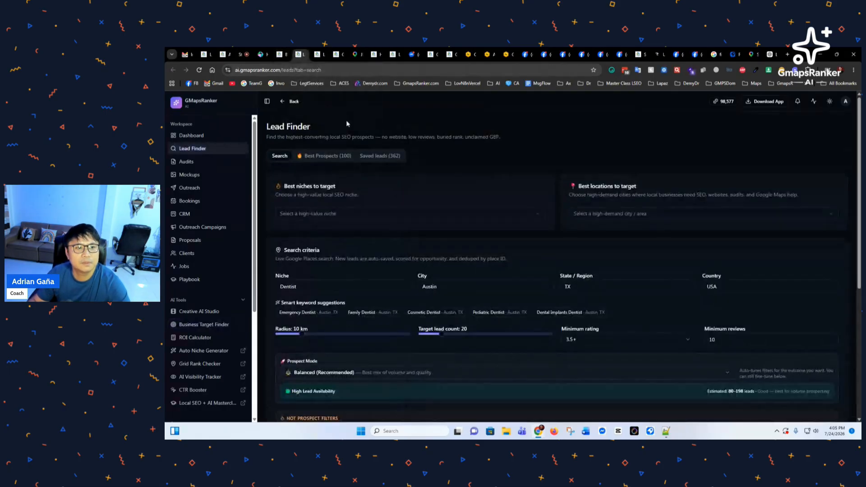
pyautogui.click(282, 54)
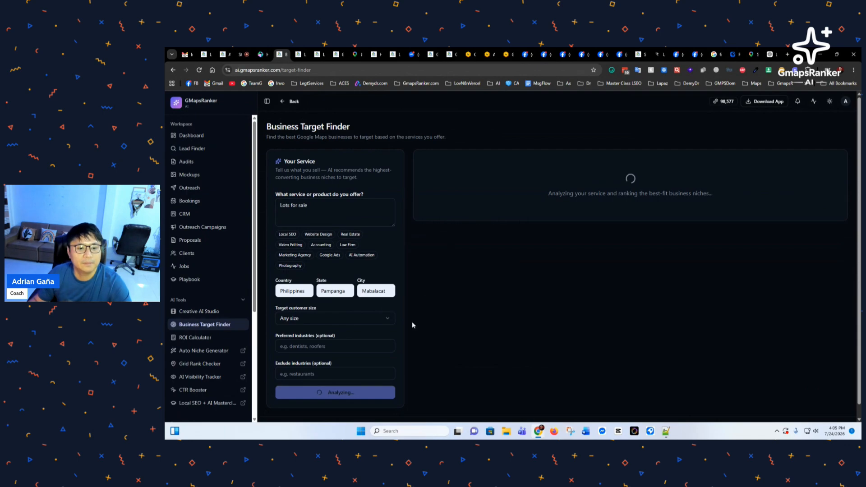
pyautogui.scroll(-1, 444, 332)
pyautogui.scroll(1, 450, 332)
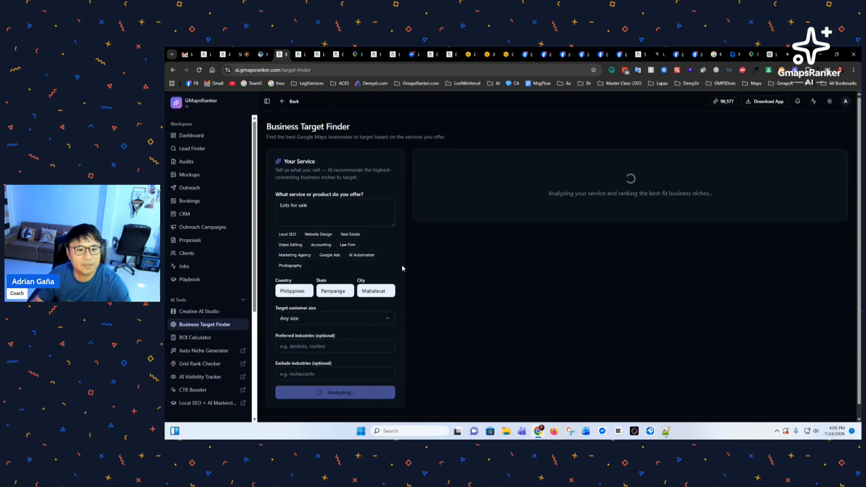
# Step: Review the ranked niche cards and highlight Warehouse (score 88) below Real Estate Developer (92)
pyautogui.click(325, 206)
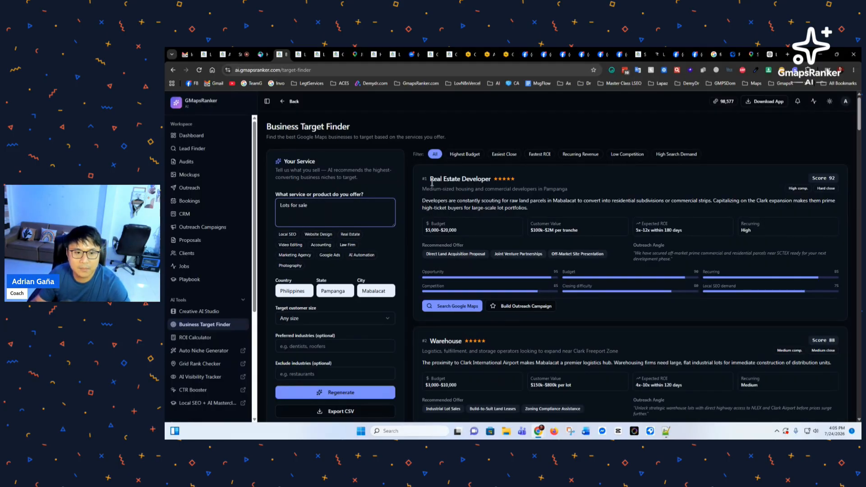
pyautogui.scroll(-3, 460, 203)
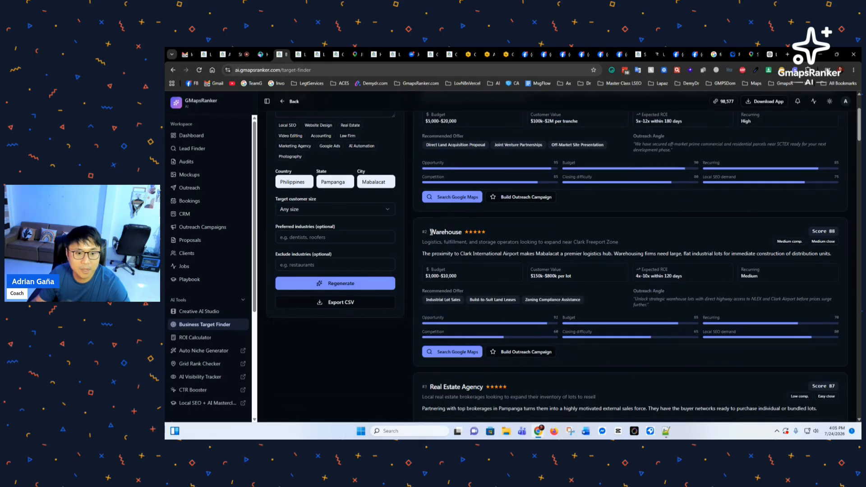
pyautogui.moveTo(430, 232); pyautogui.dragTo(461, 235)
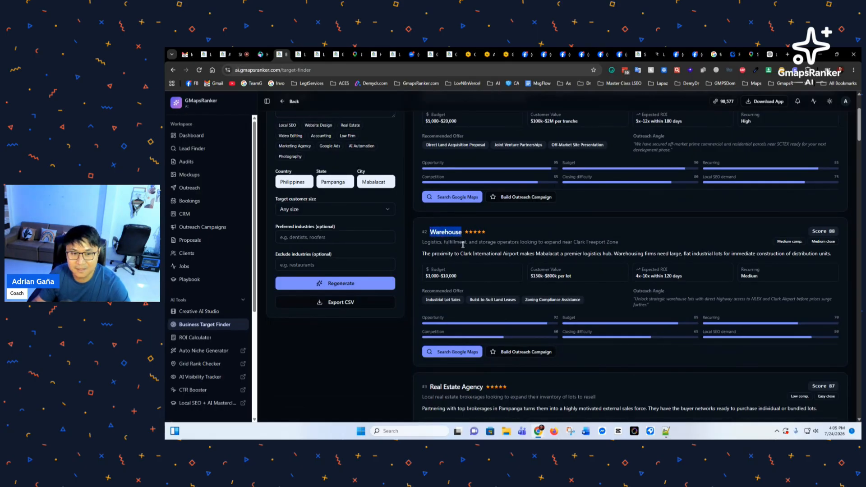
pyautogui.scroll(3, 456, 254)
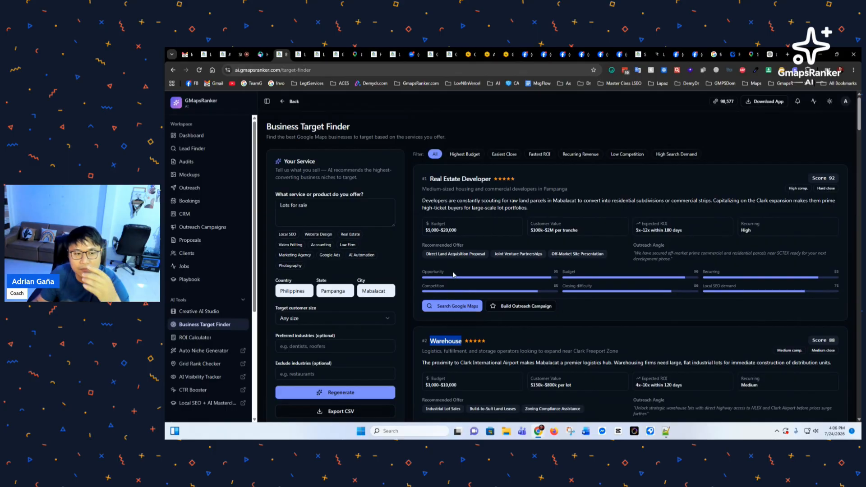
pyautogui.scroll(-1, 451, 278)
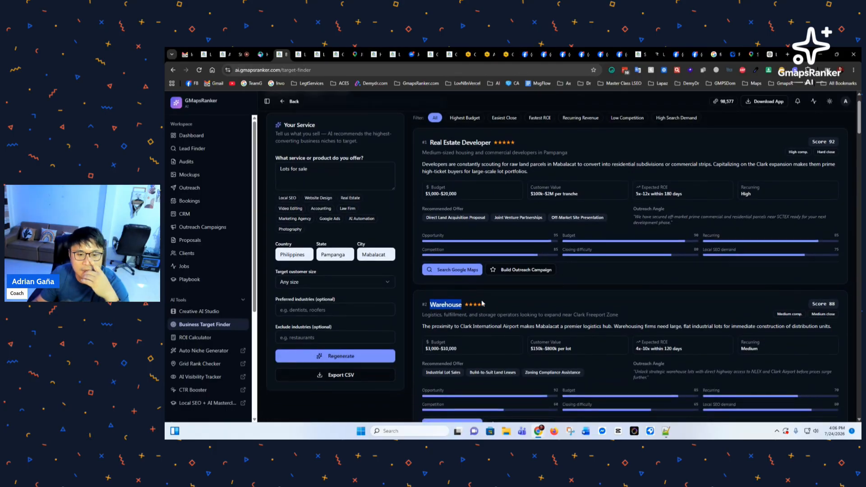
pyautogui.click(482, 316)
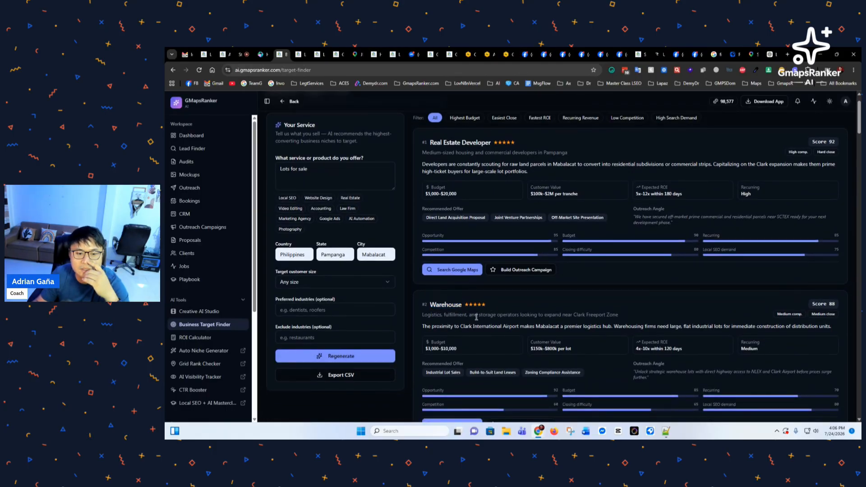
pyautogui.scroll(-1, 469, 315)
pyautogui.moveTo(431, 268); pyautogui.dragTo(463, 271)
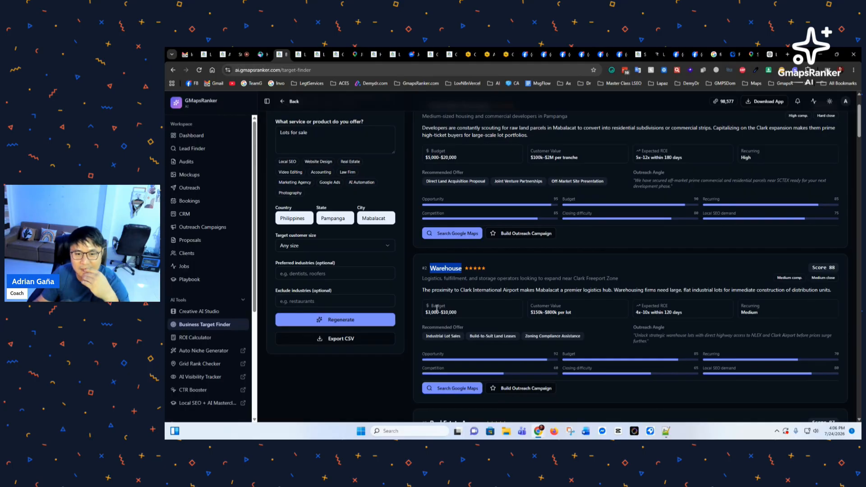
pyautogui.scroll(2, 437, 308)
pyautogui.scroll(-1, 436, 312)
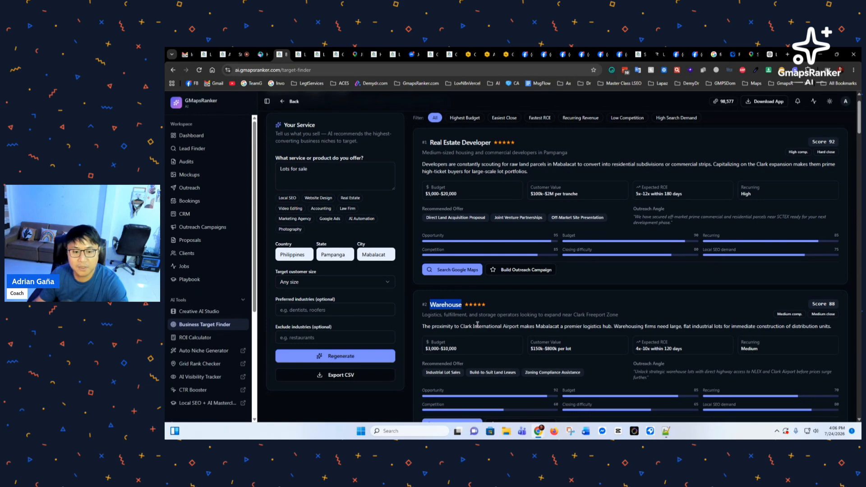
pyautogui.scroll(-1, 476, 326)
pyautogui.scroll(-4, 477, 325)
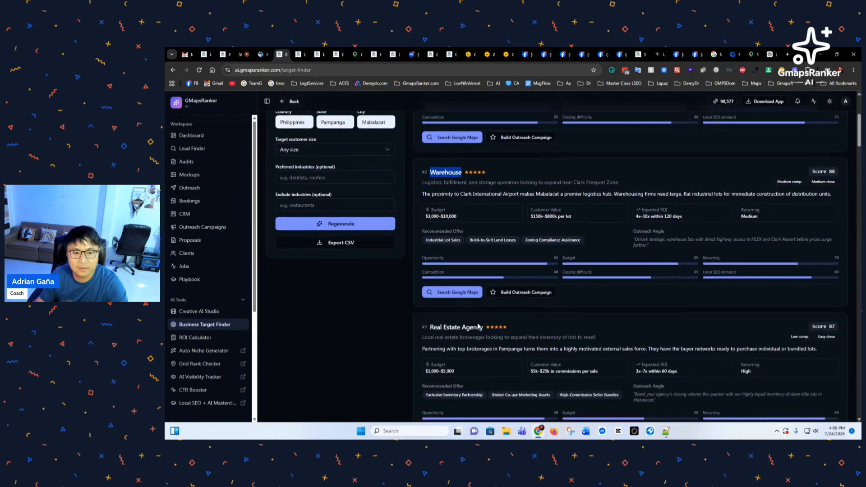
pyautogui.scroll(-2, 478, 326)
pyautogui.moveTo(429, 207); pyautogui.dragTo(484, 210)
pyautogui.scroll(-2, 472, 280)
pyautogui.scroll(4, 476, 298)
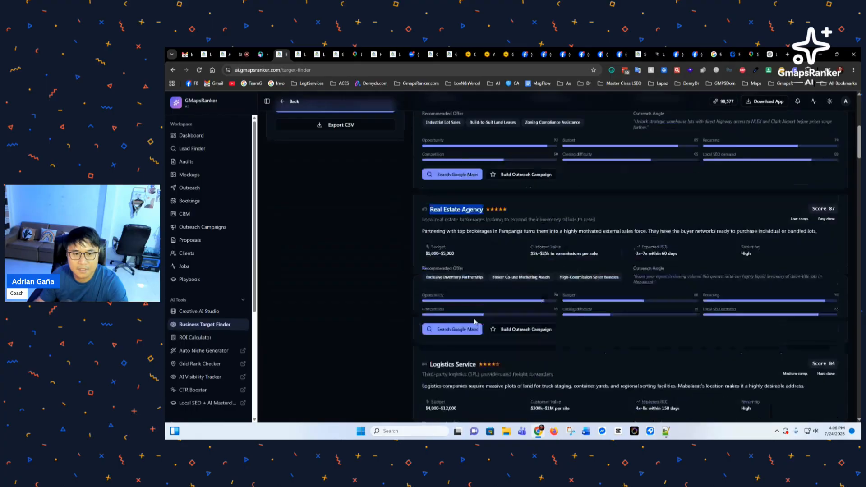
pyautogui.scroll(-3, 476, 324)
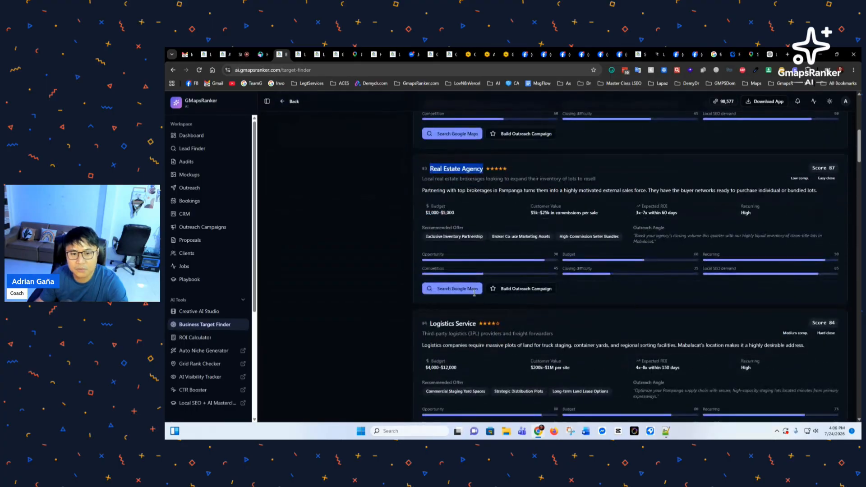
pyautogui.click(484, 336)
pyautogui.scroll(-2, 485, 335)
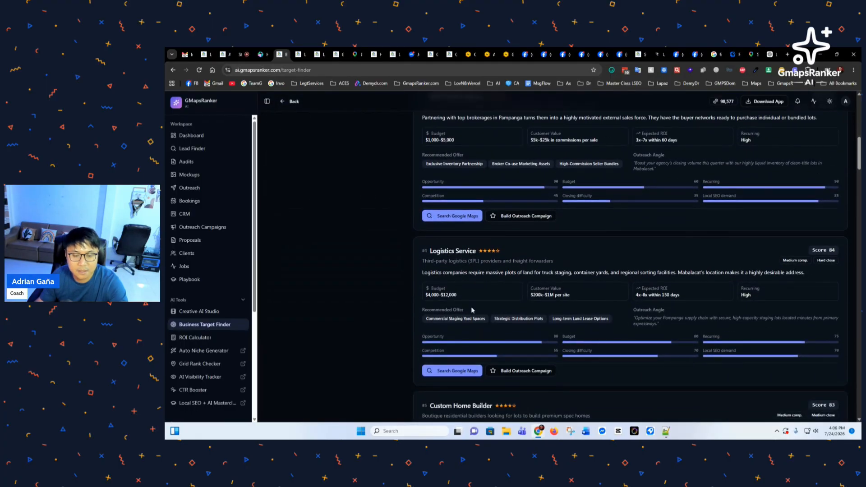
pyautogui.moveTo(429, 251); pyautogui.dragTo(477, 255)
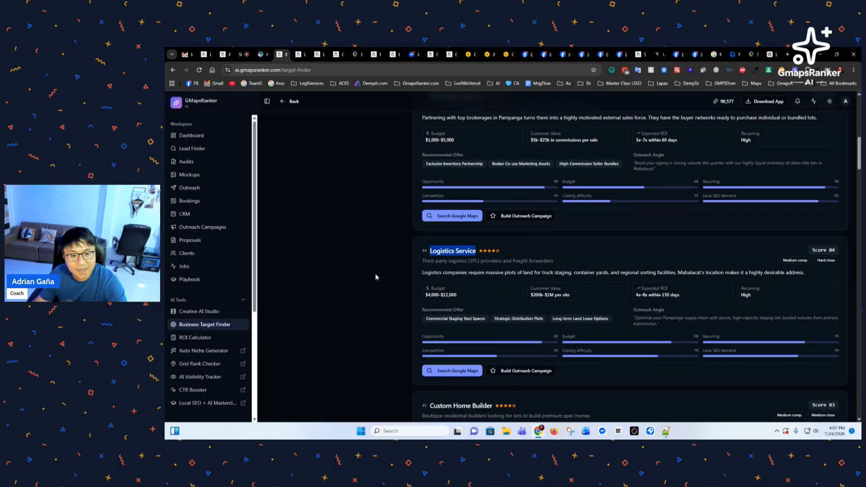
pyautogui.click(432, 260)
pyautogui.scroll(-2, 431, 260)
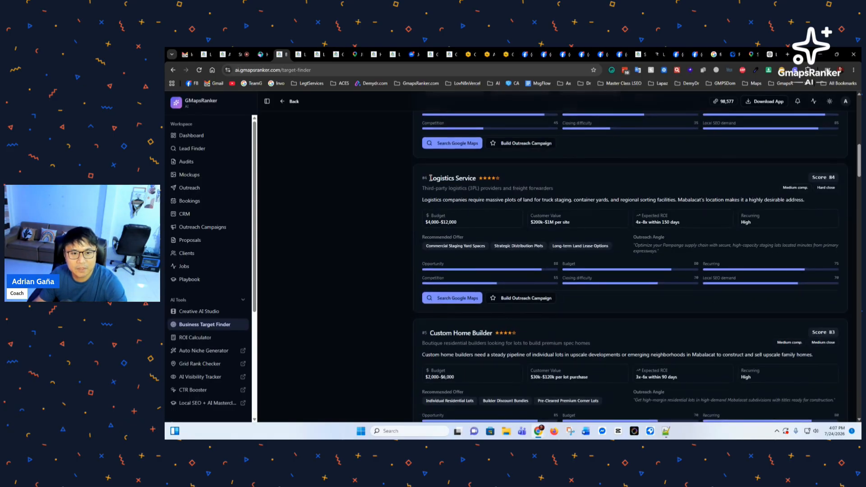
pyautogui.moveTo(430, 178); pyautogui.dragTo(474, 179)
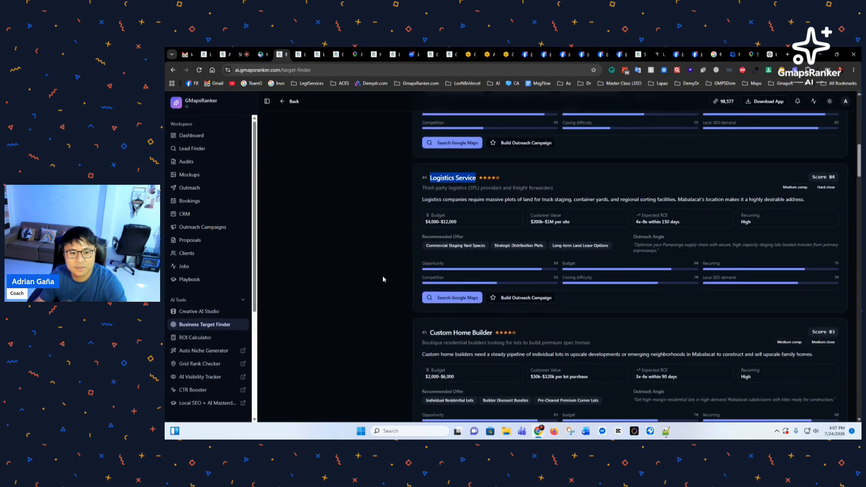
pyautogui.scroll(-2, 382, 276)
pyautogui.scroll(-1, 383, 279)
pyautogui.scroll(-2, 444, 234)
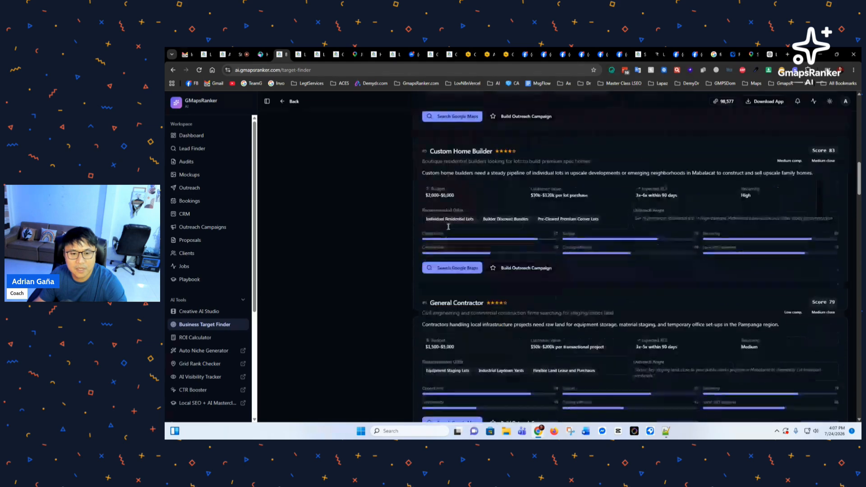
pyautogui.scroll(-2, 444, 234)
pyautogui.moveTo(441, 231); pyautogui.dragTo(478, 231)
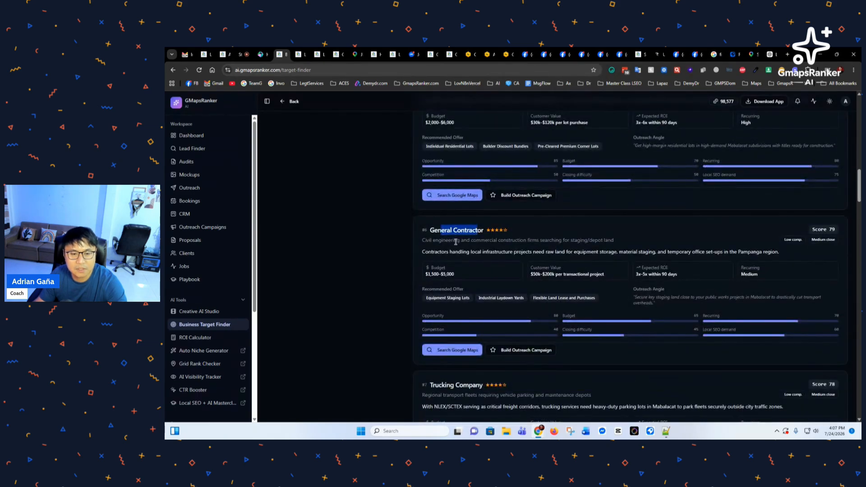
pyautogui.click(440, 241)
pyautogui.scroll(-2, 432, 251)
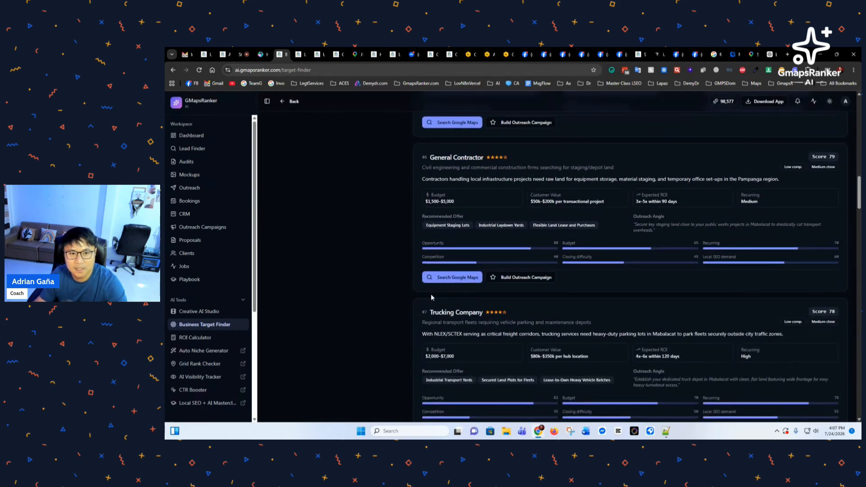
pyautogui.scroll(-2, 427, 235)
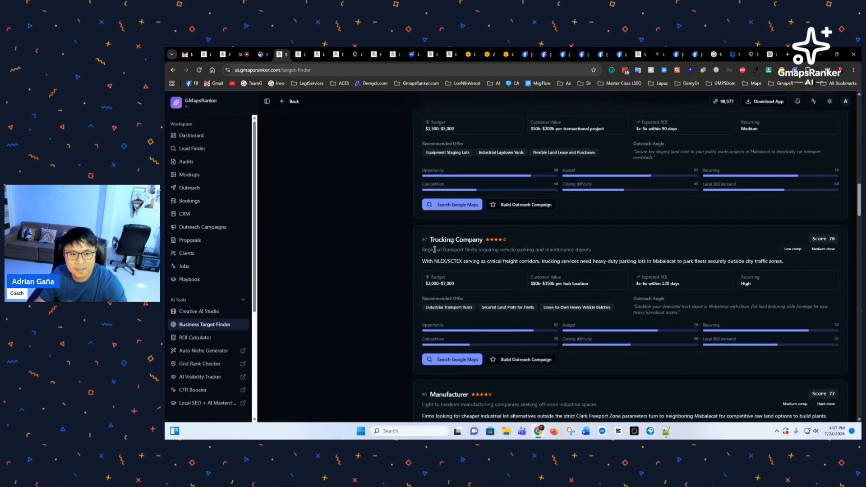
pyautogui.scroll(-2, 435, 250)
pyautogui.scroll(-7, 435, 252)
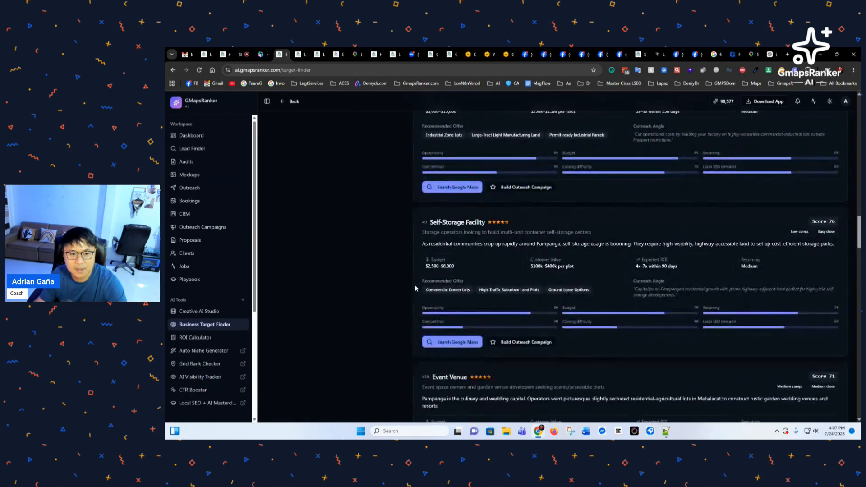
pyautogui.scroll(-4, 434, 251)
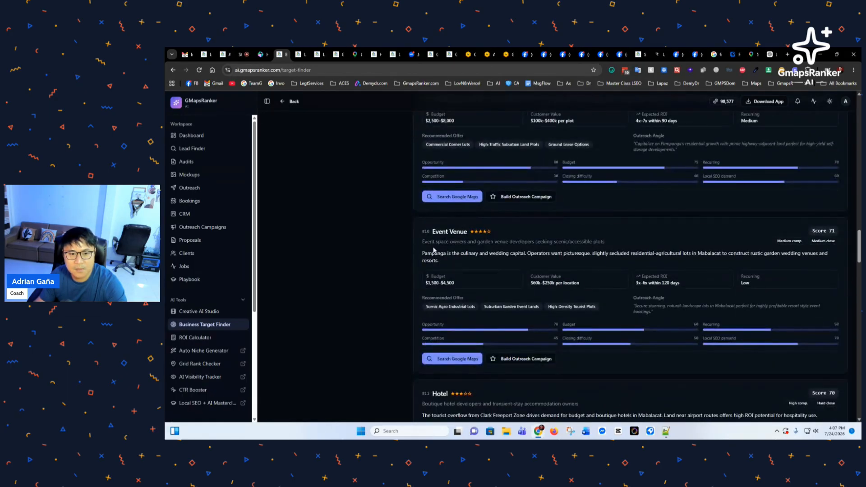
pyautogui.moveTo(438, 231); pyautogui.dragTo(460, 231)
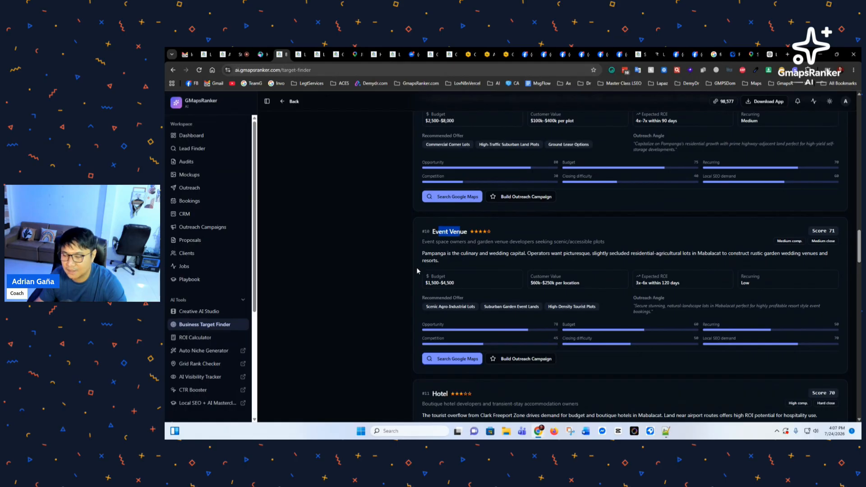
pyautogui.scroll(-10, 391, 287)
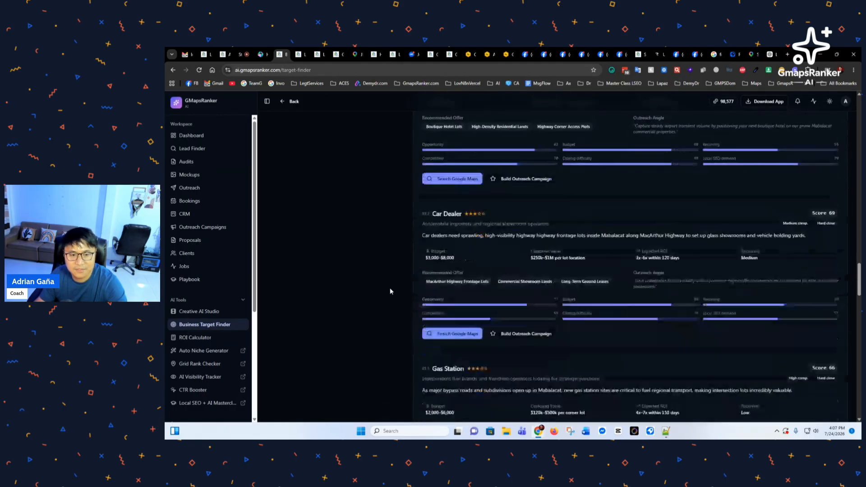
pyautogui.moveTo(455, 188); pyautogui.dragTo(433, 187)
pyautogui.scroll(-3, 390, 283)
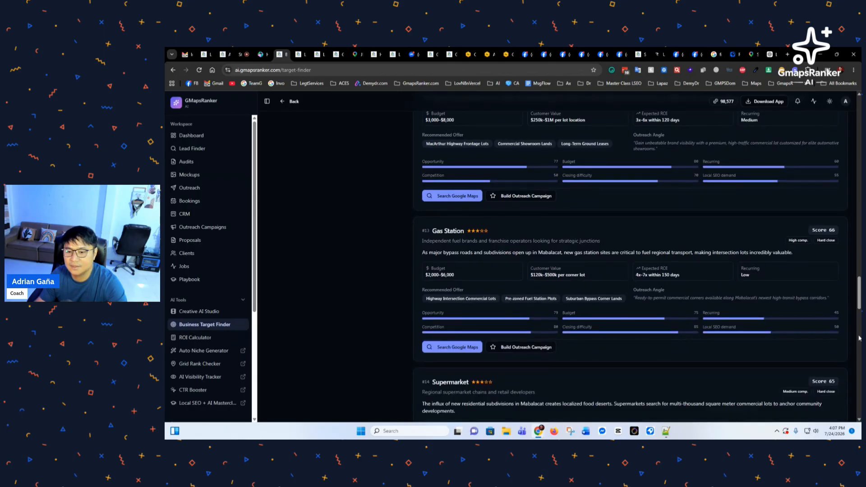
pyautogui.moveTo(859, 300); pyautogui.dragTo(859, 119)
# Step: Replace the Lead Finder niche Dentist with Warehouse, then return to the Warehouse card results
pyautogui.scroll(-2, 599, 290)
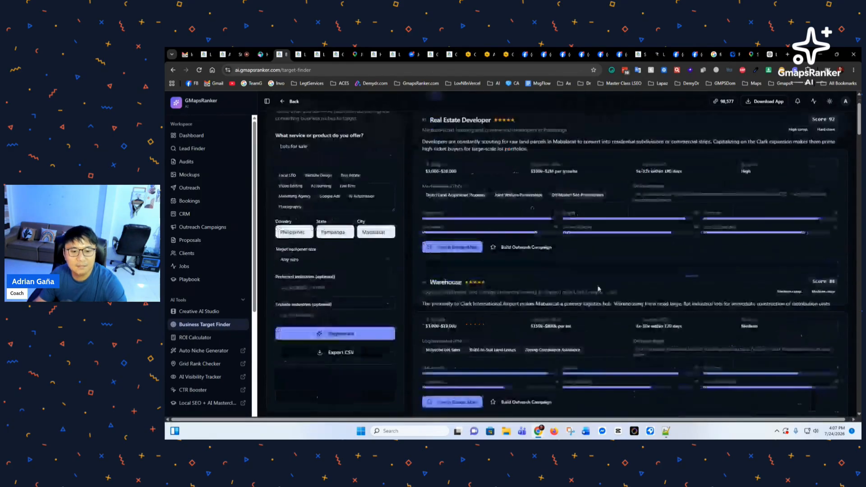
pyautogui.moveTo(463, 269); pyautogui.dragTo(431, 270)
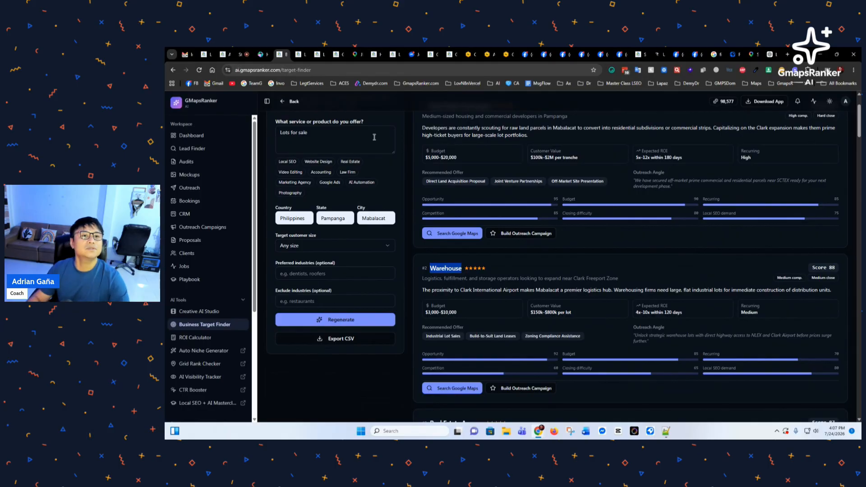
pyautogui.click(300, 54)
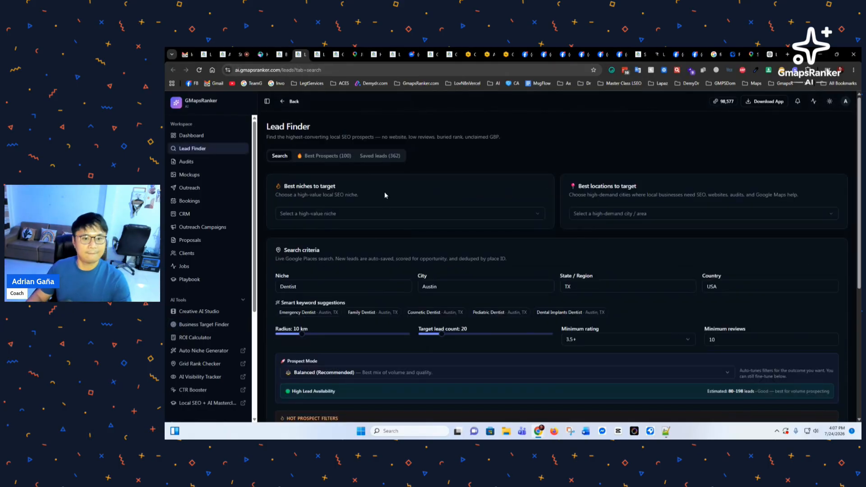
pyautogui.doubleClick(323, 288)
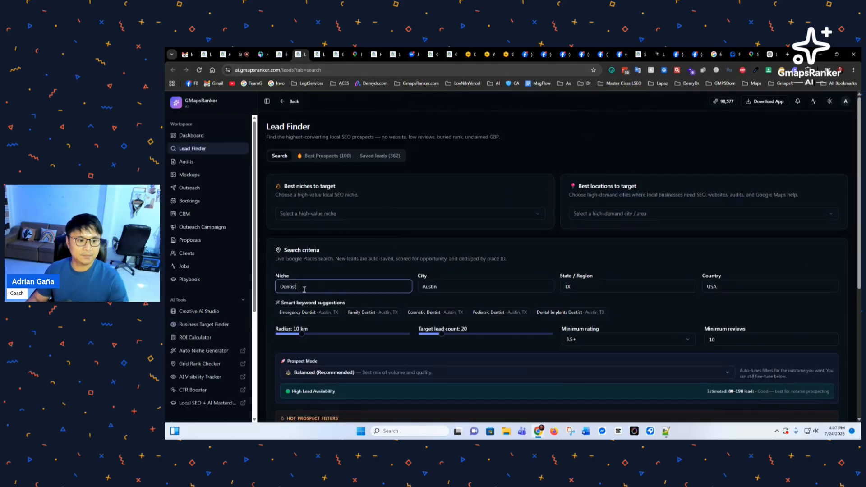
pyautogui.write('Warehouse')
pyautogui.click(282, 55)
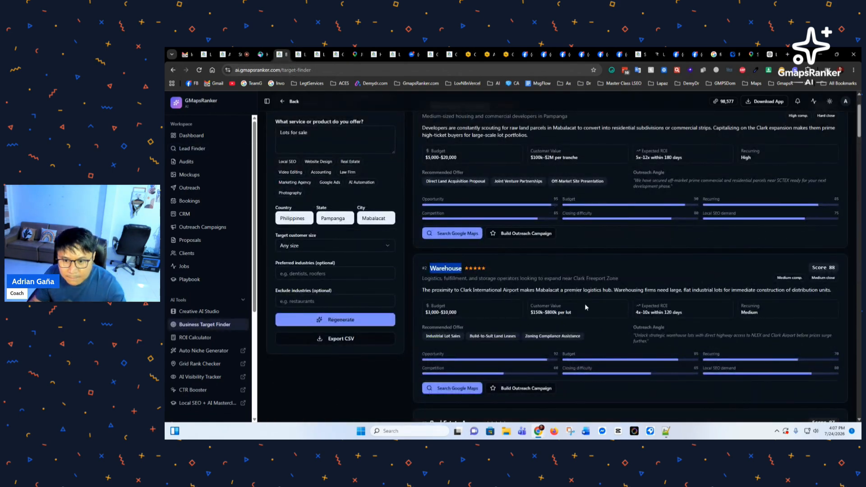
pyautogui.scroll(-2, 616, 312)
pyautogui.scroll(-1, 493, 336)
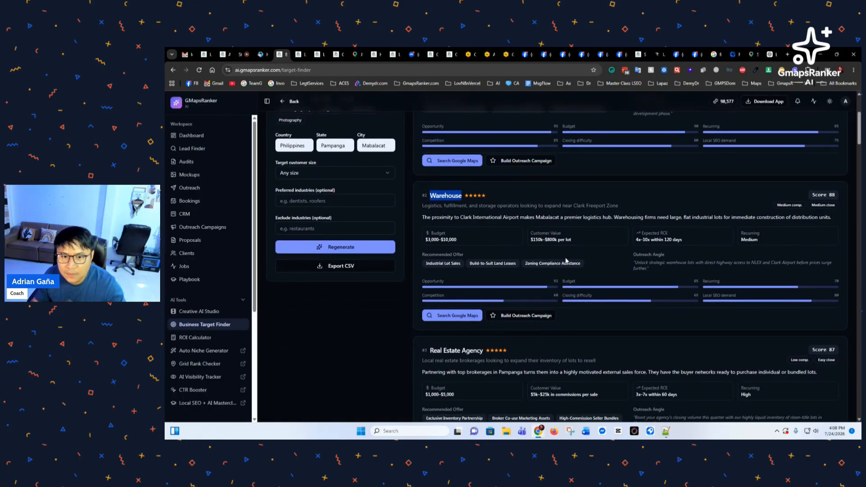
# Step: Launch a Google Maps lead search for Warehouse Mabalacat, then cancel the 60-credit charge
pyautogui.click(456, 316)
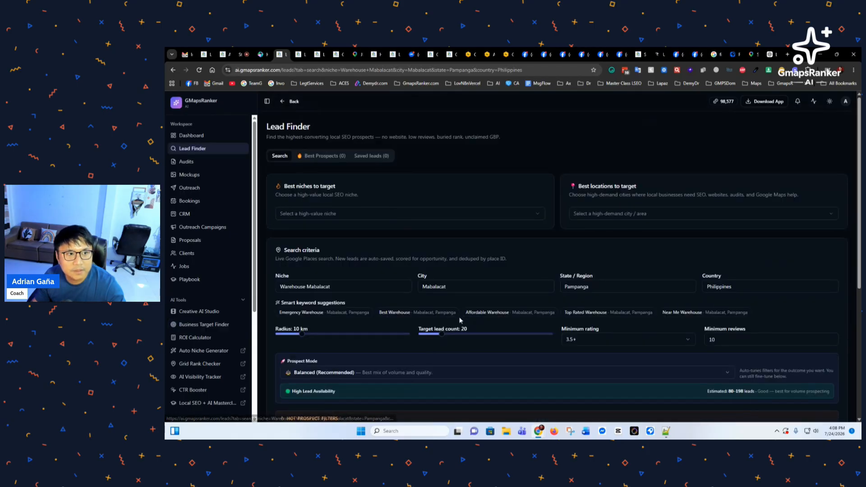
pyautogui.scroll(-3, 370, 244)
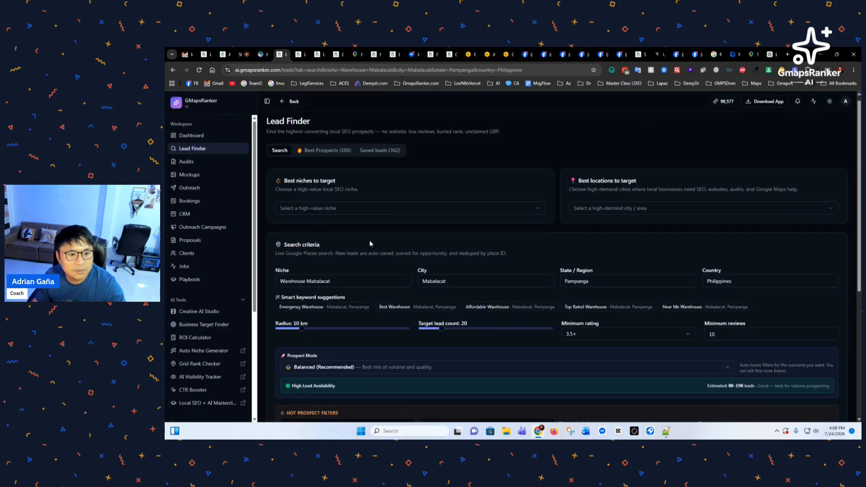
pyautogui.scroll(2, 369, 244)
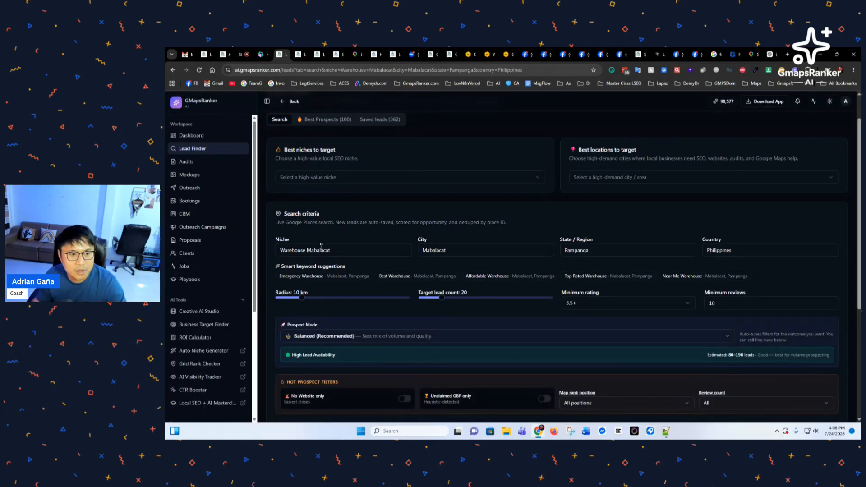
pyautogui.scroll(-3, 406, 252)
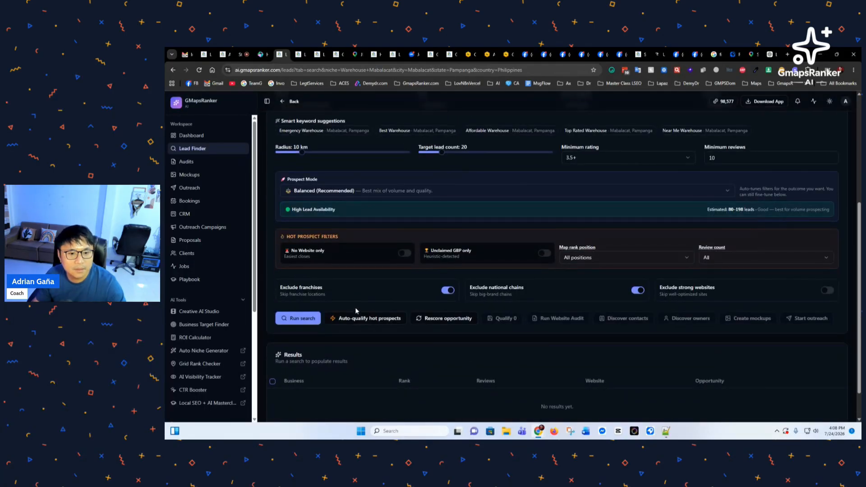
pyautogui.click(303, 319)
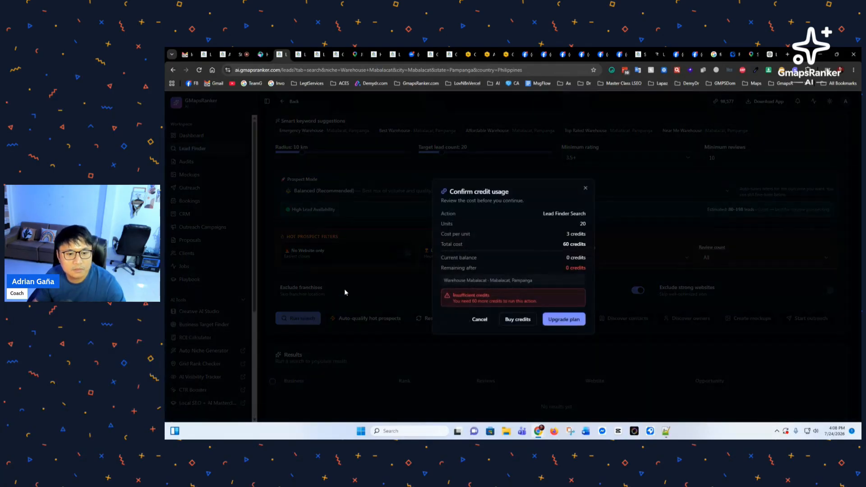
pyautogui.click(586, 198)
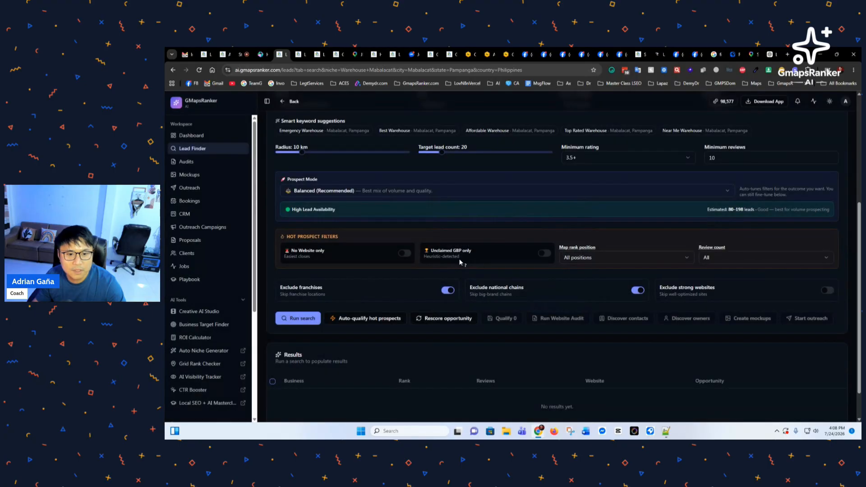
# Step: Lower the target lead count from 20 to 10 and run the search for 30 credits
pyautogui.scroll(2, 456, 273)
pyautogui.moveTo(440, 223); pyautogui.dragTo(428, 224)
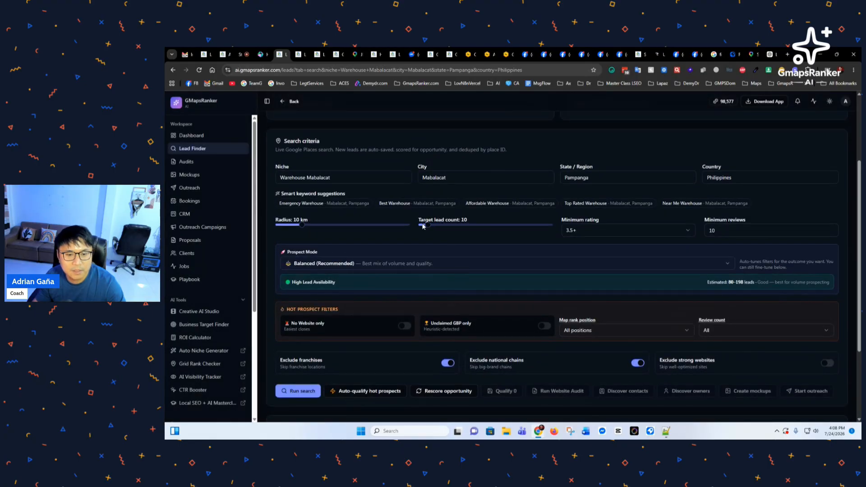
pyautogui.click(299, 393)
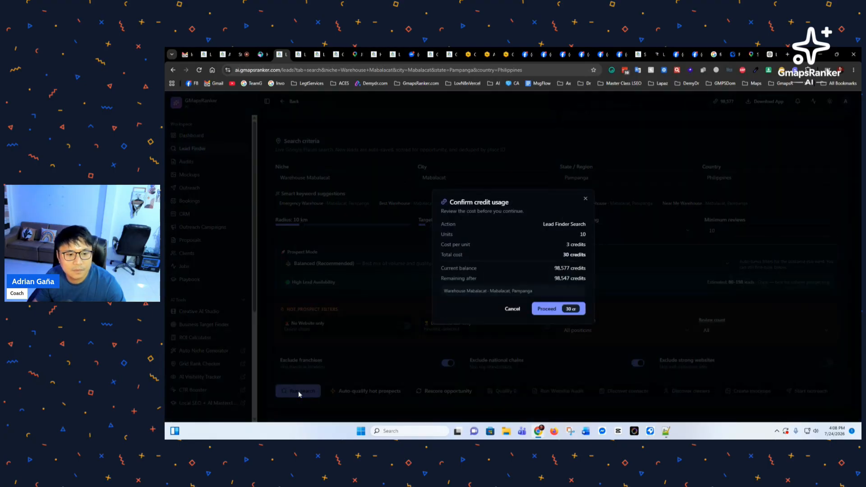
pyautogui.click(547, 310)
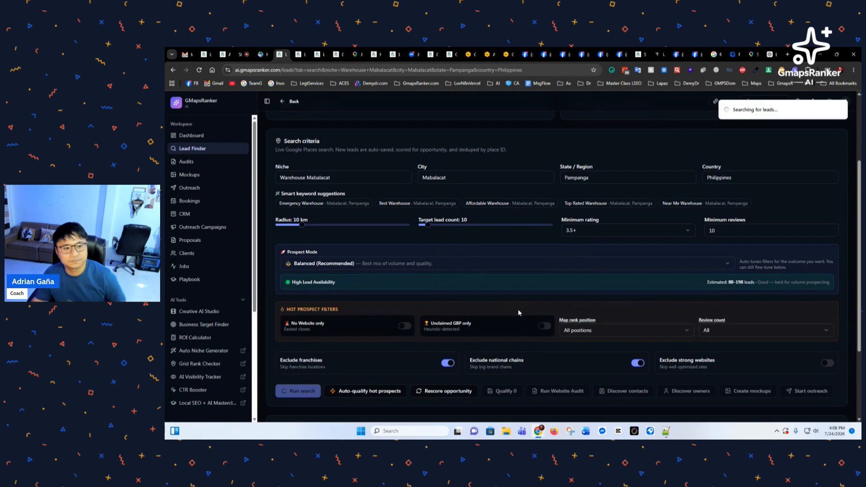
pyautogui.scroll(-3, 497, 315)
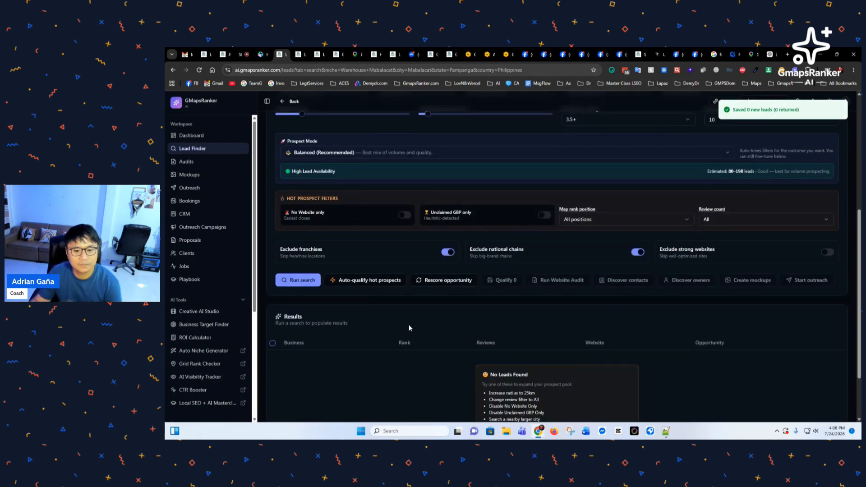
# Step: Trim the niche to just Warehouse, keep city Mabalacat, and rerun the search for 30 credits
pyautogui.scroll(3, 409, 324)
pyautogui.moveTo(306, 176); pyautogui.dragTo(397, 172)
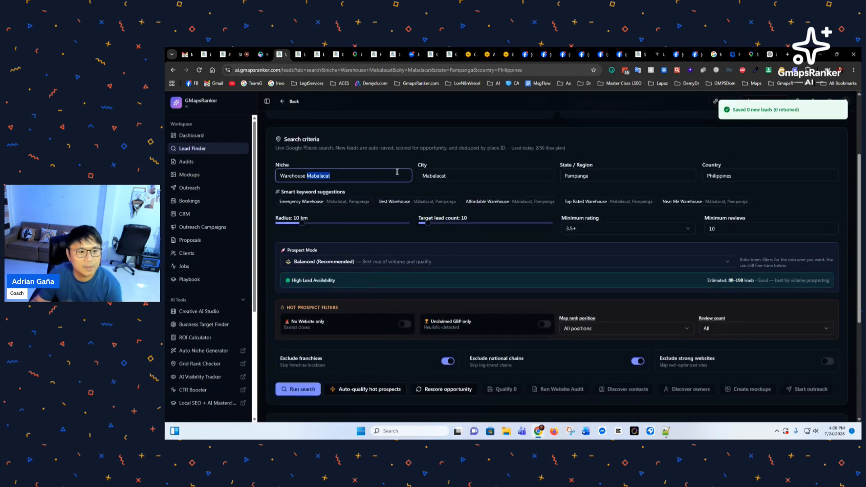
pyautogui.press('BackSpace')
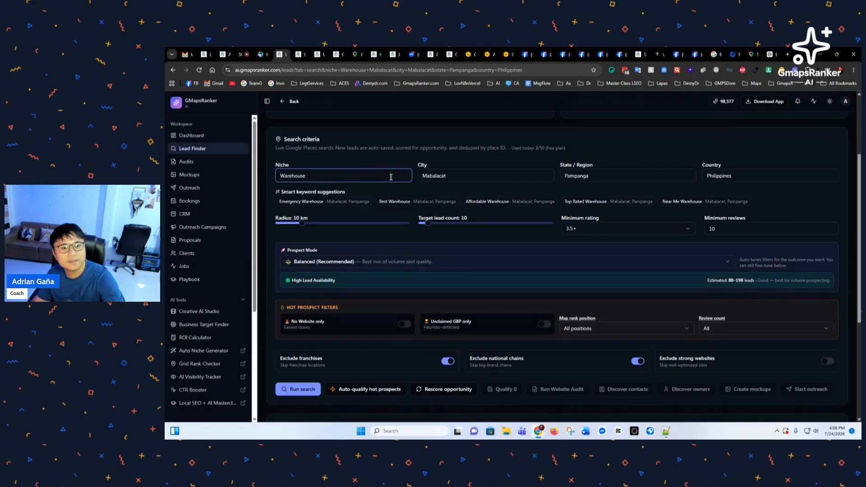
pyautogui.click(465, 178)
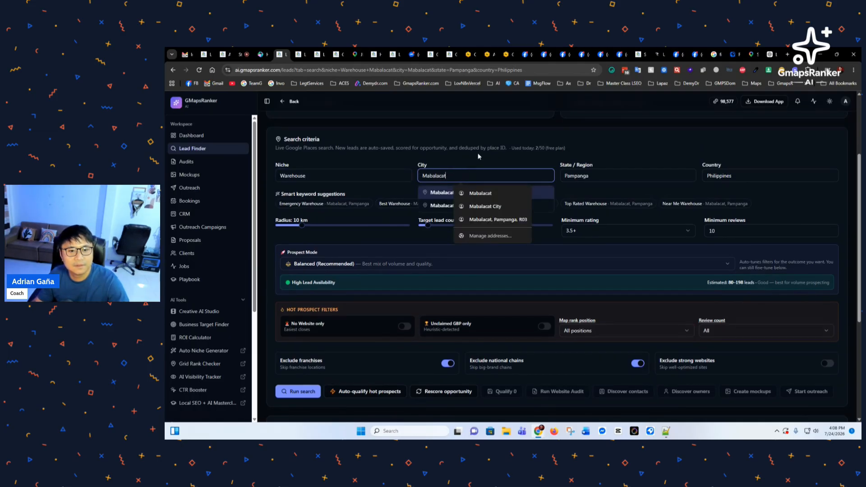
pyautogui.moveTo(478, 156); pyautogui.dragTo(476, 149)
pyautogui.click(300, 389)
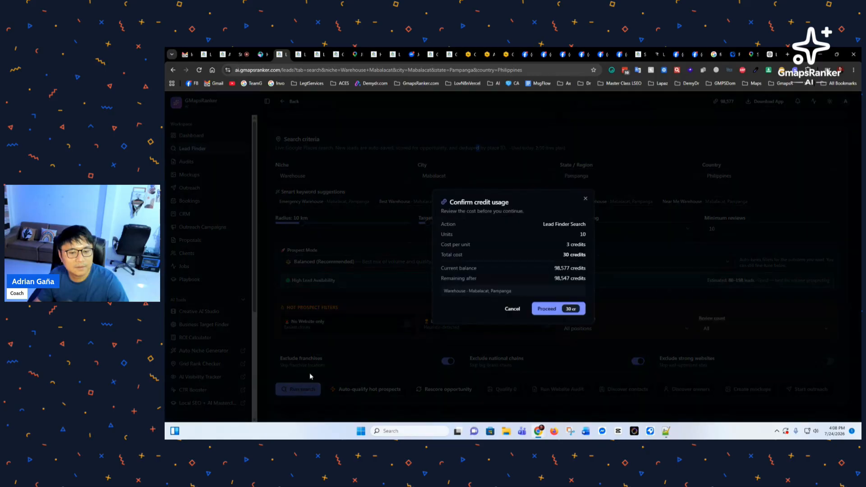
pyautogui.click(547, 309)
# Step: Scroll through the three Good Prospect warehouse businesses returned
pyautogui.scroll(-2, 429, 277)
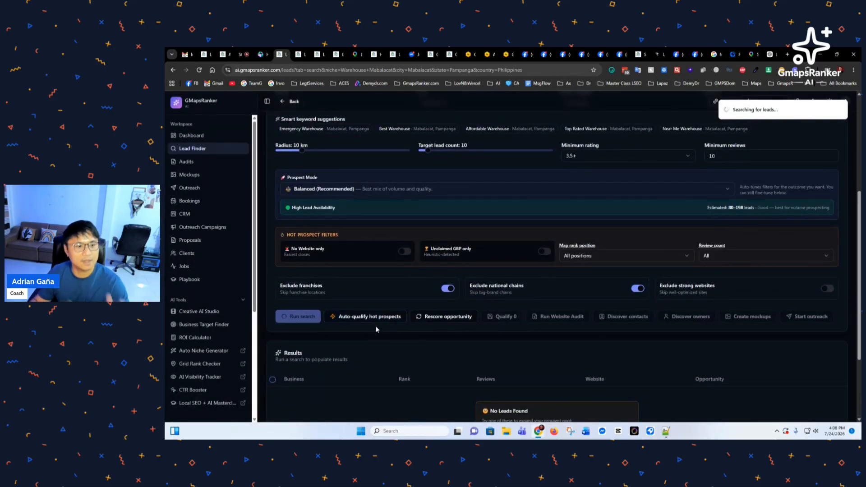
pyautogui.scroll(2, 471, 332)
pyautogui.scroll(-3, 458, 282)
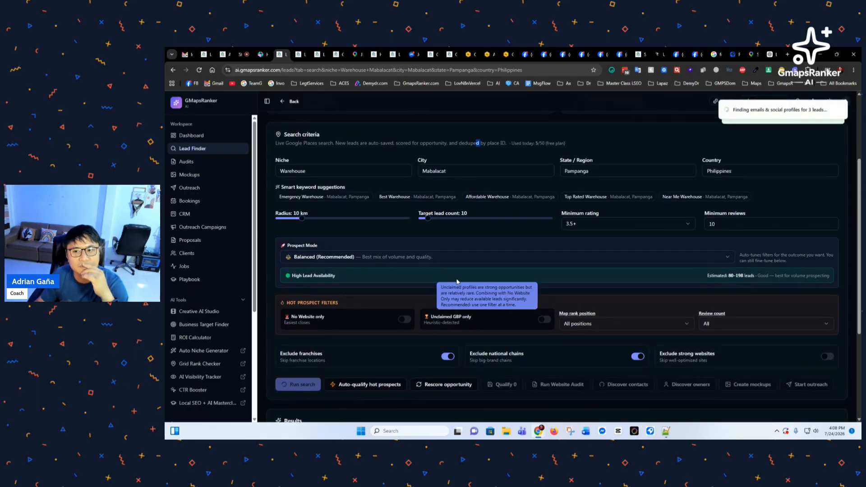
pyautogui.scroll(-2, 427, 255)
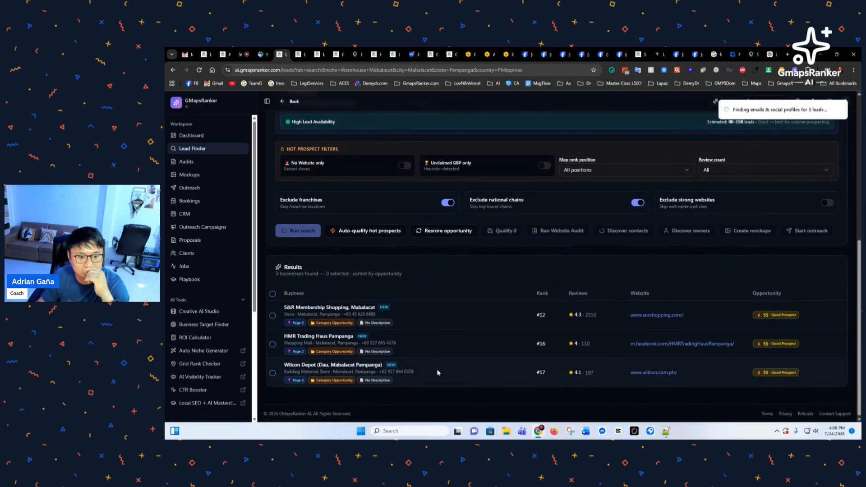
pyautogui.scroll(4, 326, 370)
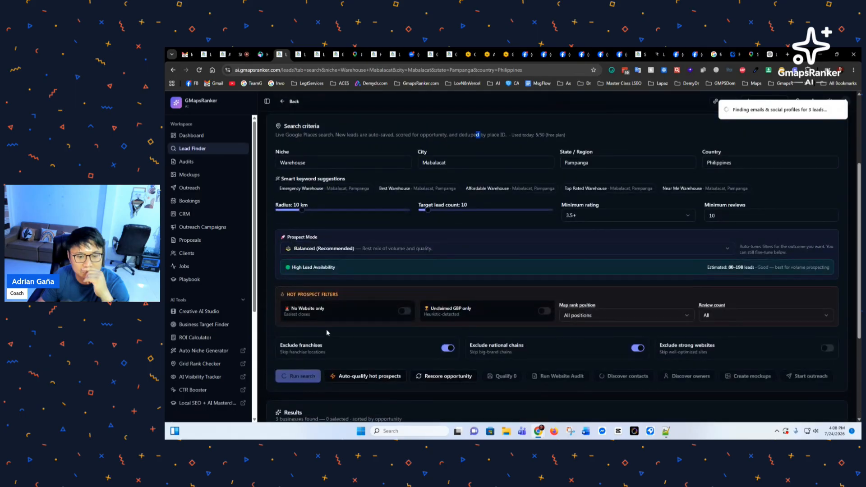
pyautogui.scroll(-4, 343, 348)
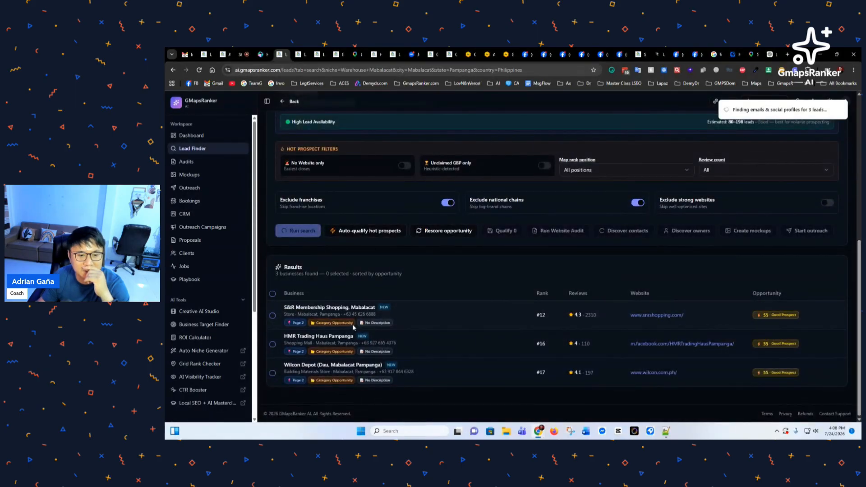
pyautogui.scroll(4, 340, 321)
pyautogui.scroll(-3, 352, 321)
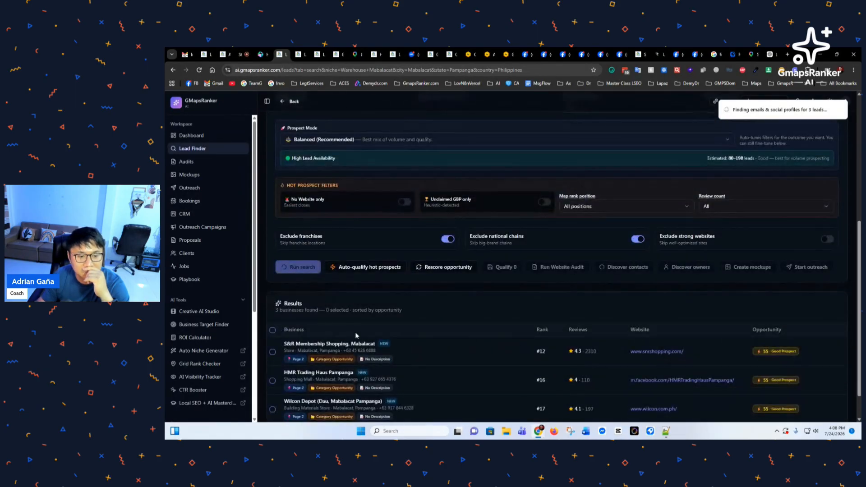
pyautogui.scroll(4, 358, 336)
# Step: Check the Mabalacat city value and follow enrichment through to the Saved leads list
pyautogui.doubleClick(434, 199)
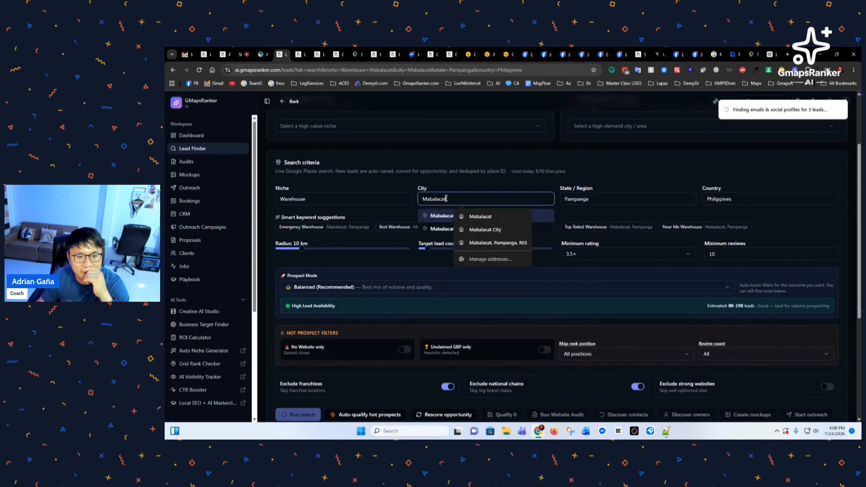
pyautogui.click(387, 186)
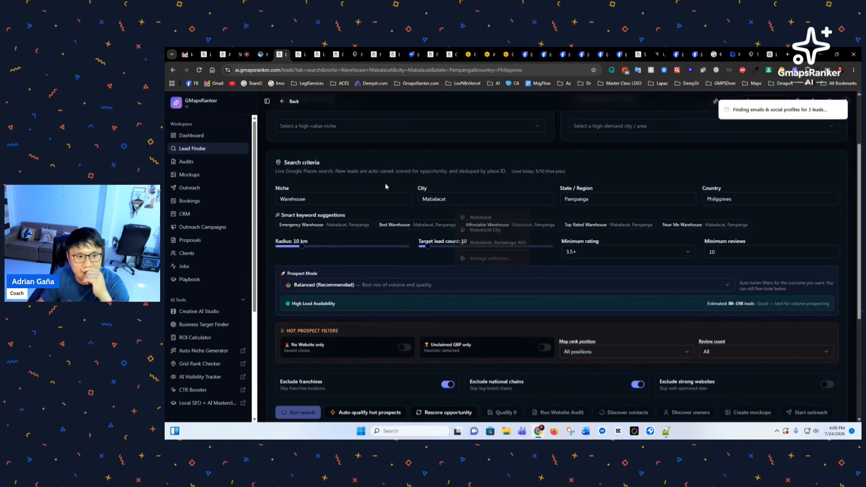
pyautogui.scroll(-5, 391, 316)
pyautogui.scroll(5, 392, 333)
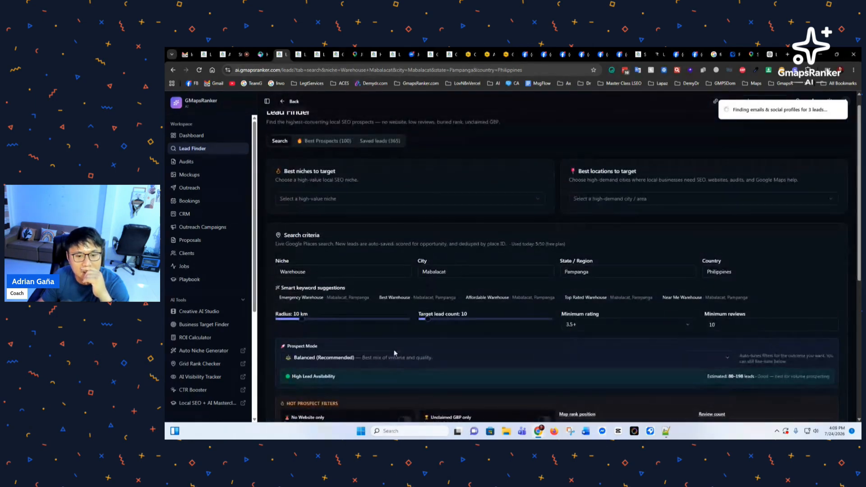
pyautogui.scroll(-2, 399, 346)
pyautogui.scroll(-1, 399, 346)
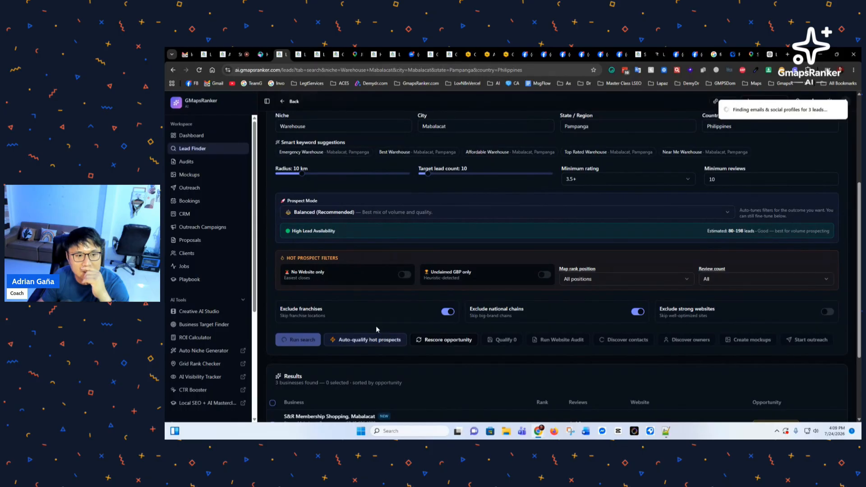
pyautogui.scroll(3, 376, 325)
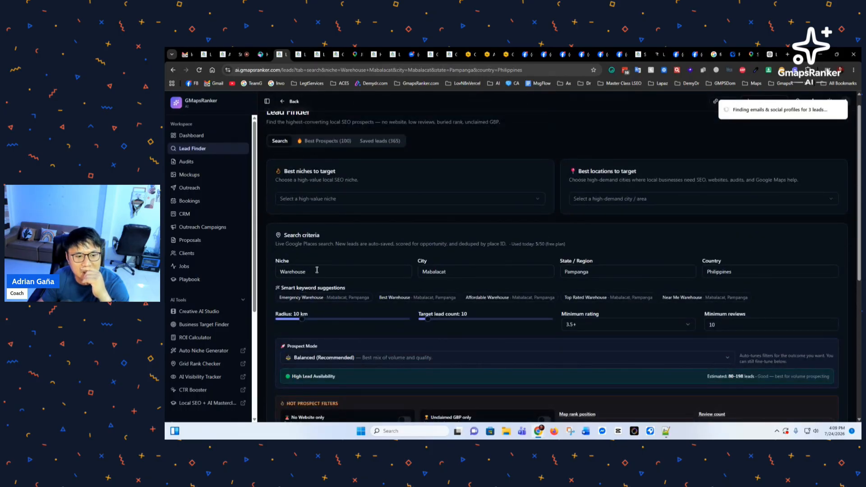
pyautogui.scroll(-3, 333, 301)
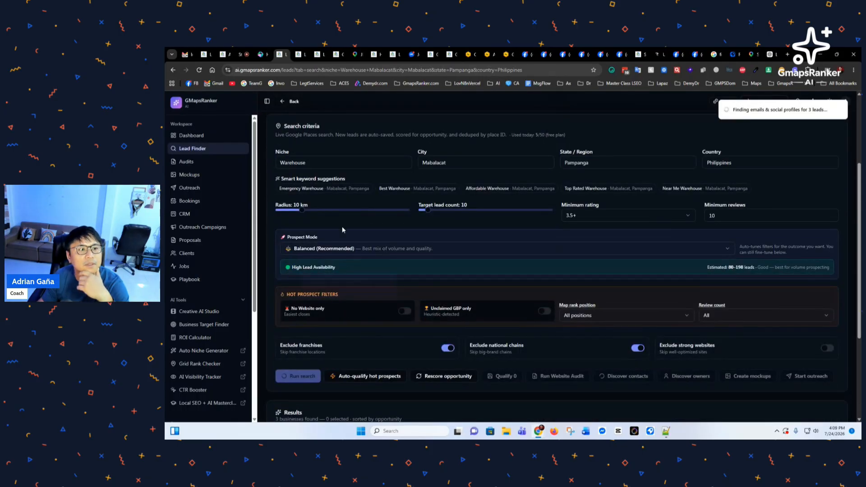
pyautogui.scroll(-2, 371, 239)
# Step: Switch to the other Lead Finder tab and scroll to the empty Warehouse, Austin, TX results
pyautogui.scroll(-5, 410, 347)
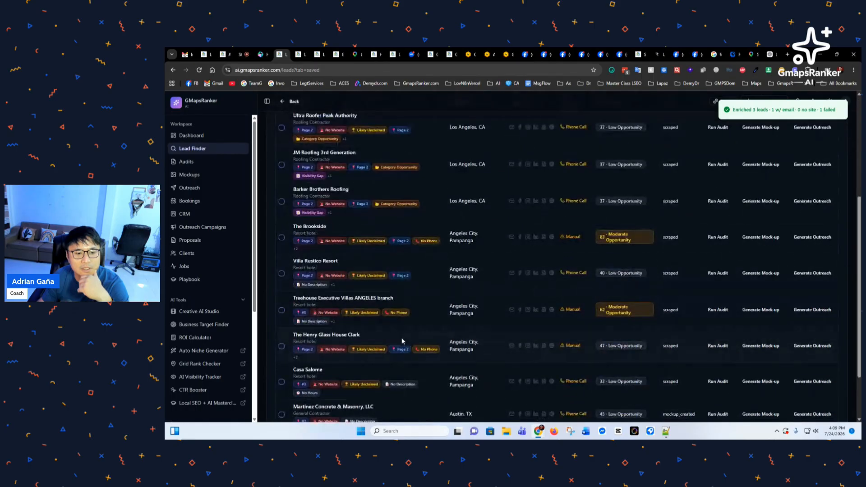
pyautogui.scroll(5, 401, 338)
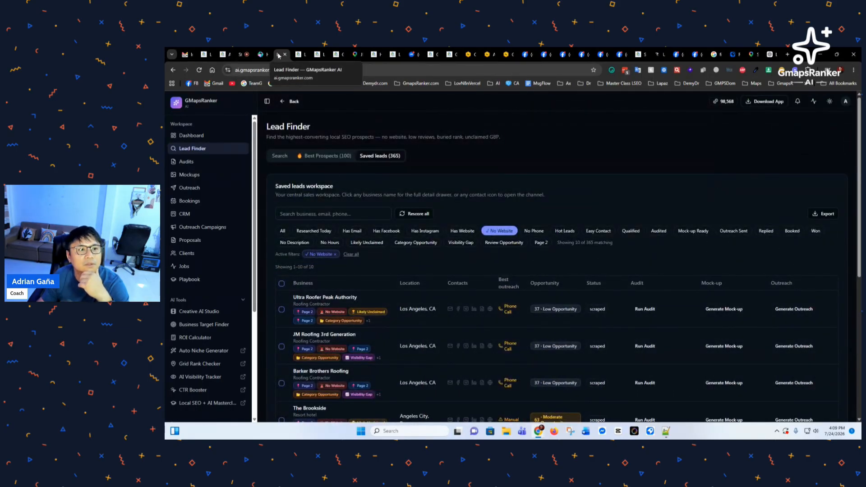
pyautogui.click(301, 54)
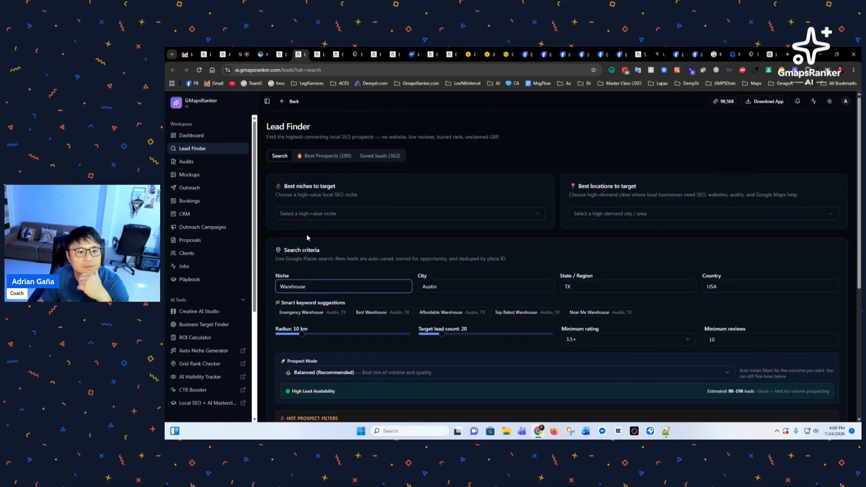
pyautogui.scroll(-3, 321, 302)
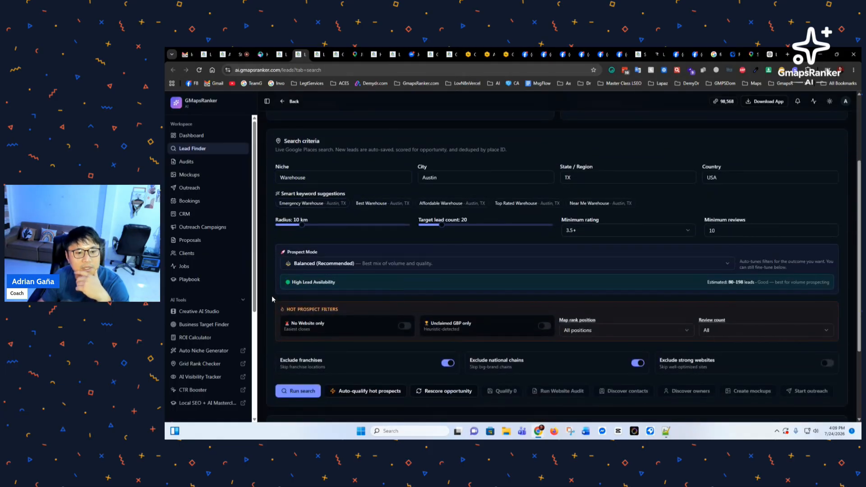
pyautogui.scroll(-3, 268, 309)
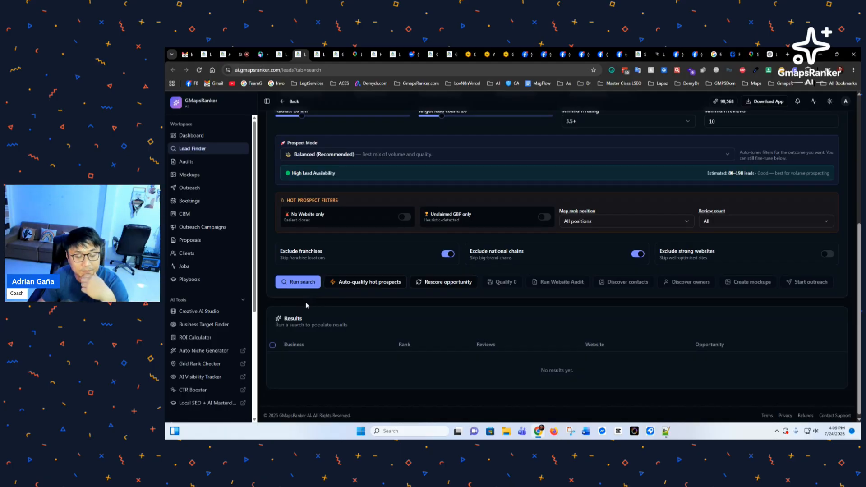
pyautogui.scroll(-1, 306, 305)
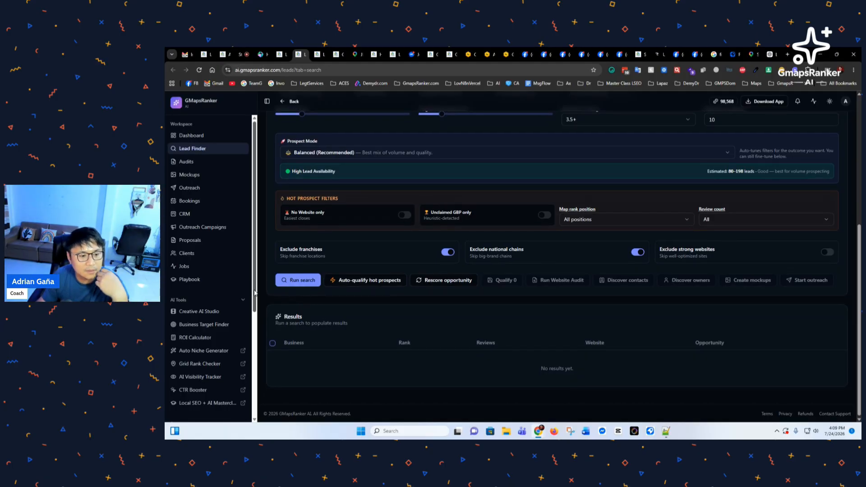
pyautogui.moveTo(255, 292); pyautogui.dragTo(256, 263)
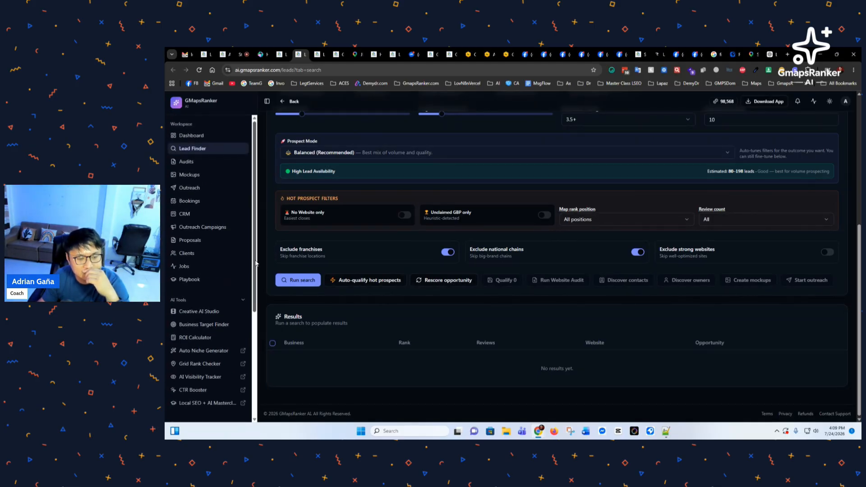
pyautogui.moveTo(256, 261); pyautogui.dragTo(255, 209)
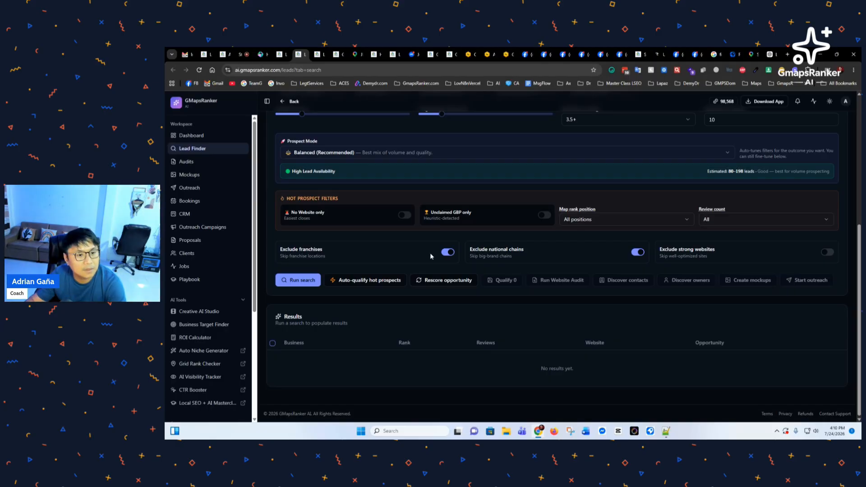
pyautogui.scroll(-4, 248, 295)
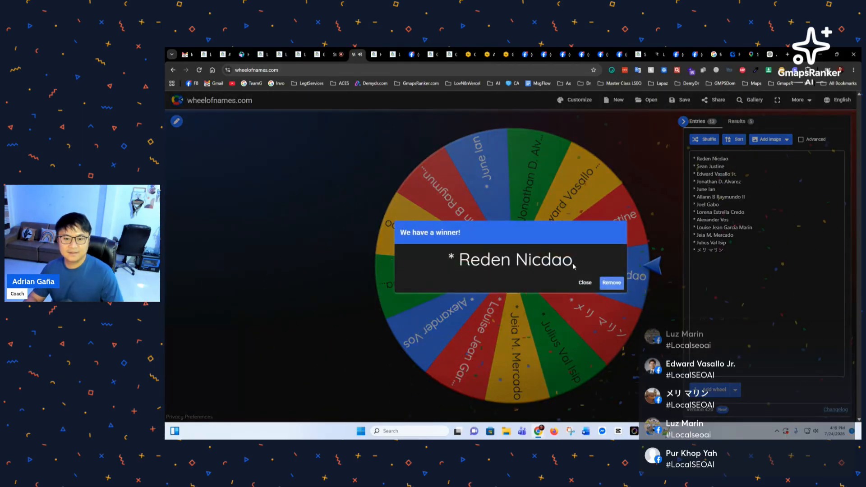
# Step: Copy the Wheel of Names winner's name into the Notepad++ list under the 1000-credit prize
pyautogui.moveTo(574, 266); pyautogui.dragTo(449, 262)
pyautogui.hotkey('ctrl', 'c')
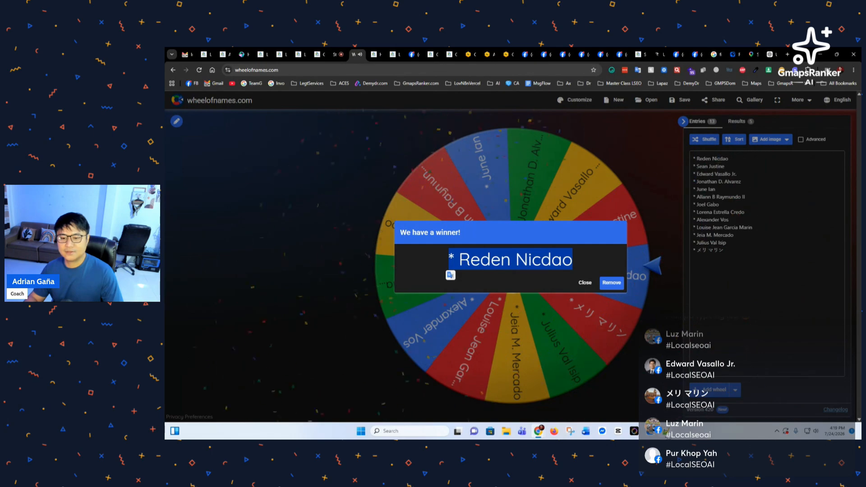
pyautogui.hotkey('alt', 'Tab')
pyautogui.click(444, 284)
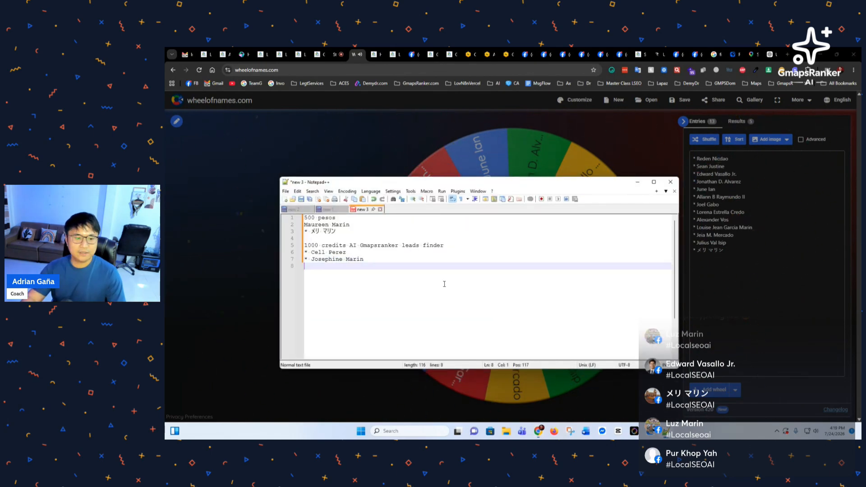
pyautogui.hotkey('ctrl', 'v')
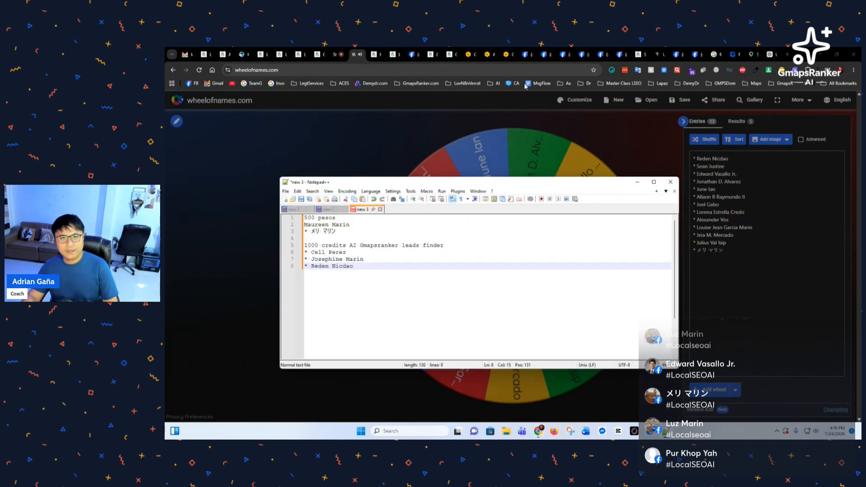
# Step: Go to the StreamYard studio and stop sharing the screen
pyautogui.click(527, 54)
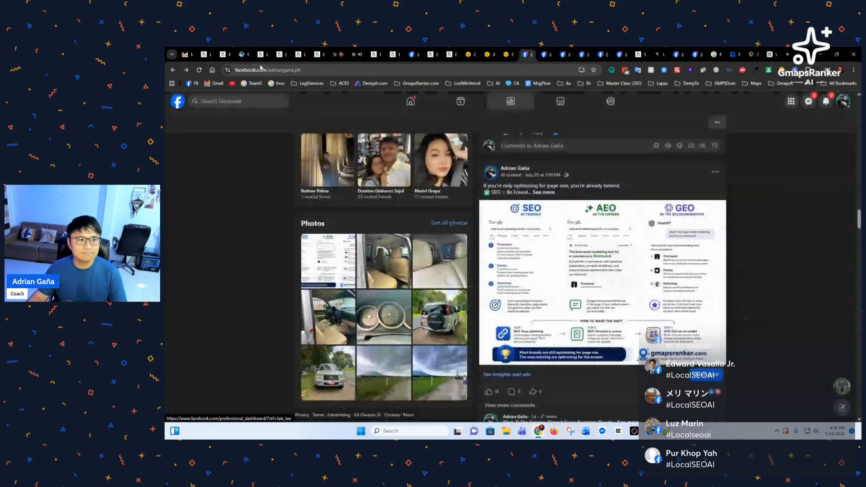
pyautogui.click(336, 54)
pyautogui.click(332, 376)
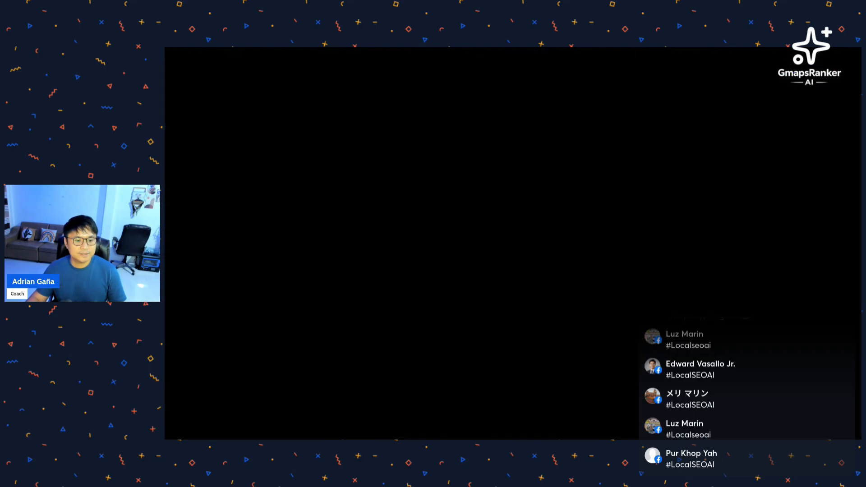